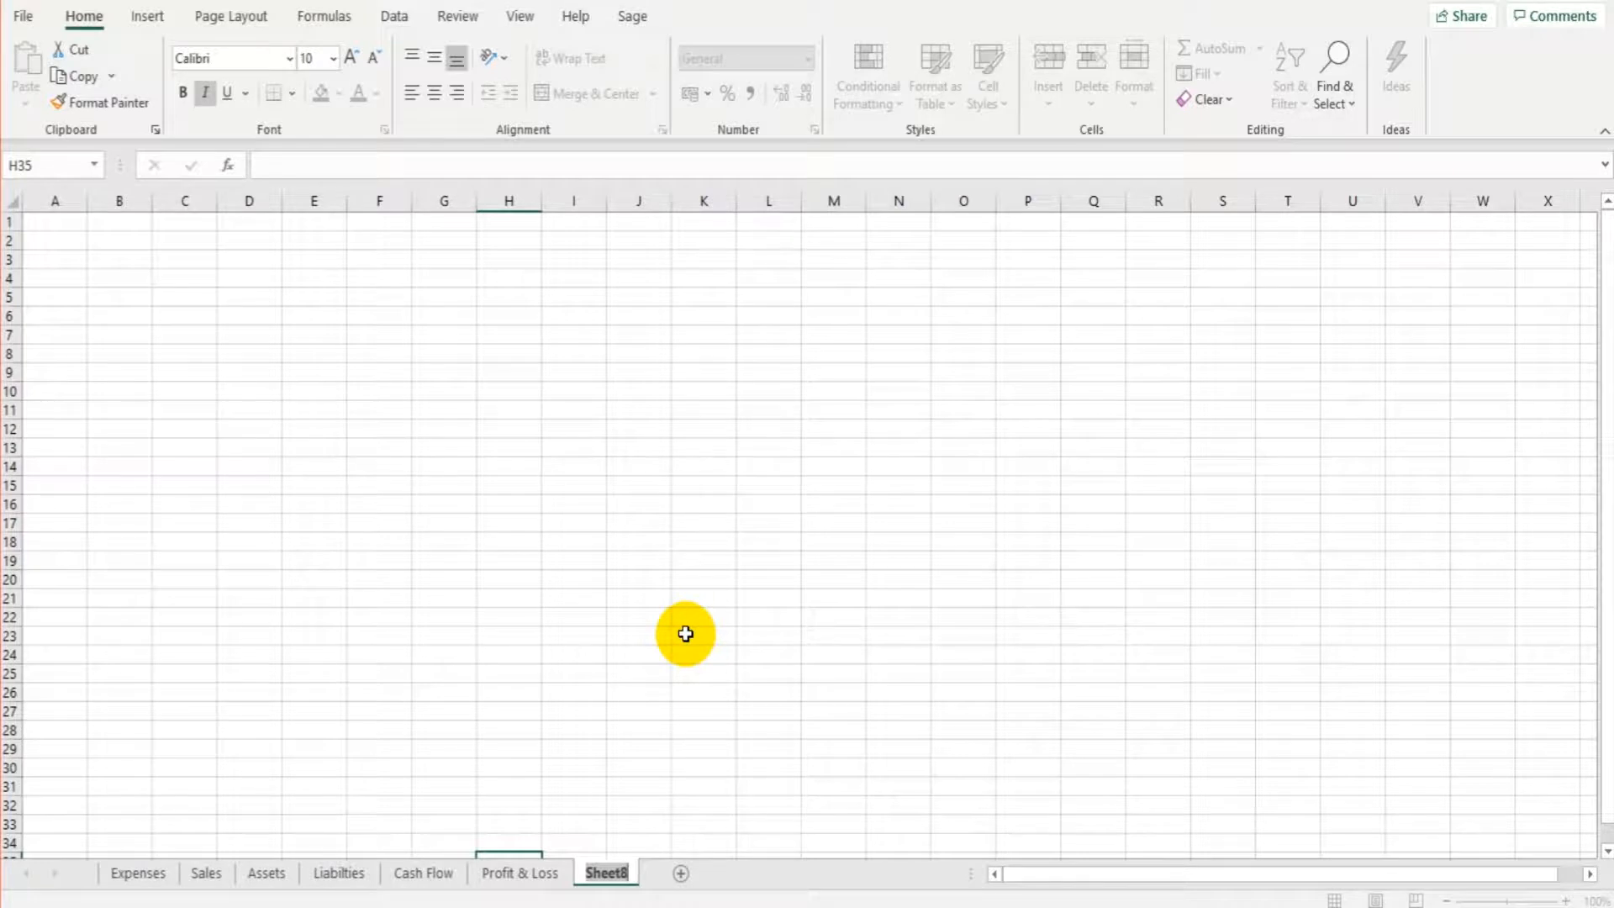
Step: Name the new sheet "Balance Sheet" and enter the bold, underlined title "The Bookkeeping Master" in A2
text(Balance Sheet)
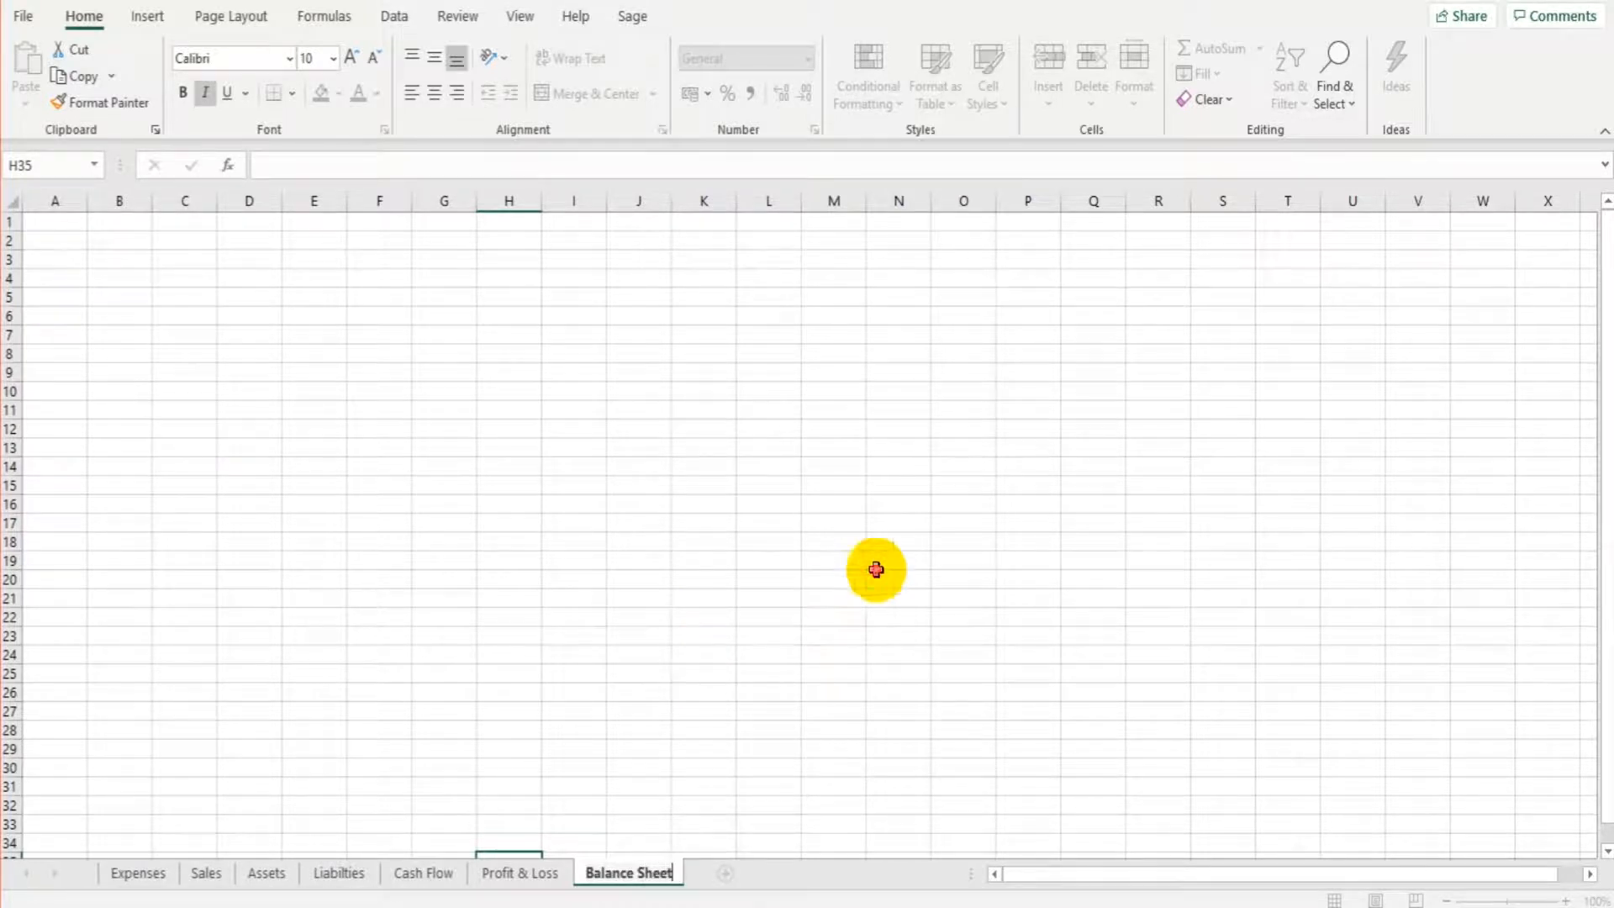
click(877, 563)
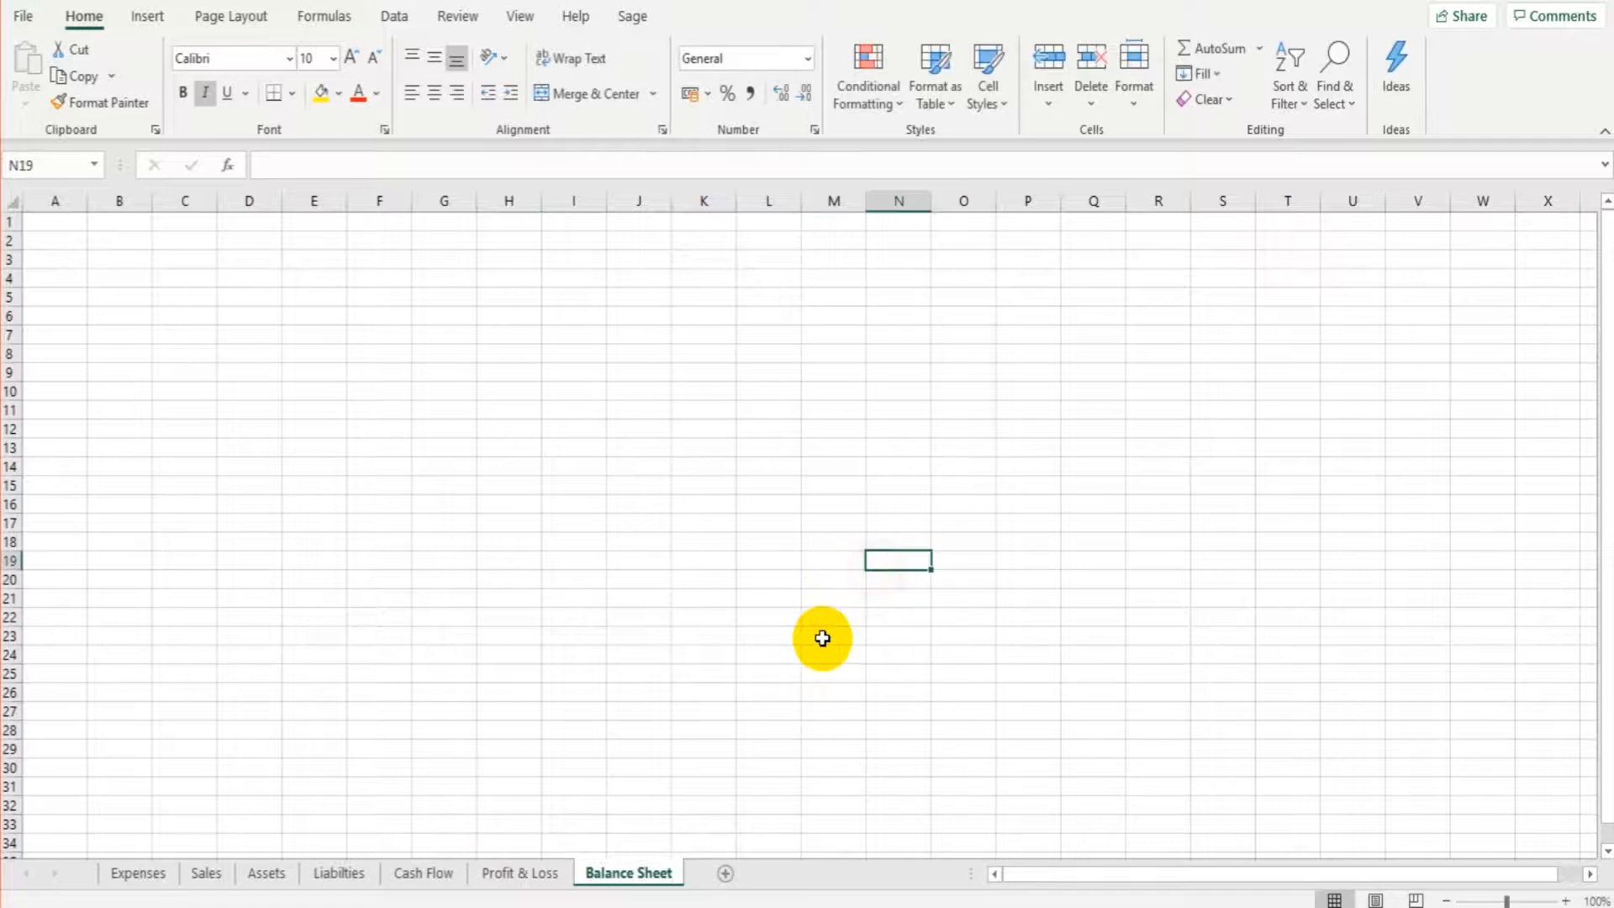
click(71, 242)
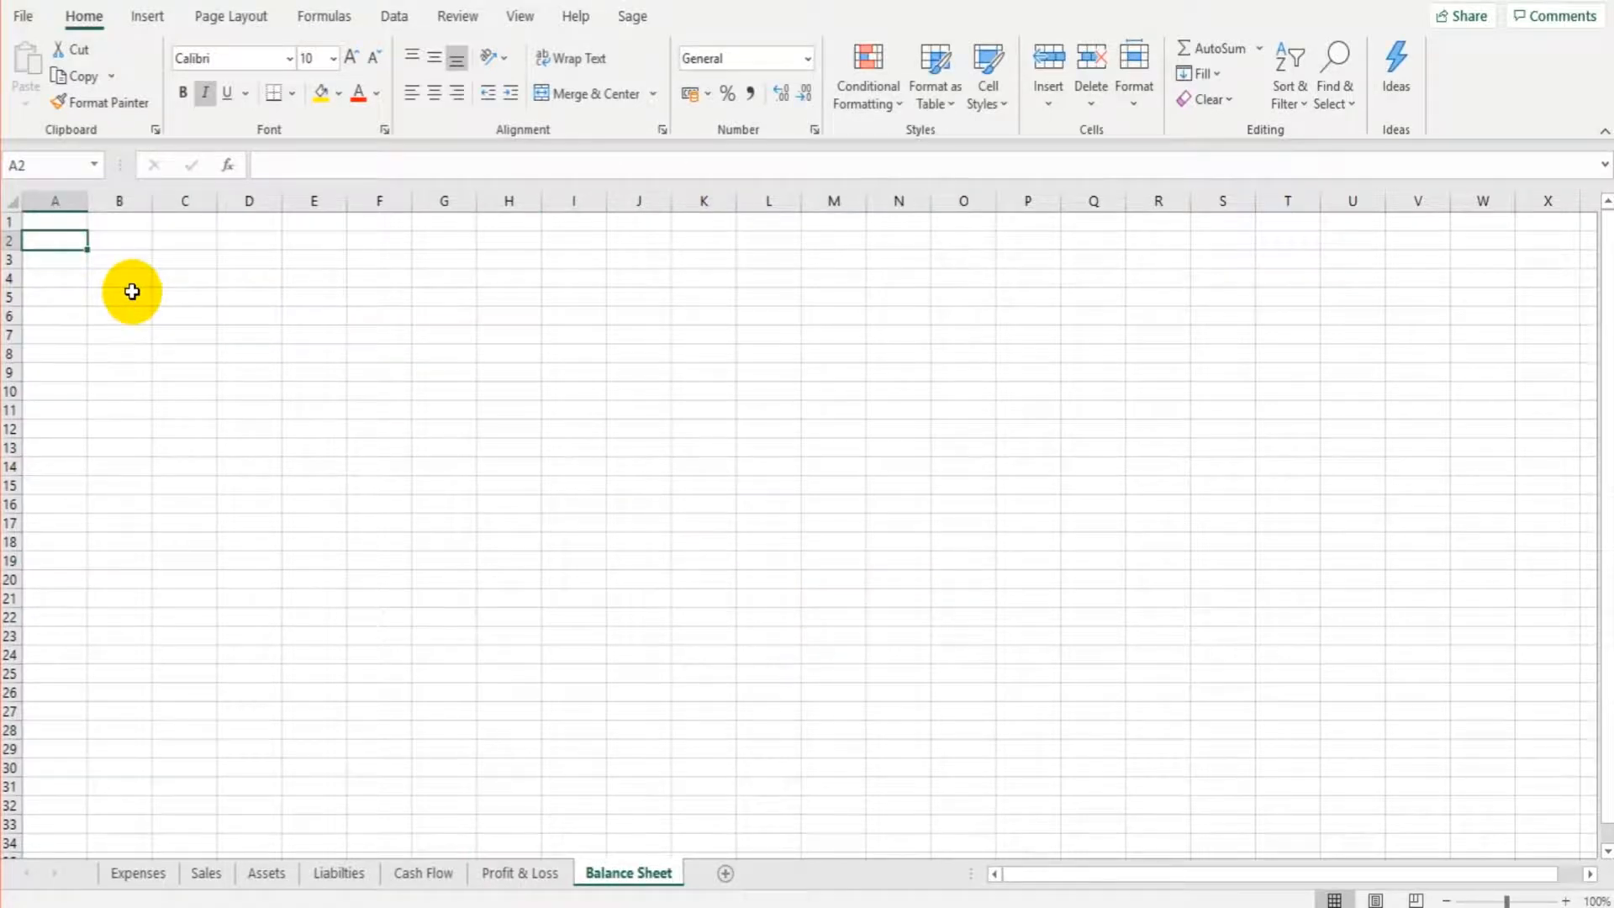
text(The B)
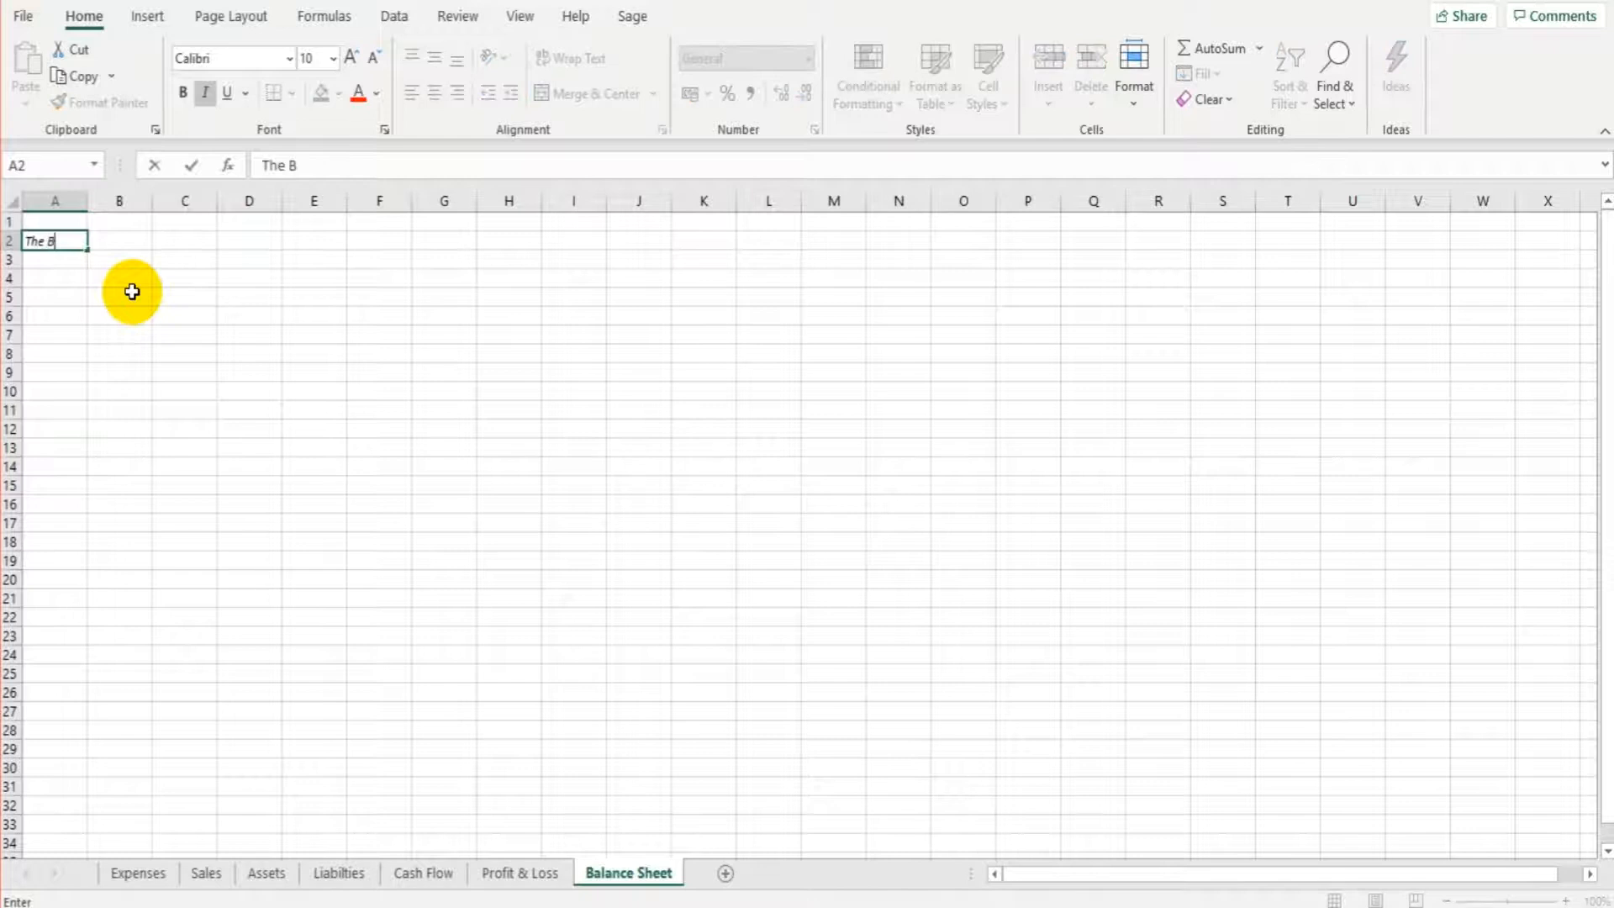
text(ookkeeping Master)
key(Return)
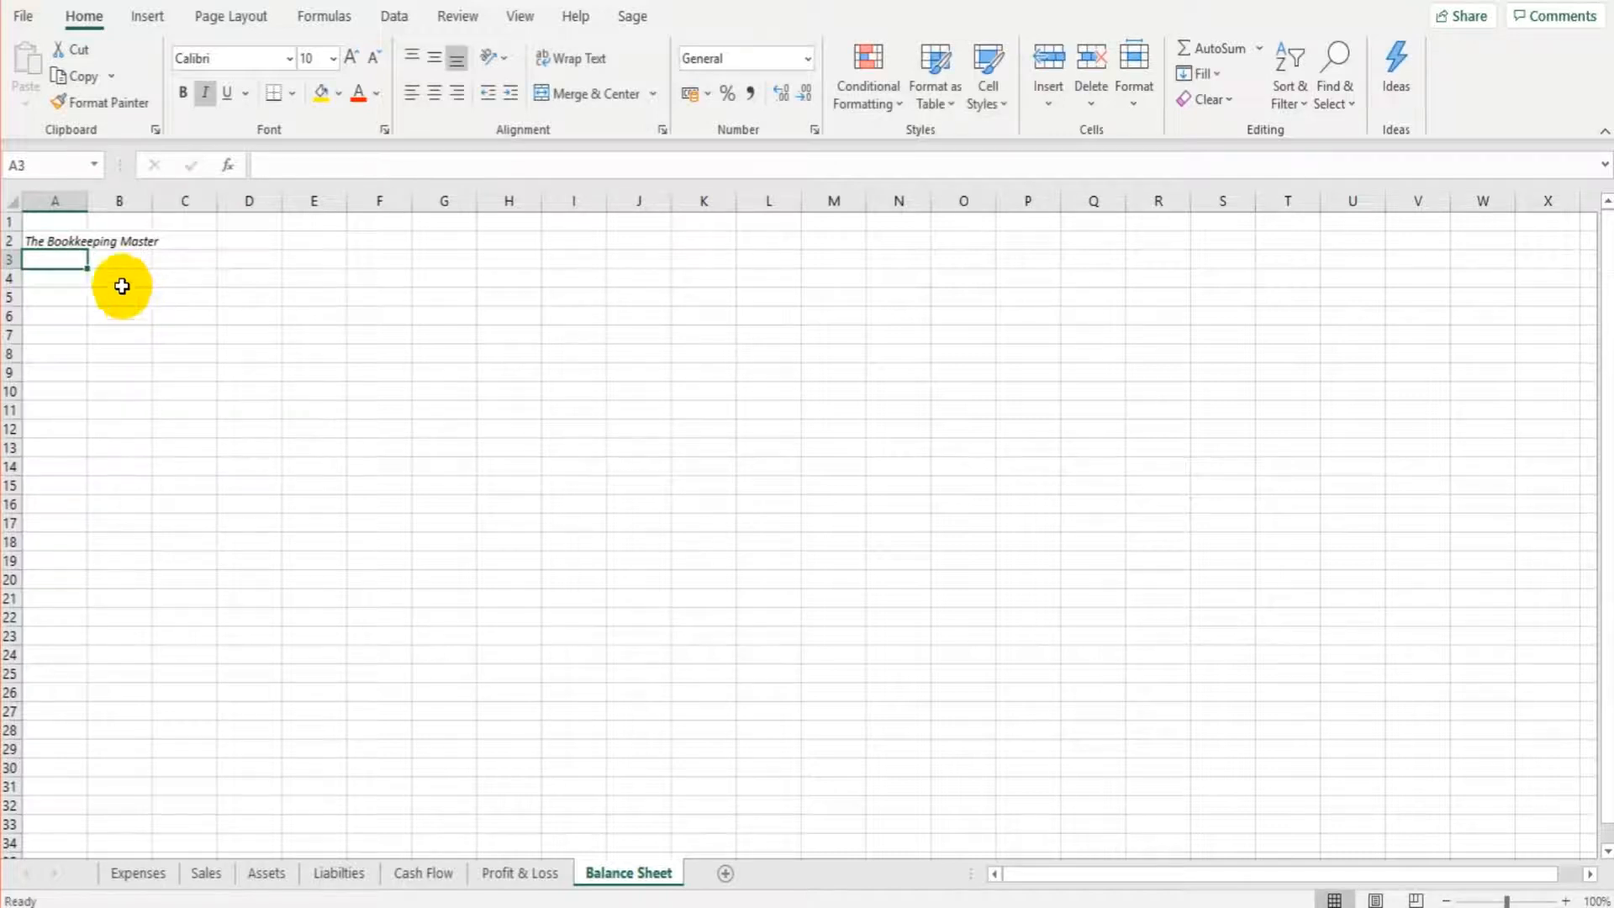
click(68, 243)
click(182, 92)
click(226, 92)
Step: Enter the subtitle "Projected Balance Sheet Year 1" in A3
click(72, 260)
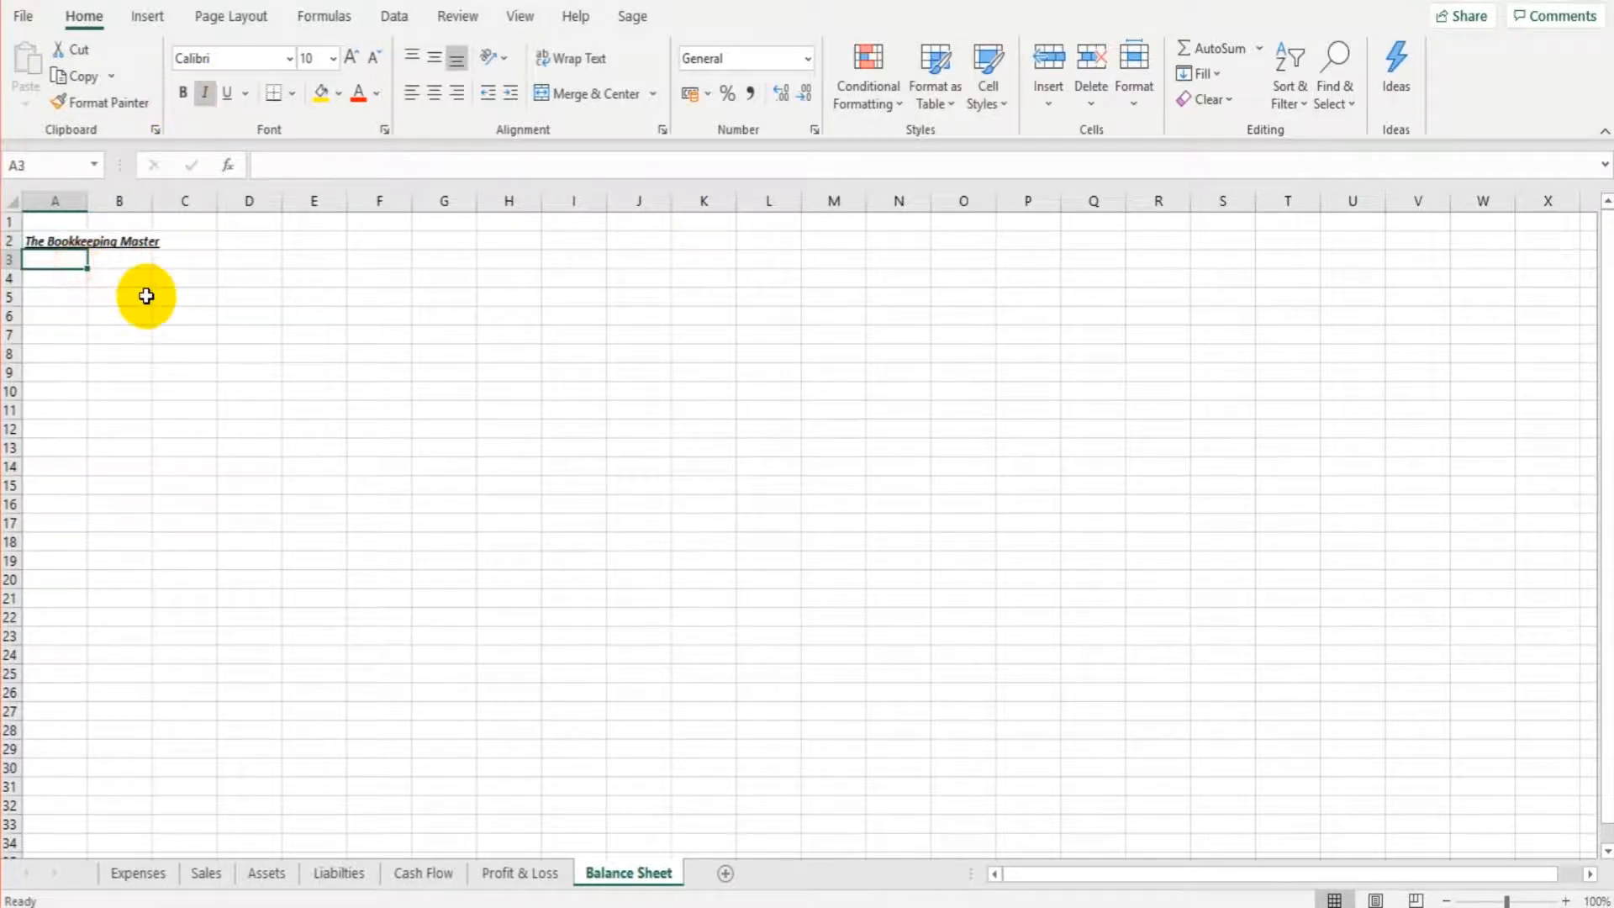
text(Pro)
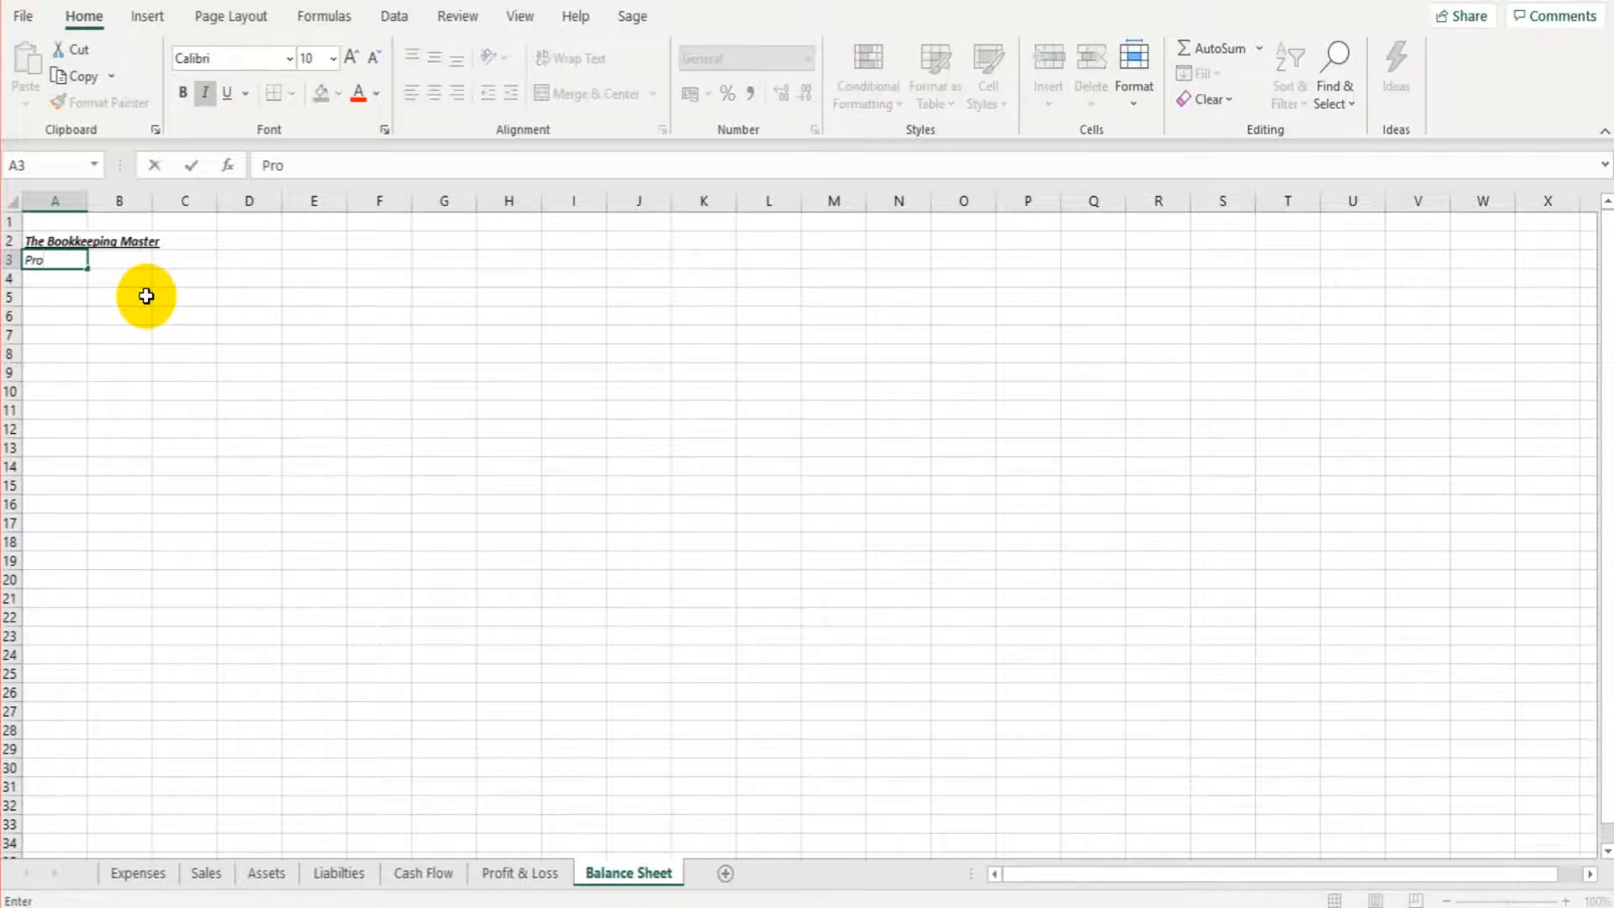
text(jected Balance Shee)
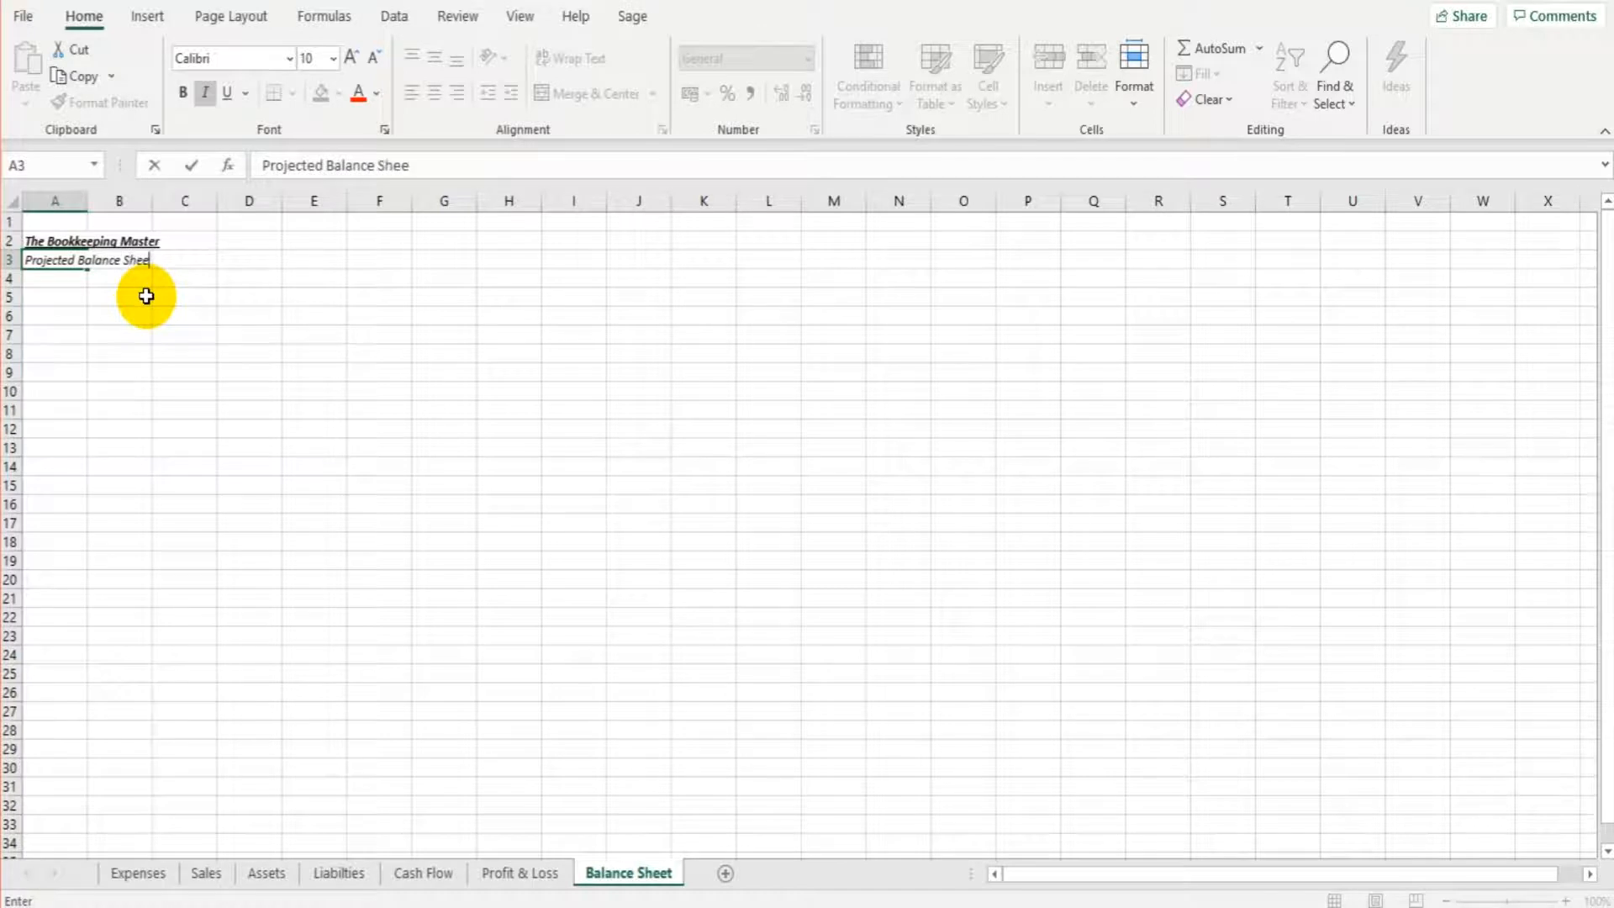
text(t Year 1)
key(Return)
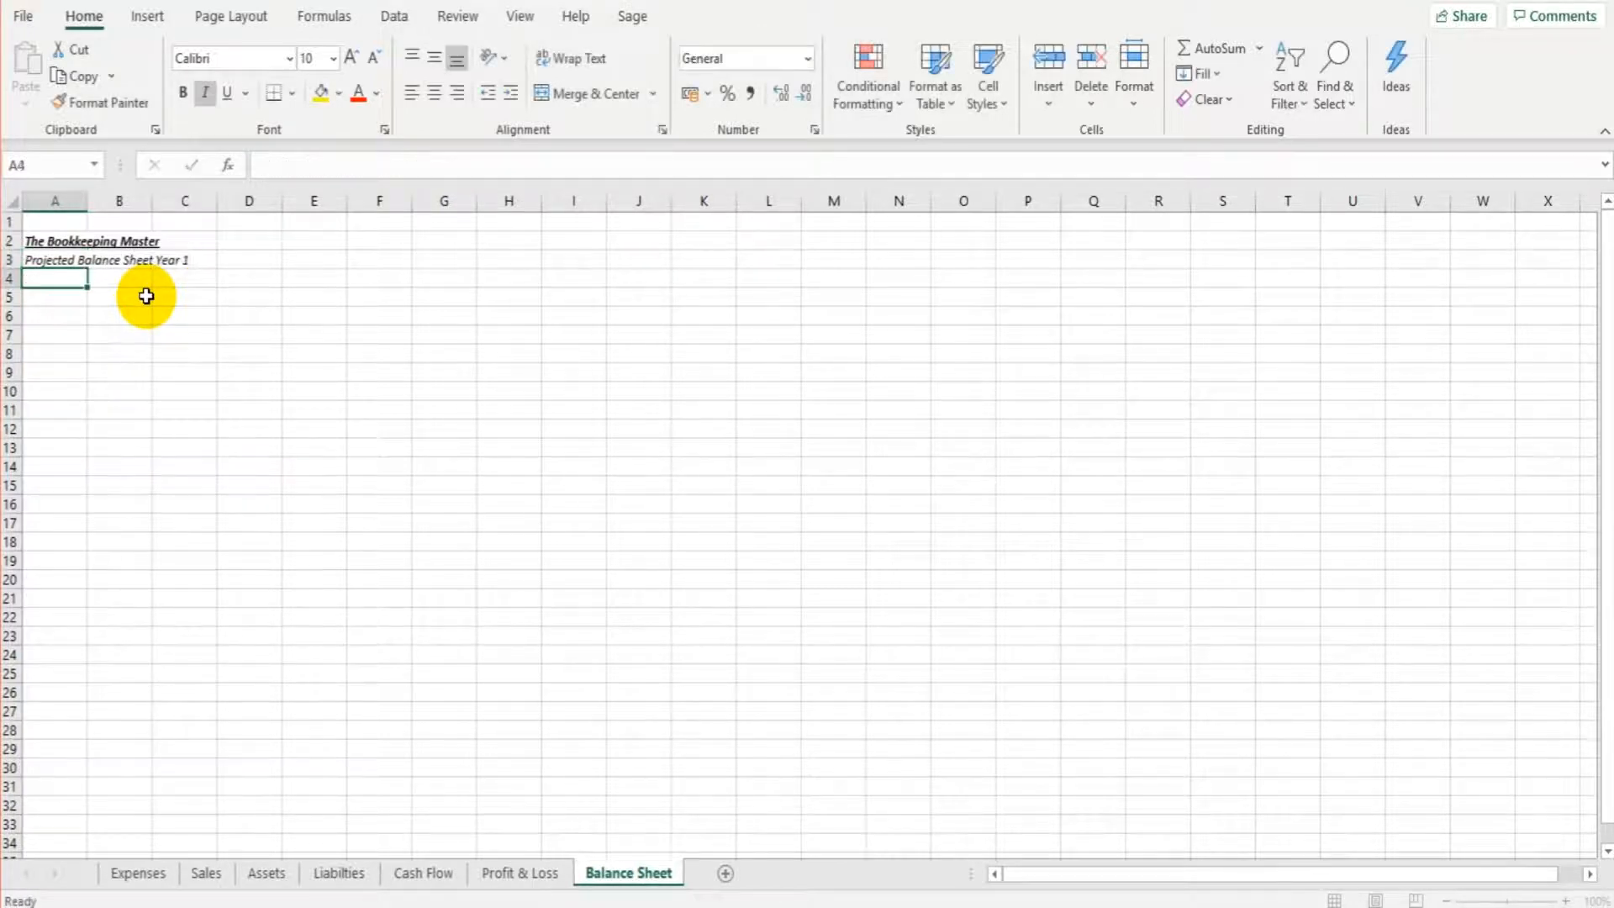
click(508, 871)
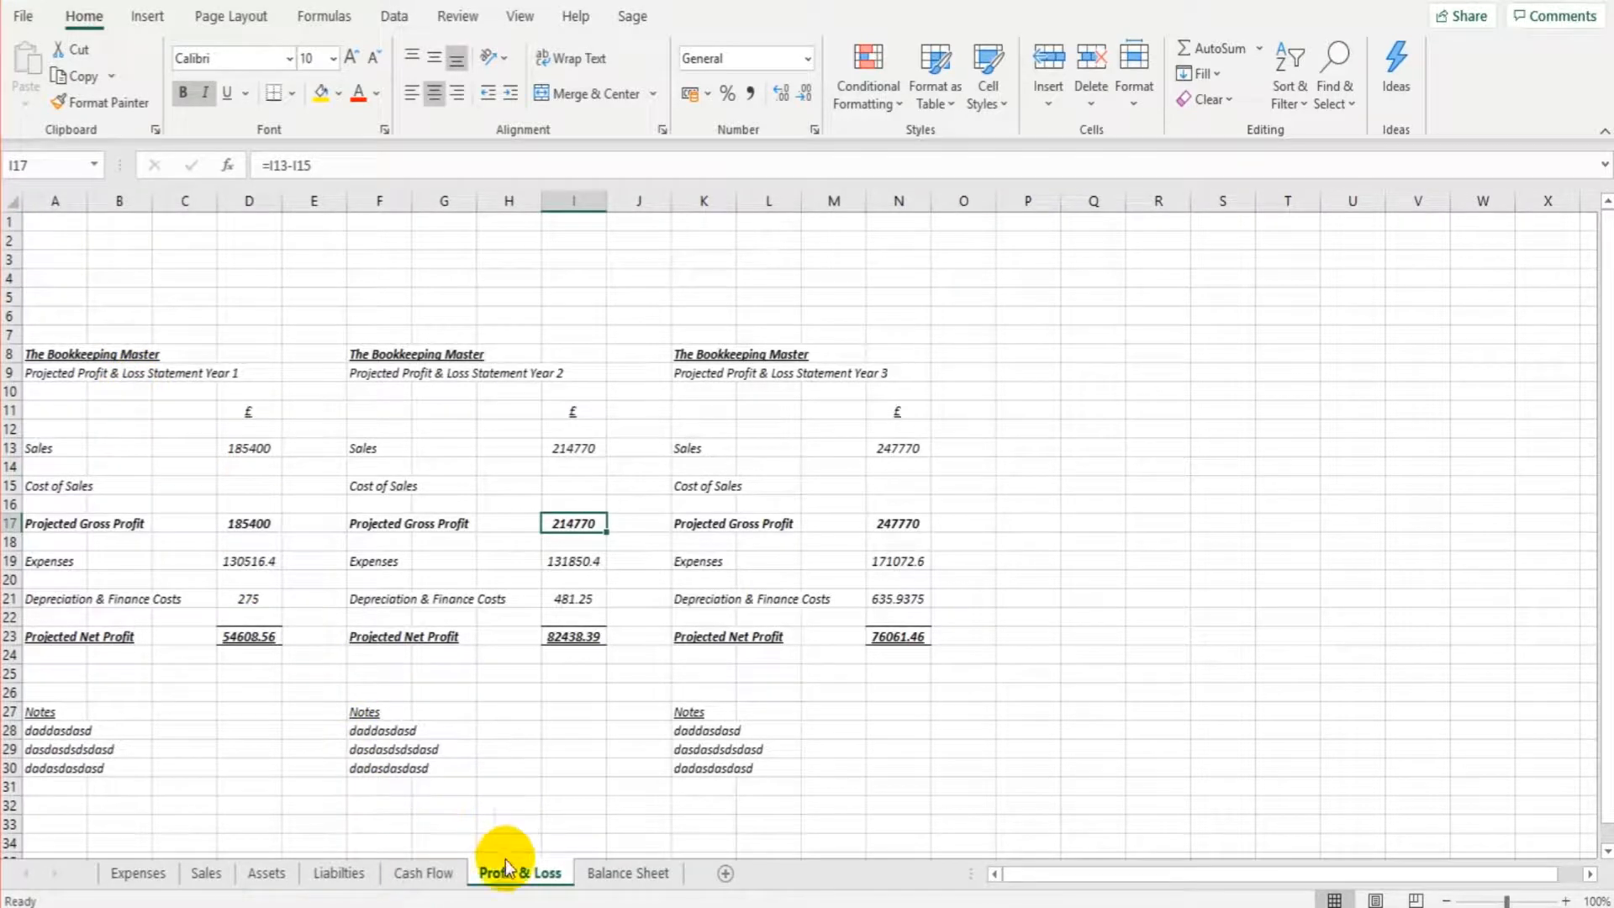
click(337, 872)
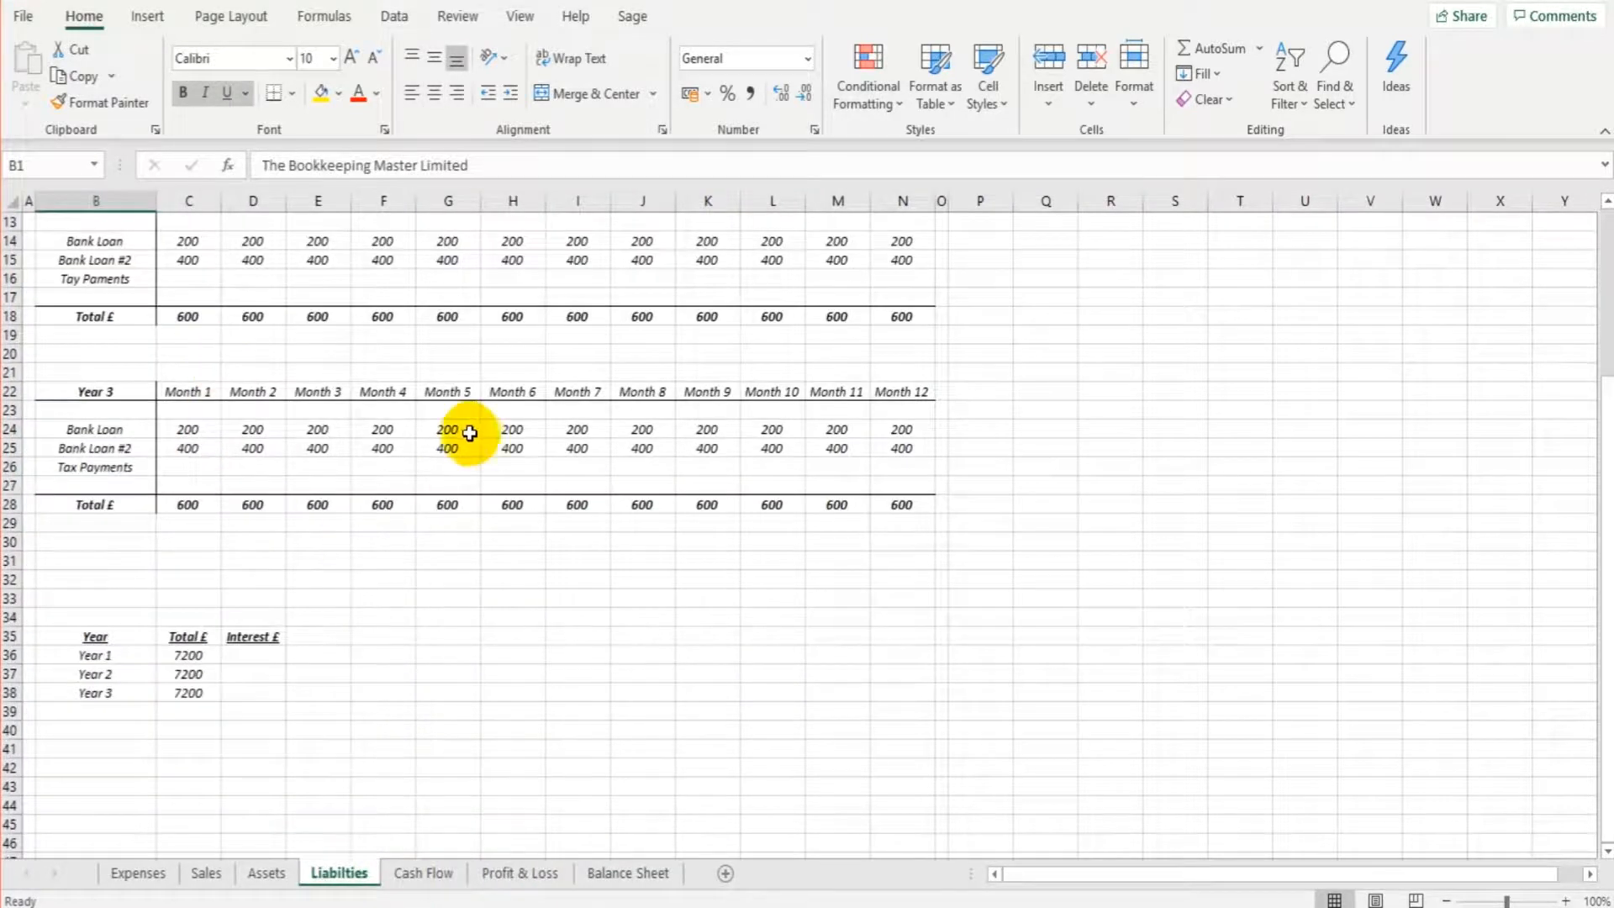
scroll(468, 433, up, 4)
click(629, 872)
Step: Add the section heading "Assets" in A7 and make it bold and underlined
click(59, 312)
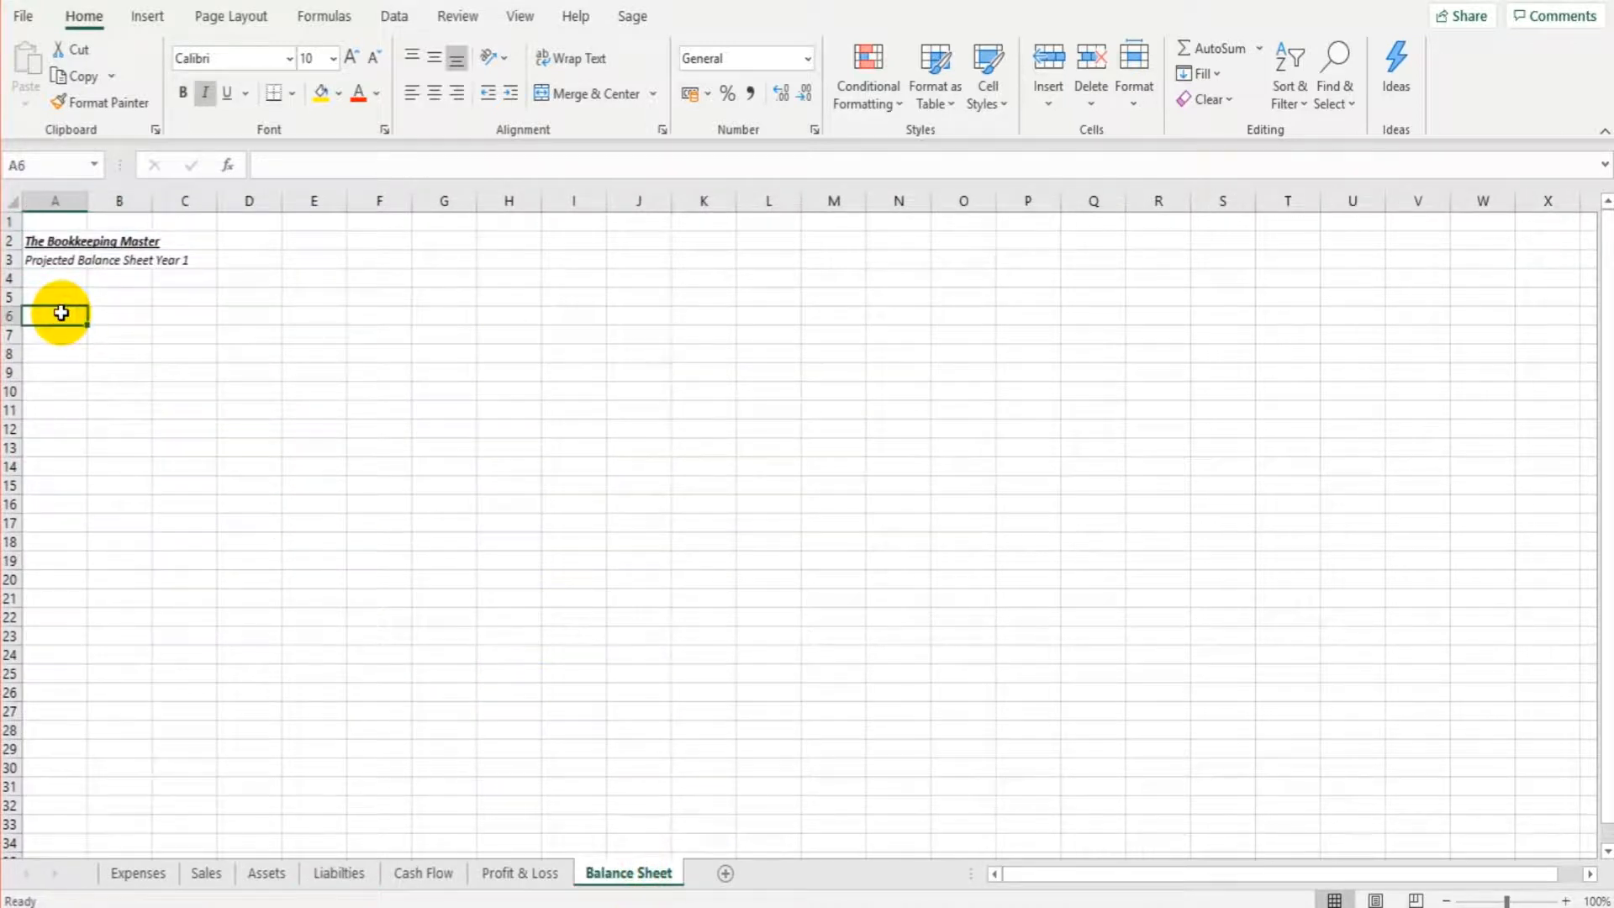
key(Return)
text(A)
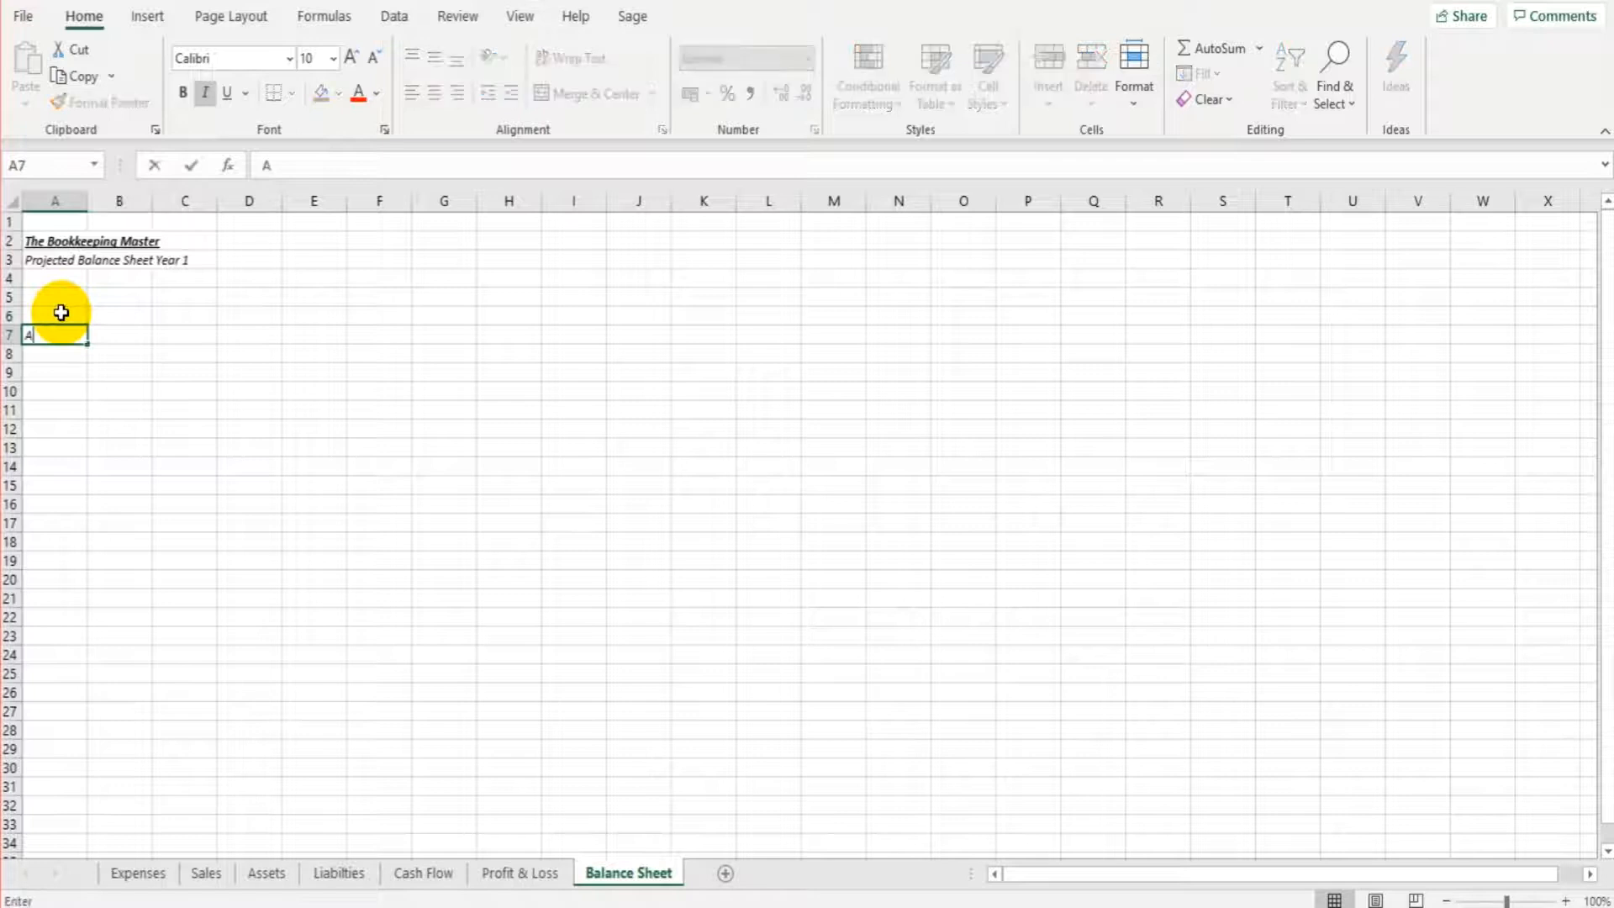
text(ssets)
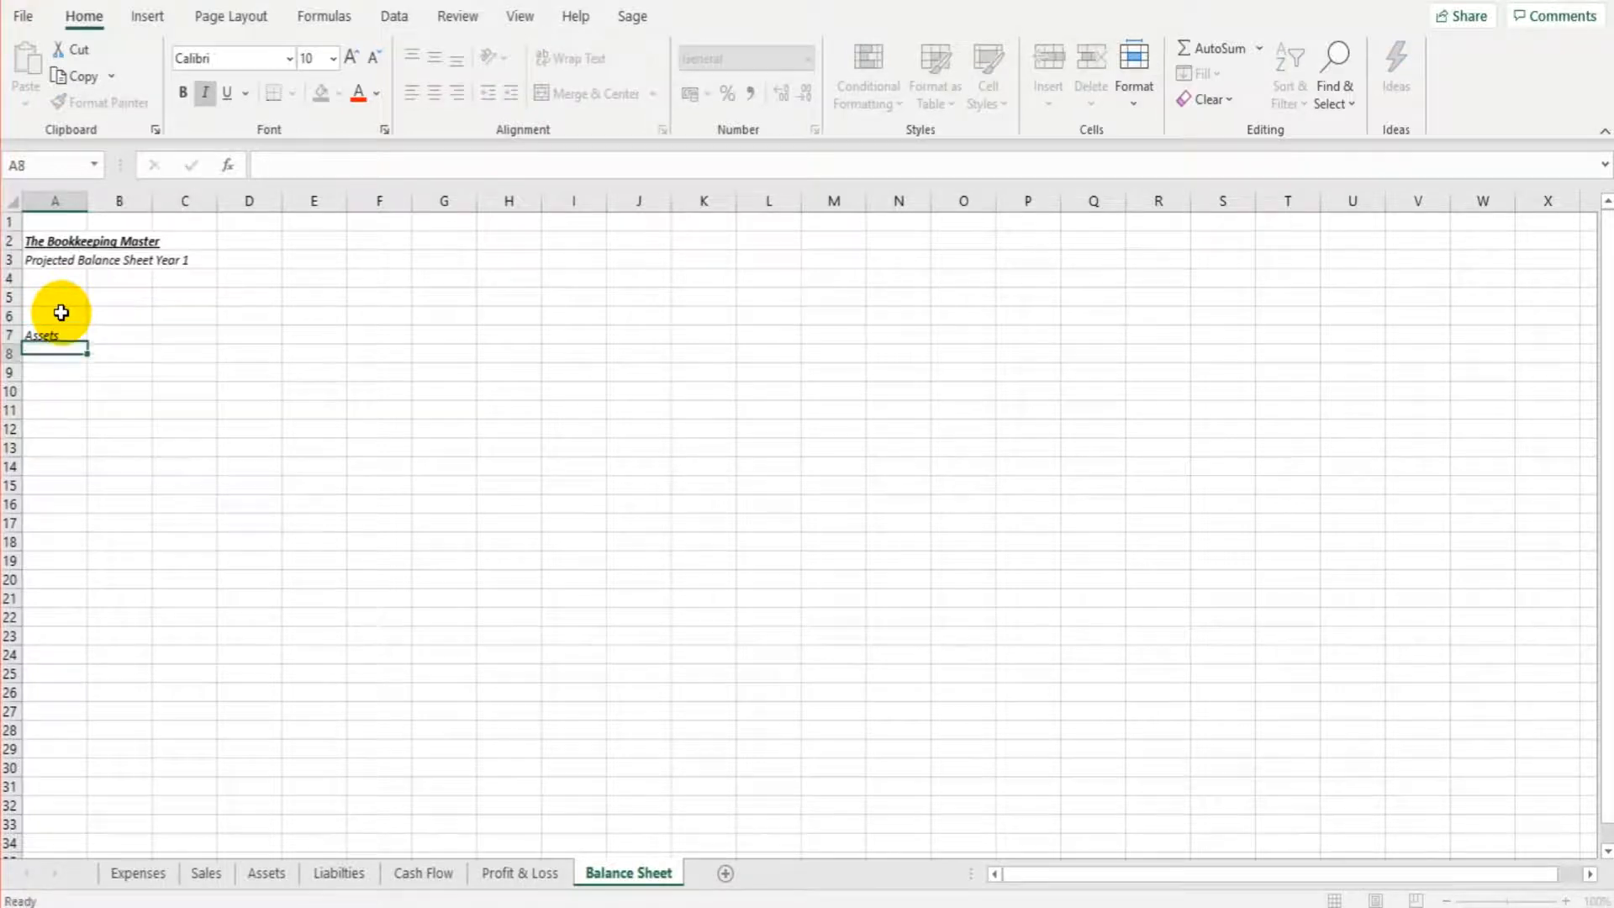
key(Return)
key(Up)
click(183, 93)
click(227, 91)
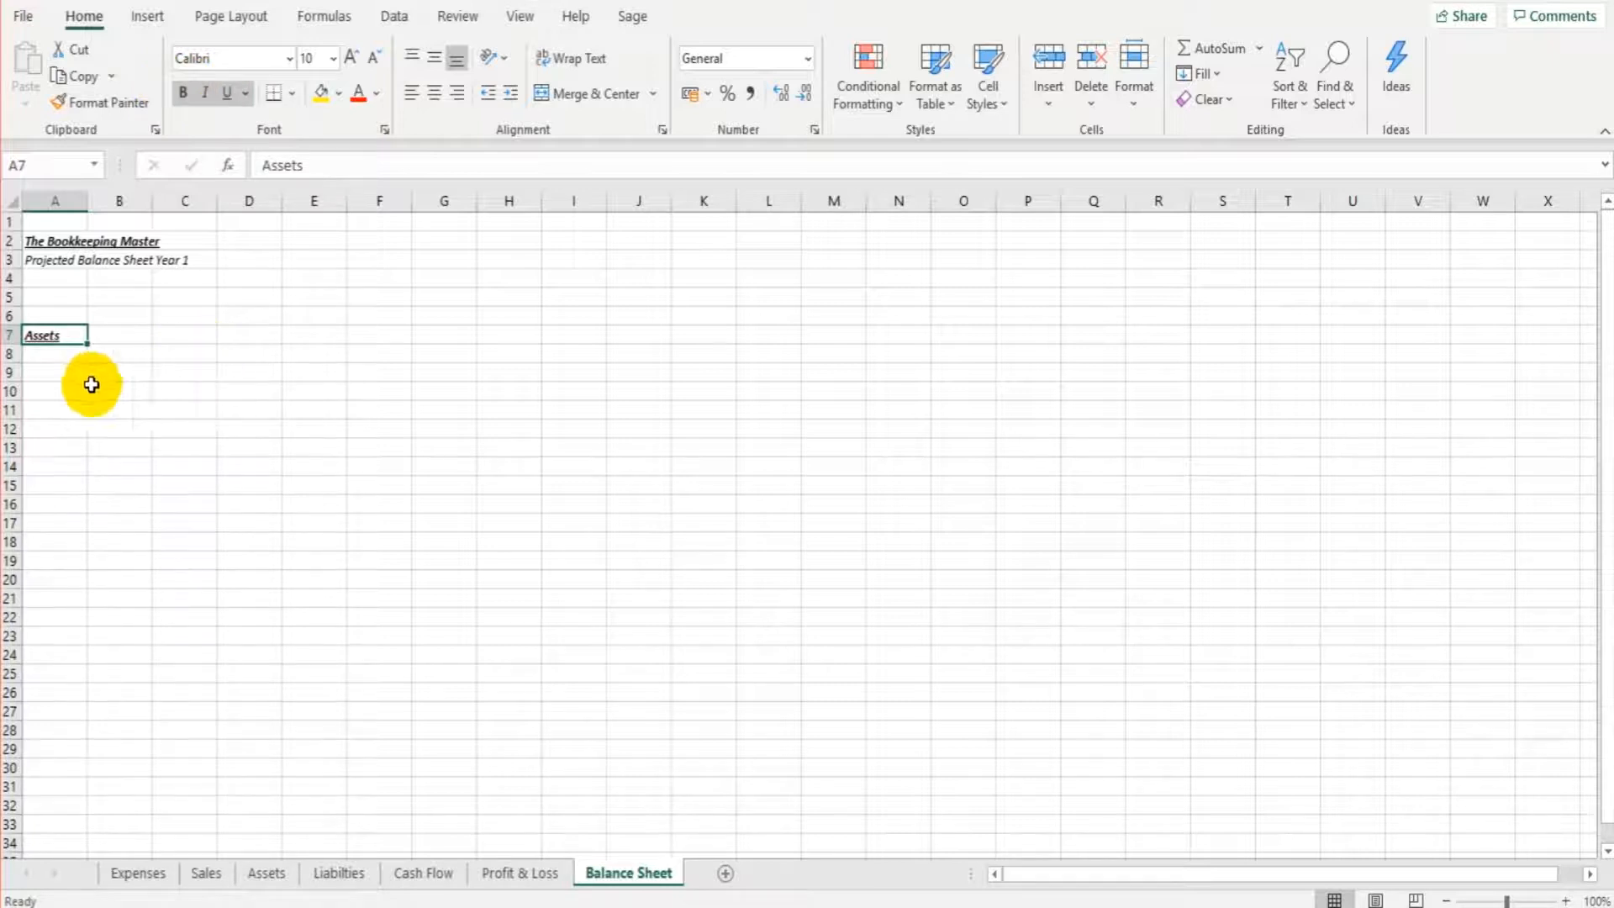
Step: List the asset rows Cash, Trade Debtors and Other Assets in A9 to A11
click(54, 371)
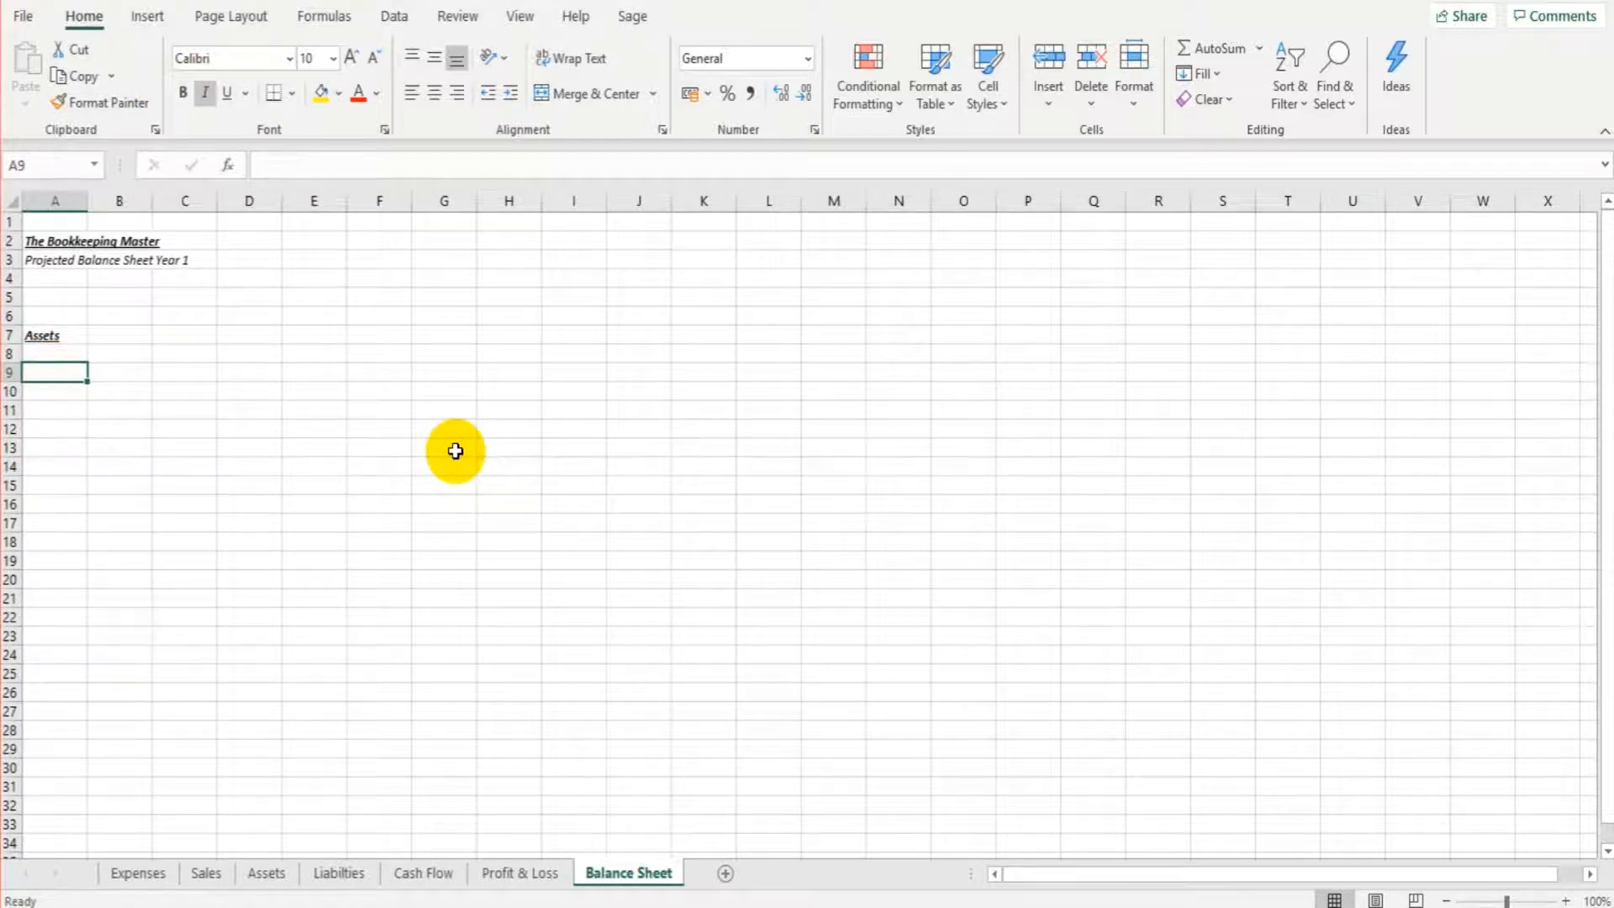
text(Cash)
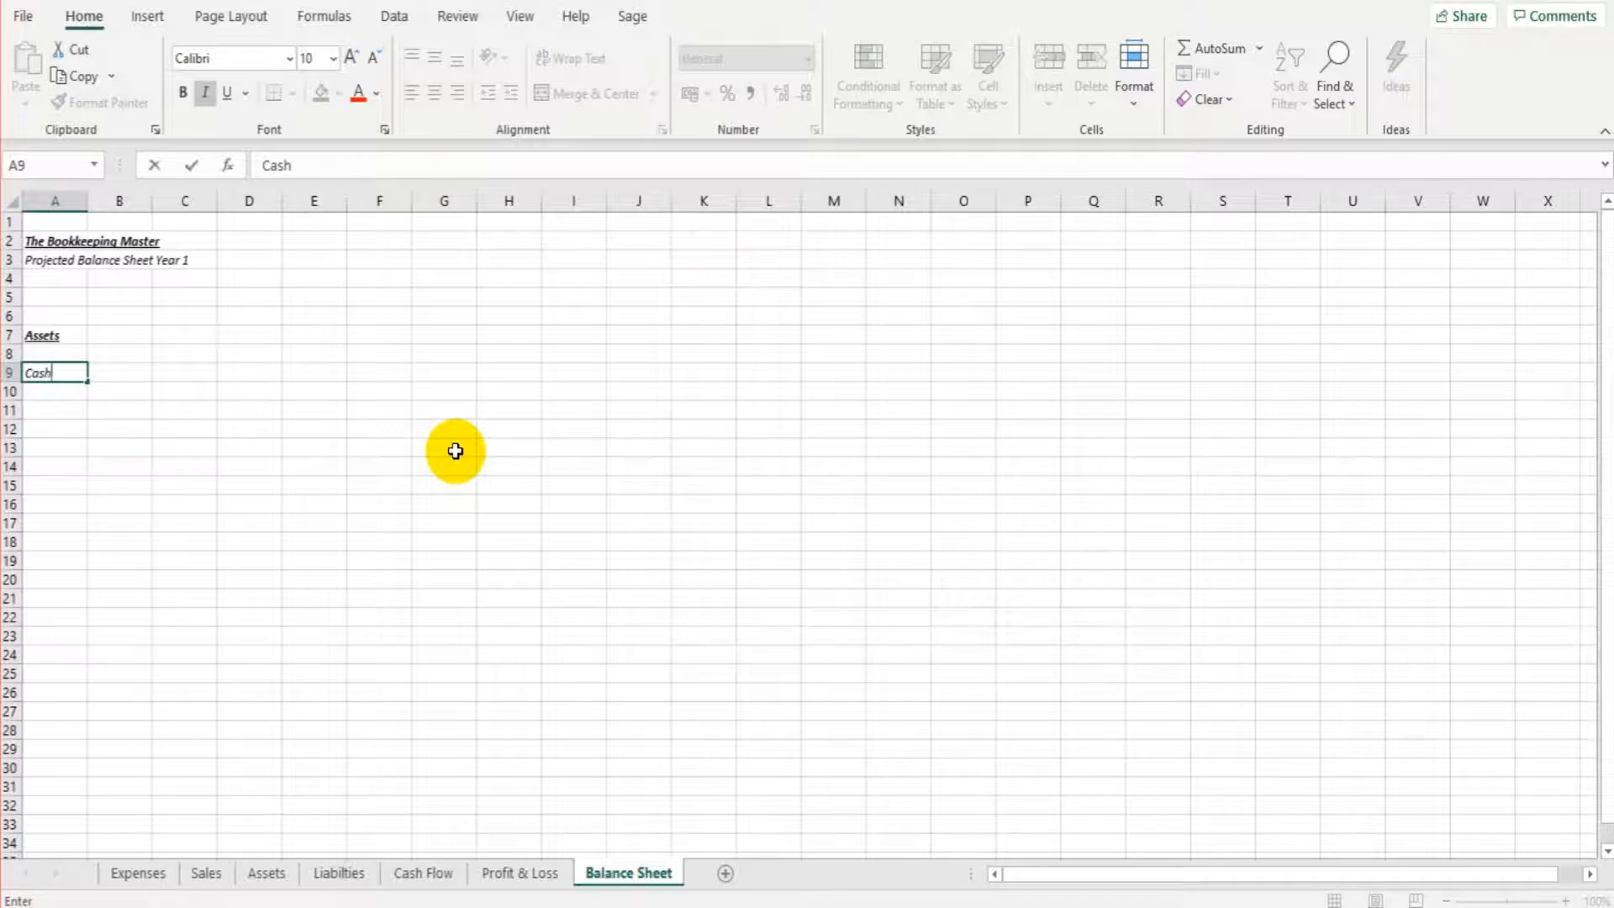
key(Return)
text(Tr)
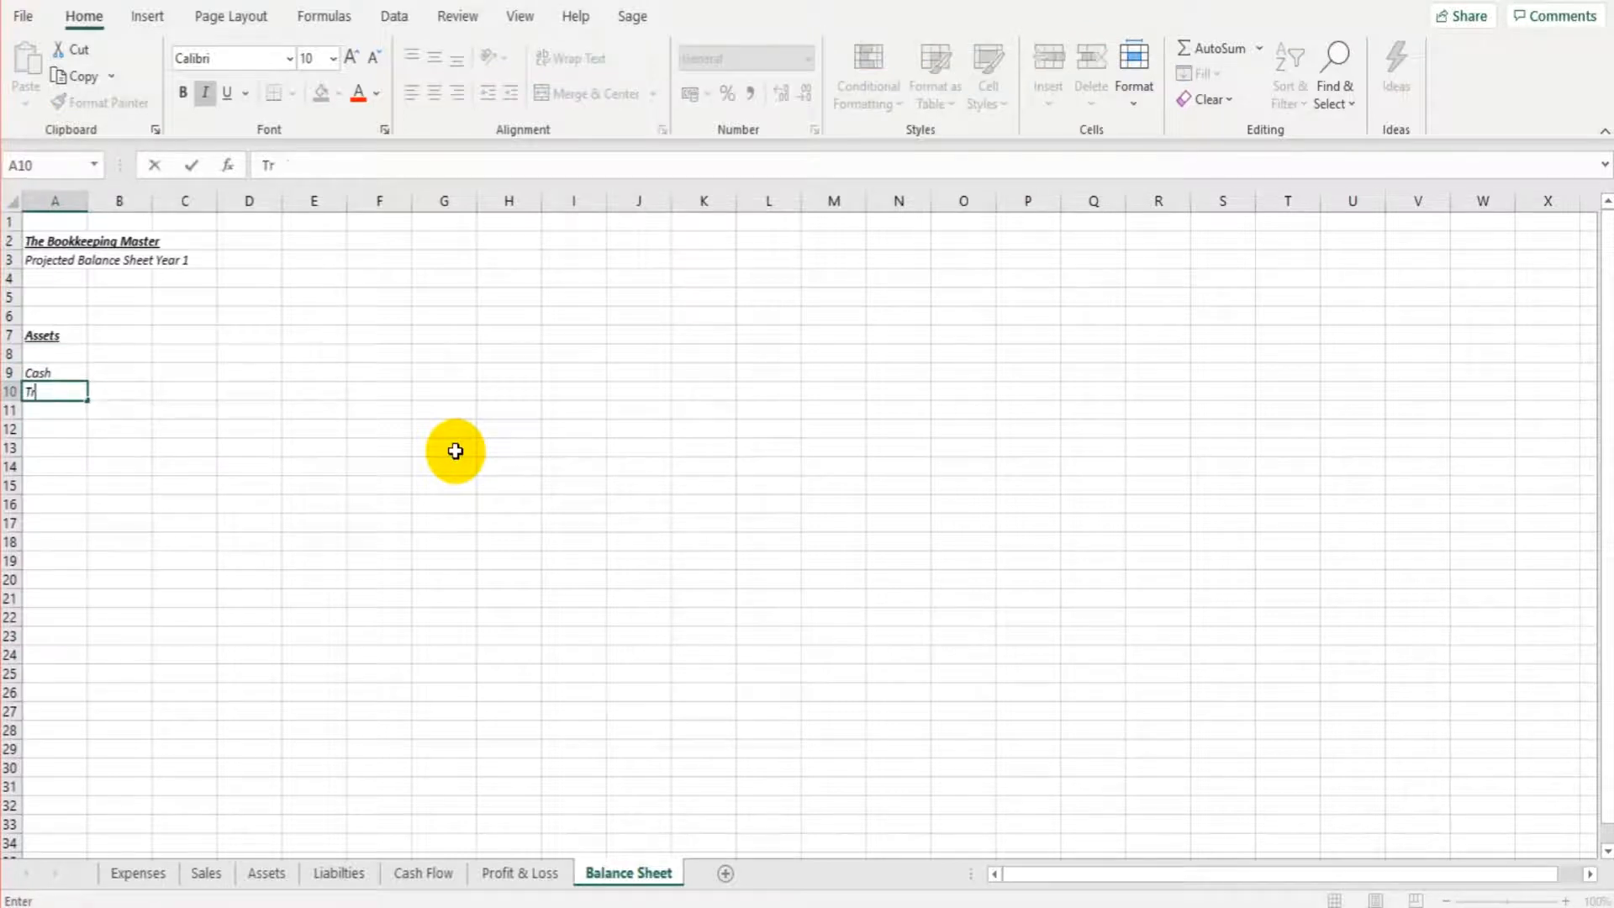
text(ade Debtors)
key(Return)
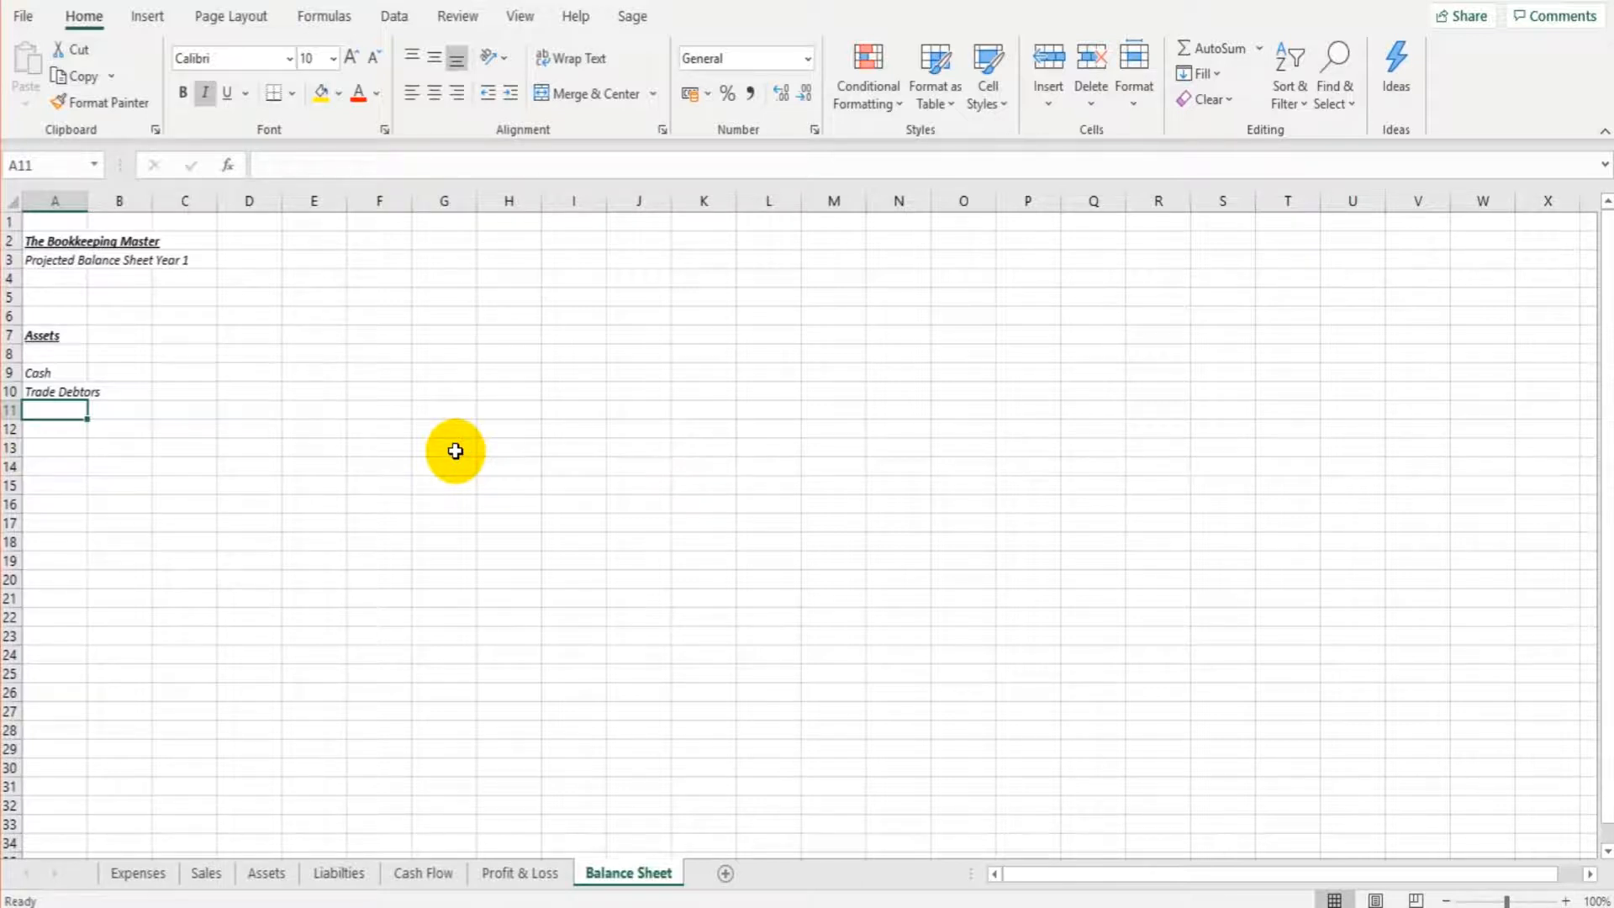
text(Other Assets)
key(Return)
Step: Add the section heading "Liabilities" in A17 and make it bold and underlined
key(Return)
key(Return)
key(Return)
key(Return)
key(Return)
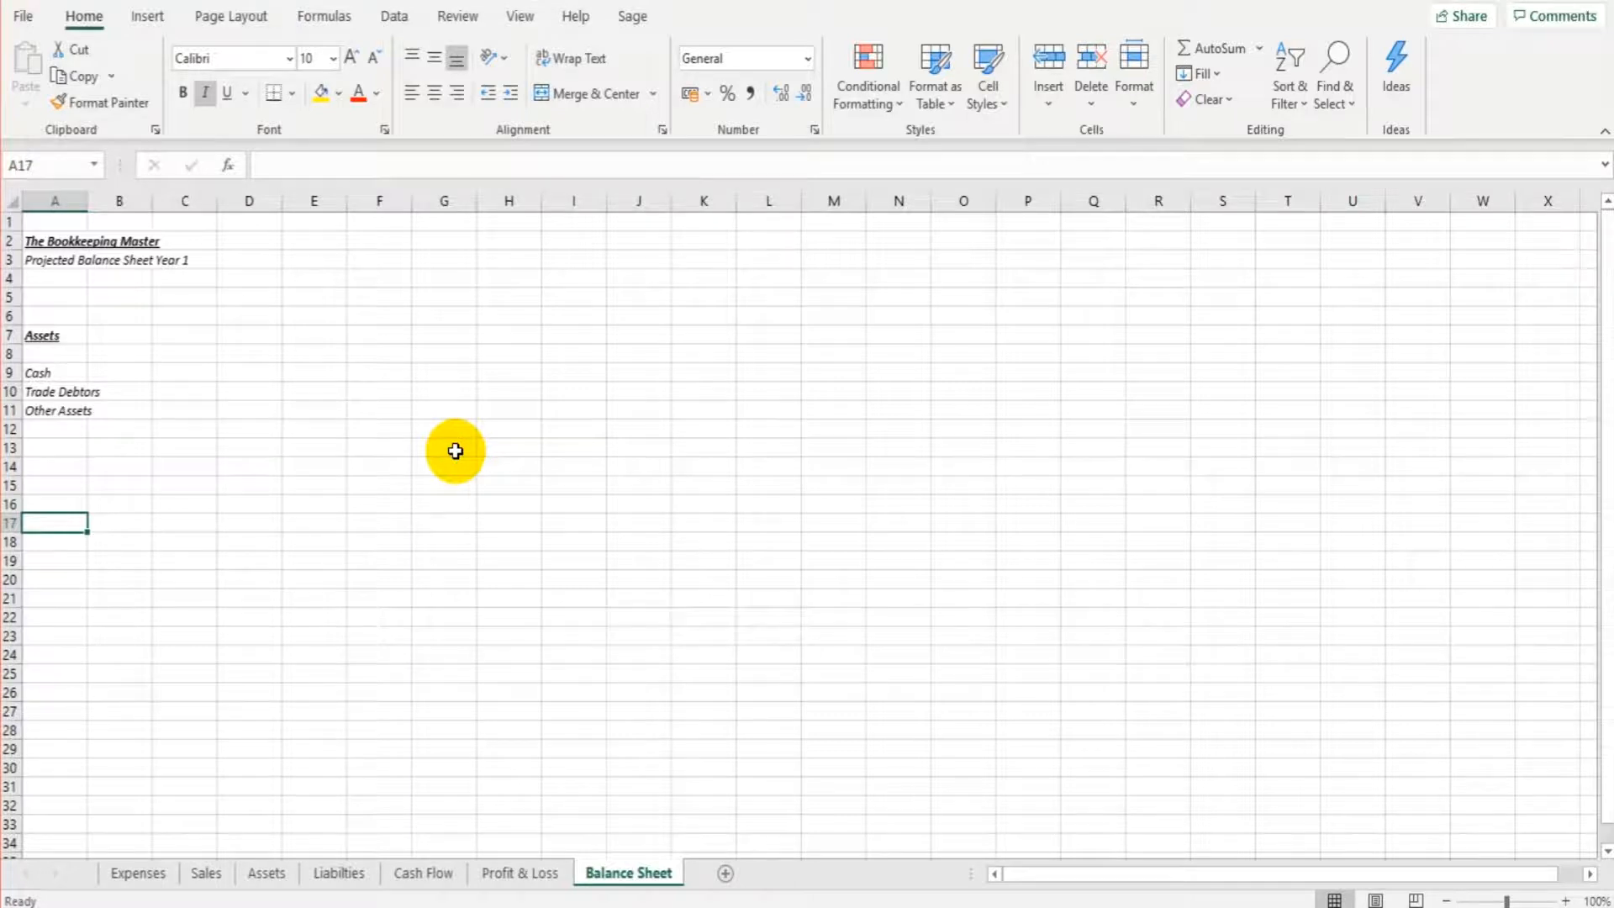
text(Liabilities)
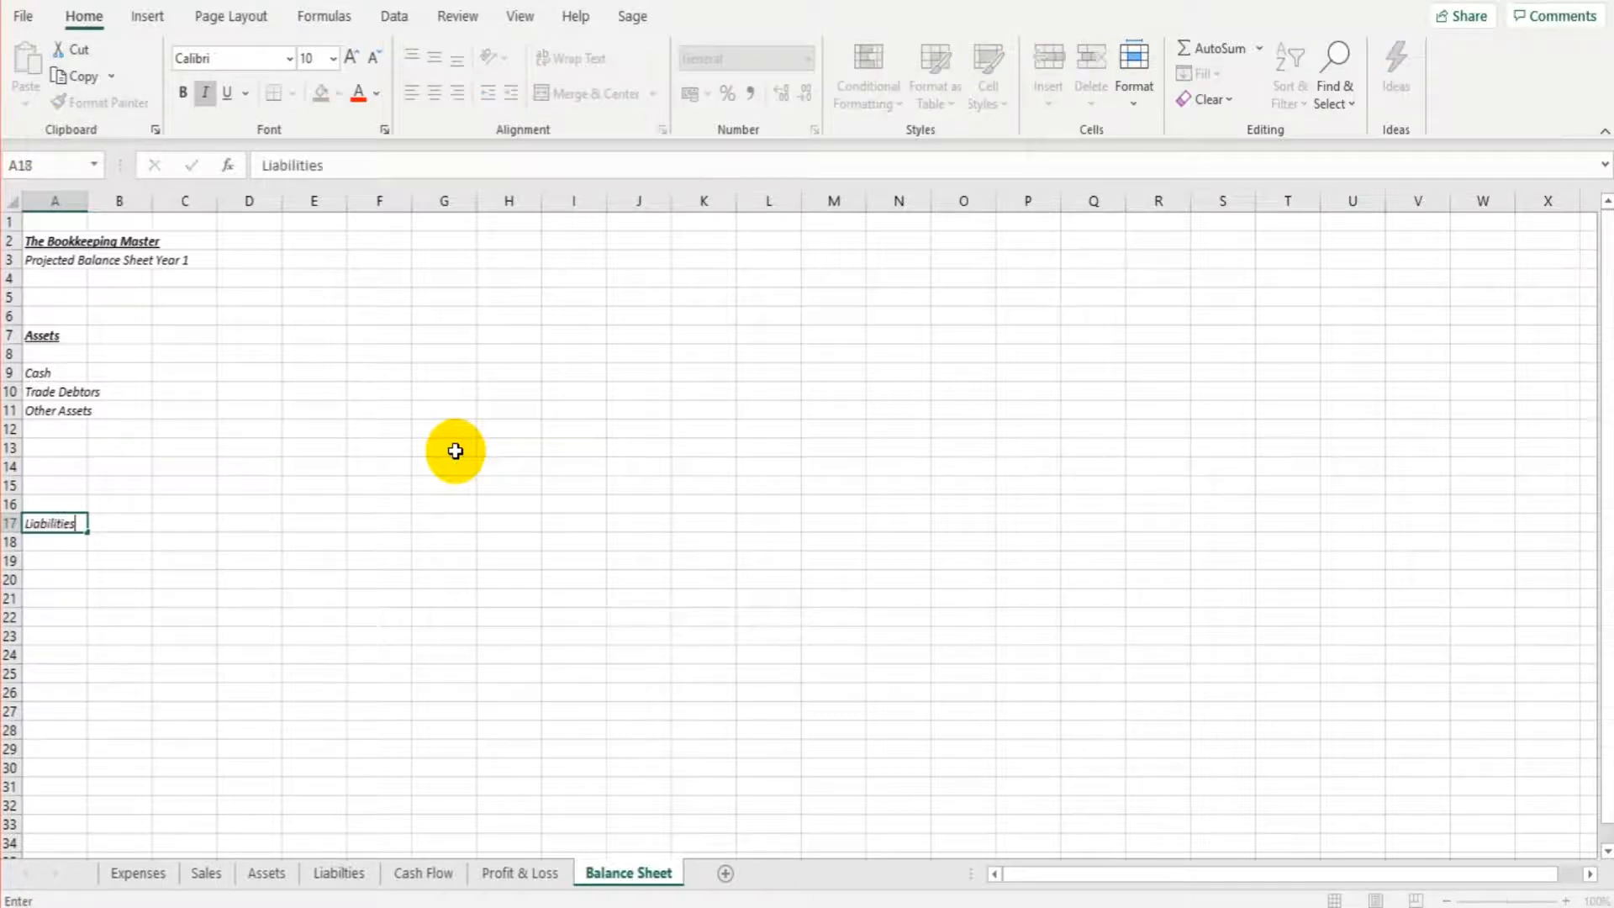
key(Return)
click(54, 528)
click(188, 95)
click(226, 93)
Step: List the liability rows Trade Creditors and Other Liabilities in A19 and A20
click(61, 559)
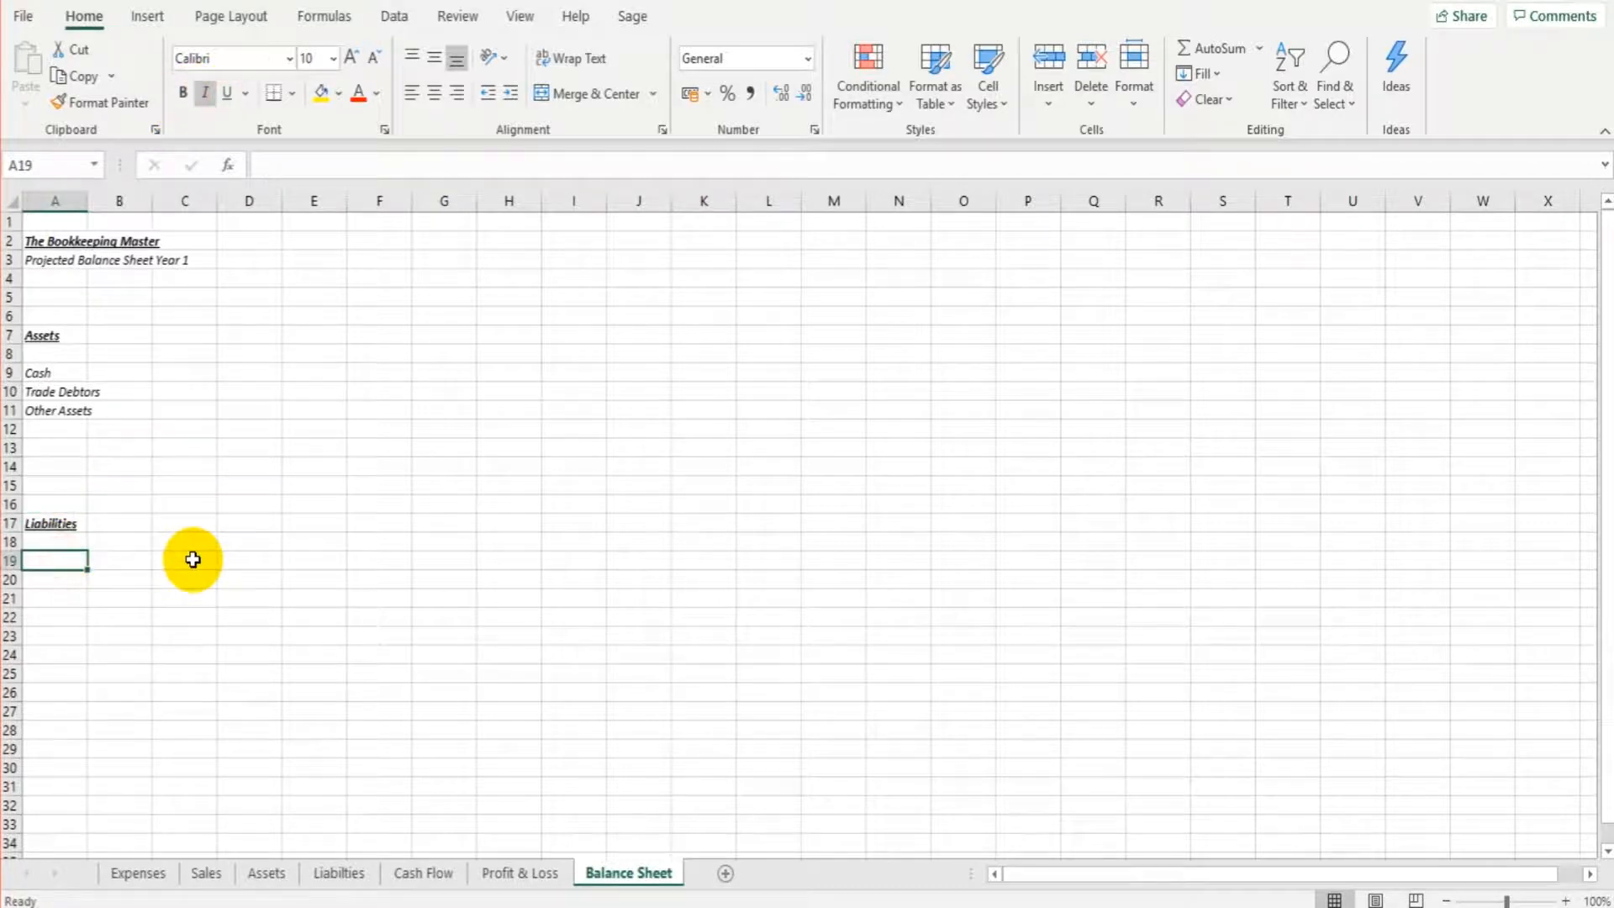
text(Trad)
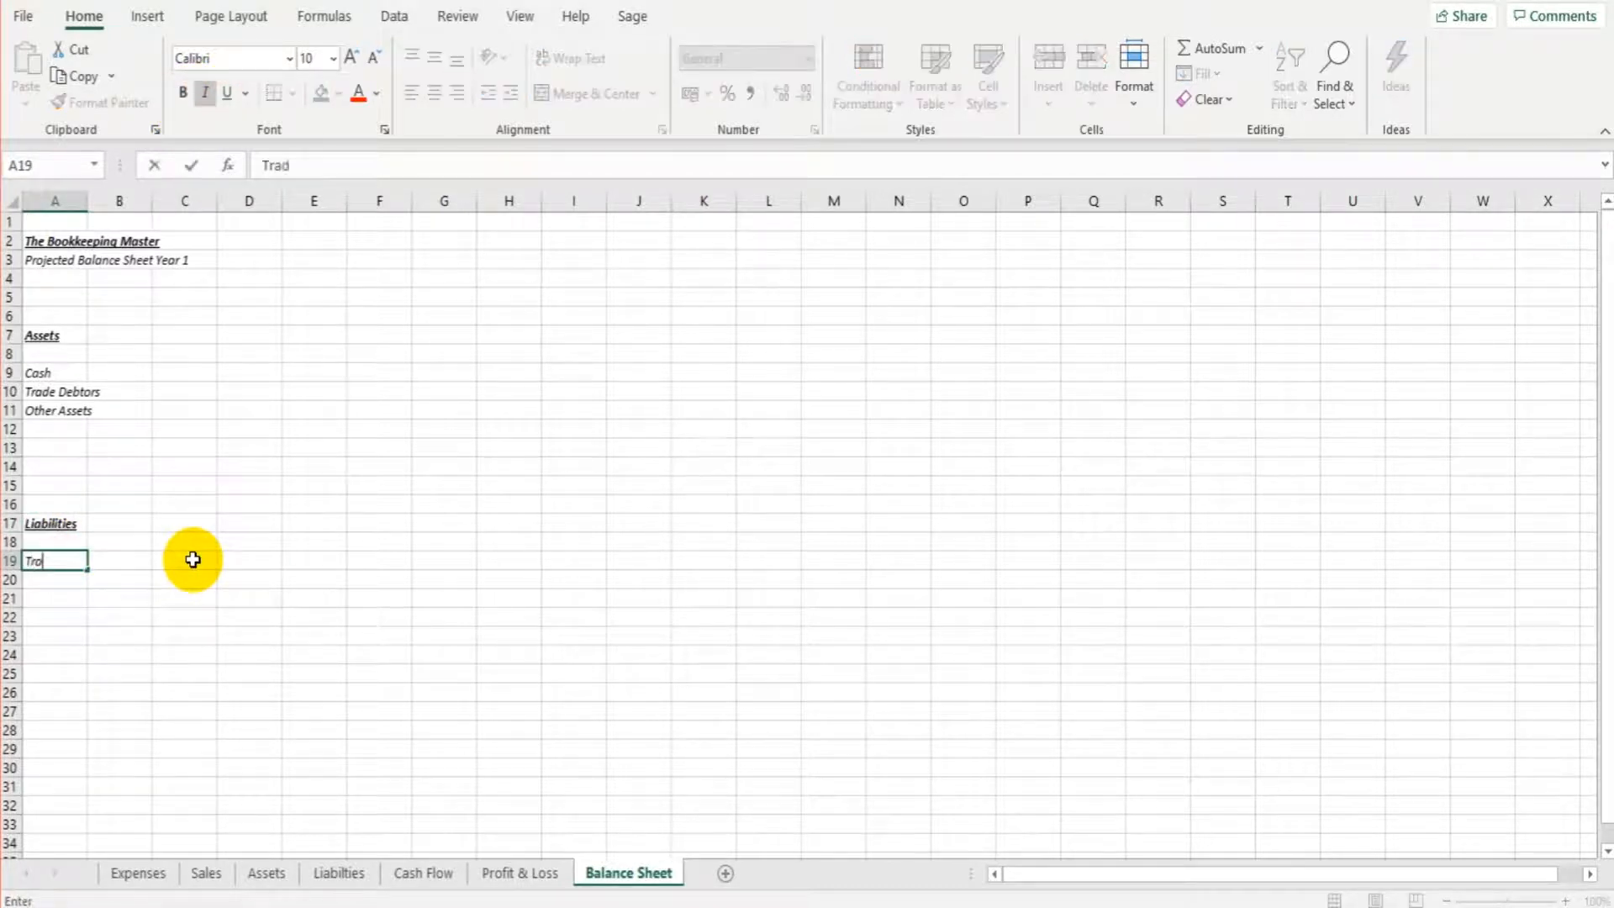
text(e Creditors)
key(Return)
text(O)
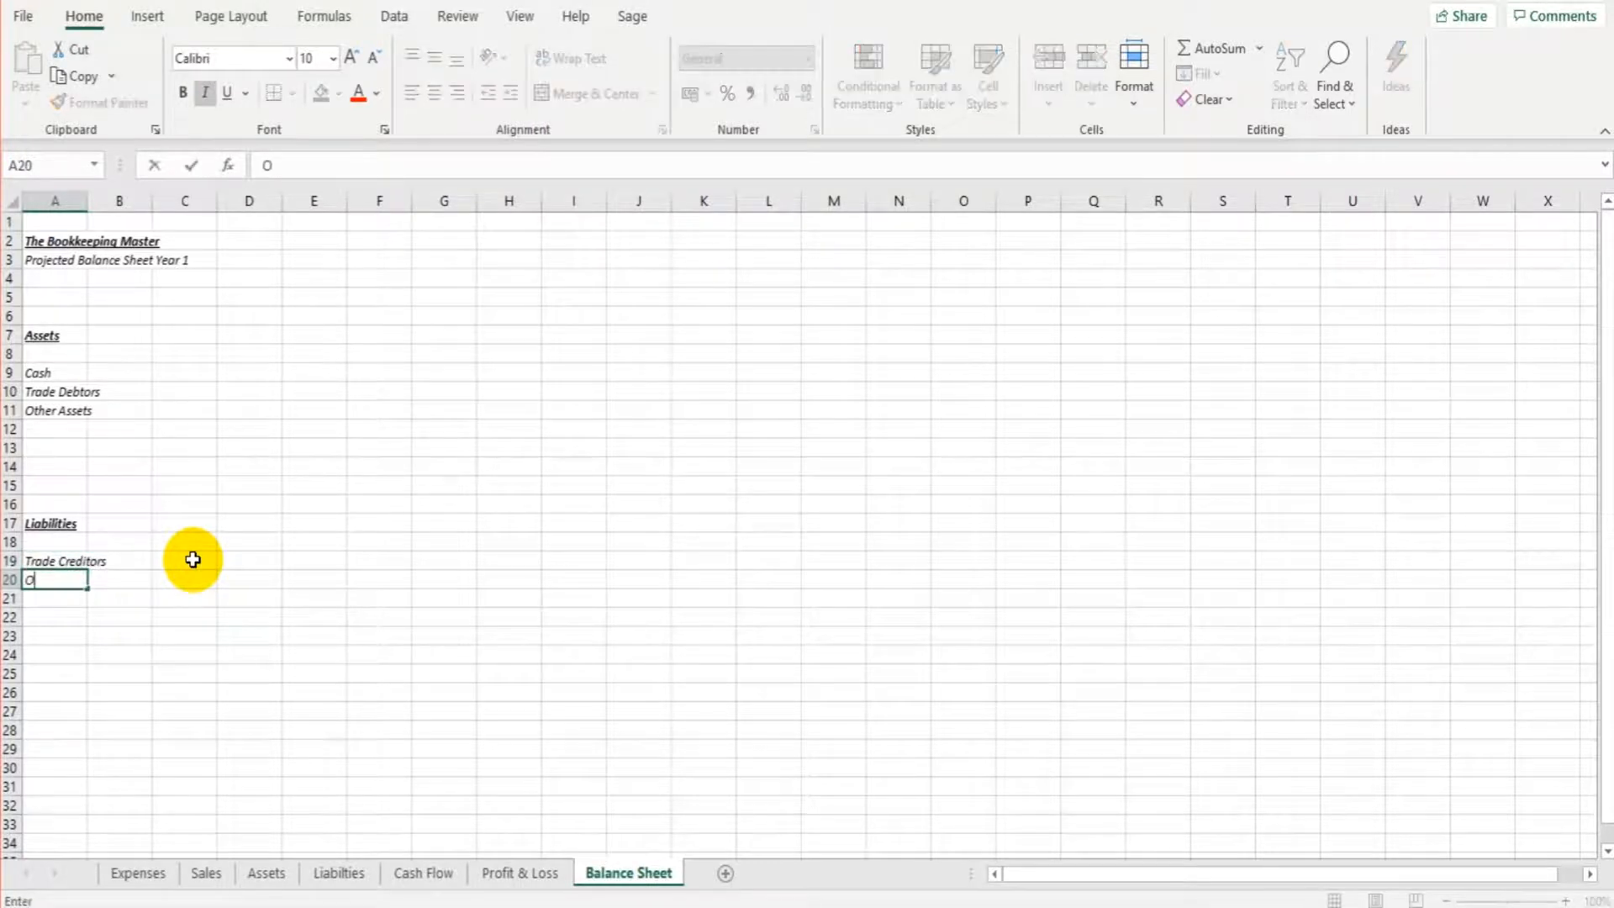
text(ther li)
text( Li)
text(abil)
text(ities)
key(Return)
Step: Add the section heading "Equity" in A25 and make it bold and underlined
key(Return)
key(Return)
key(Return)
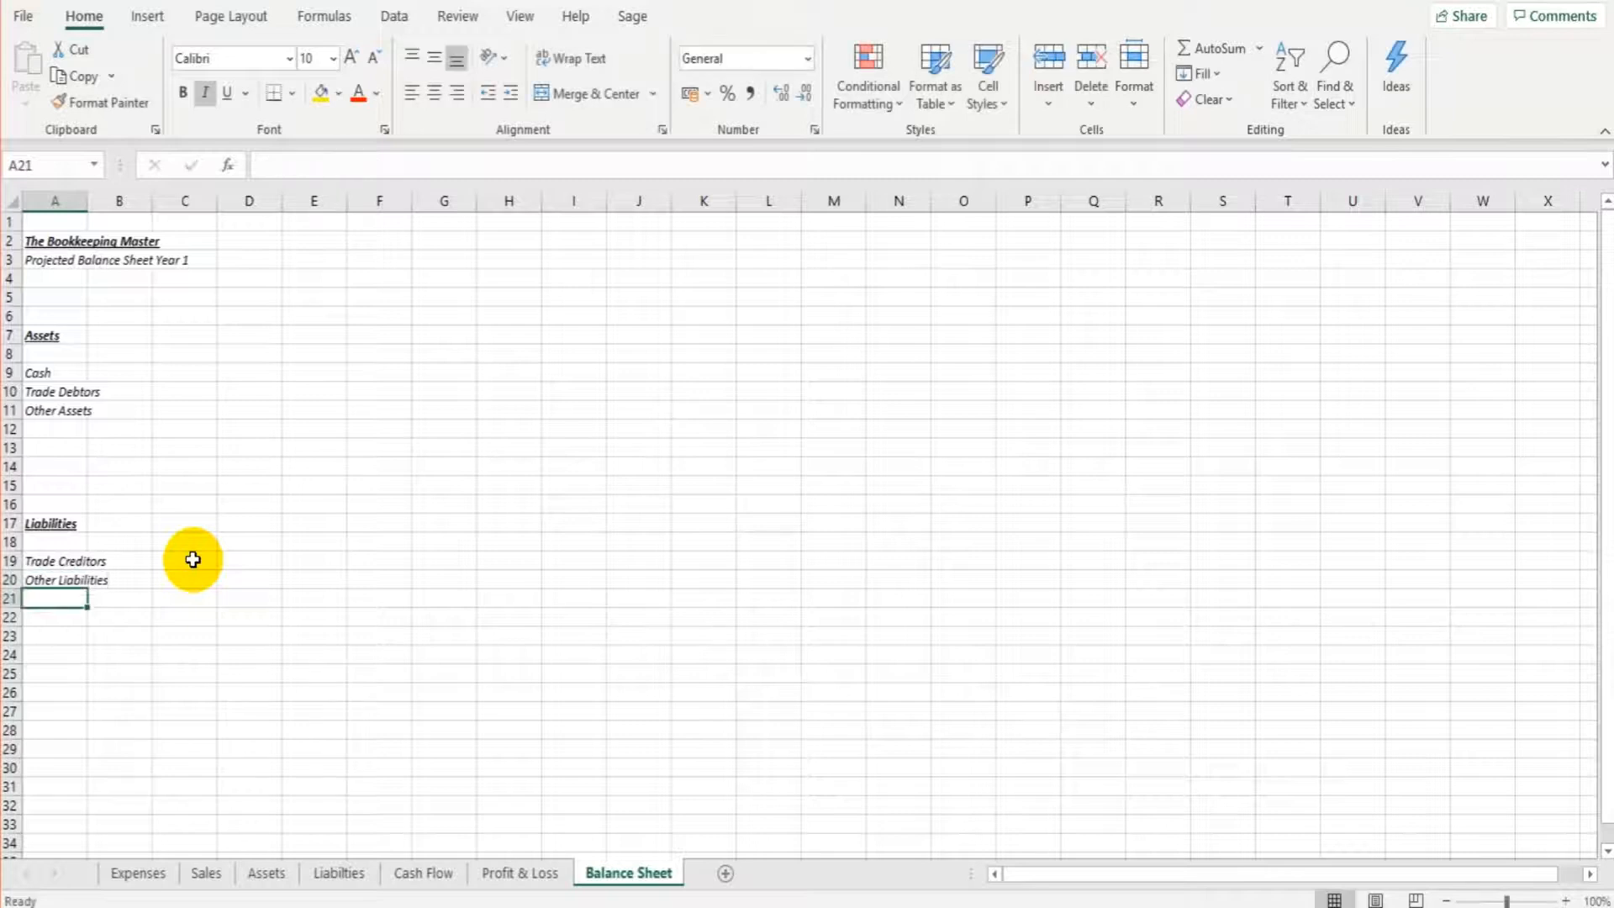
key(Return)
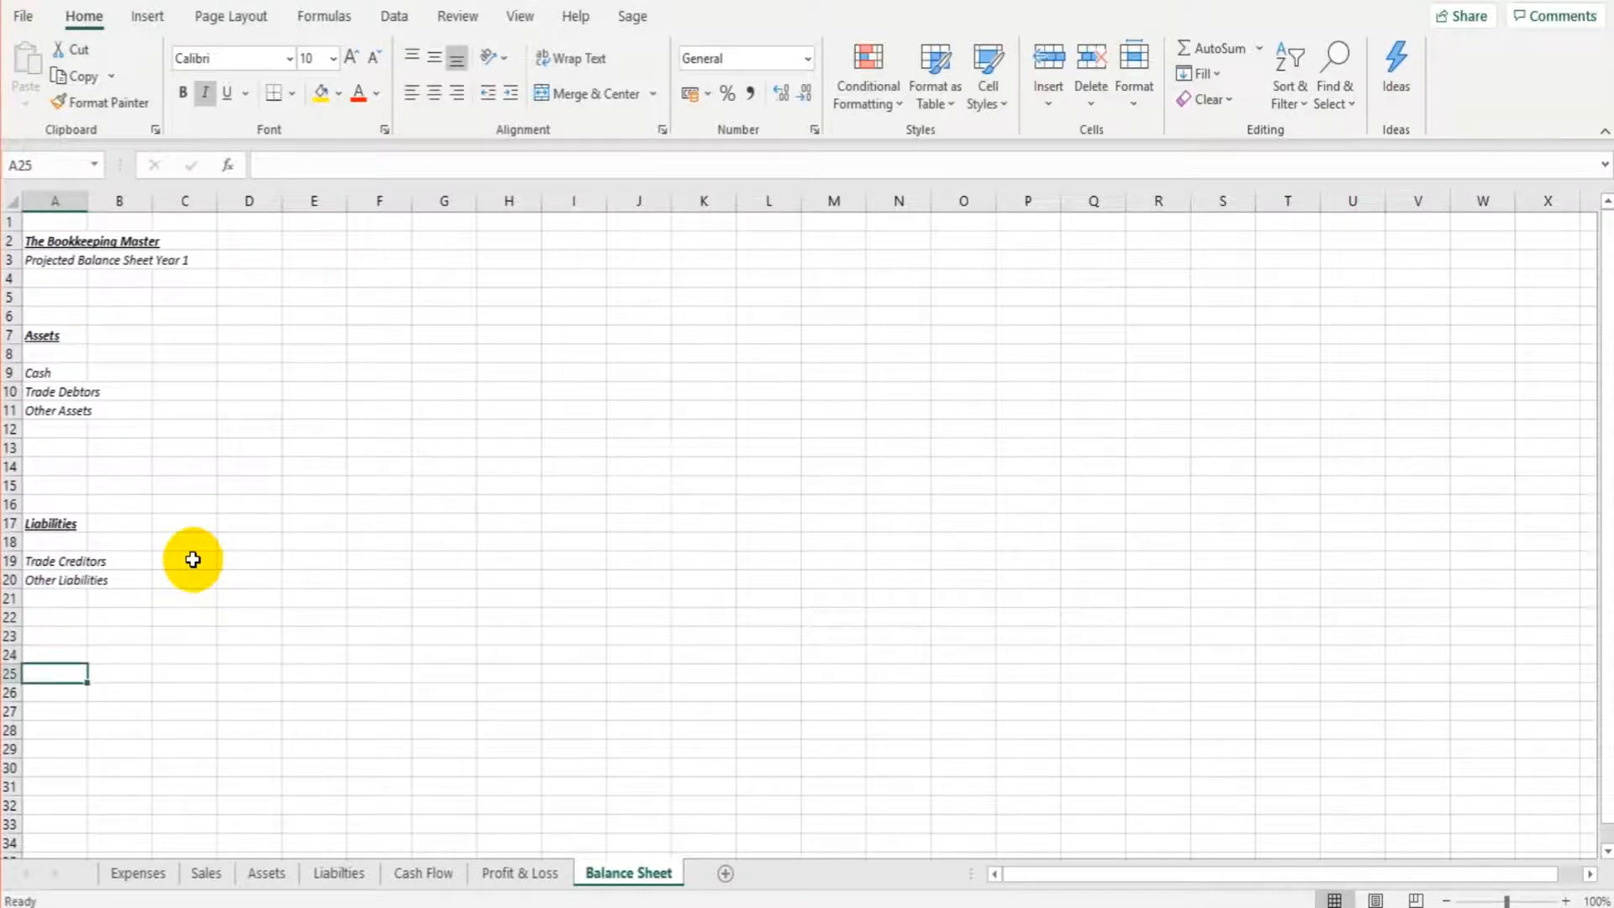
text(Equity)
key(Return)
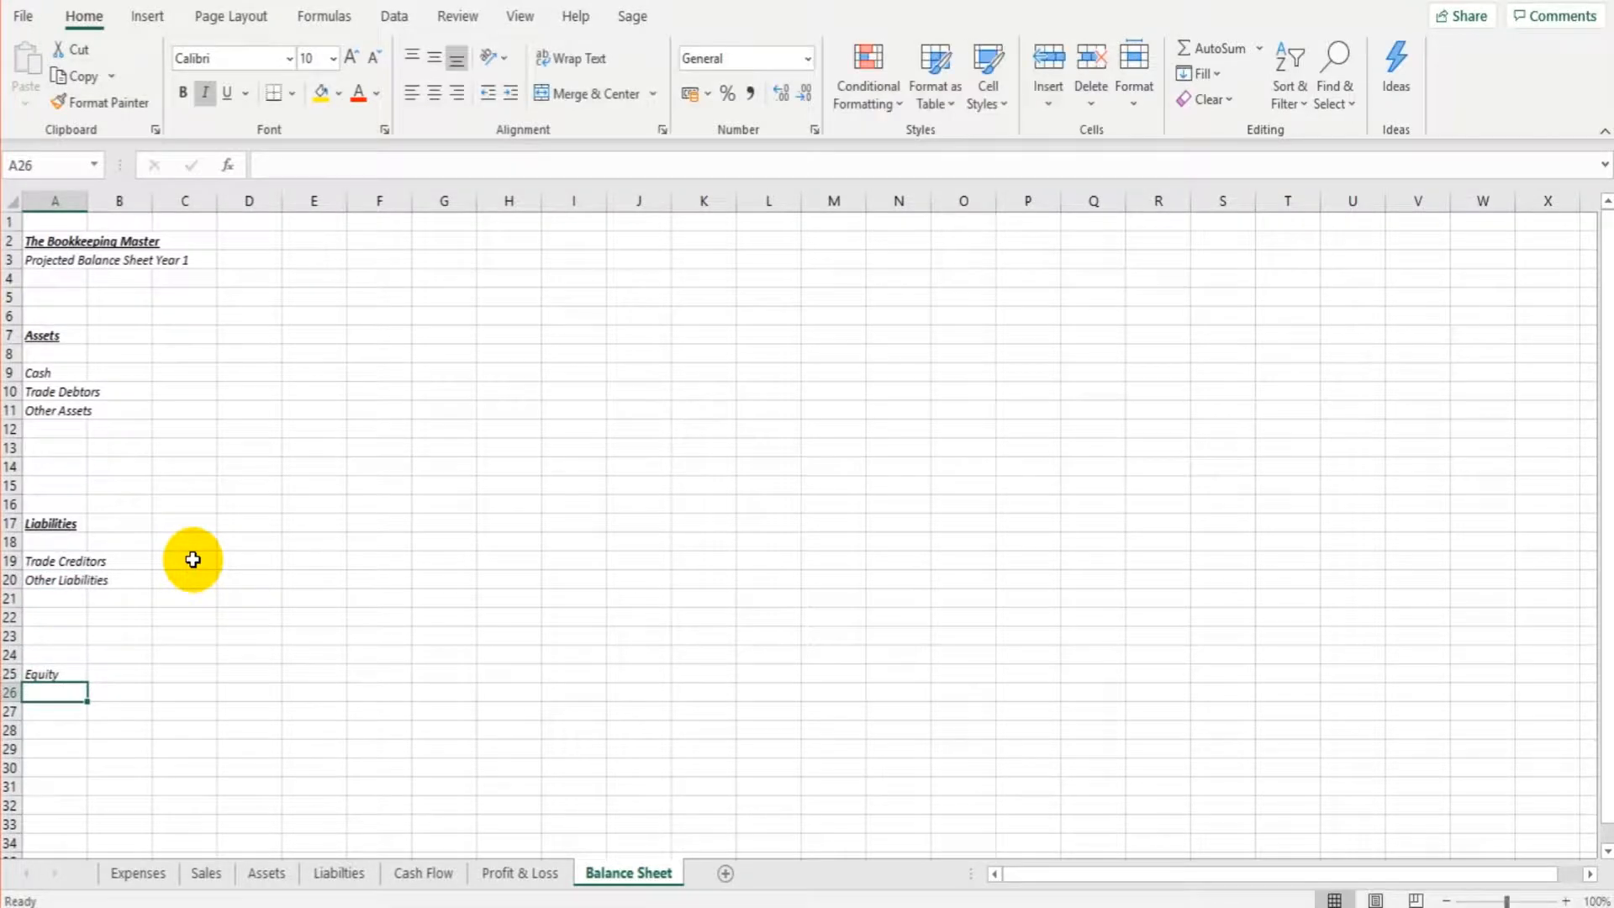
click(55, 672)
click(183, 93)
click(226, 92)
Step: List the equity rows Share Capital, Shareholder Equity and Profit and Loss Reserve in A27 to A29
click(68, 707)
text(Share Capit)
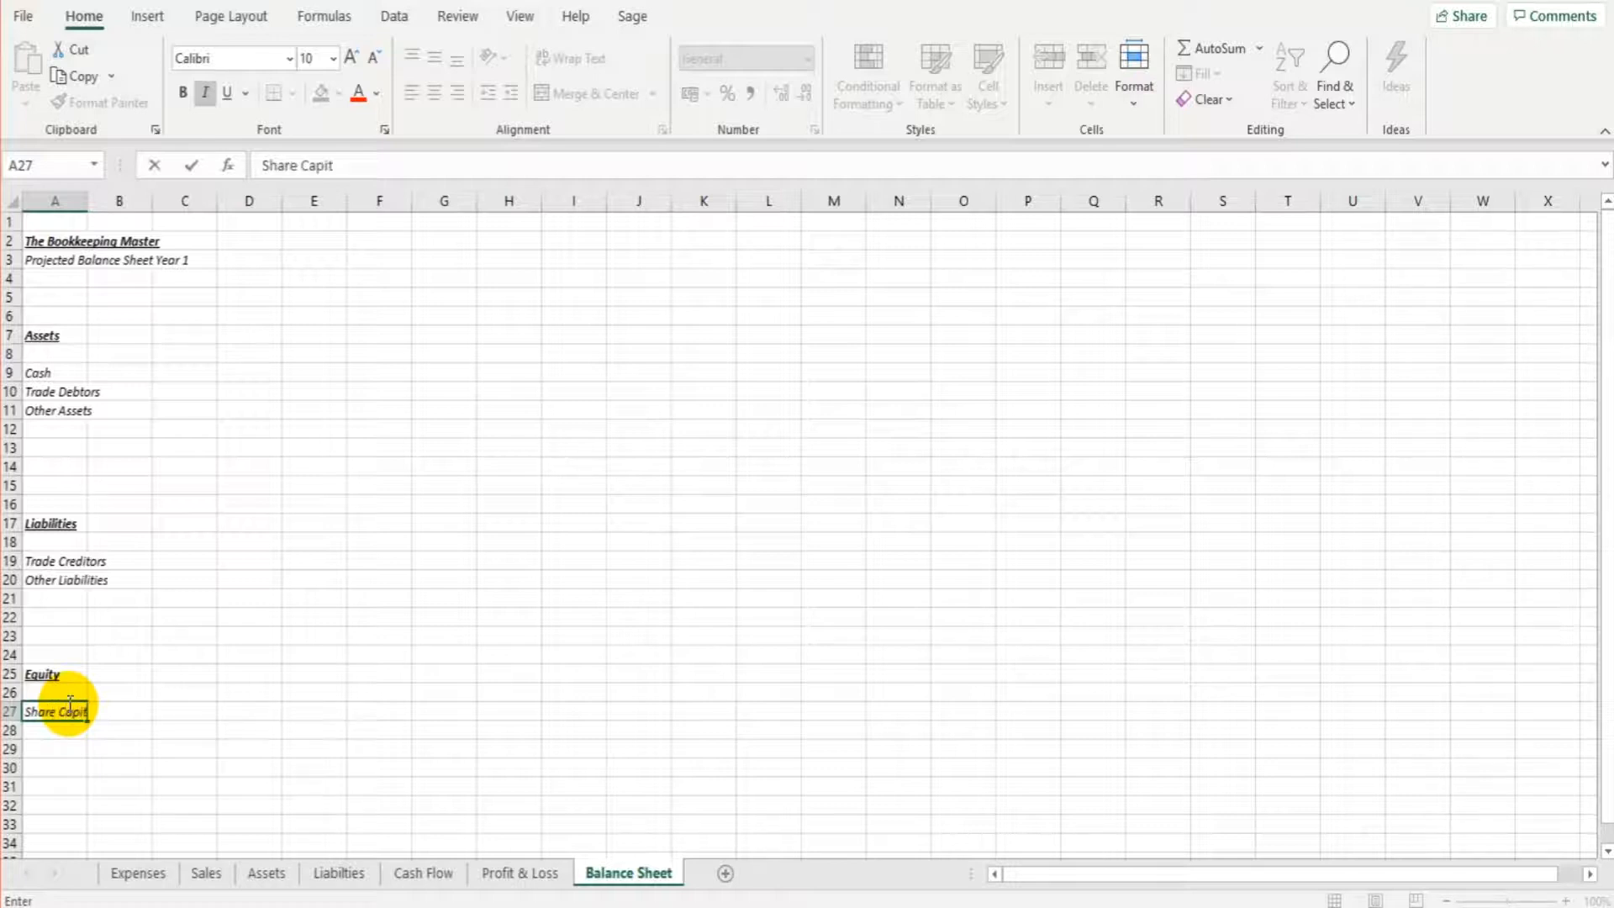
text(al)
key(Return)
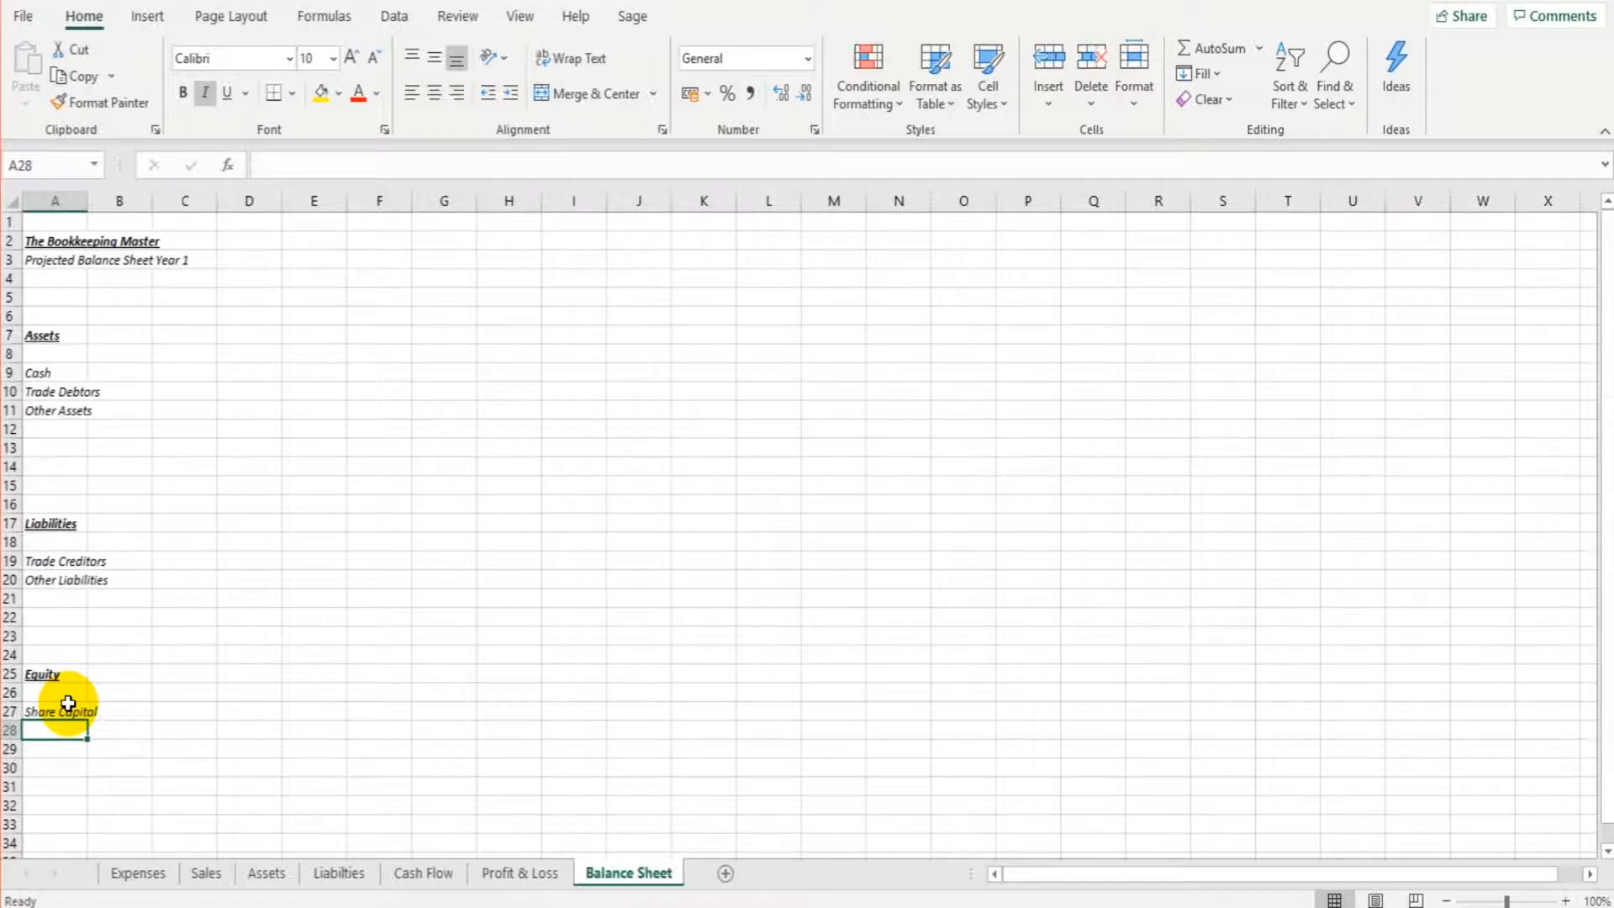
text(Shareh)
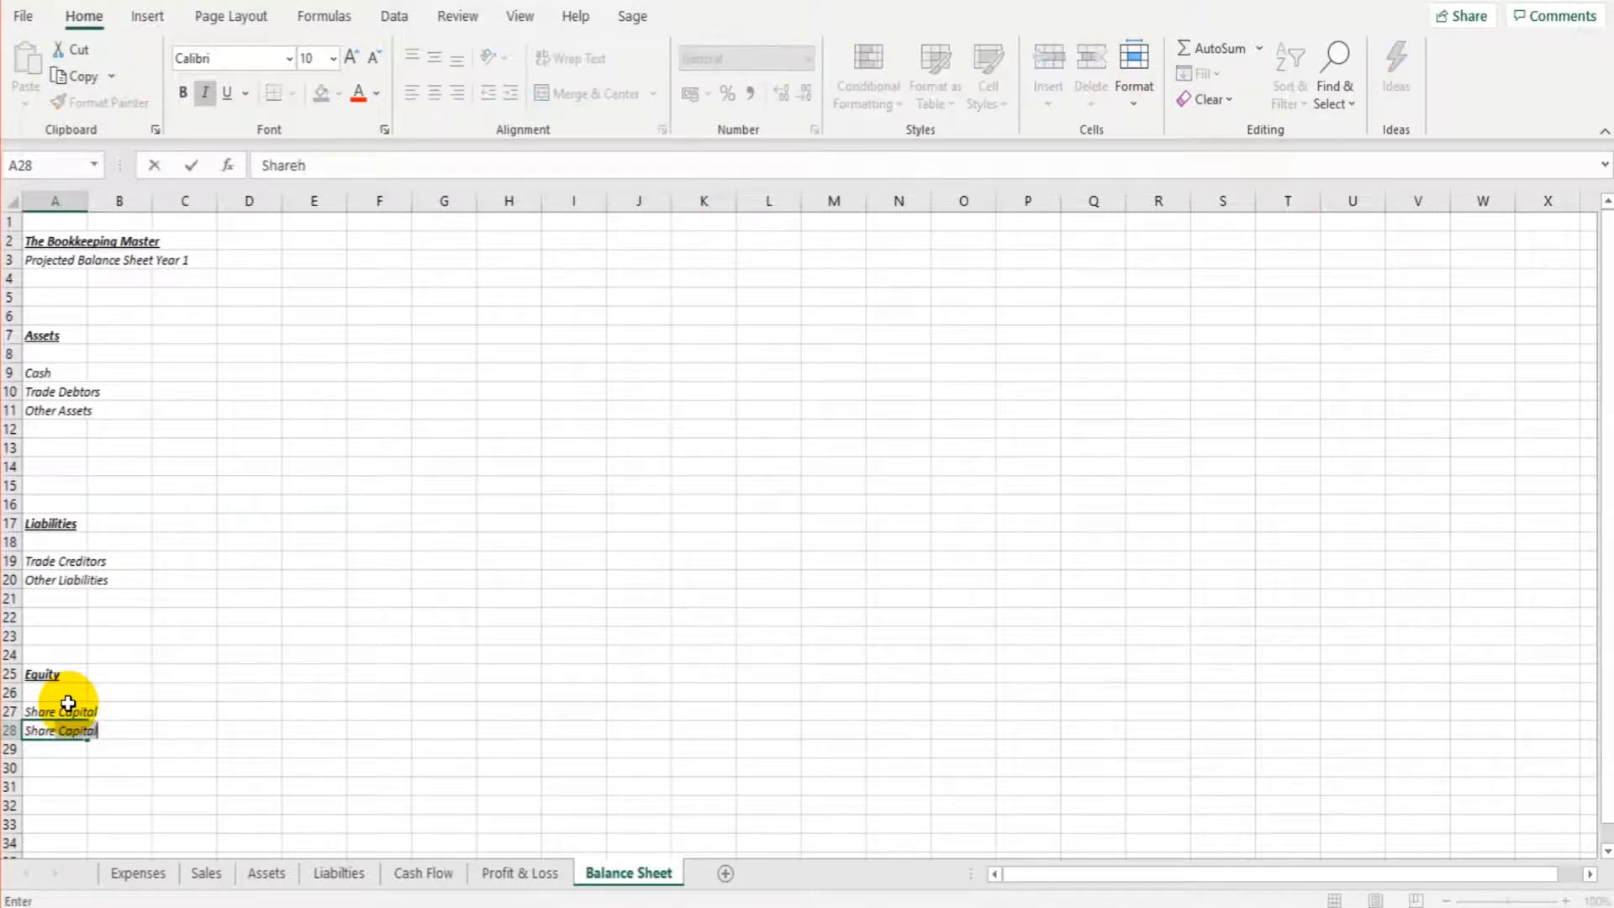
text(older Equity)
key(Return)
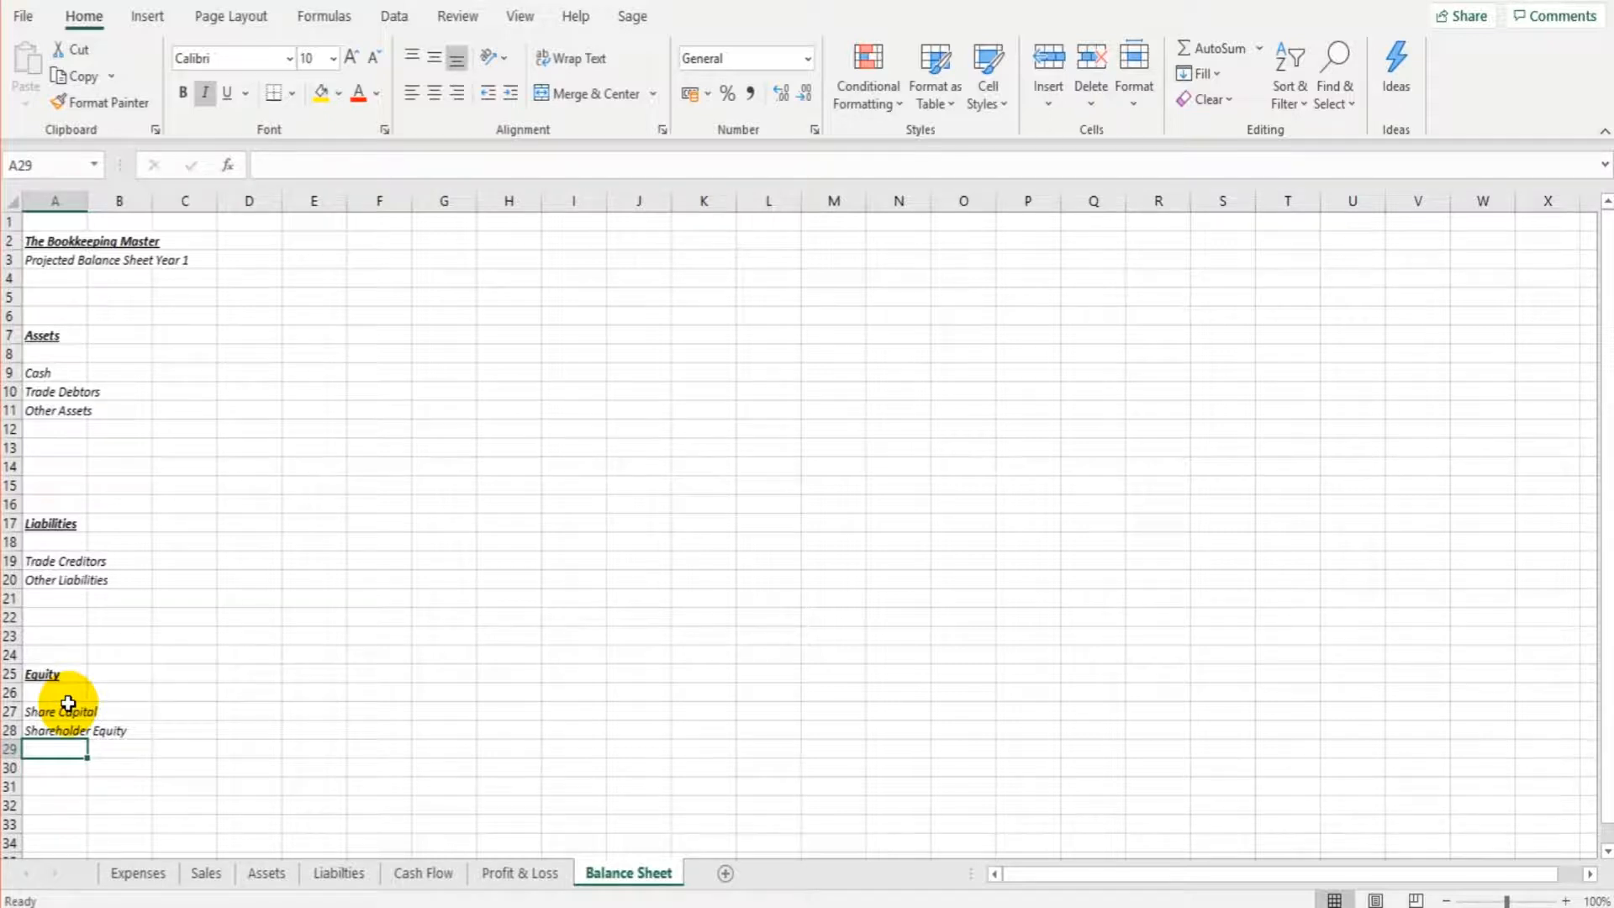
text(Profit and )
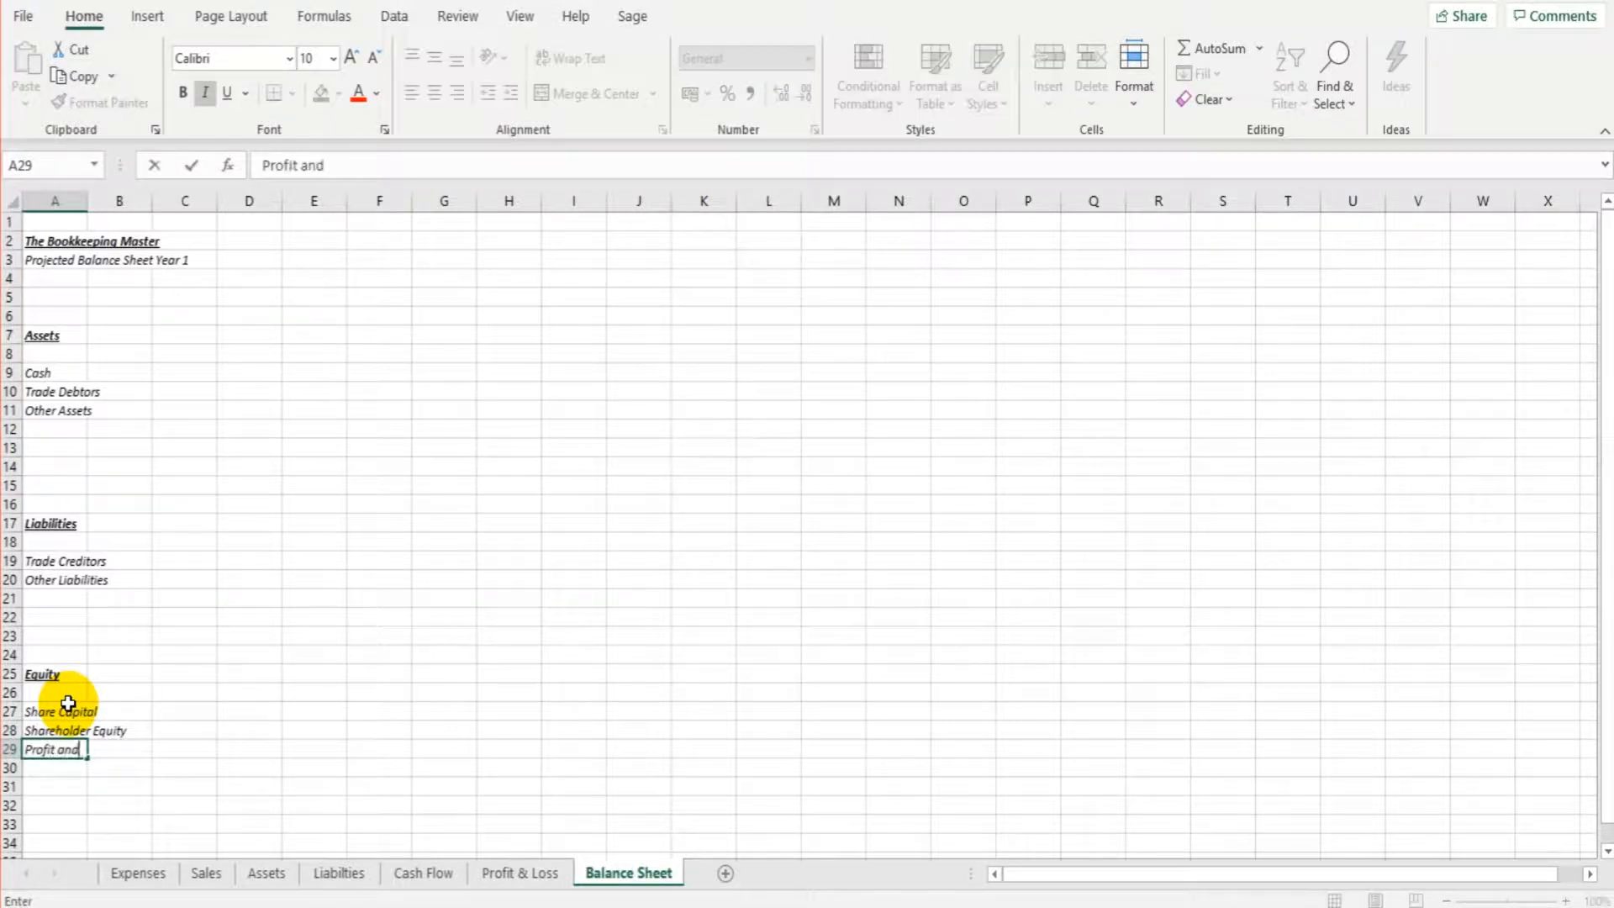
text(Loss Reserve)
key(Return)
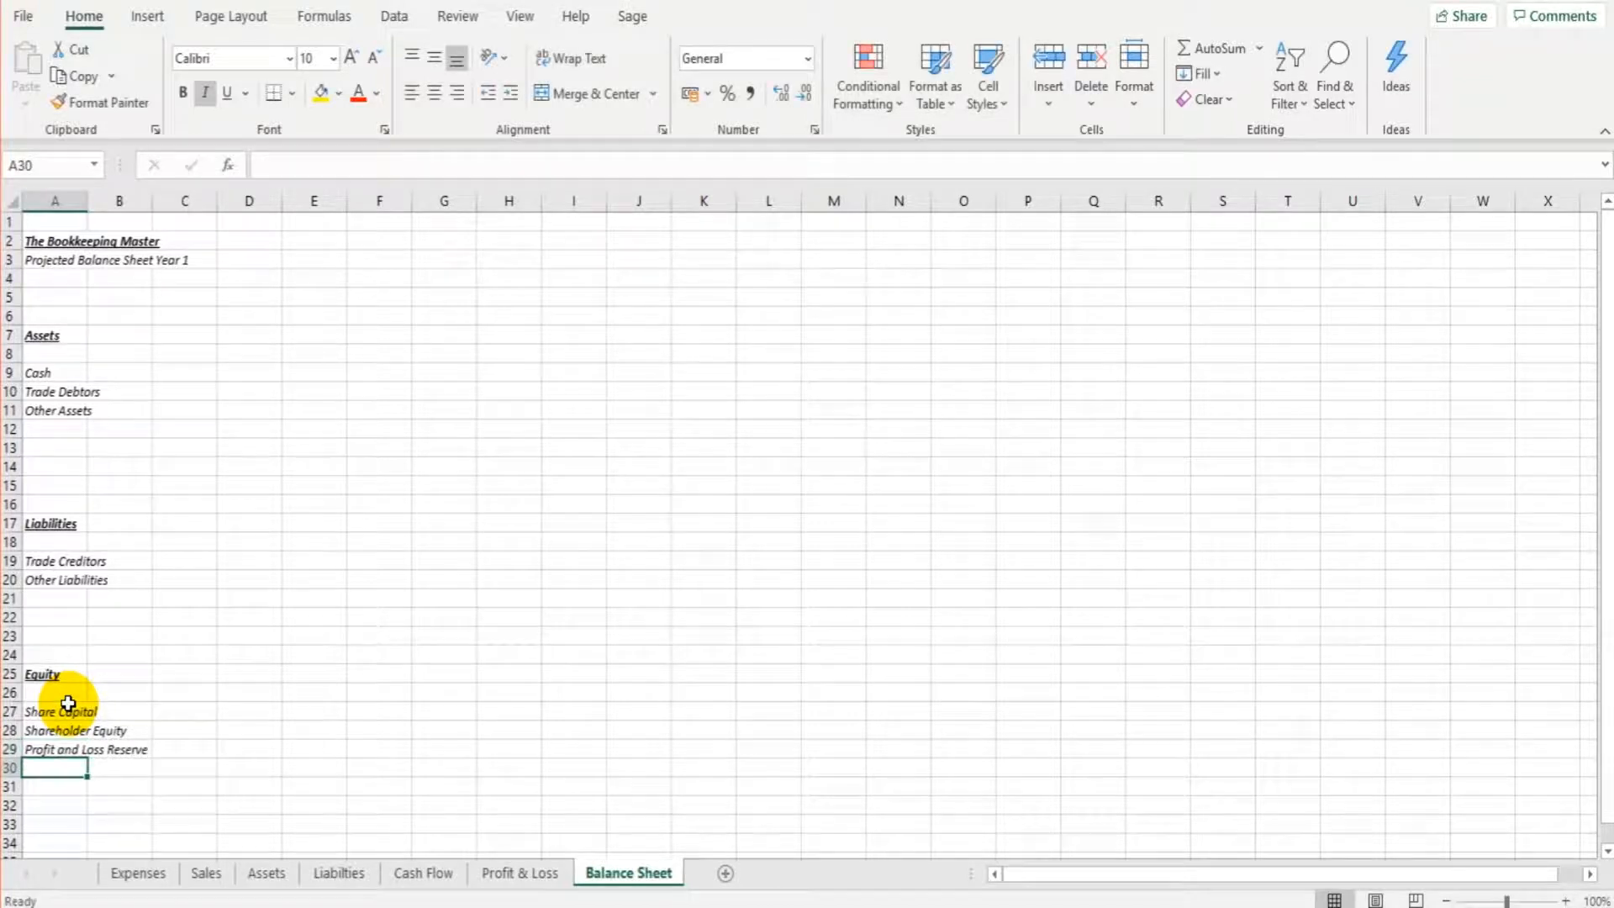
drag(92, 335, 54, 410)
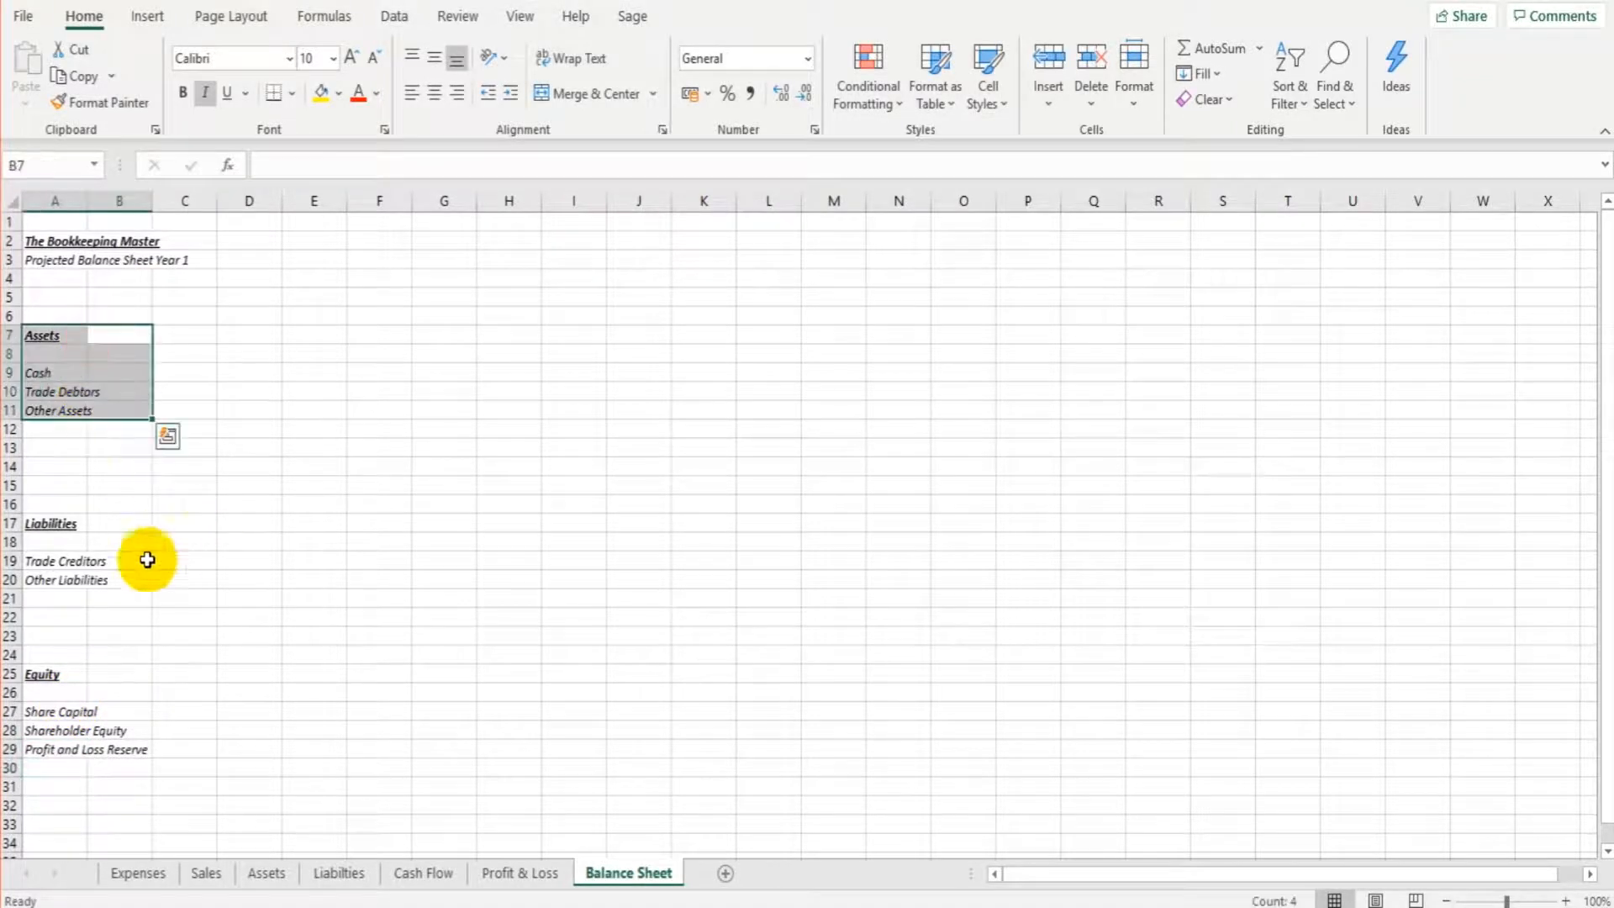
drag(117, 525, 121, 580)
drag(118, 674, 54, 749)
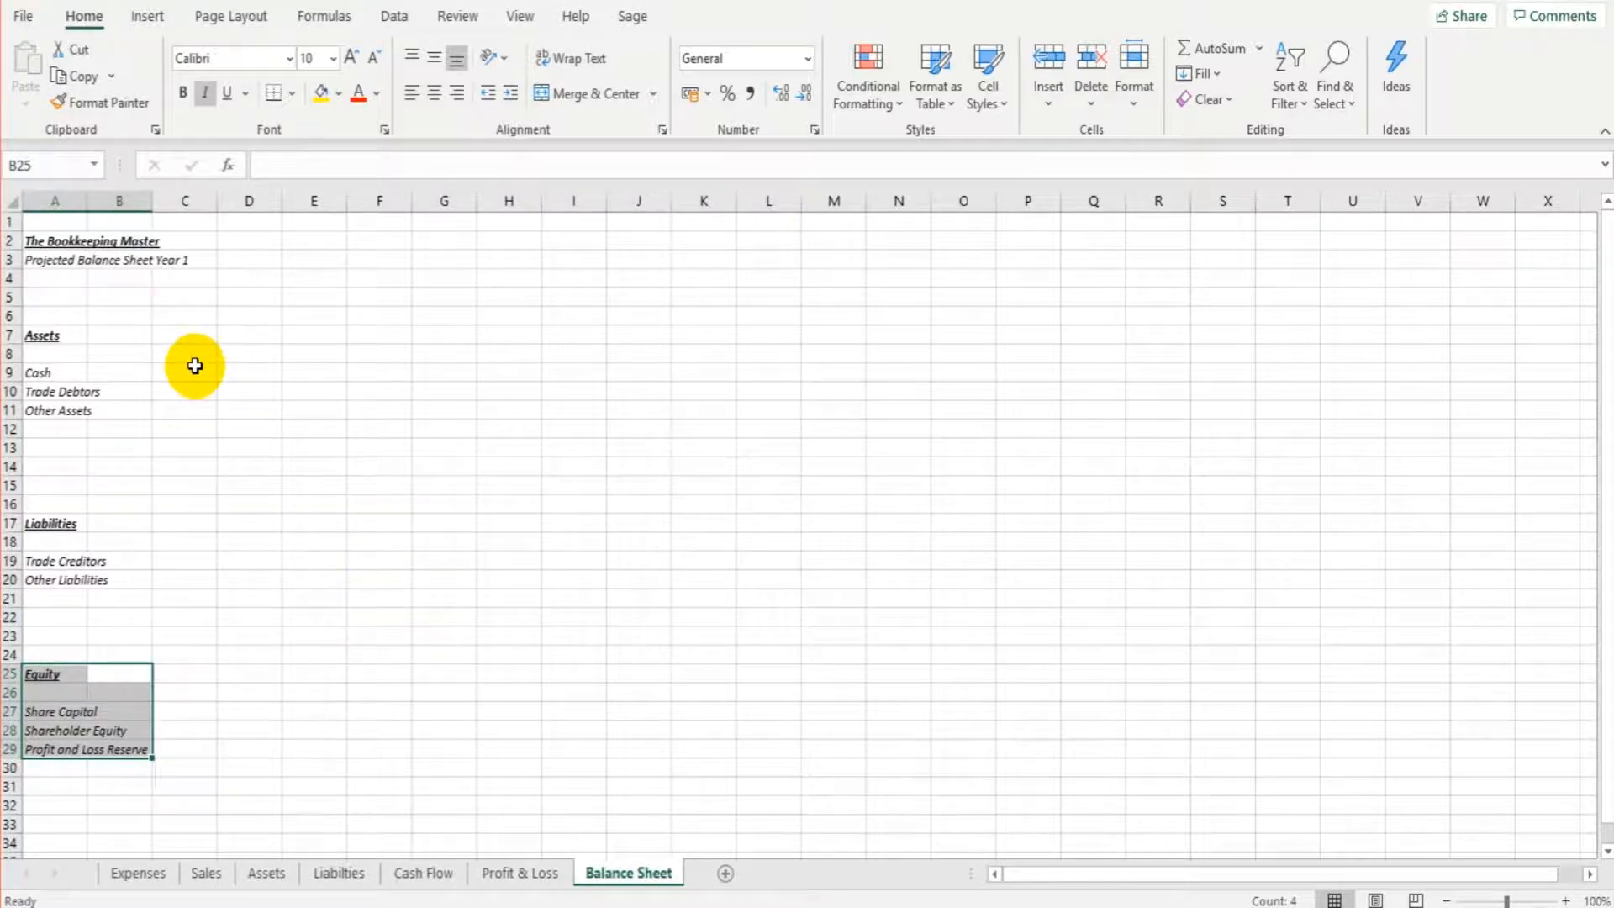
Step: Add a "£" column heading in D6 and centre the contents of column D
click(260, 320)
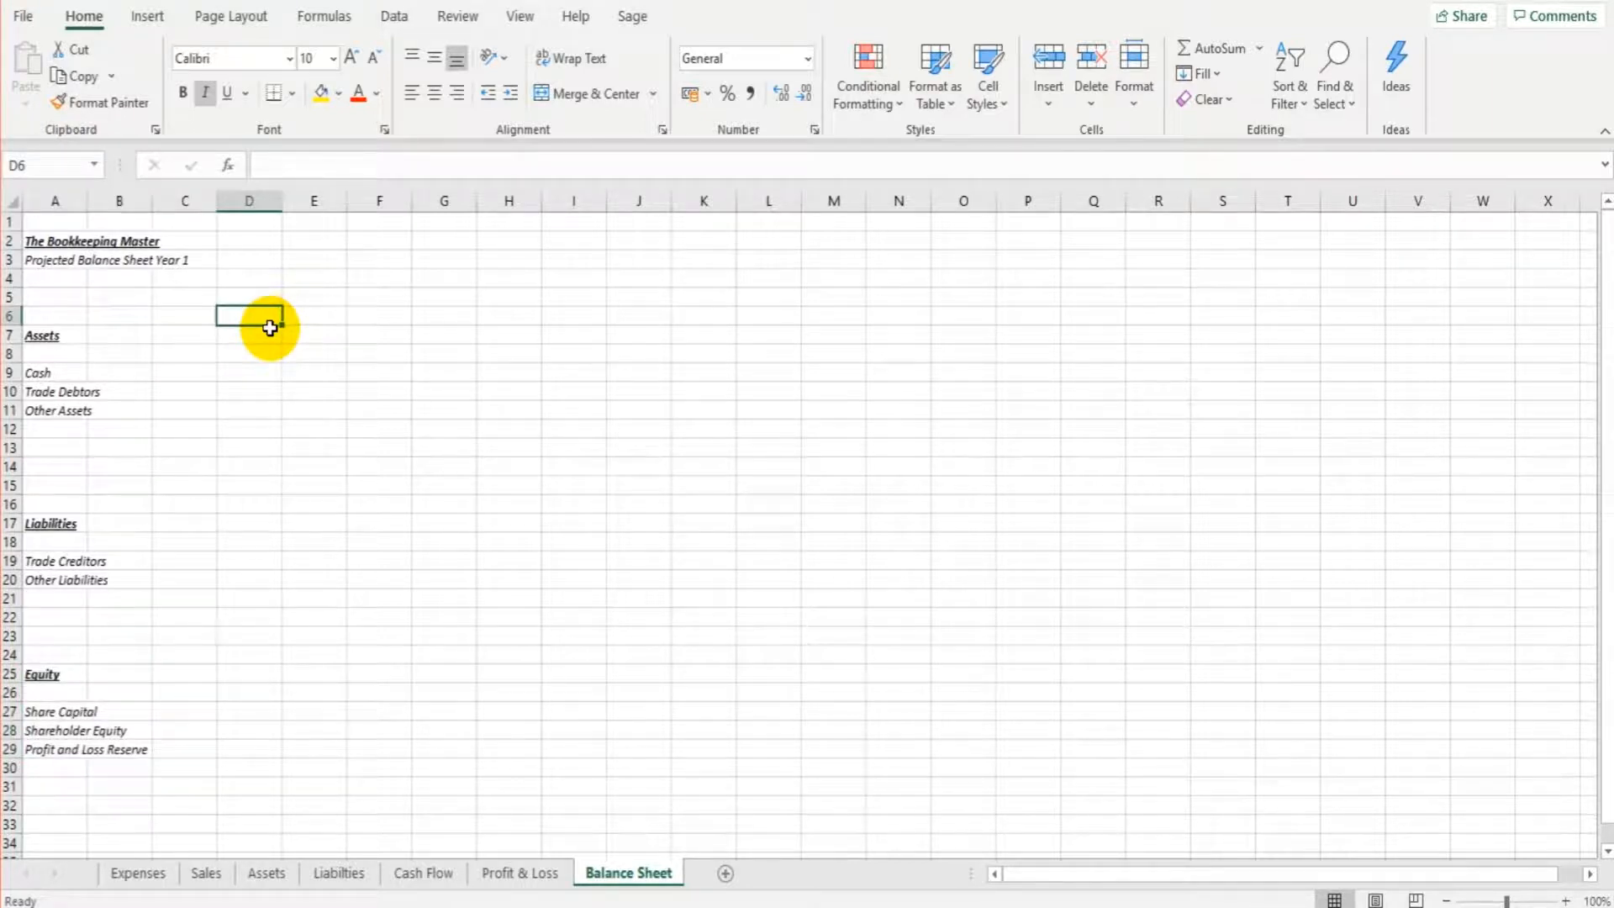
text(£)
key(Return)
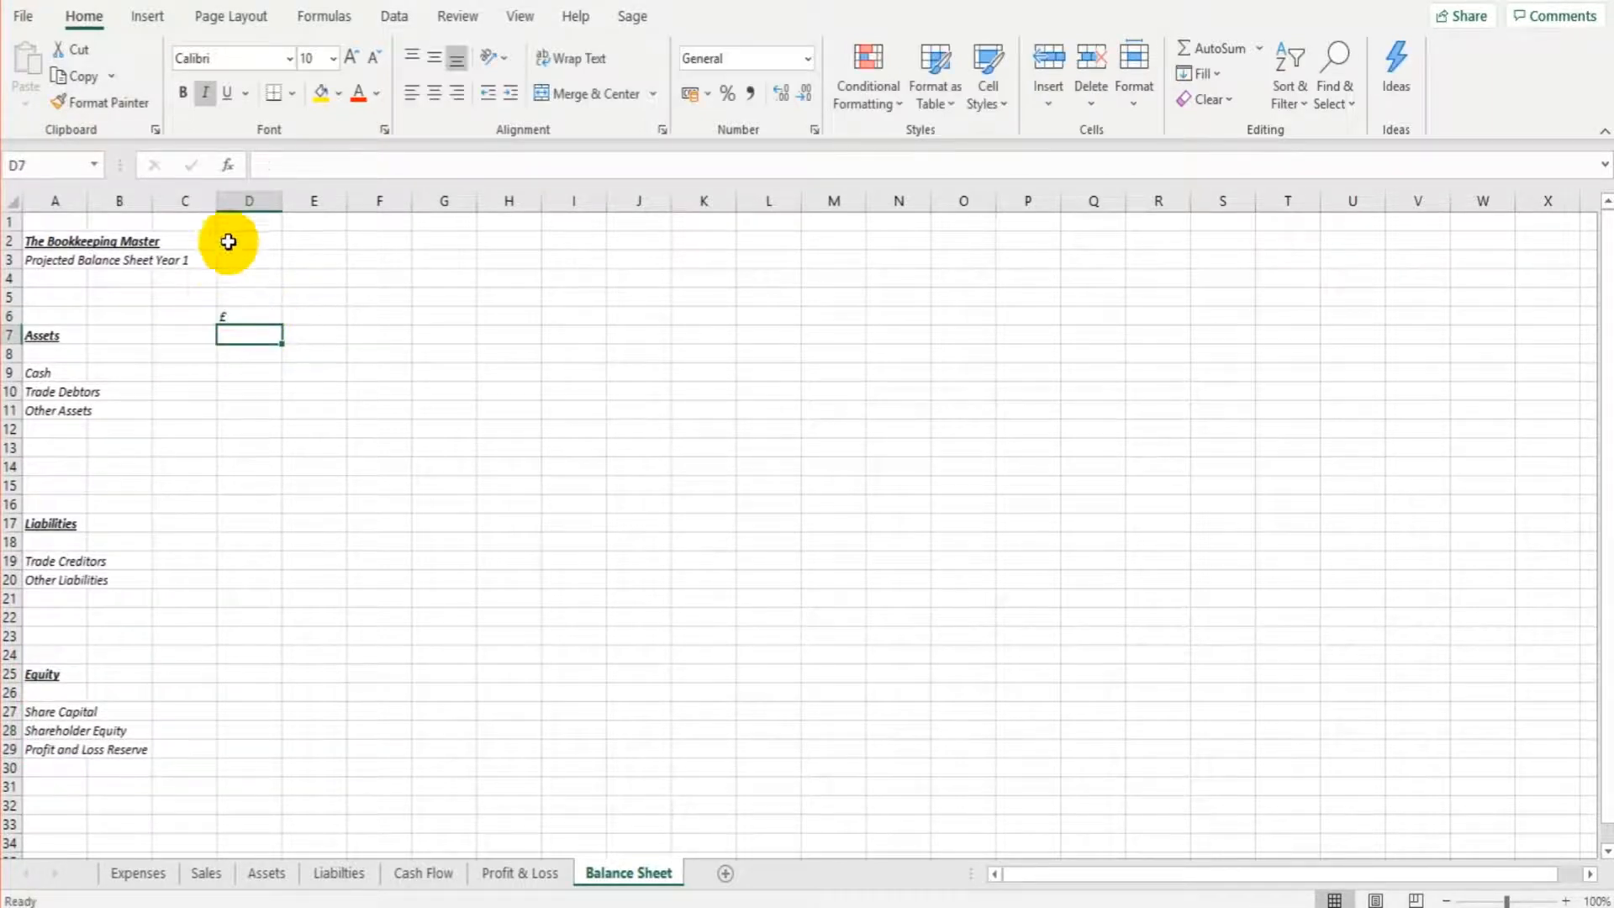
click(254, 195)
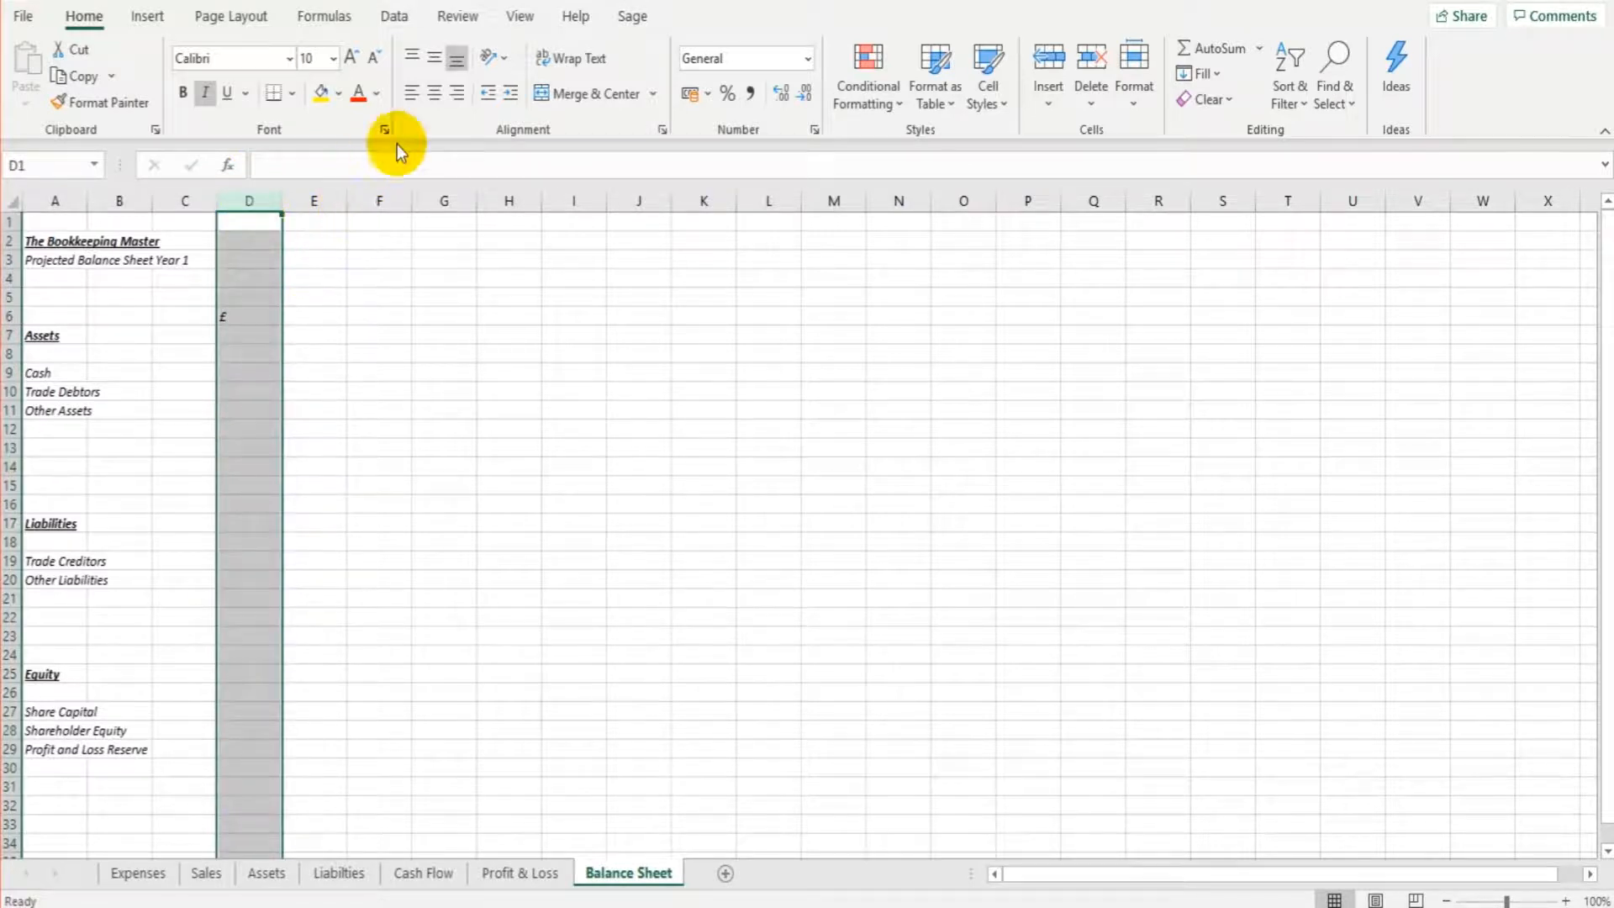
click(434, 99)
click(361, 449)
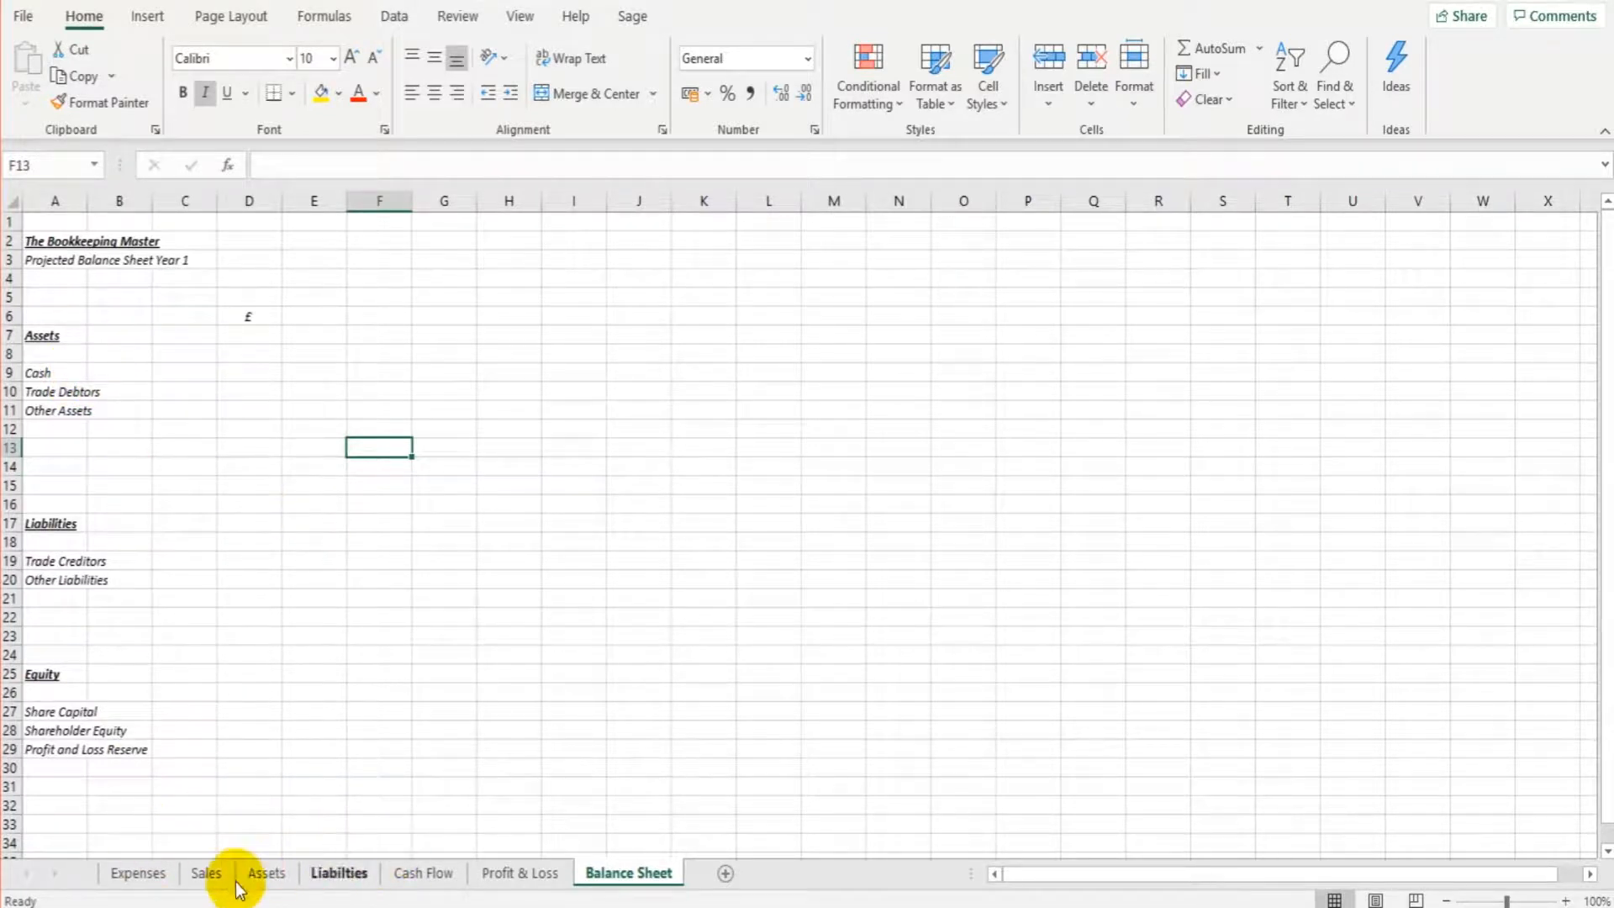
Step: Link the Cash amount in D9 to the Month 12 closing cash balance, cell N28 of the Cash Flow sheet
click(226, 373)
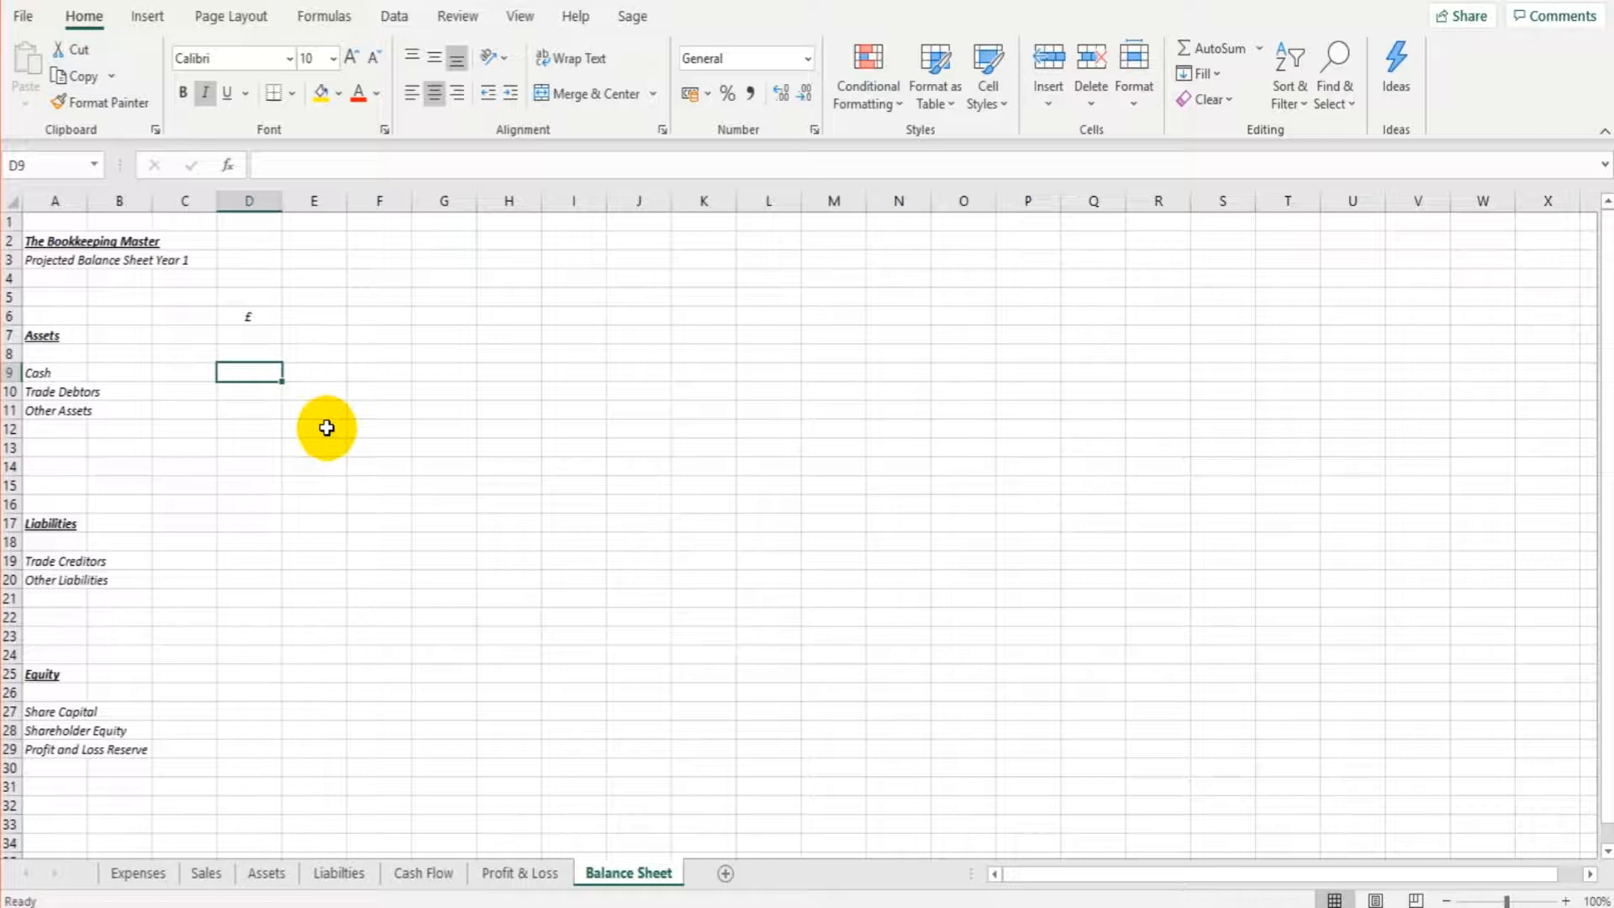
text(=)
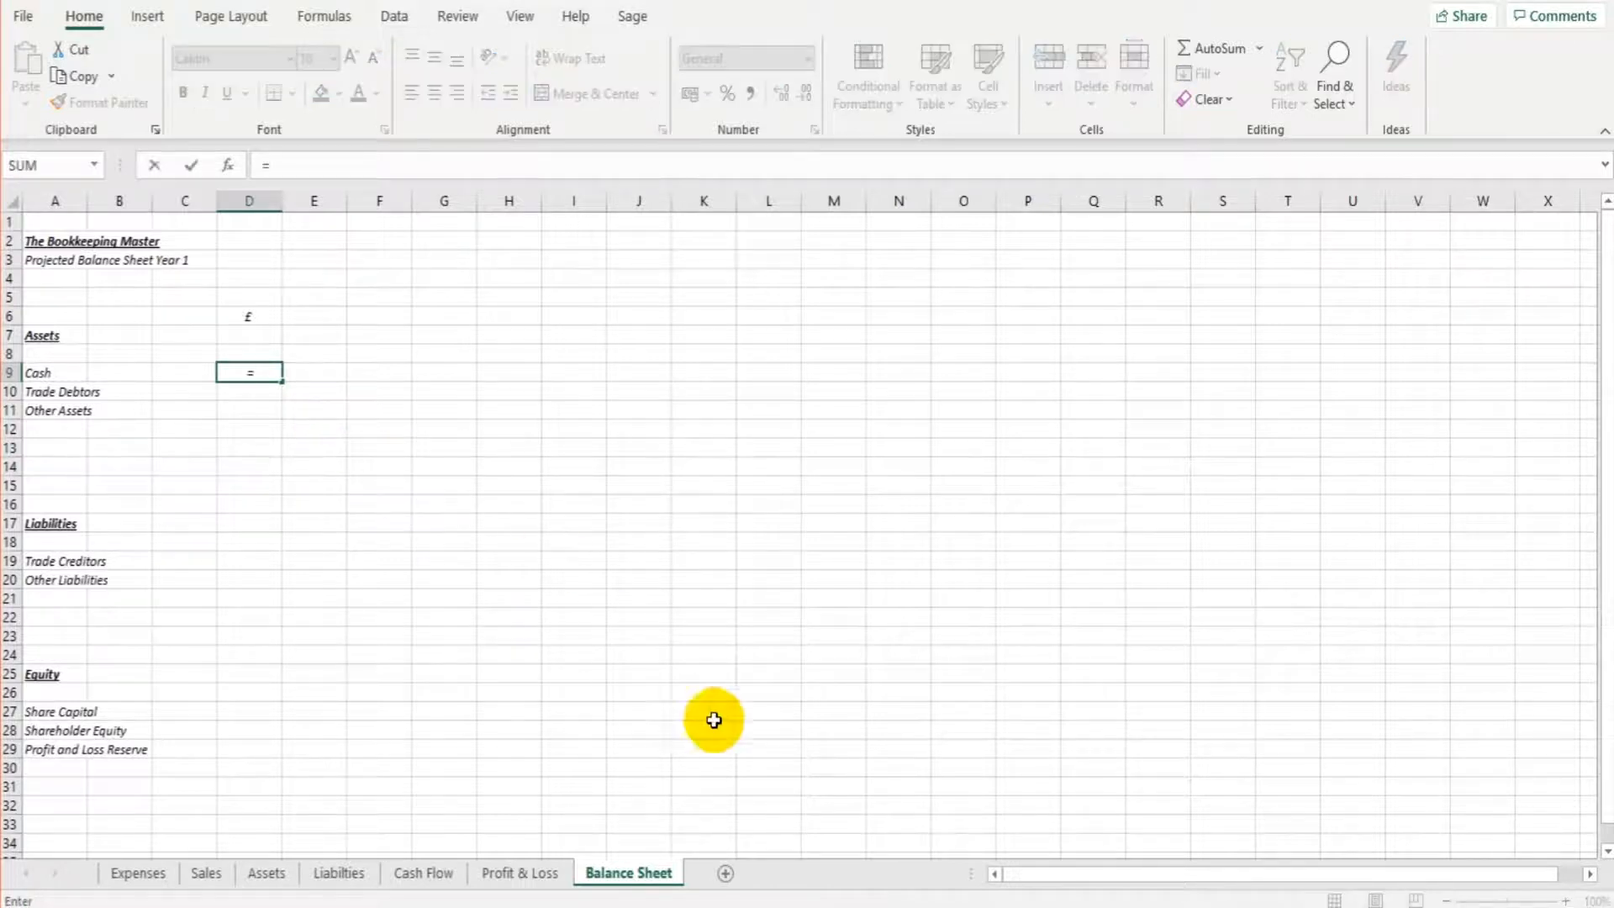
click(439, 875)
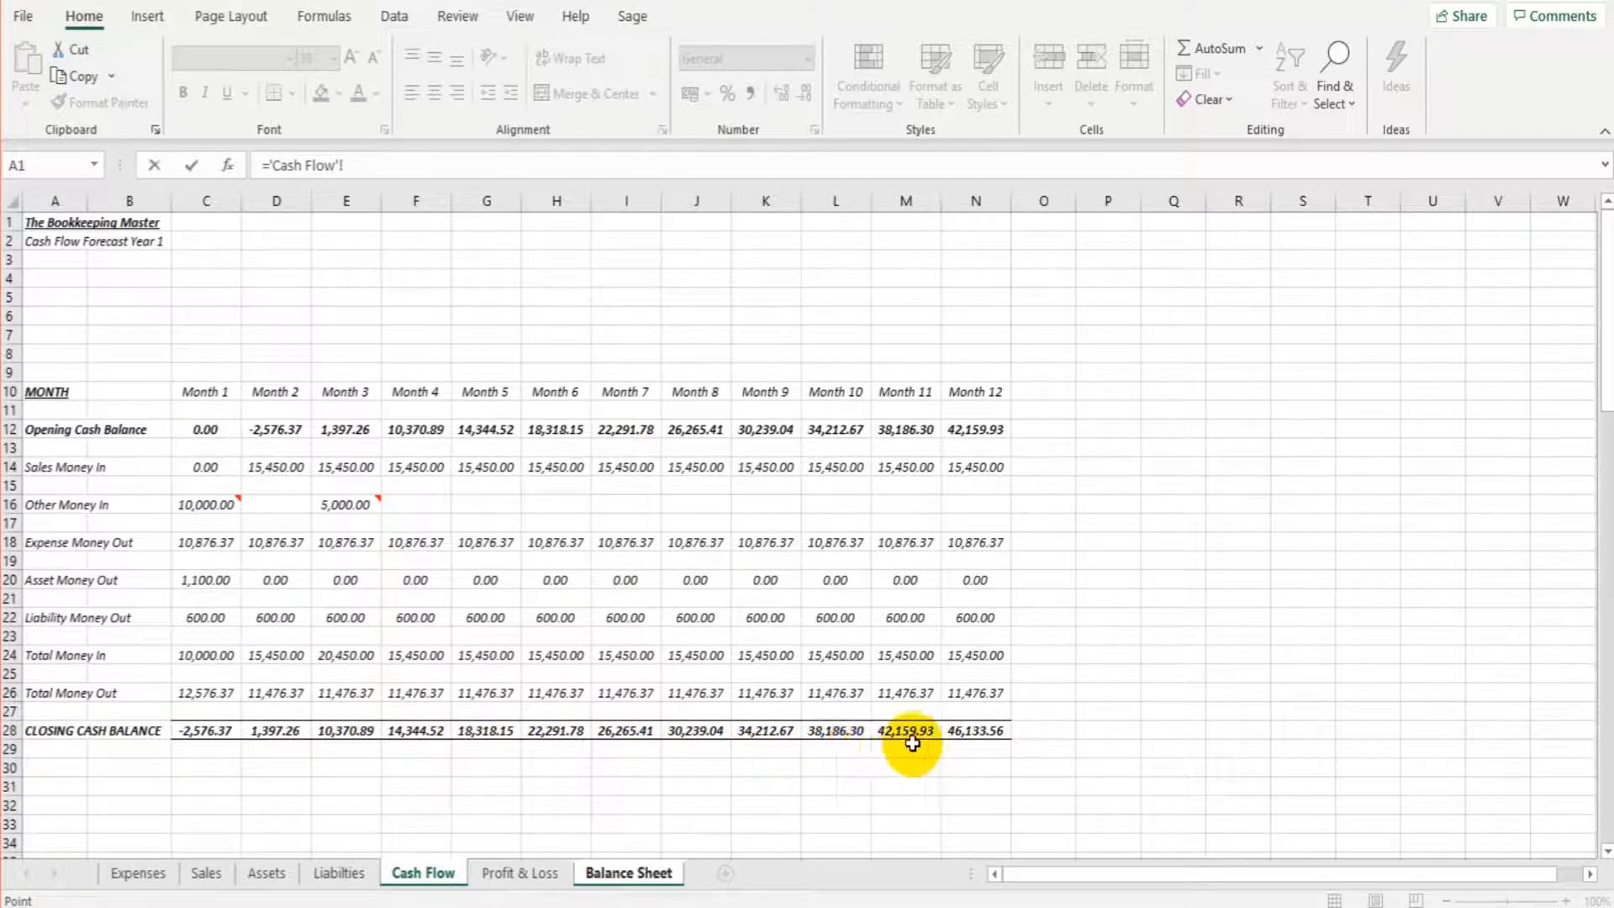
click(967, 734)
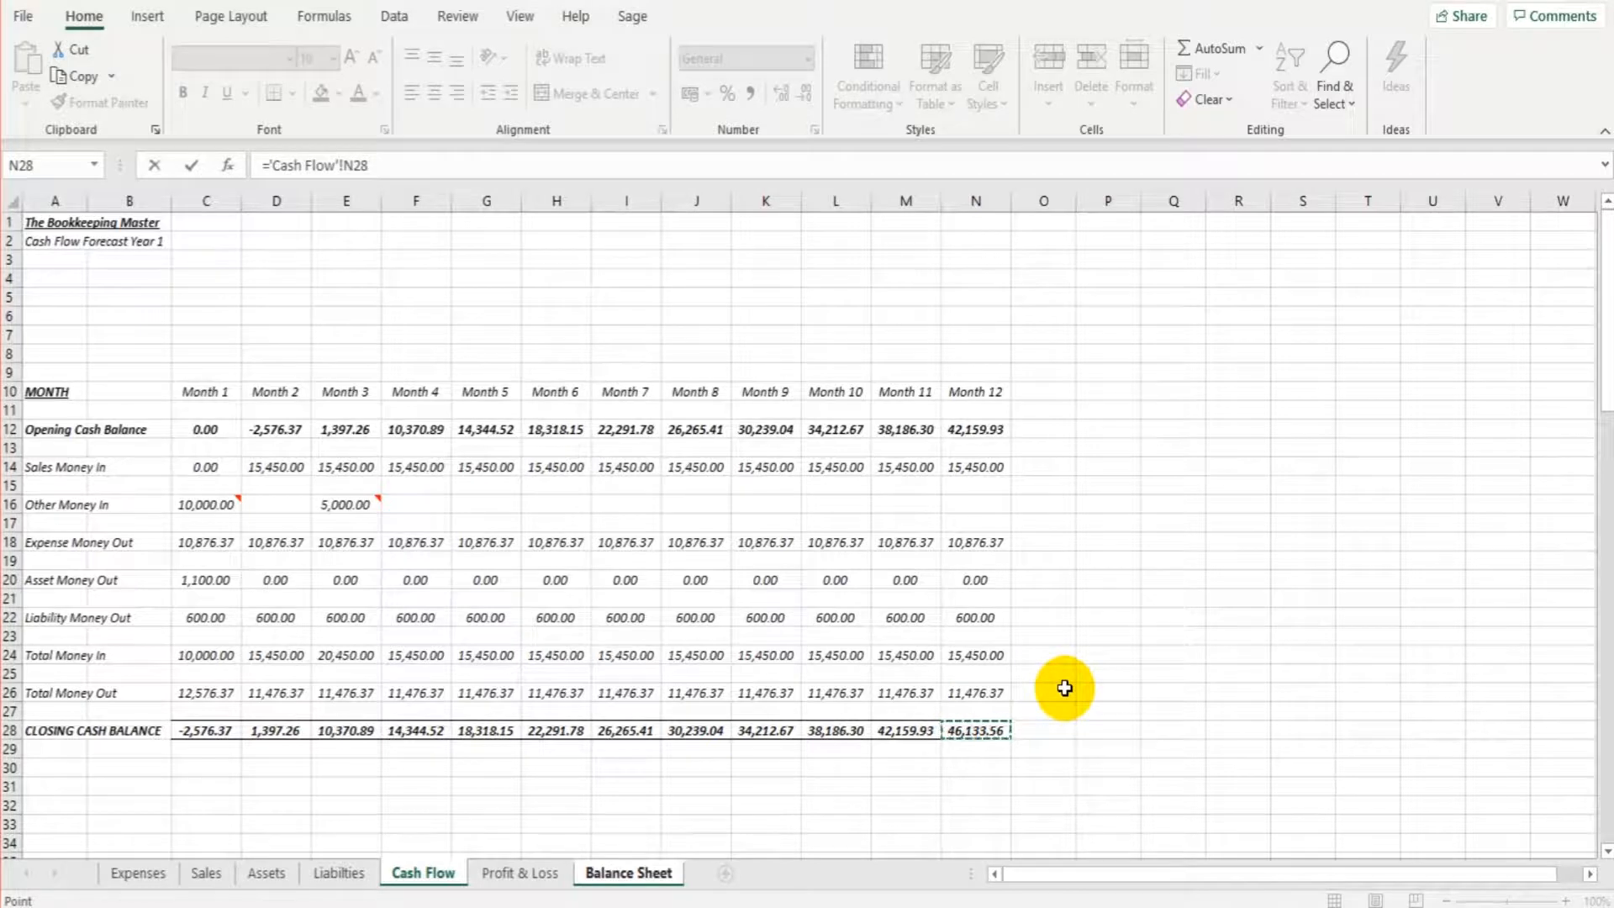
key(Return)
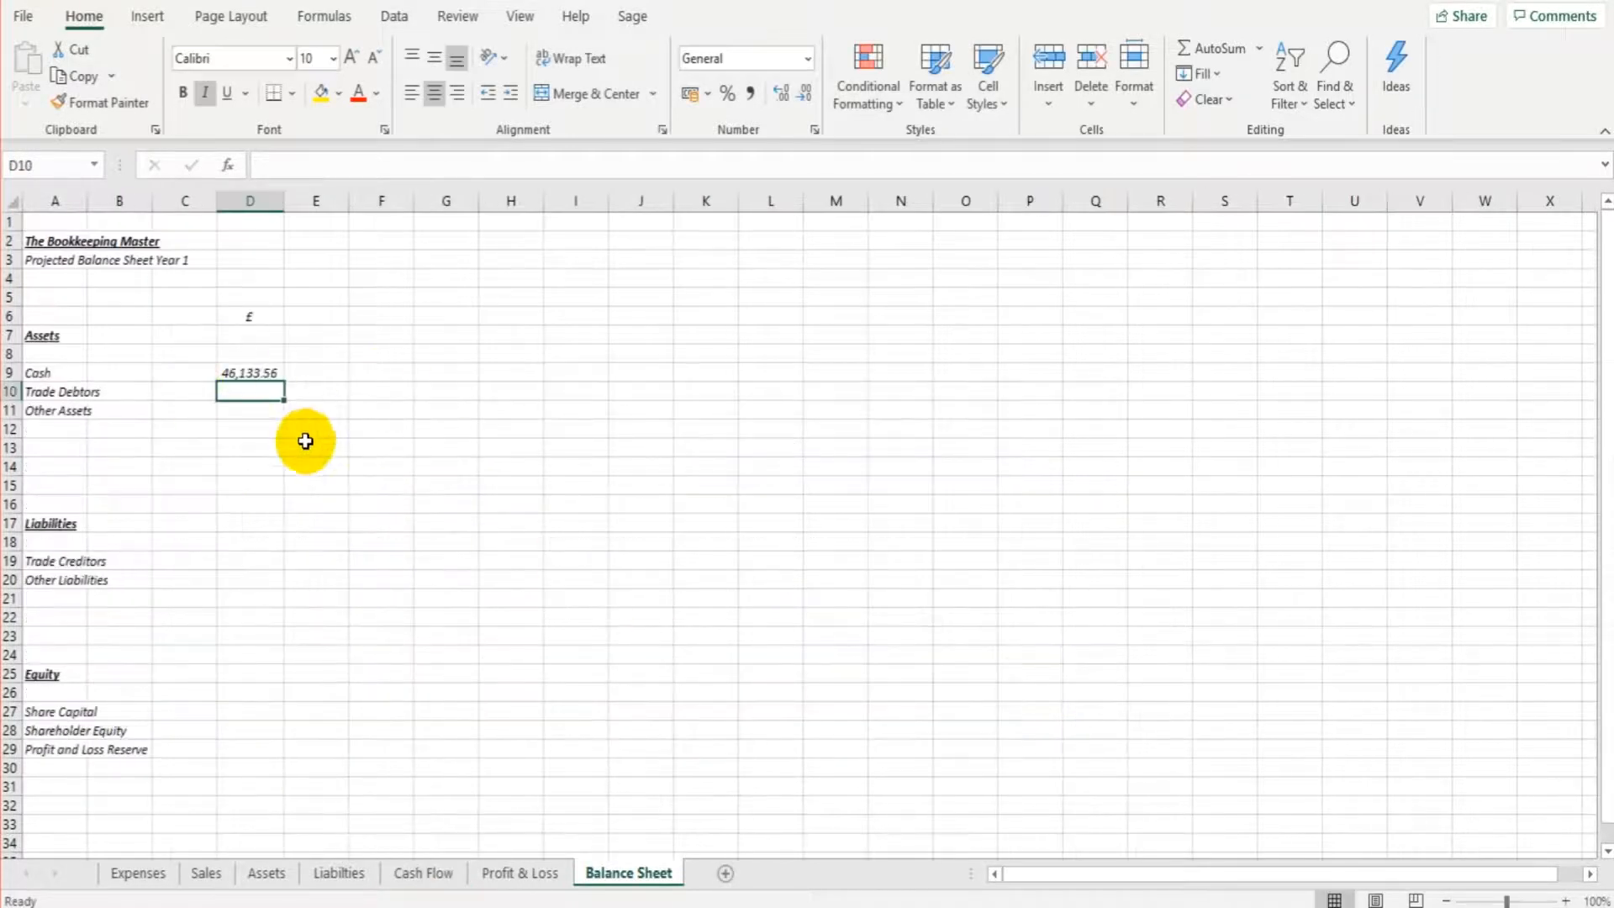
Step: Calculate Trade Debtors in D10 as the Year 1 sales totals of Months 11 and 12, =Sales!M20+Sales!N20
text(=)
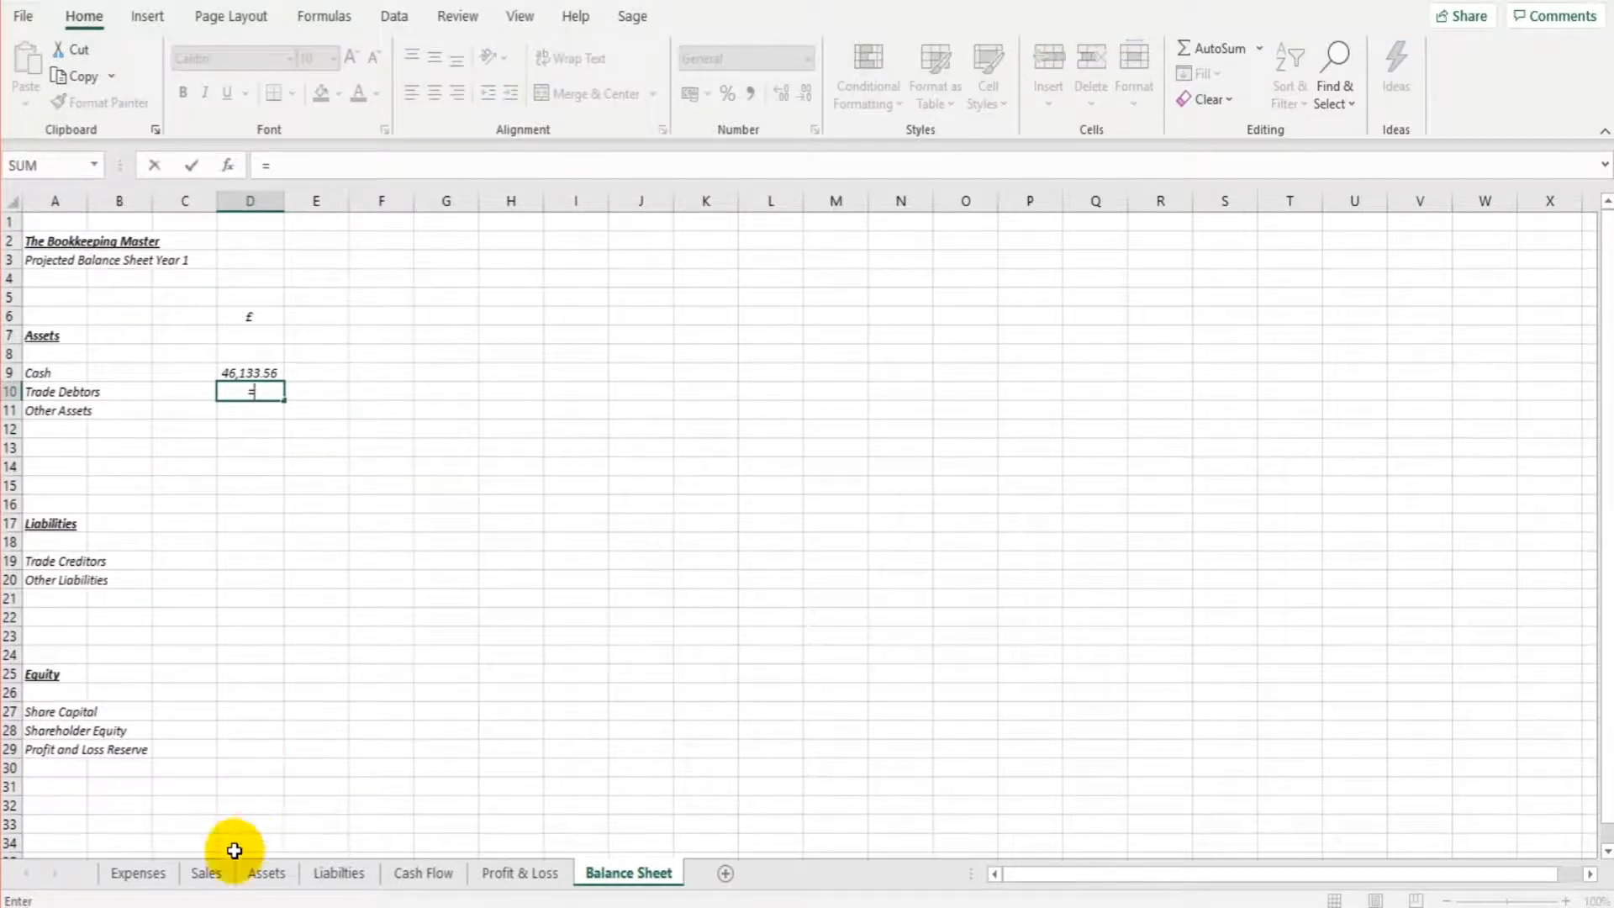
click(210, 872)
scroll(465, 578, up, 7)
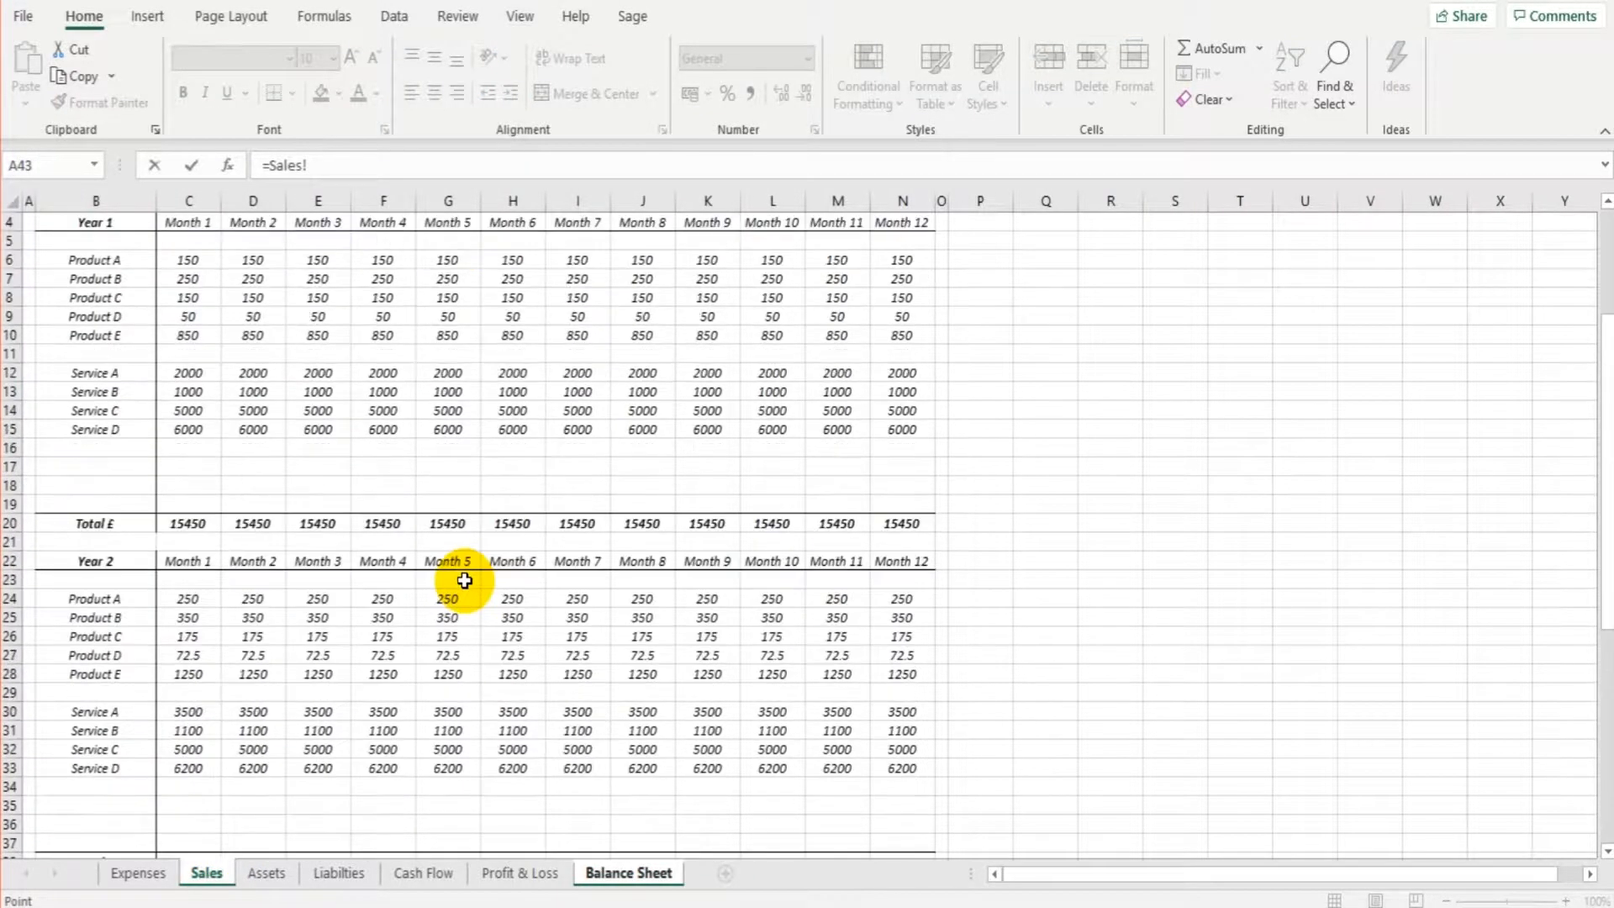
scroll(465, 580, up, 1)
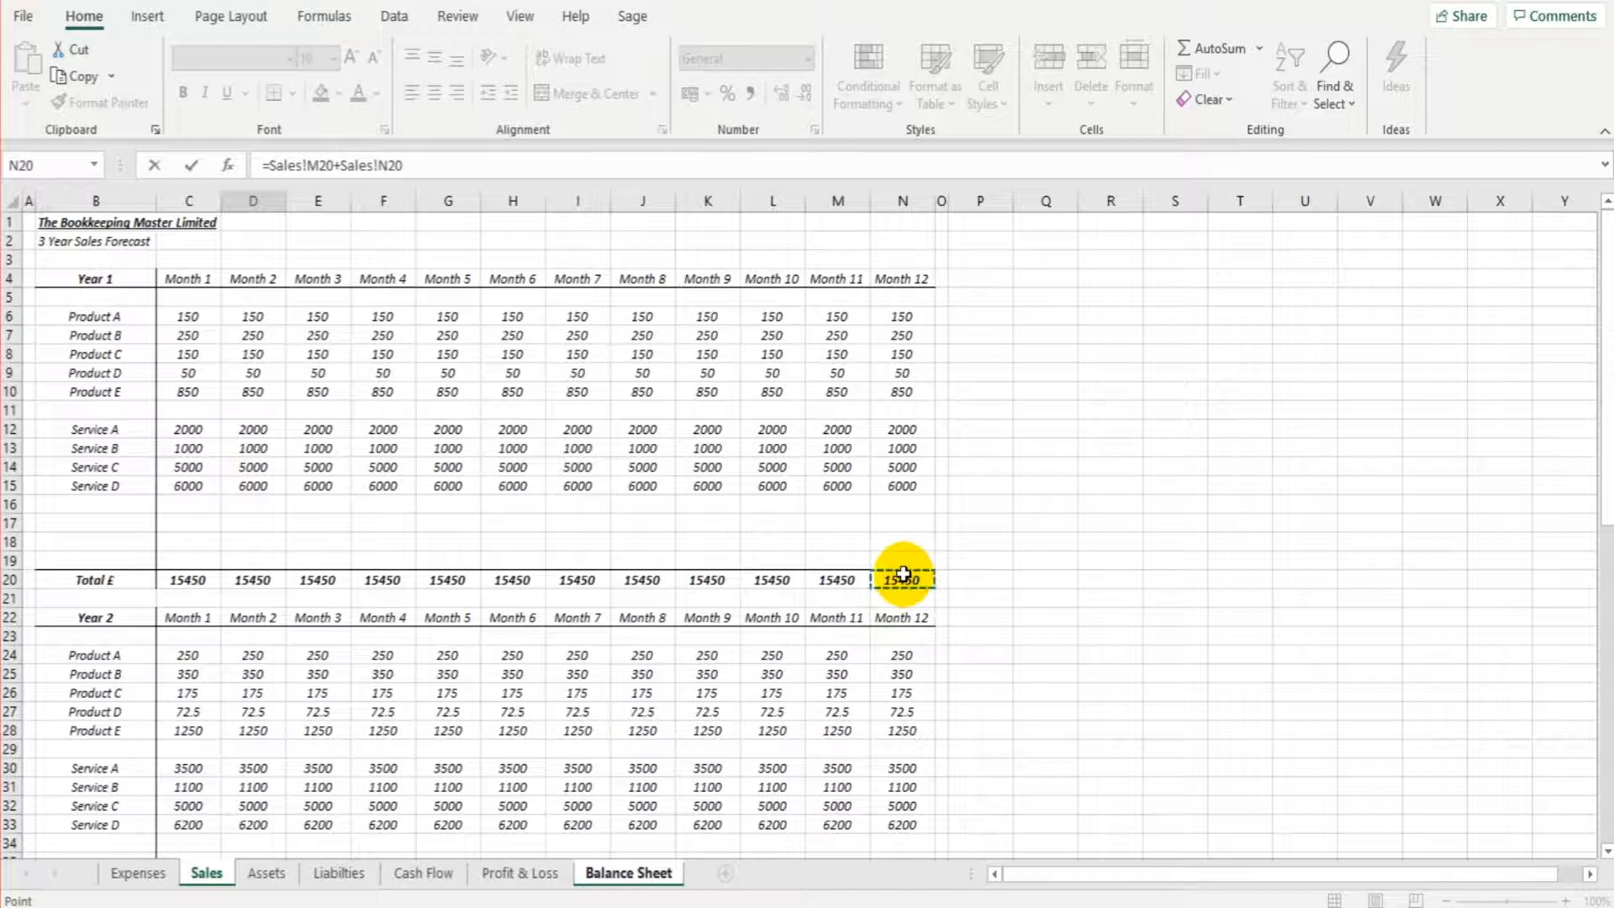
key(Return)
click(313, 389)
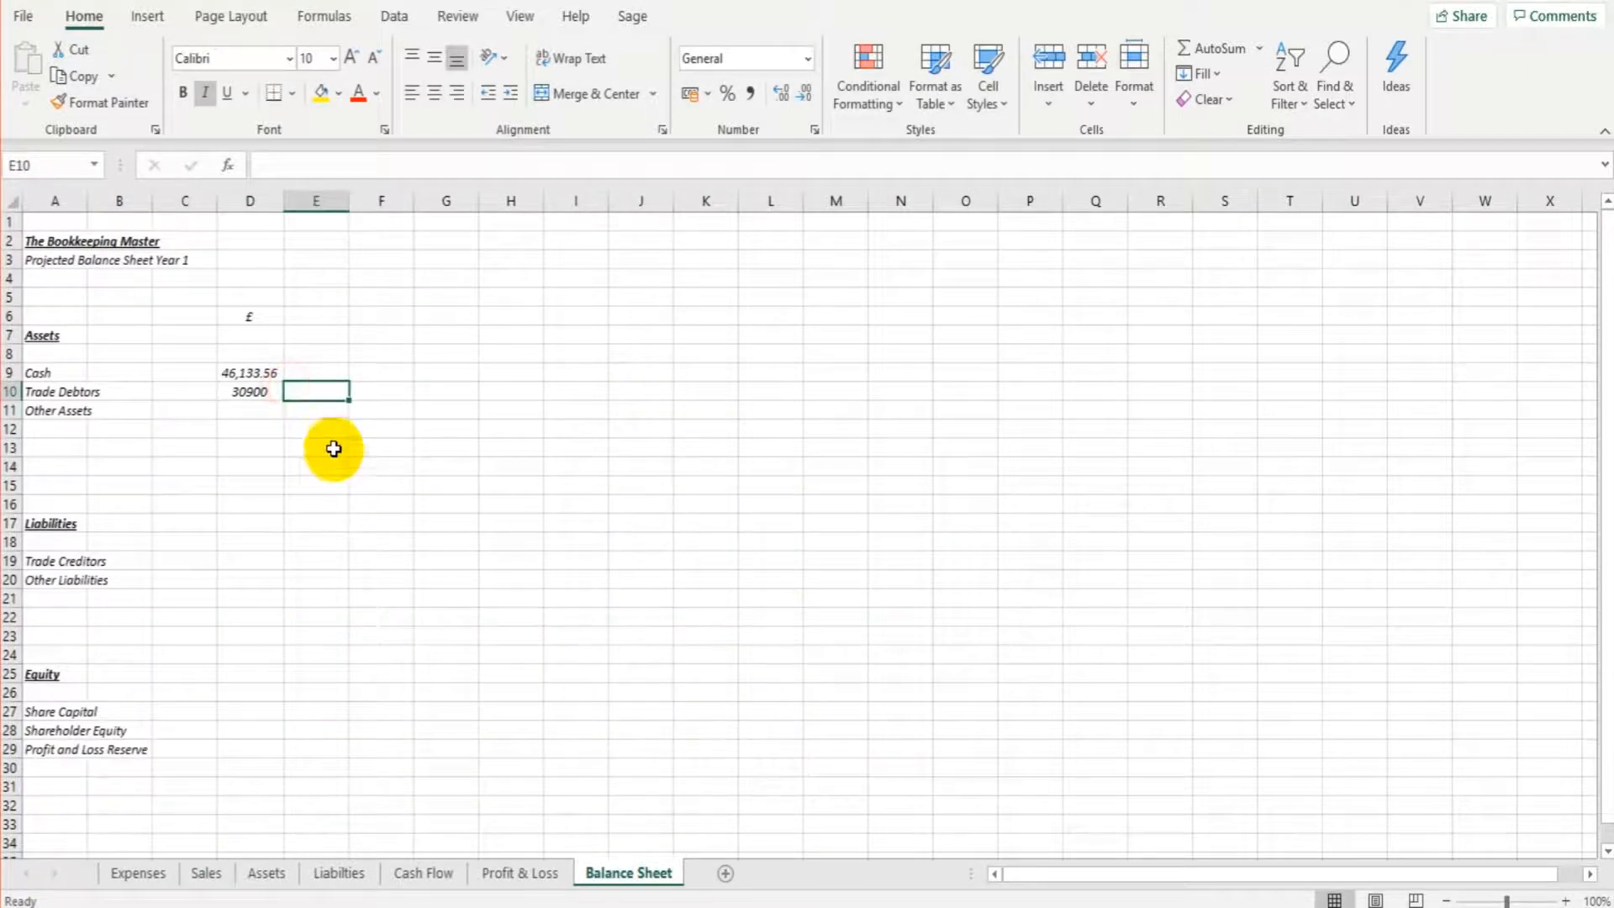
click(277, 390)
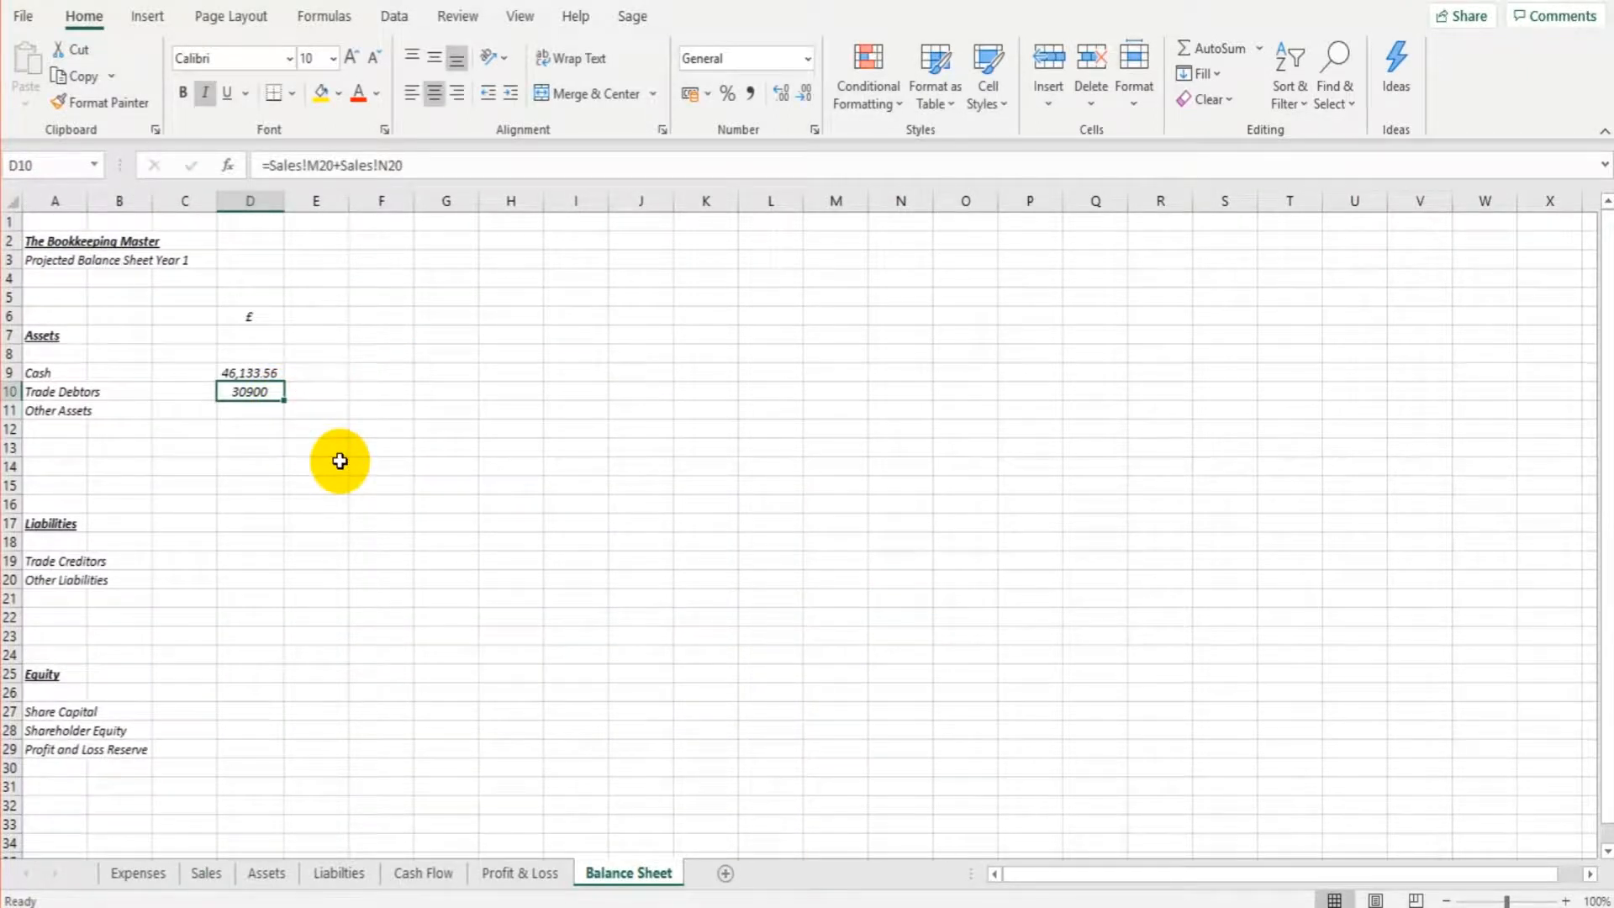
Step: Link Other Assets in D11 to the Year 1 closing asset value, cell E36 of the Assets sheet
click(260, 417)
text(=)
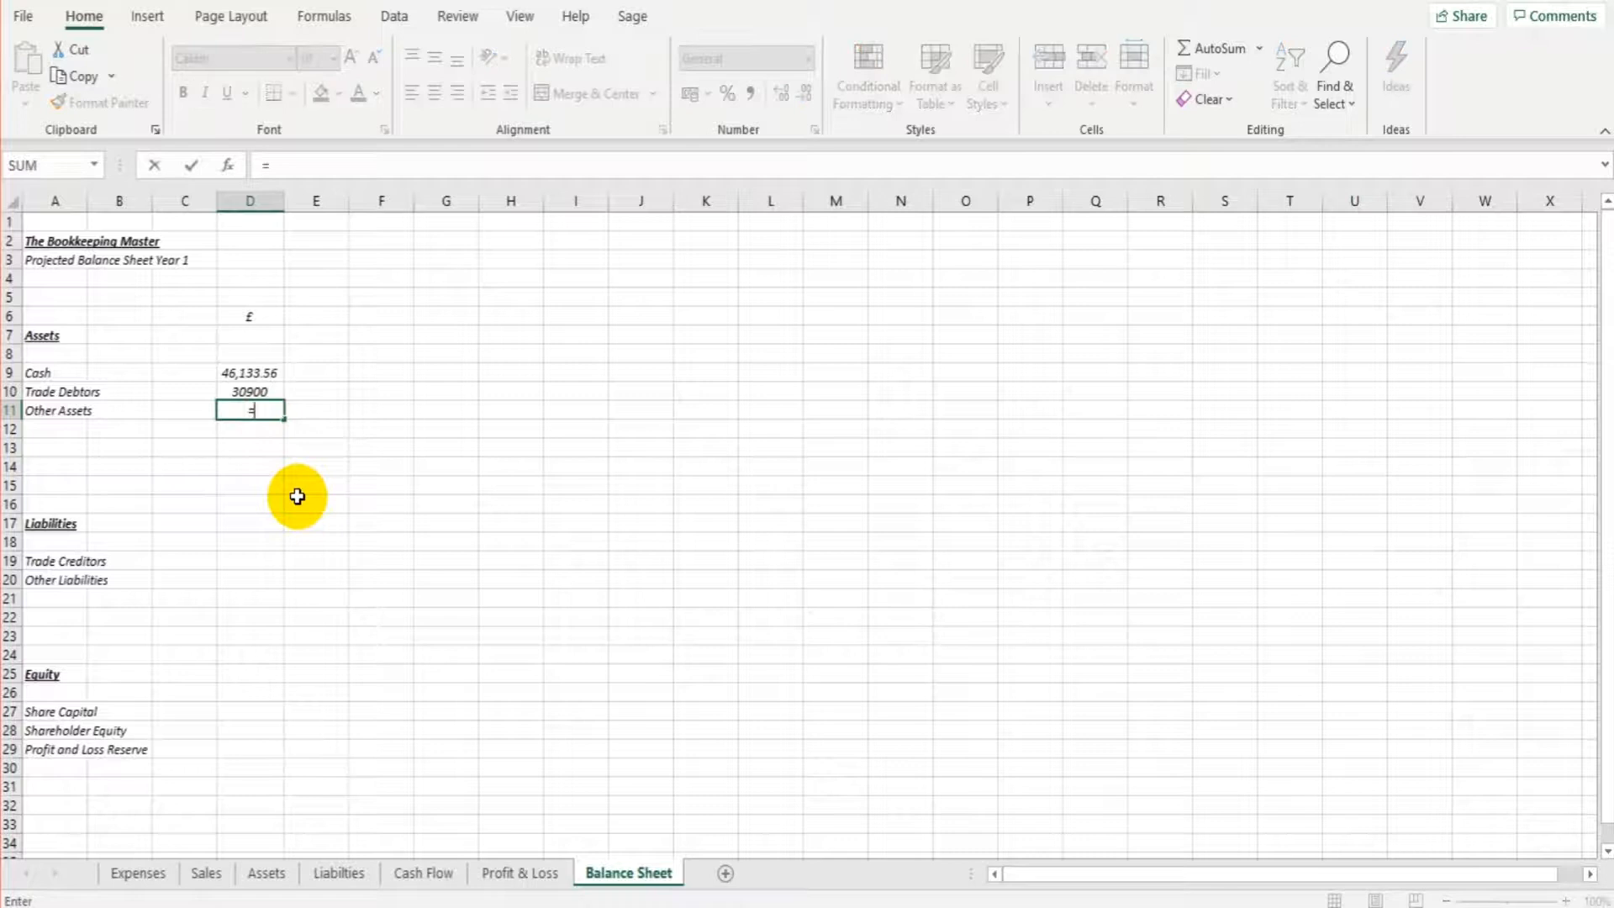
click(276, 874)
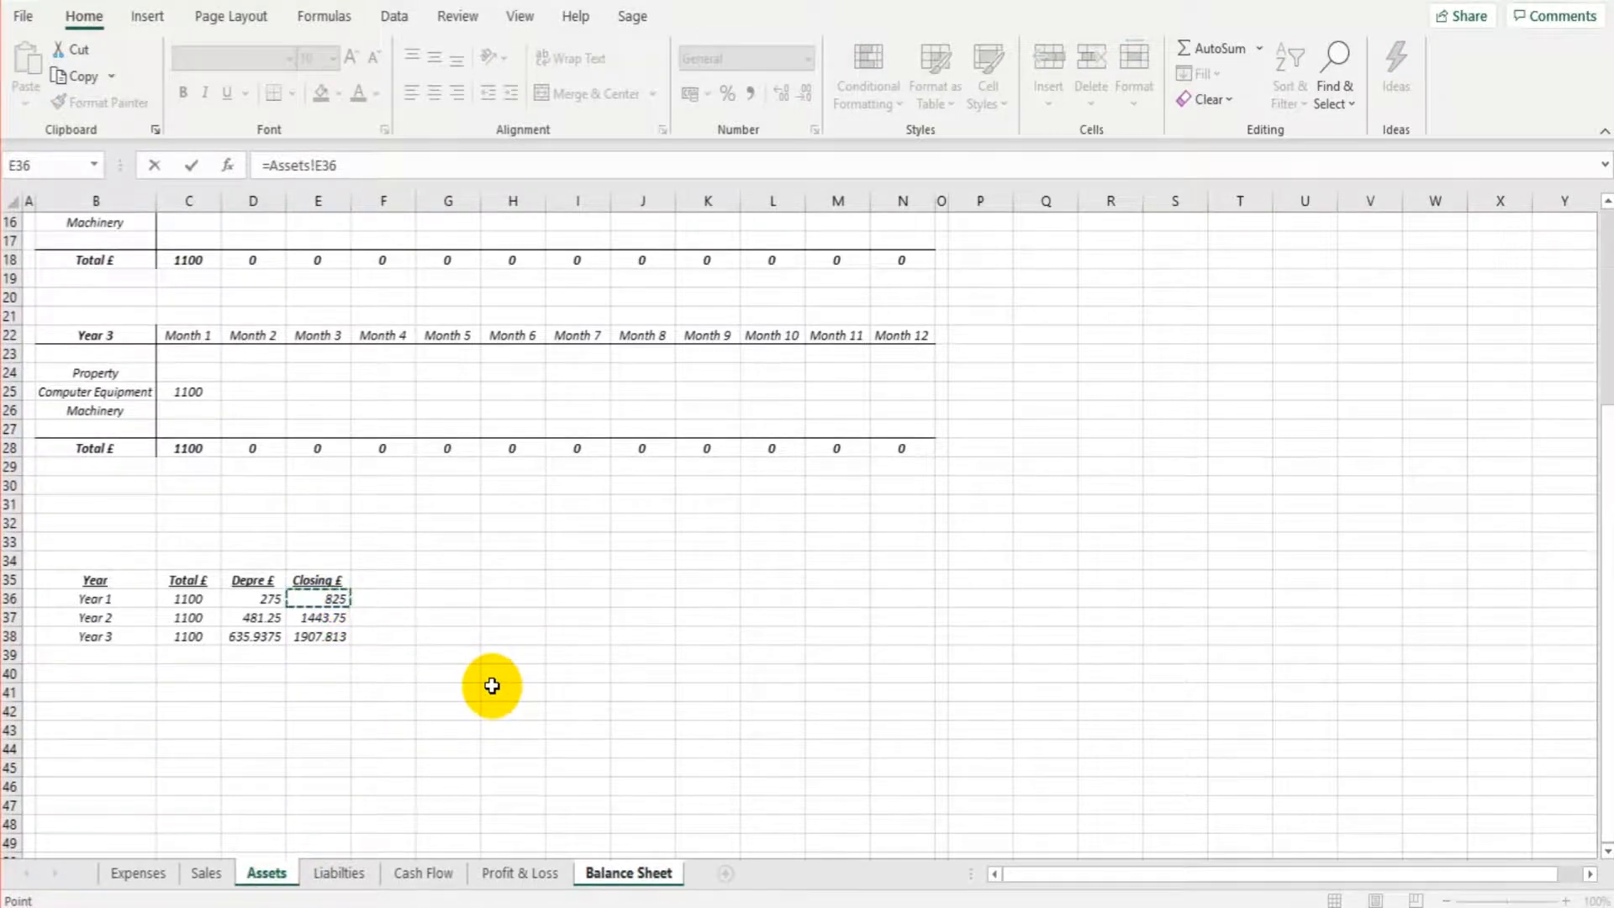
scroll(492, 685, up, 5)
scroll(491, 685, down, 5)
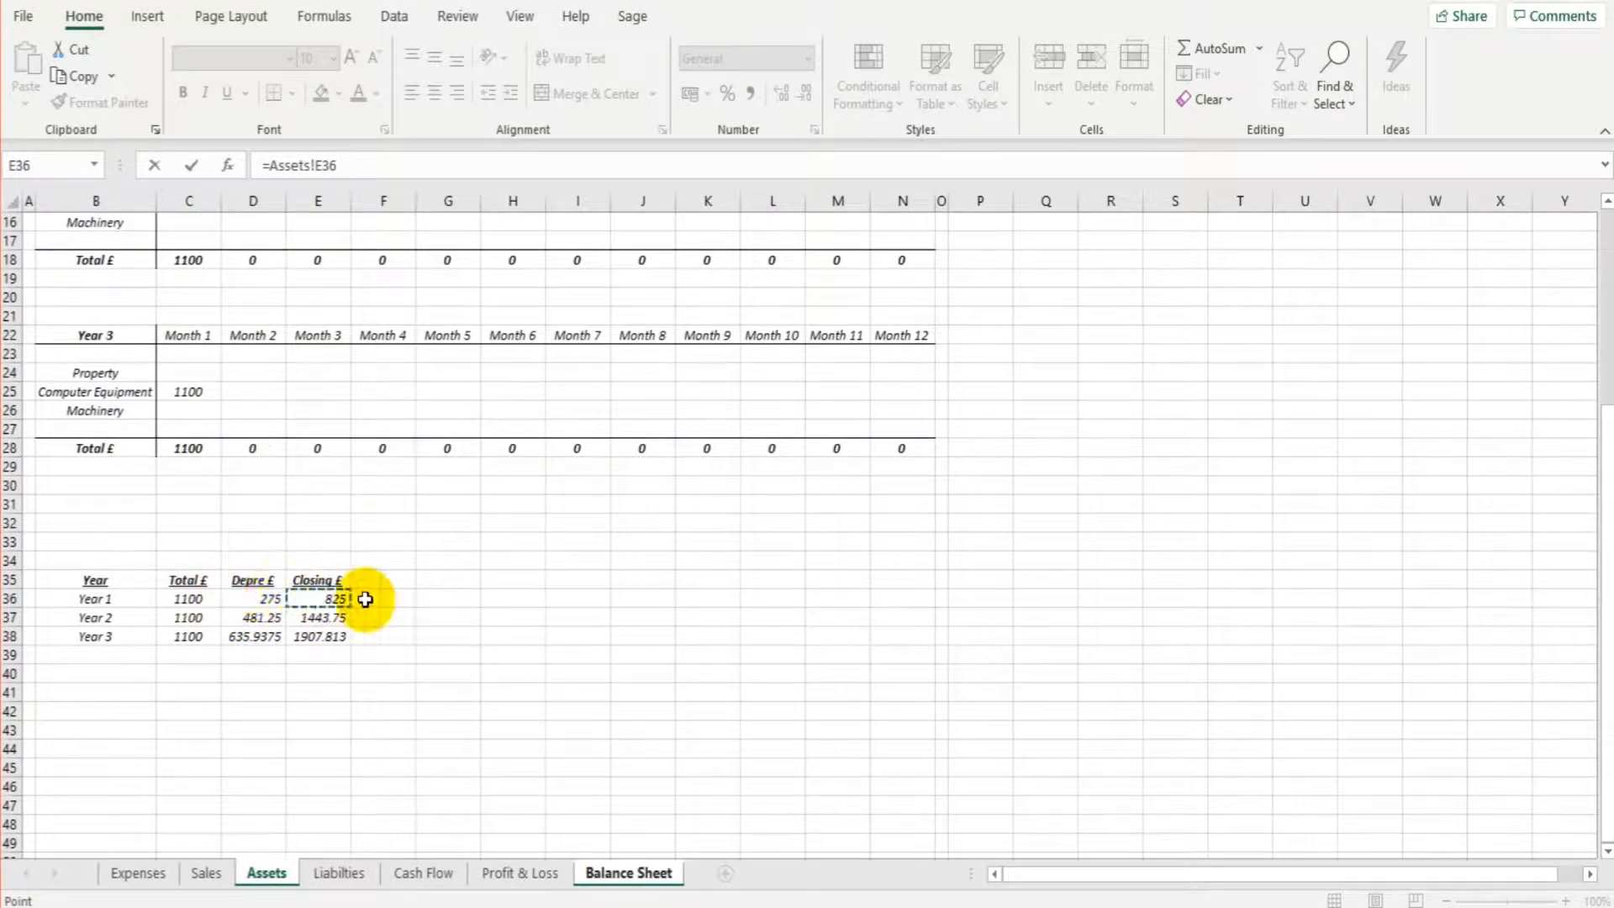
key(Return)
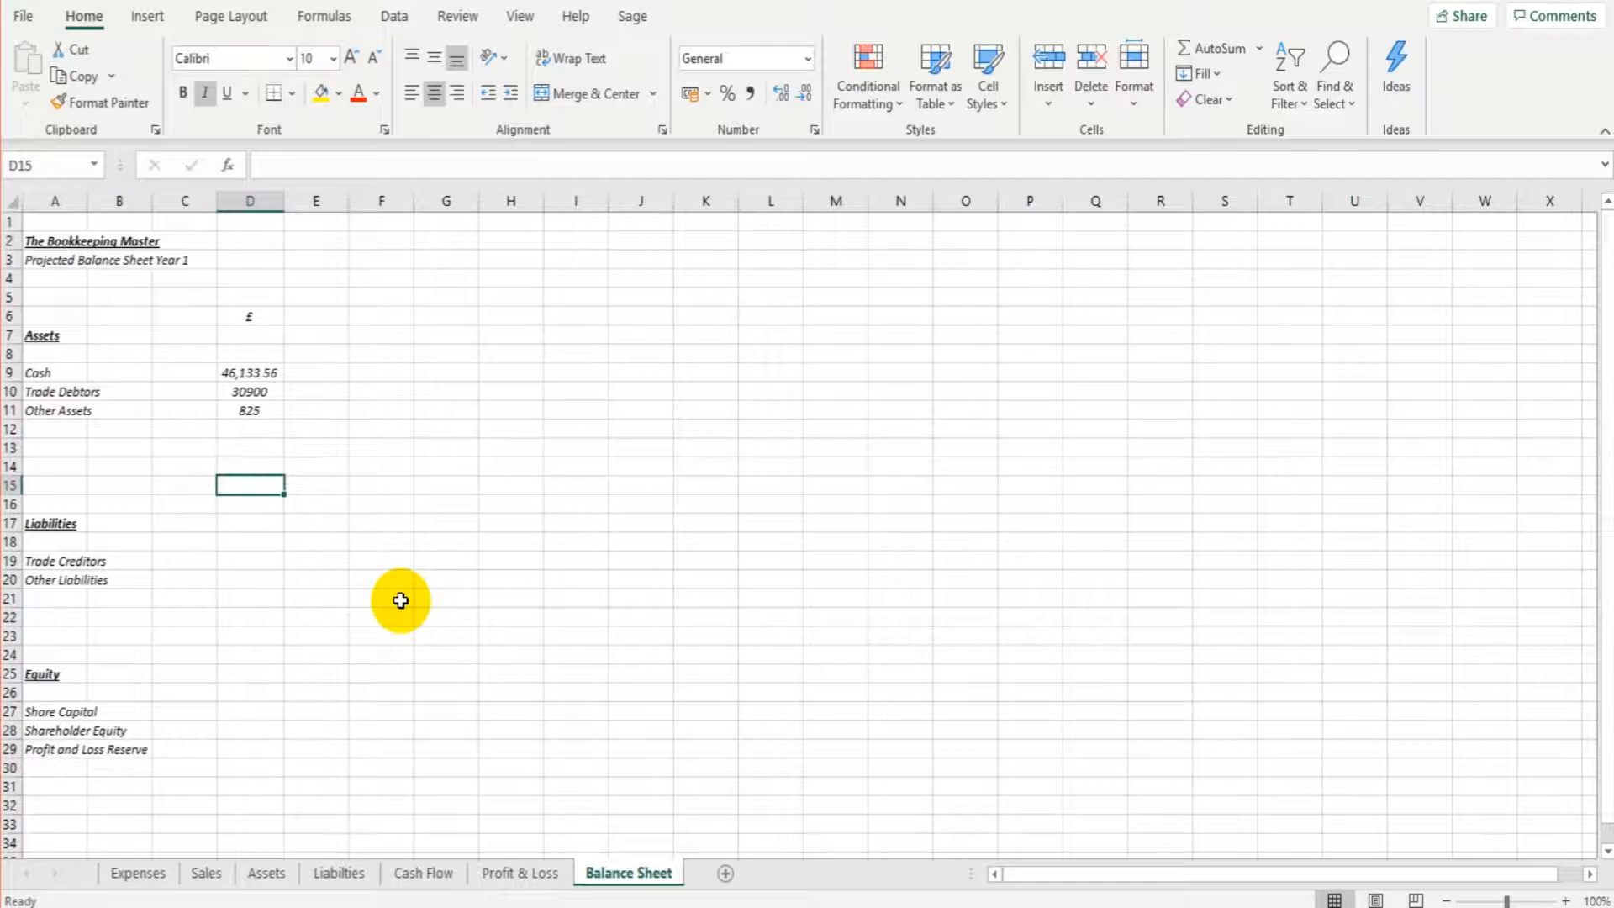
Step: Total the asset amounts in D15 with =SUM(D9:D11)
text(=sum)
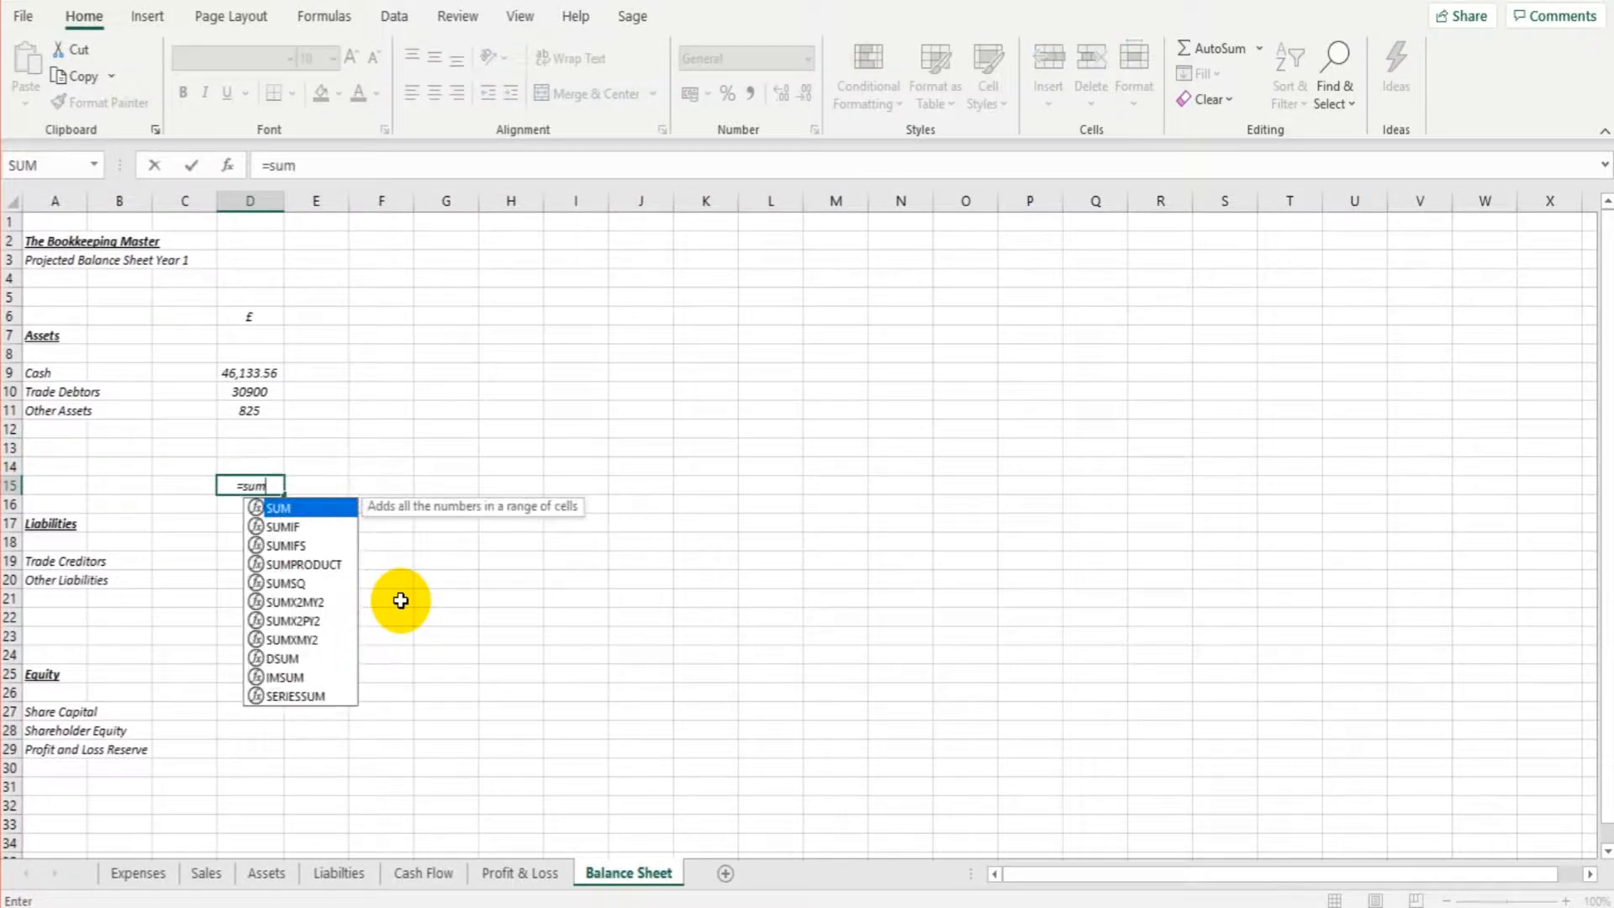
text(()
drag(263, 371, 262, 408)
text())
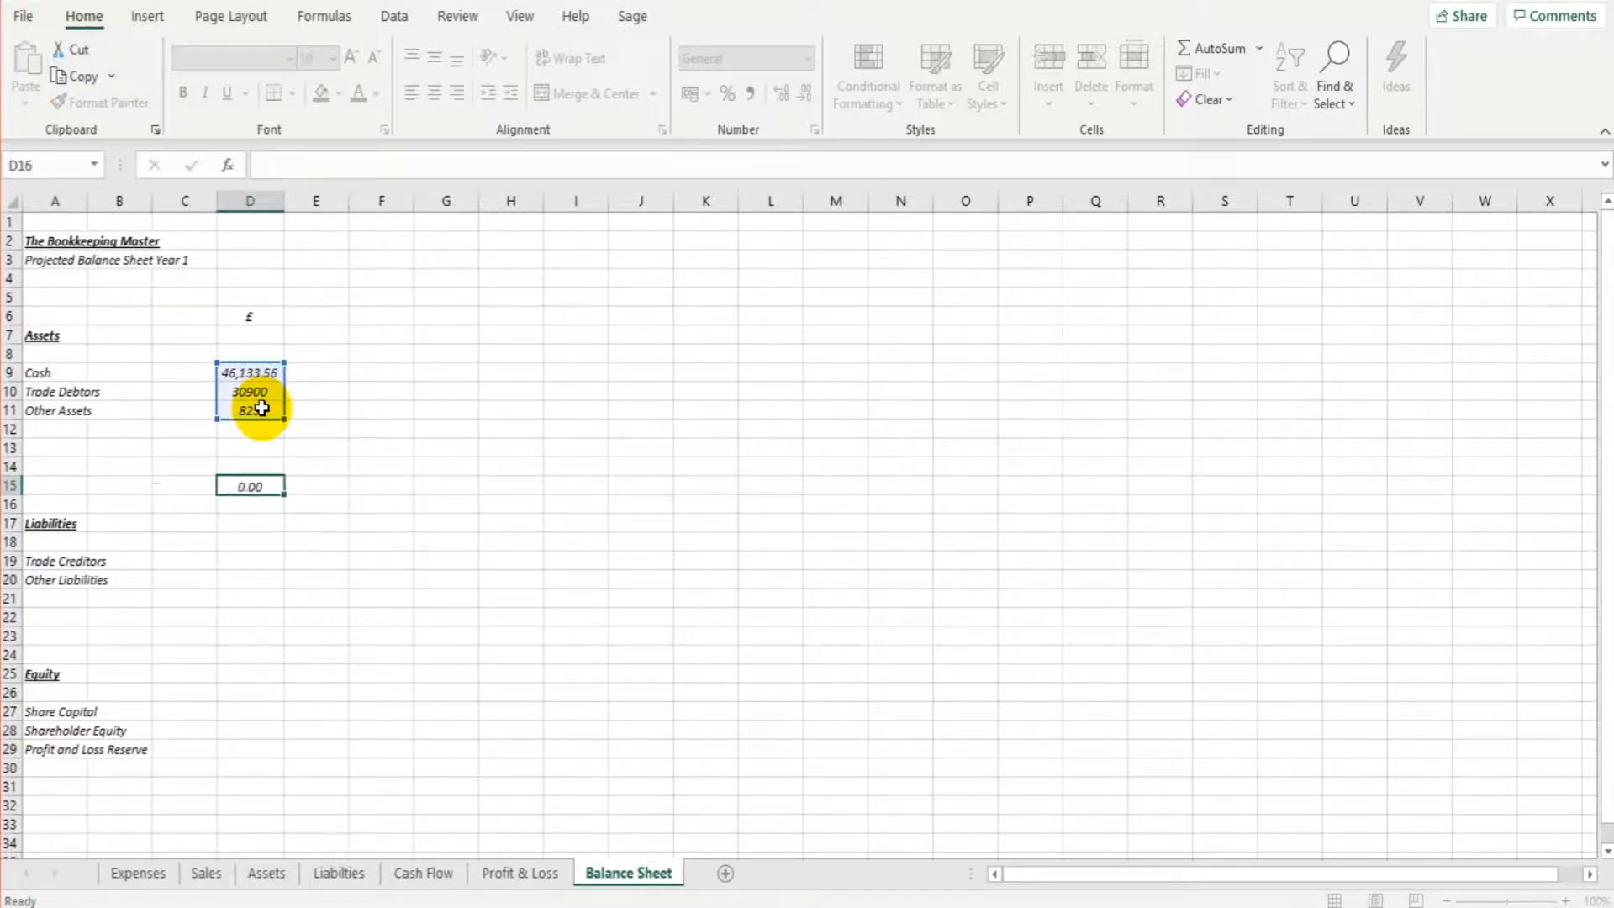
key(Return)
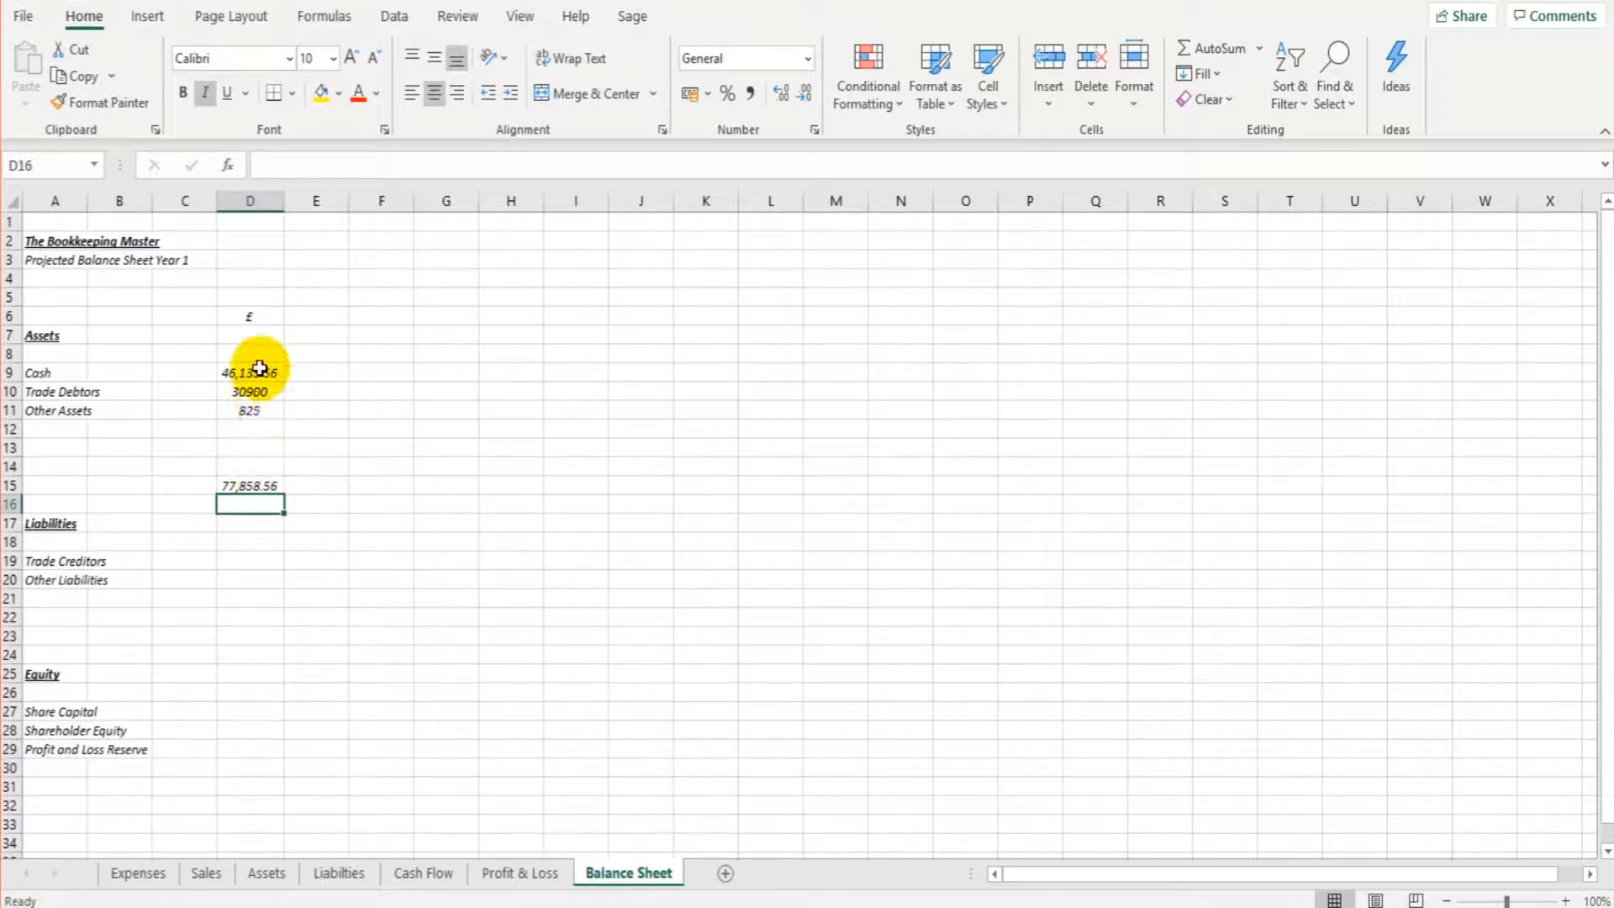
Step: Format column D as Accounting with 0 decimal places and no currency symbol
drag(252, 371, 252, 410)
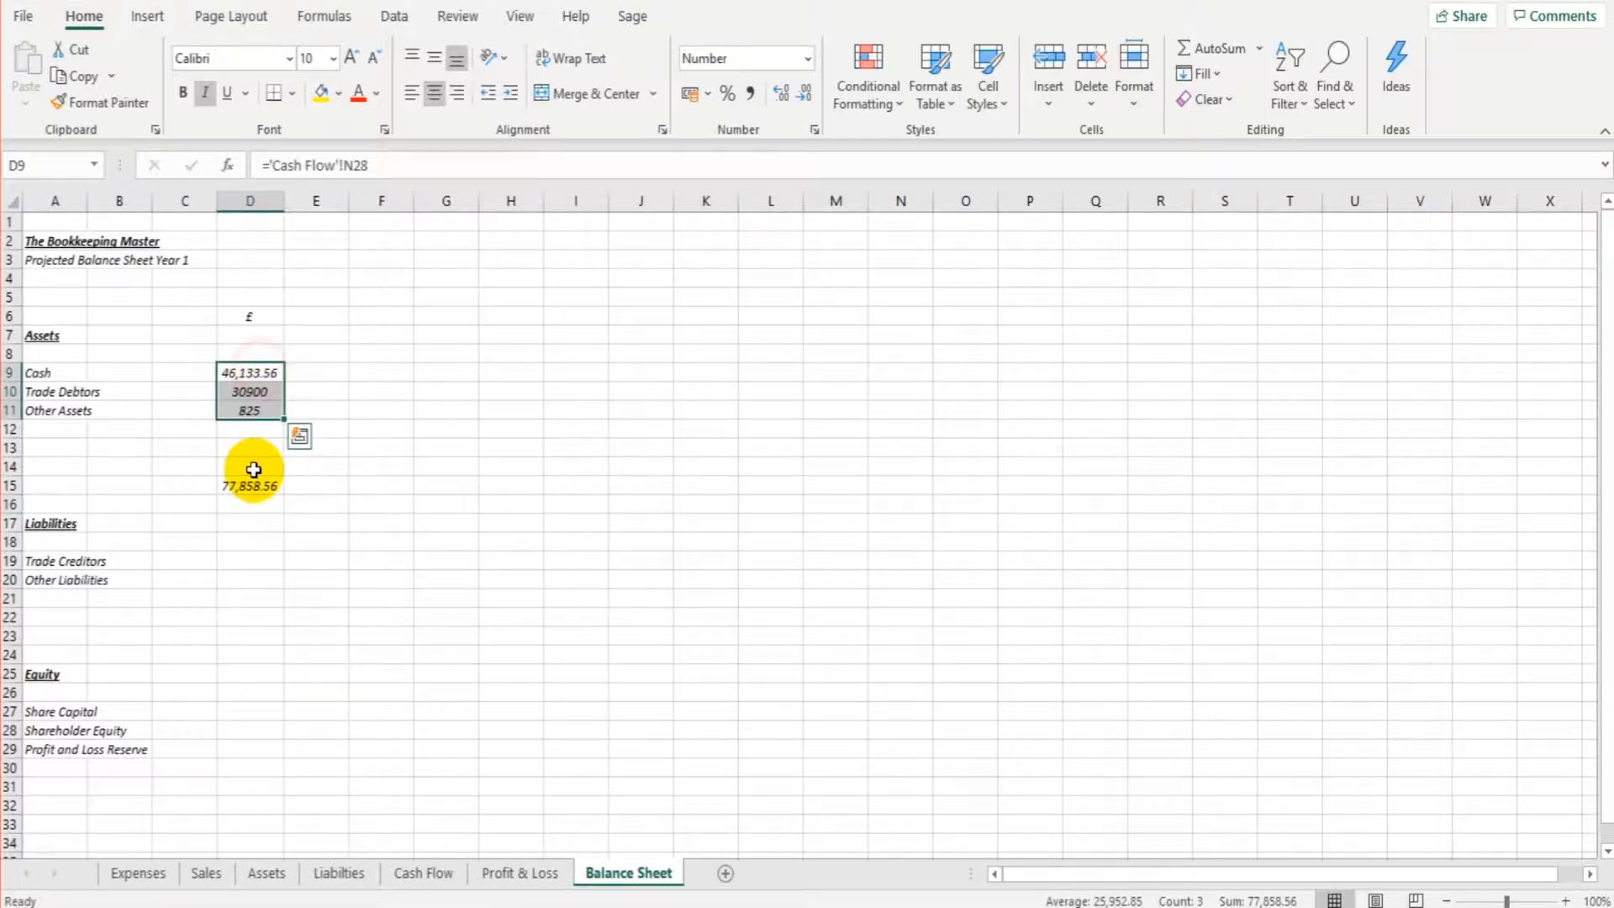
click(256, 203)
right_click(262, 206)
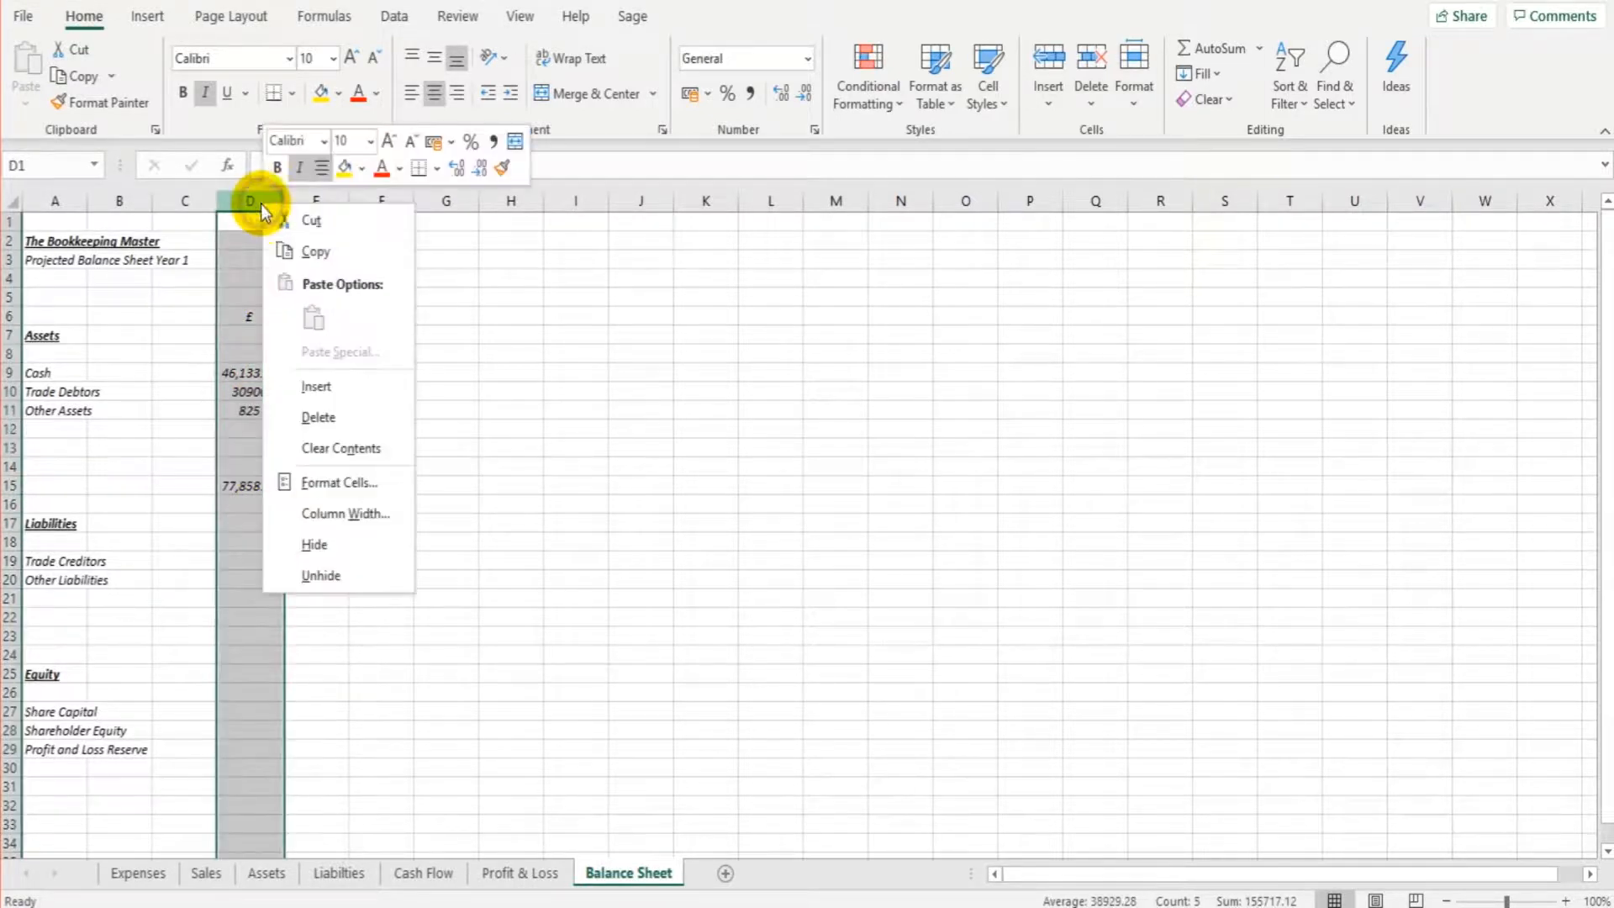
click(338, 484)
drag(317, 209, 547, 223)
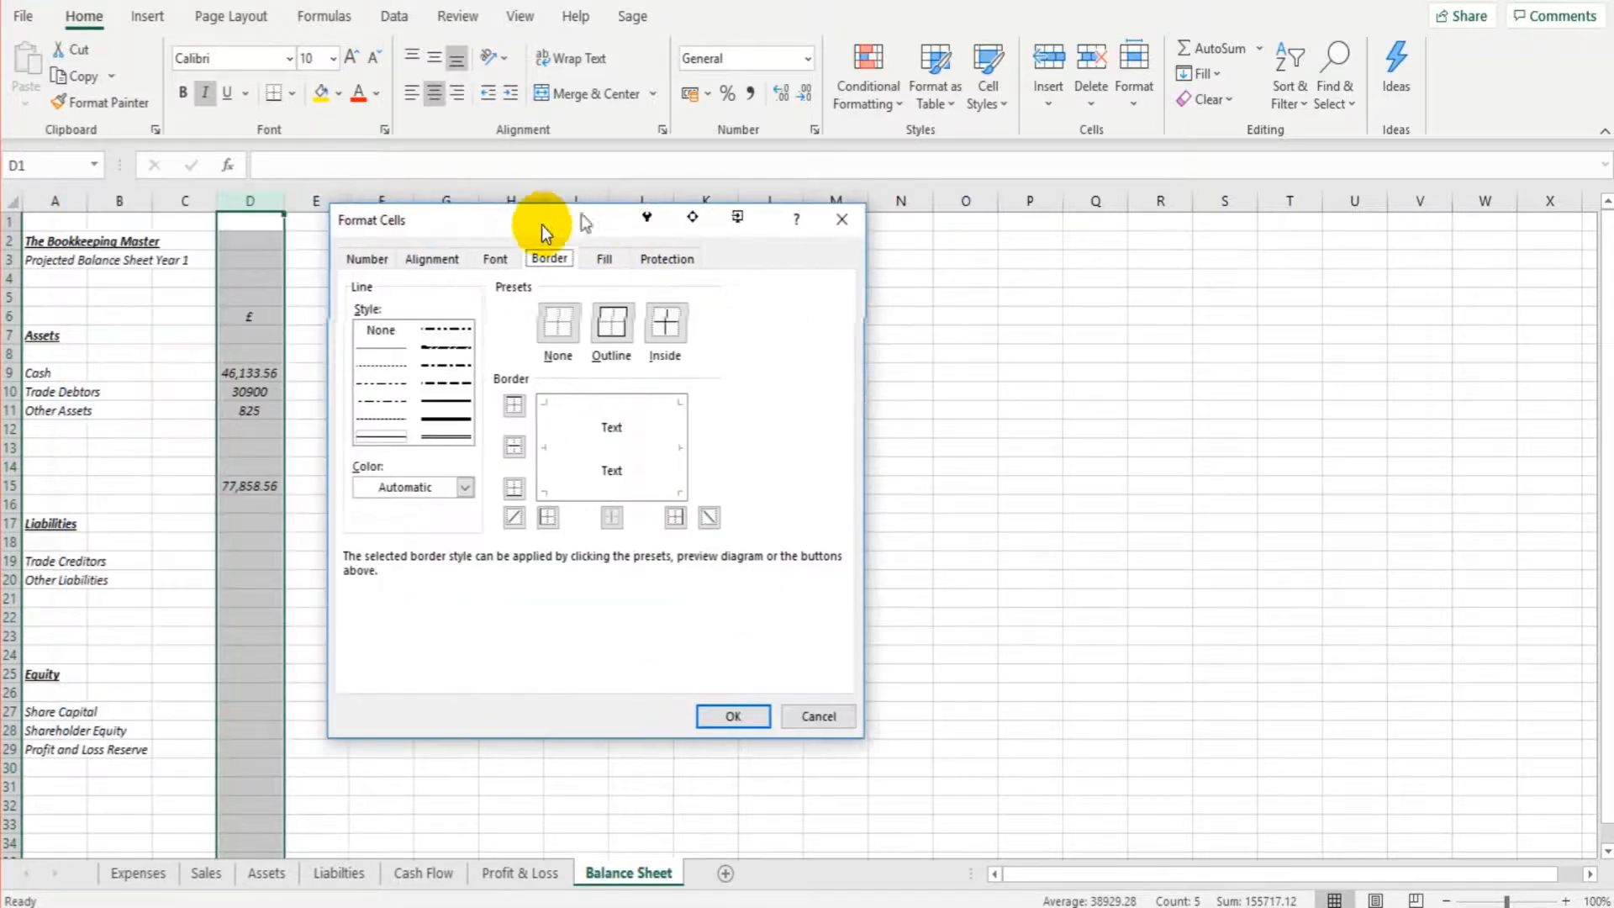
click(384, 260)
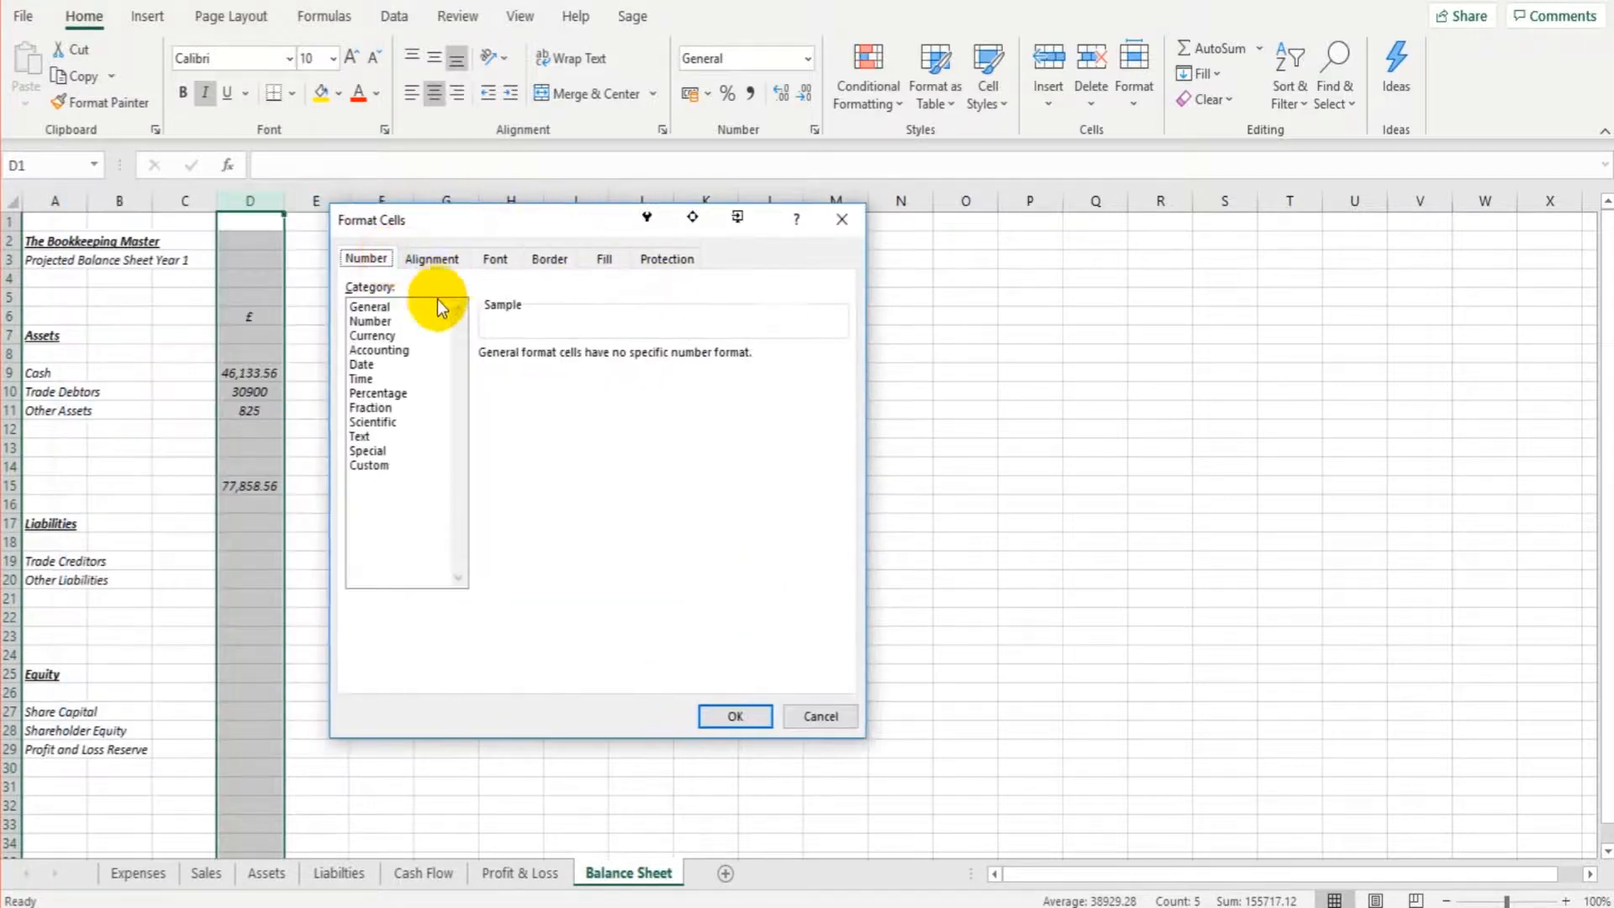
click(401, 351)
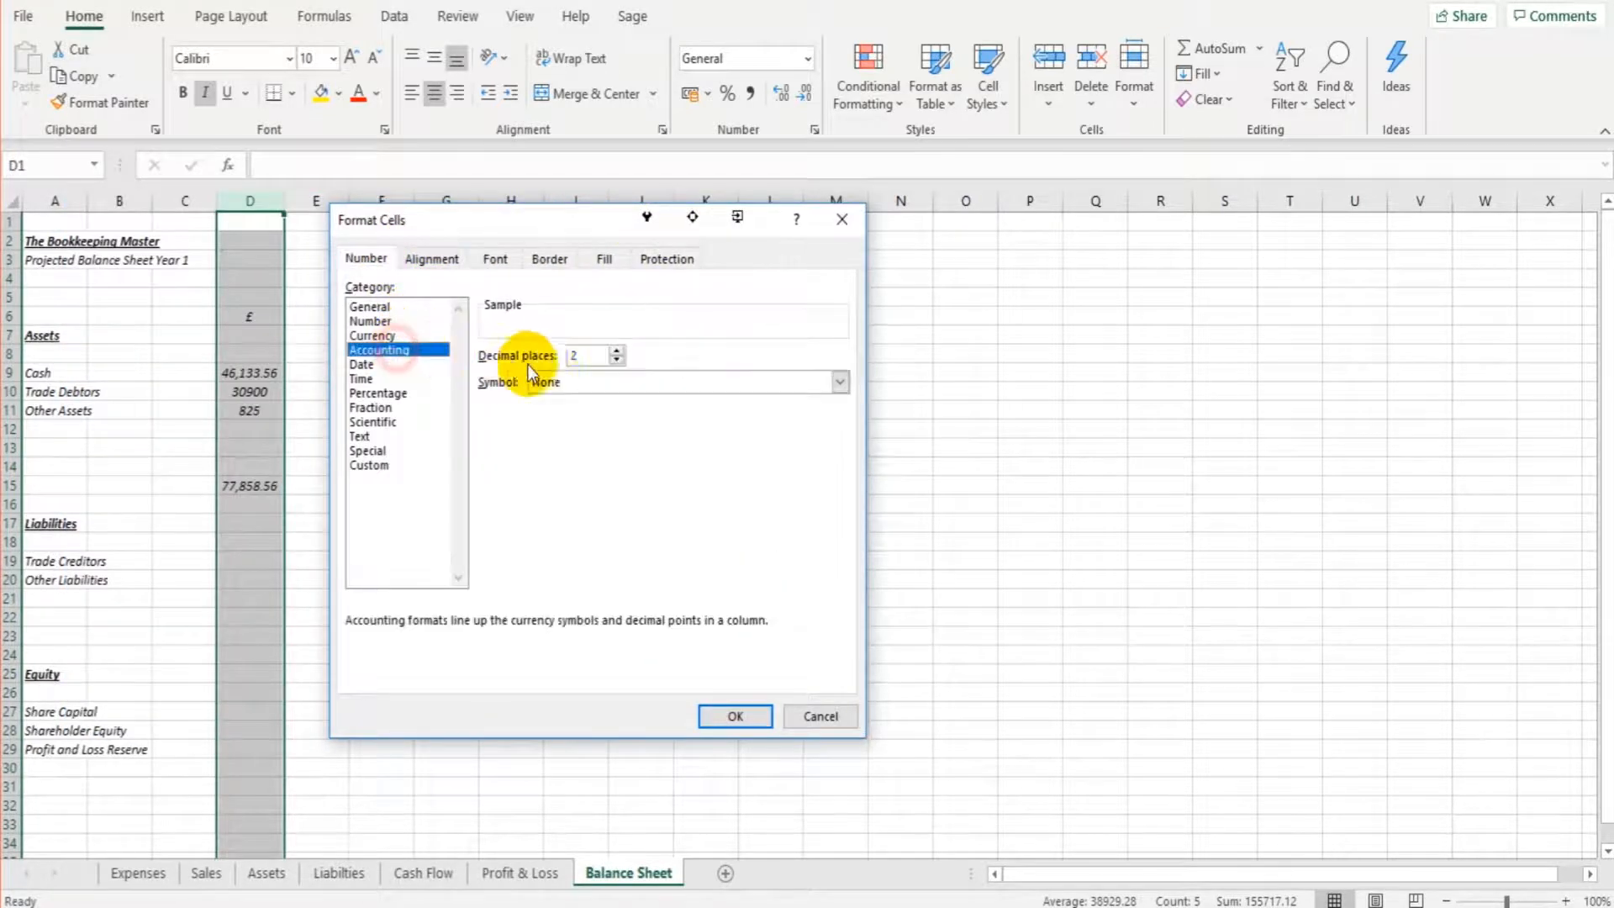
click(612, 363)
click(735, 716)
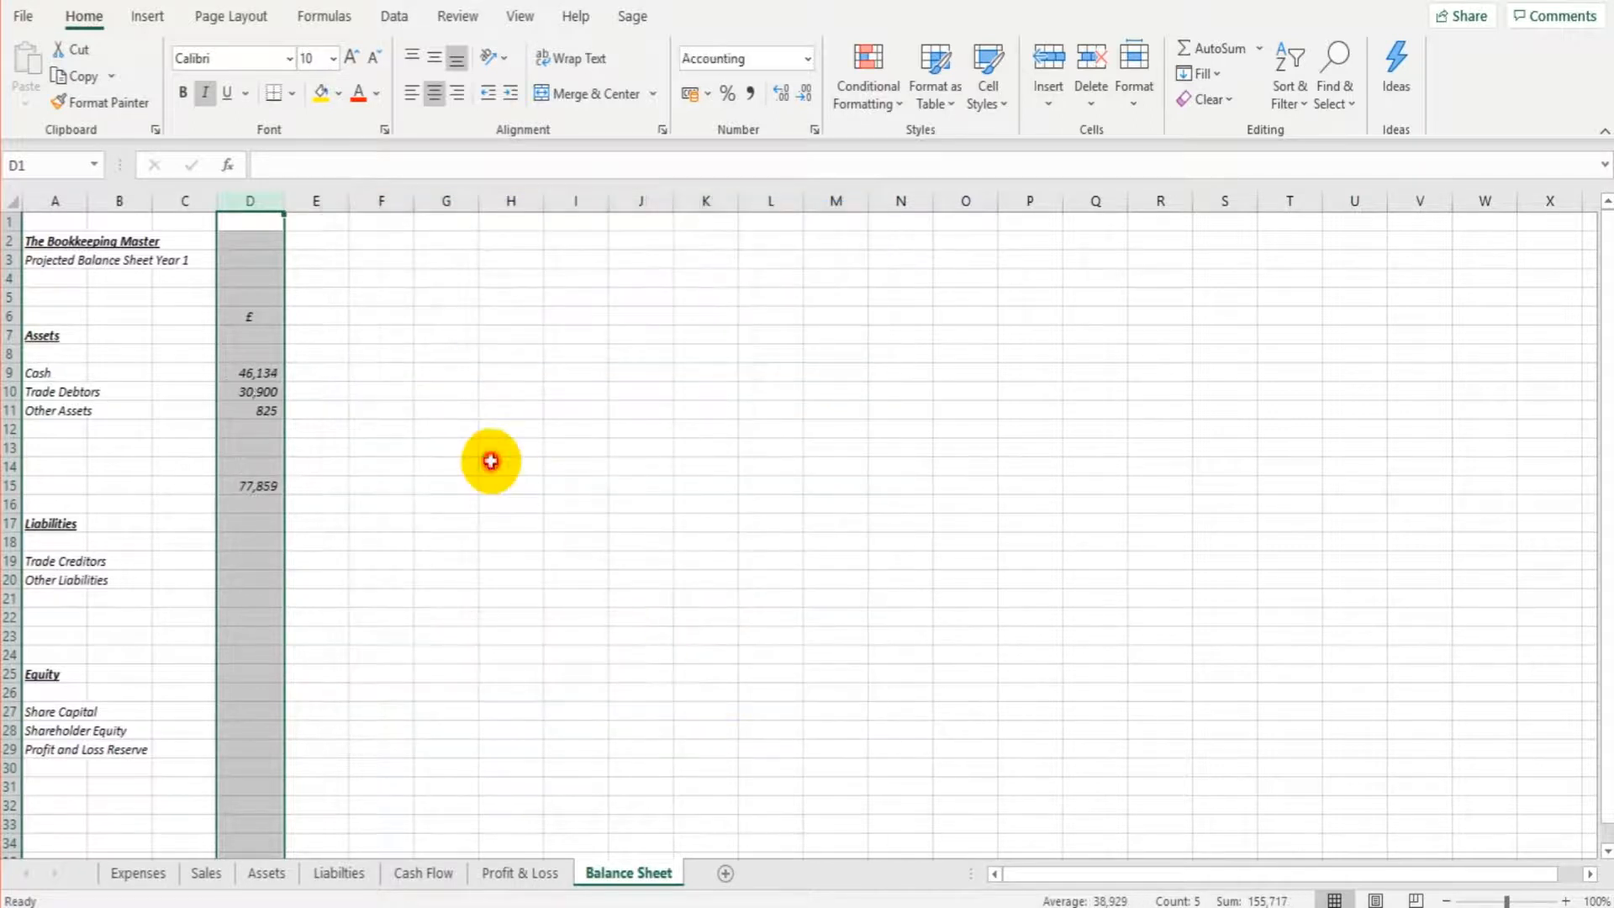
click(491, 461)
click(260, 200)
click(354, 374)
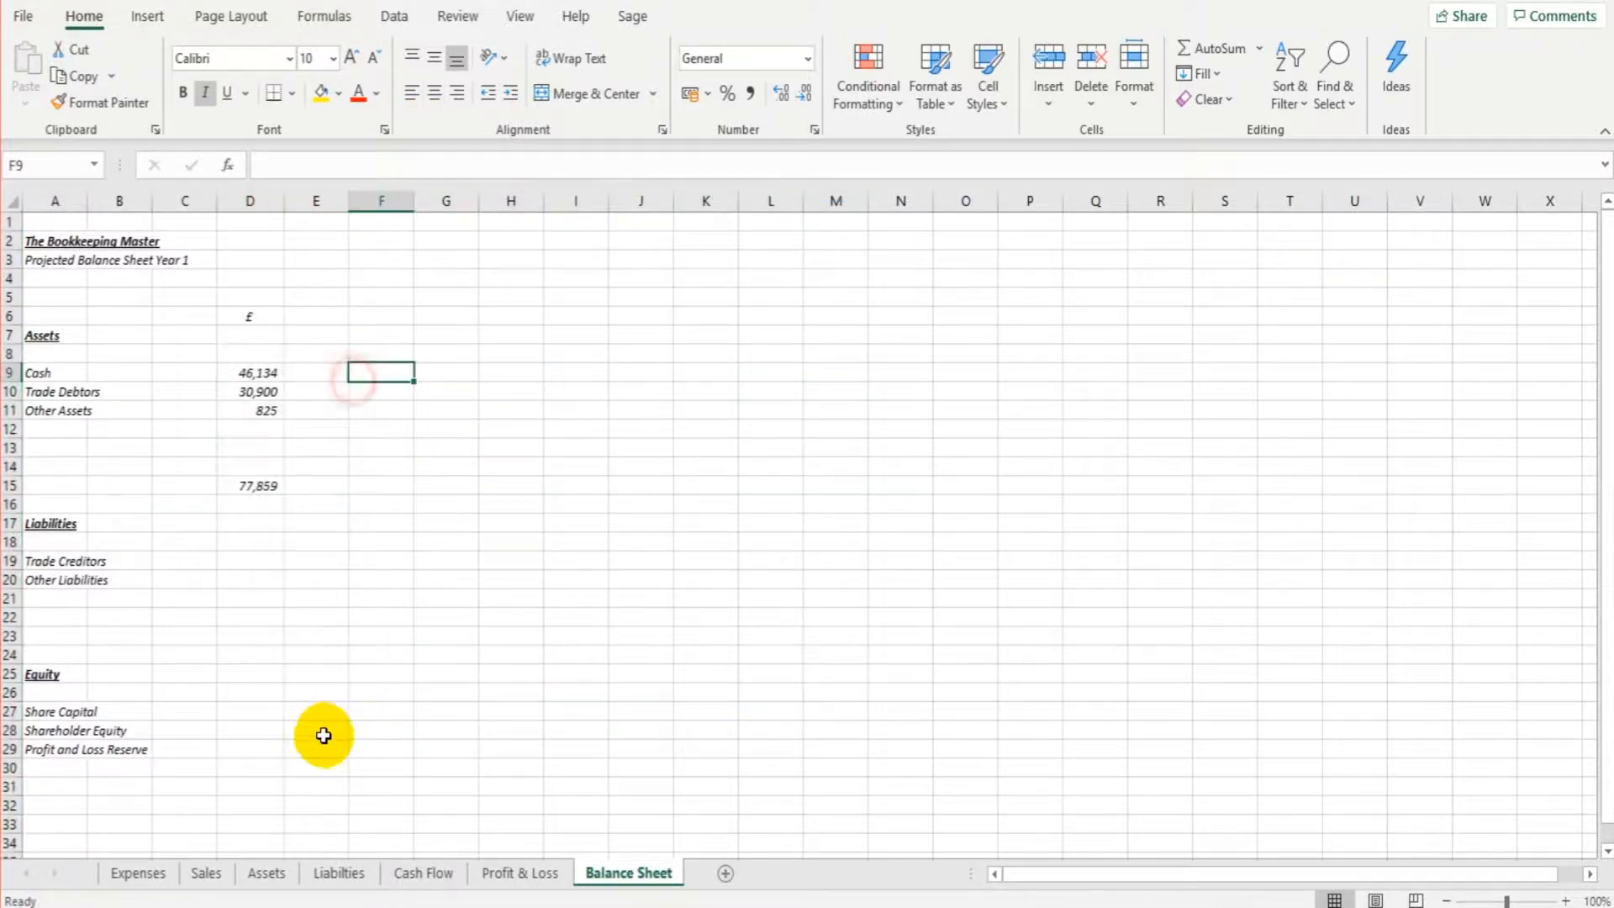
Step: Give the asset total in D15 a thick top border and a double-line bottom border
click(257, 485)
right_click(259, 485)
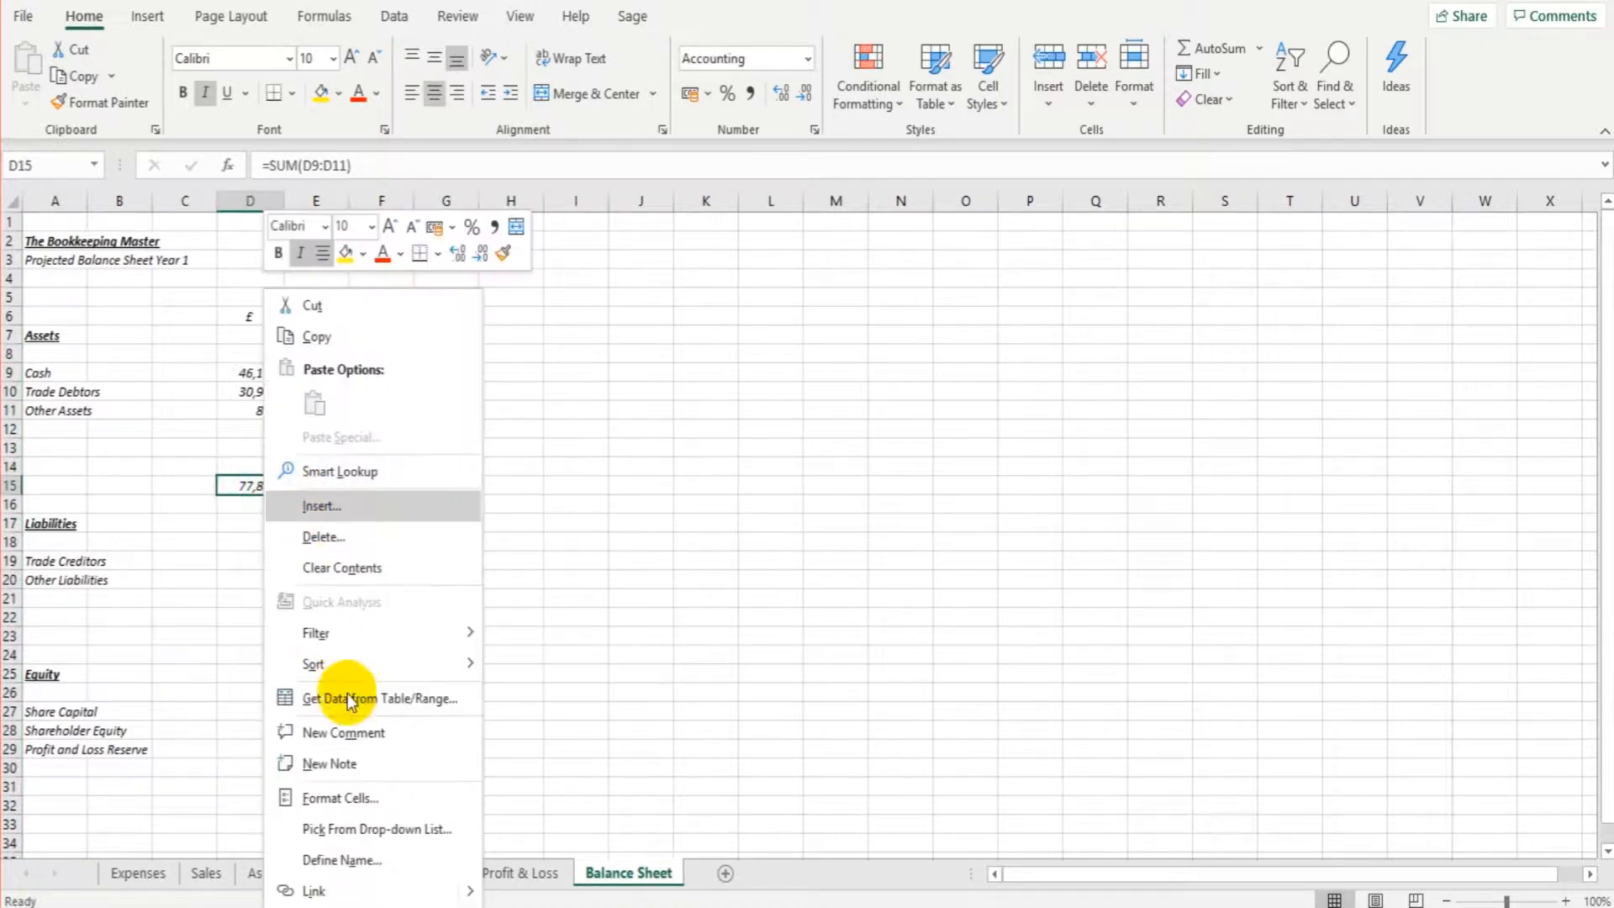
click(360, 801)
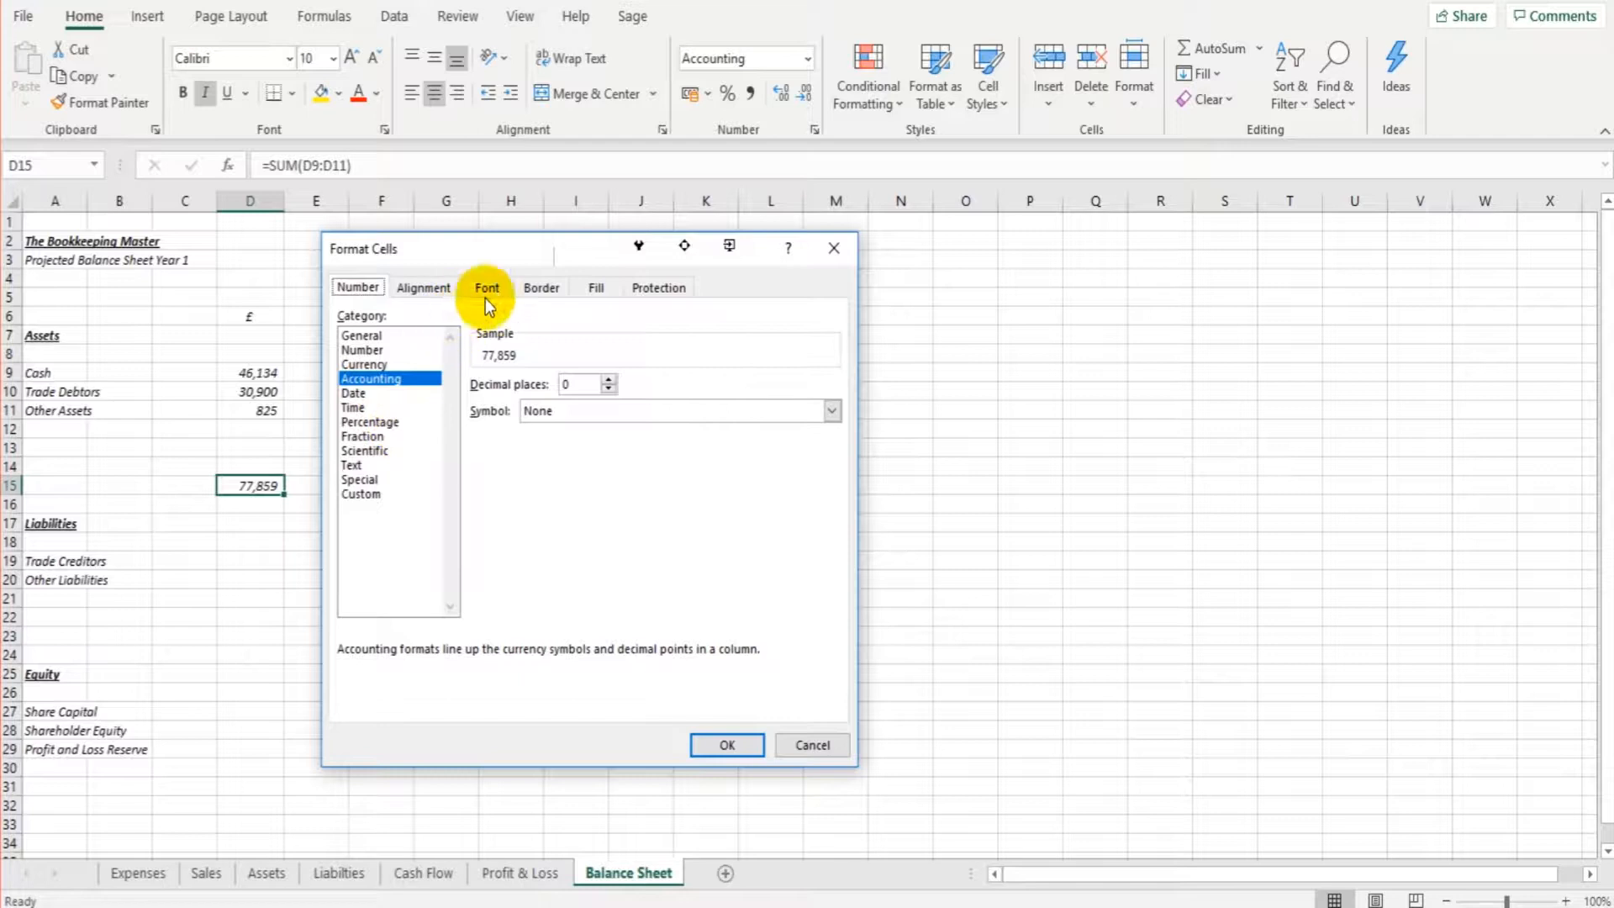
click(542, 287)
click(437, 464)
click(558, 524)
click(440, 447)
click(563, 433)
click(727, 744)
click(440, 522)
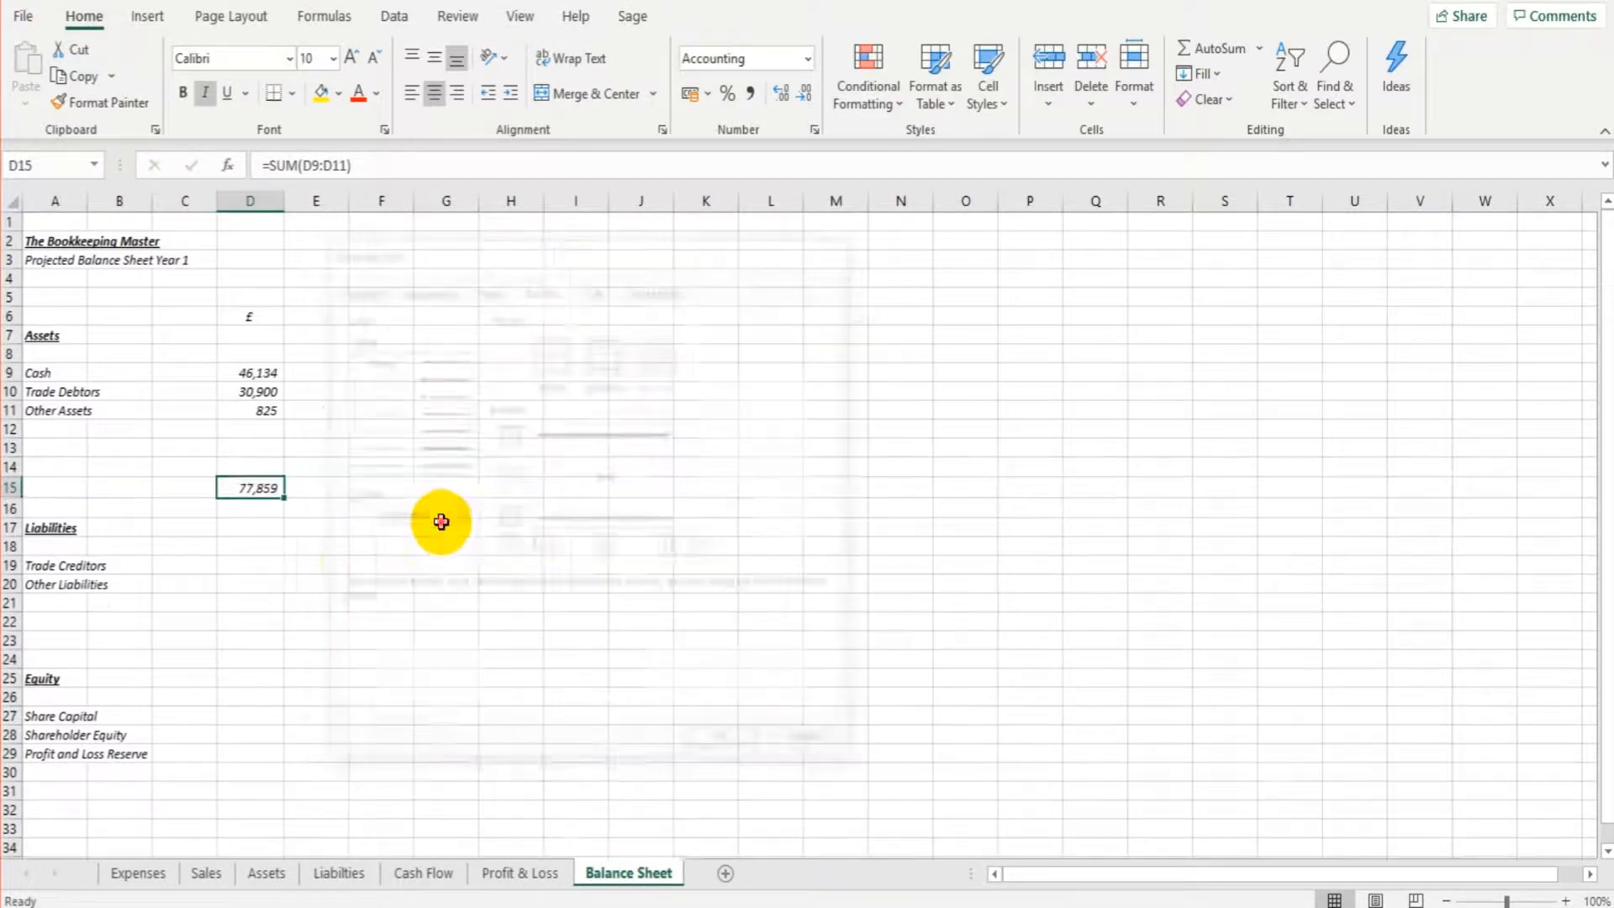
Step: Change the top border of the asset total in D15 to a thin single line
right_click(265, 483)
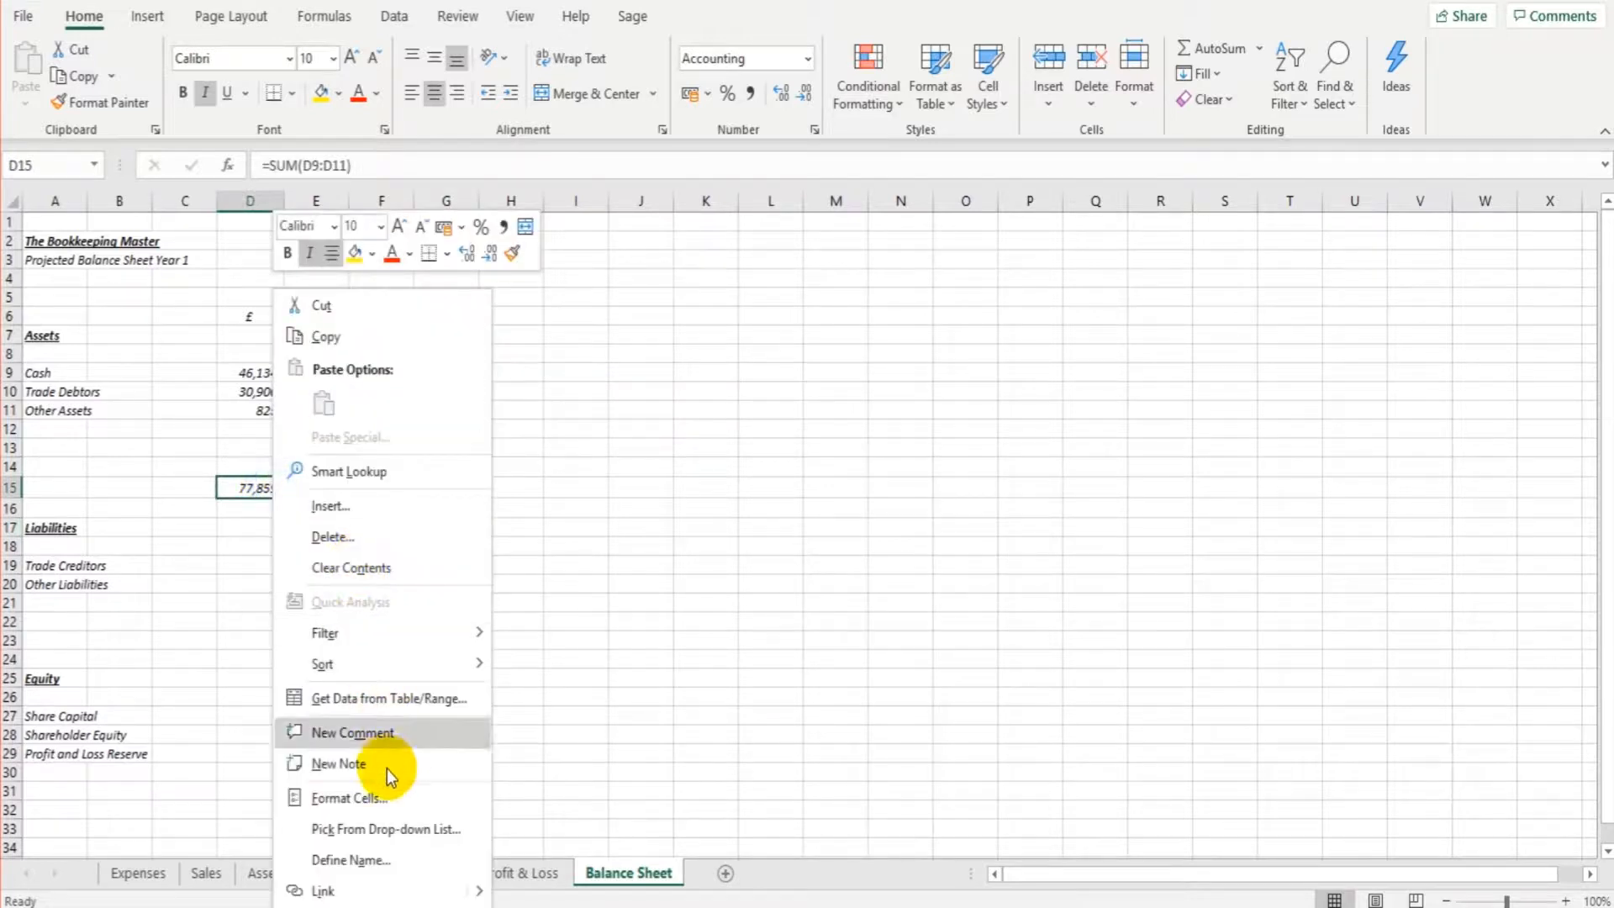
click(378, 799)
click(169, 602)
click(349, 568)
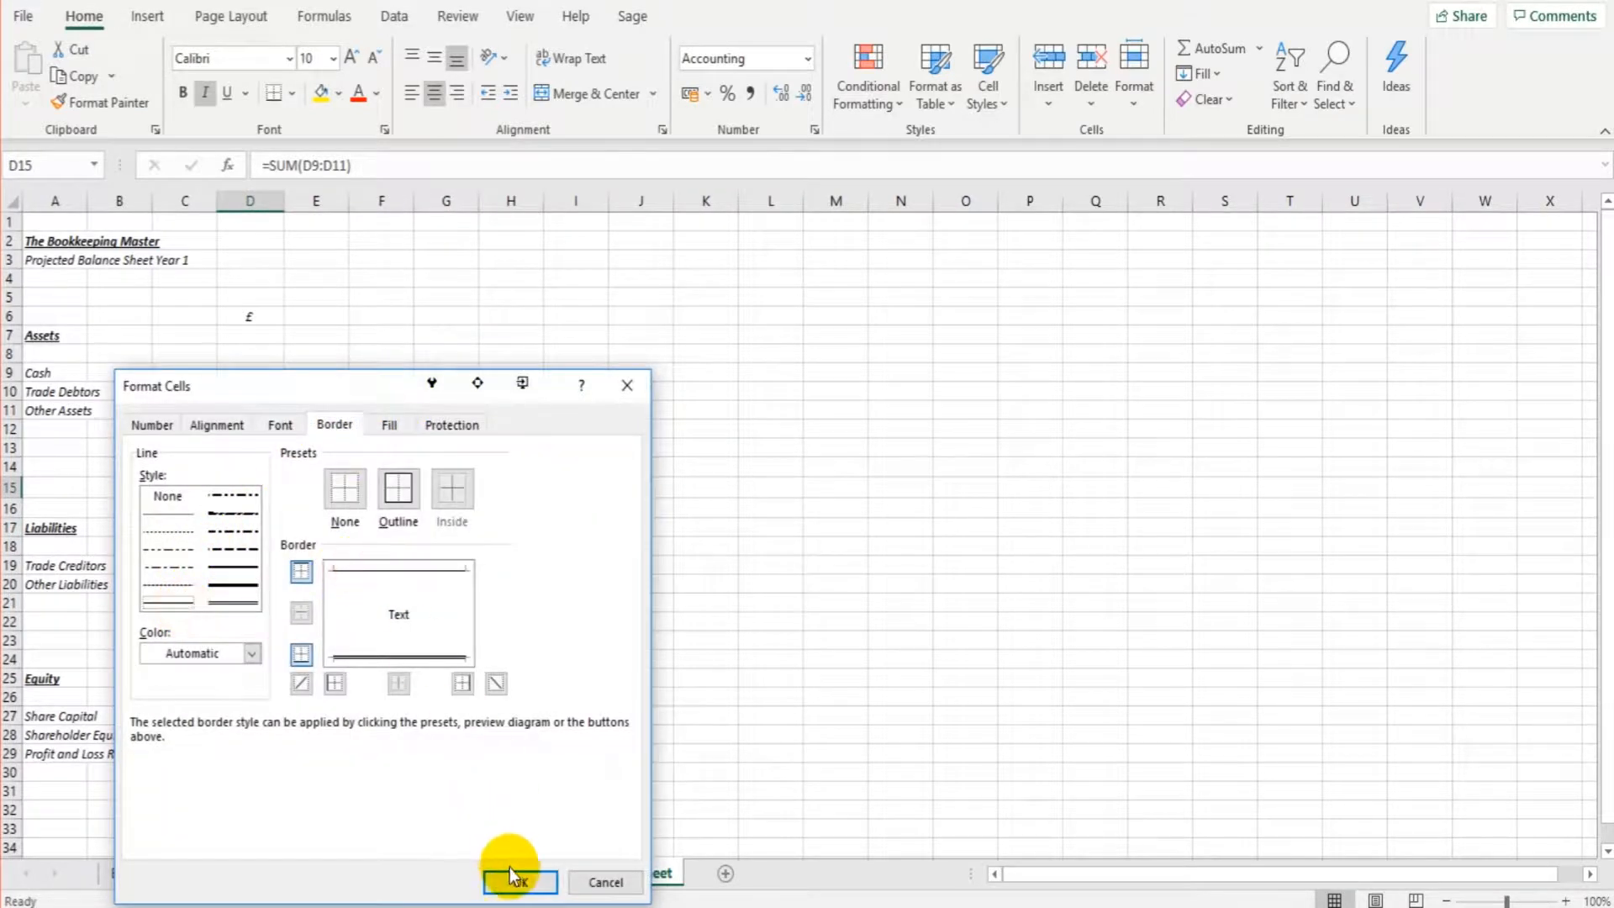
click(519, 882)
click(500, 564)
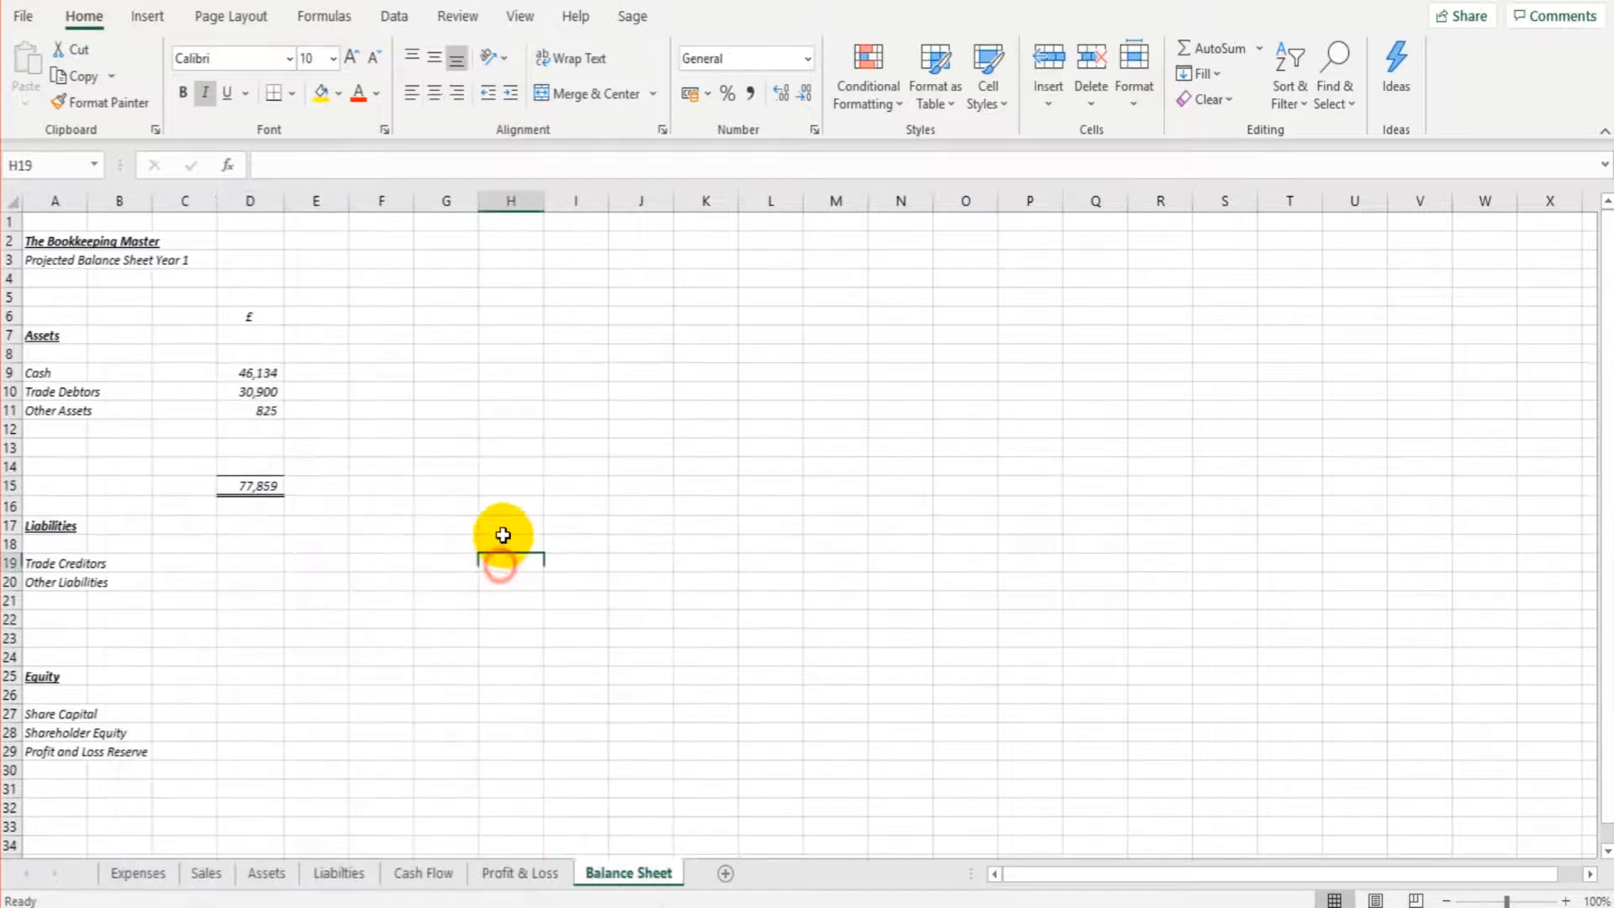
Step: Make the asset total in D15 bold
click(261, 488)
click(185, 104)
click(407, 396)
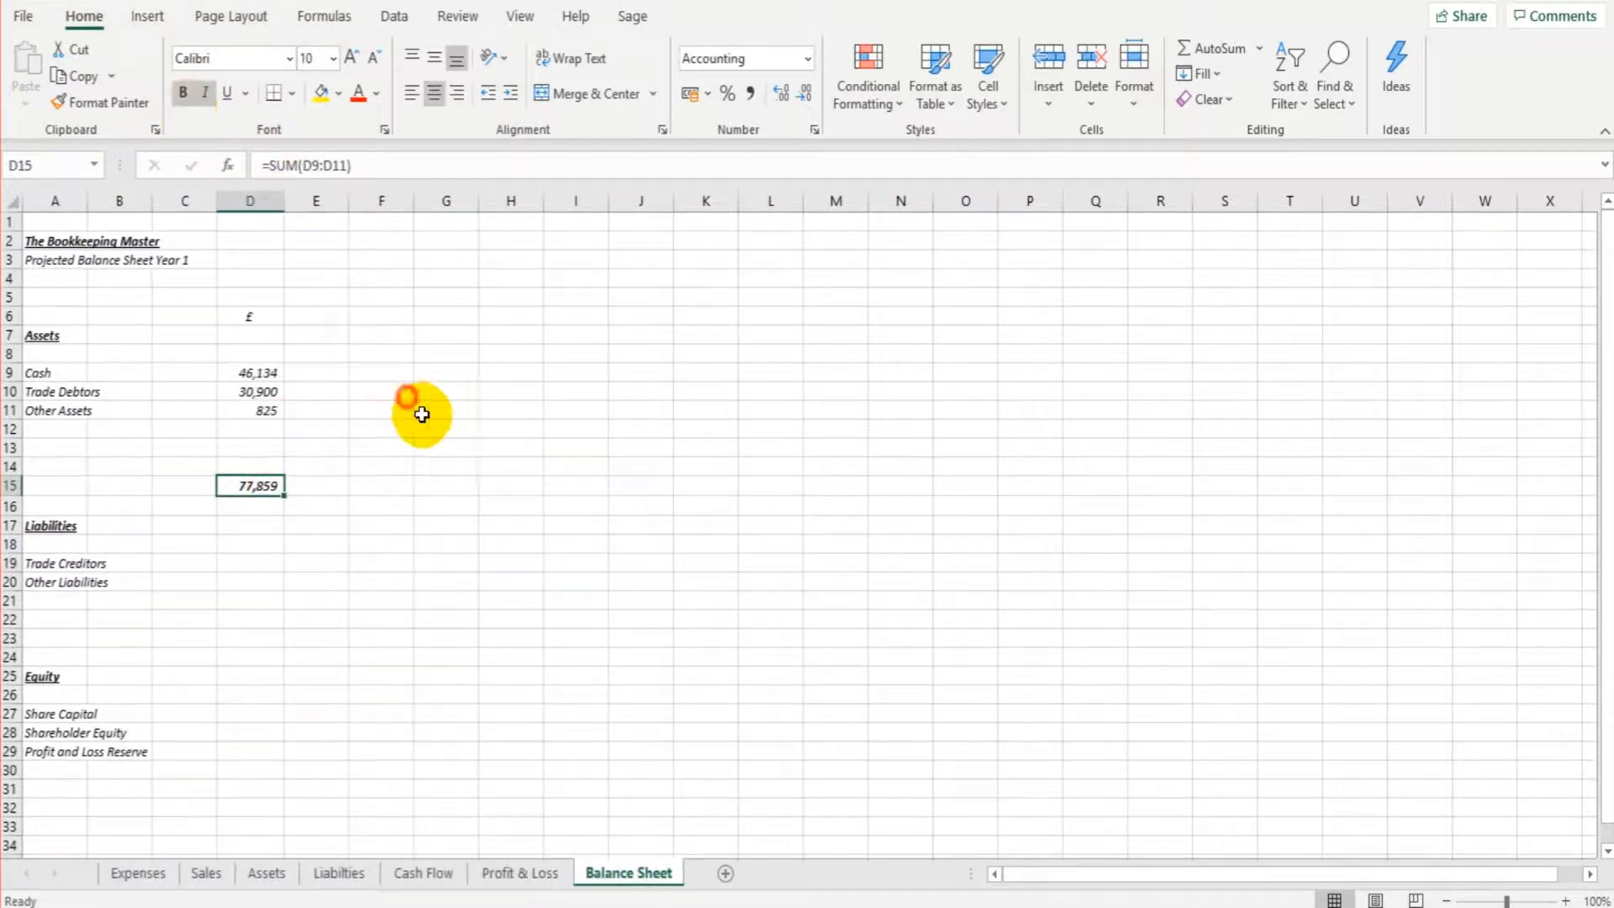
click(275, 488)
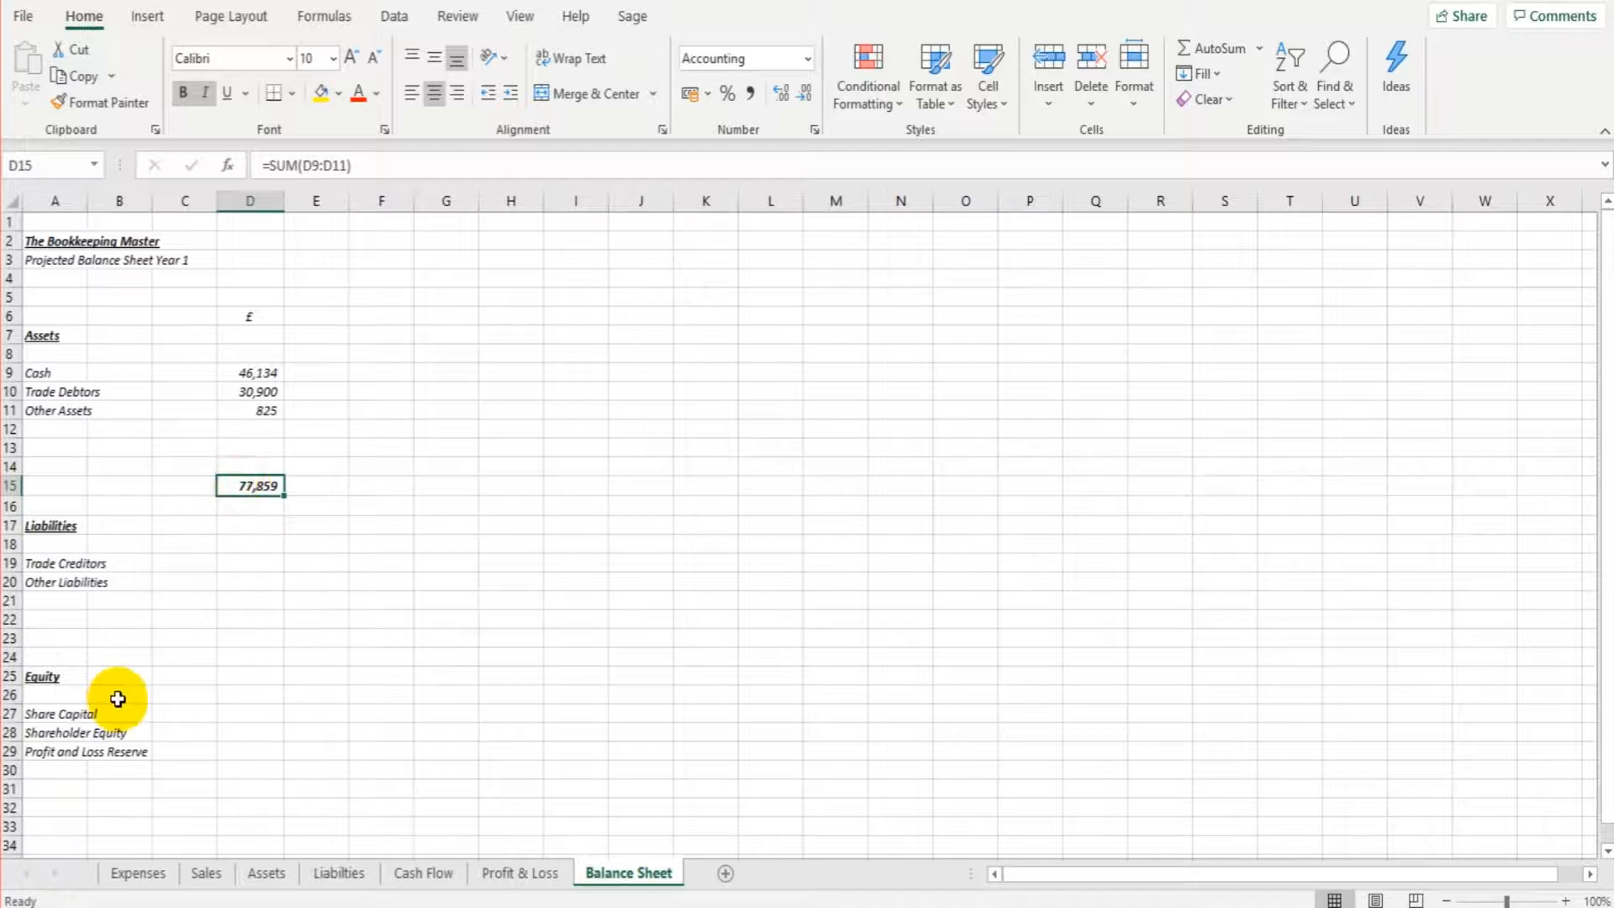
click(237, 599)
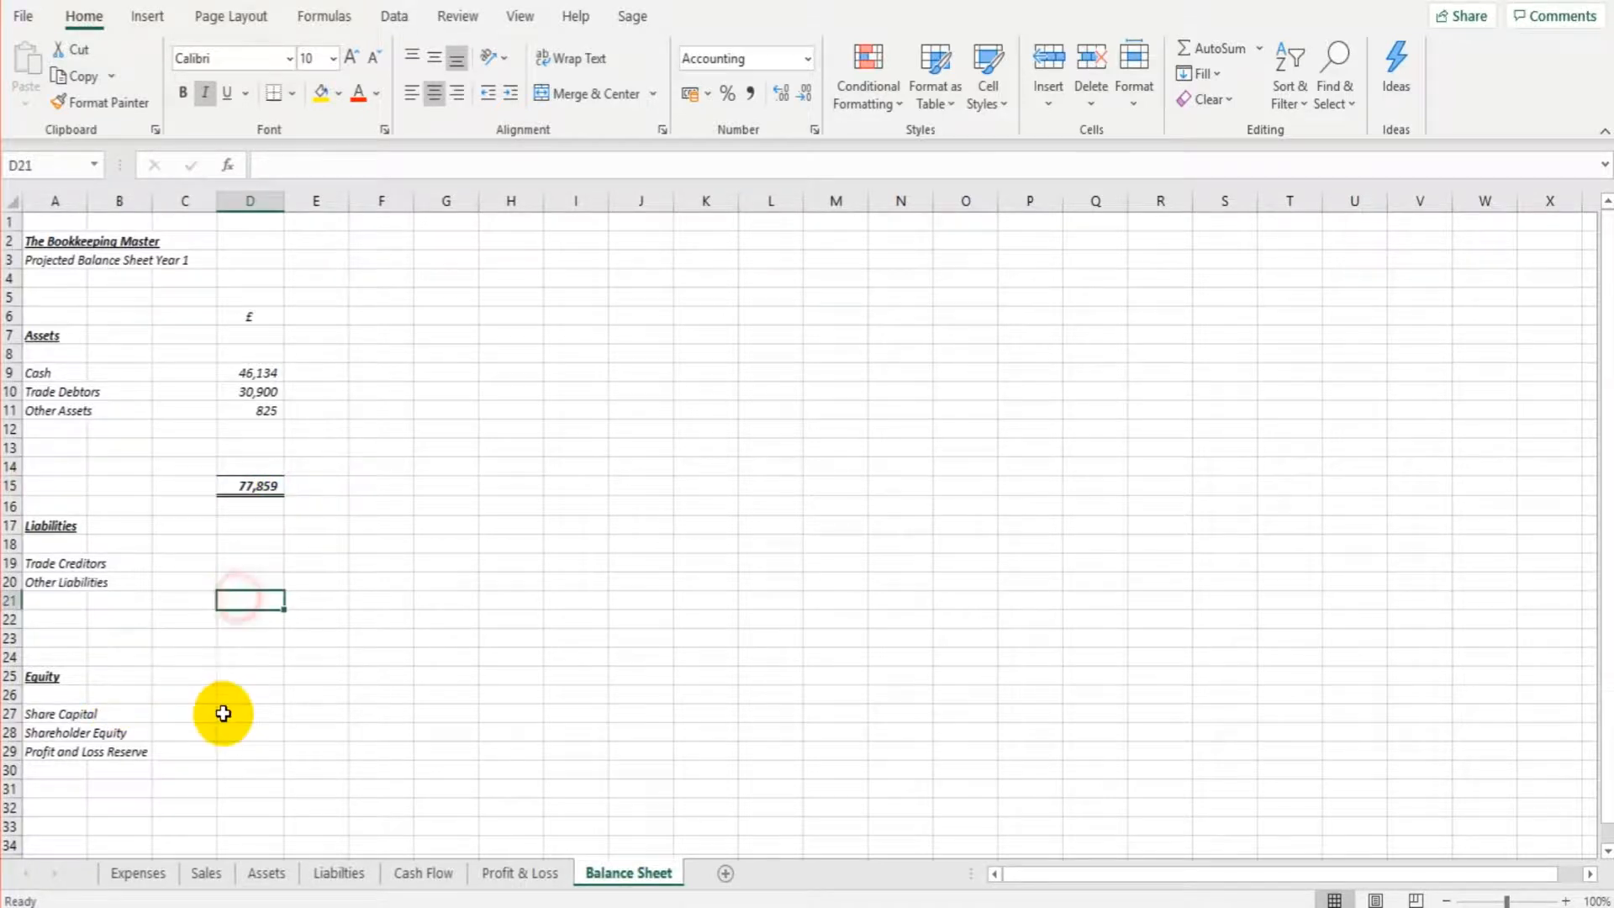
click(262, 778)
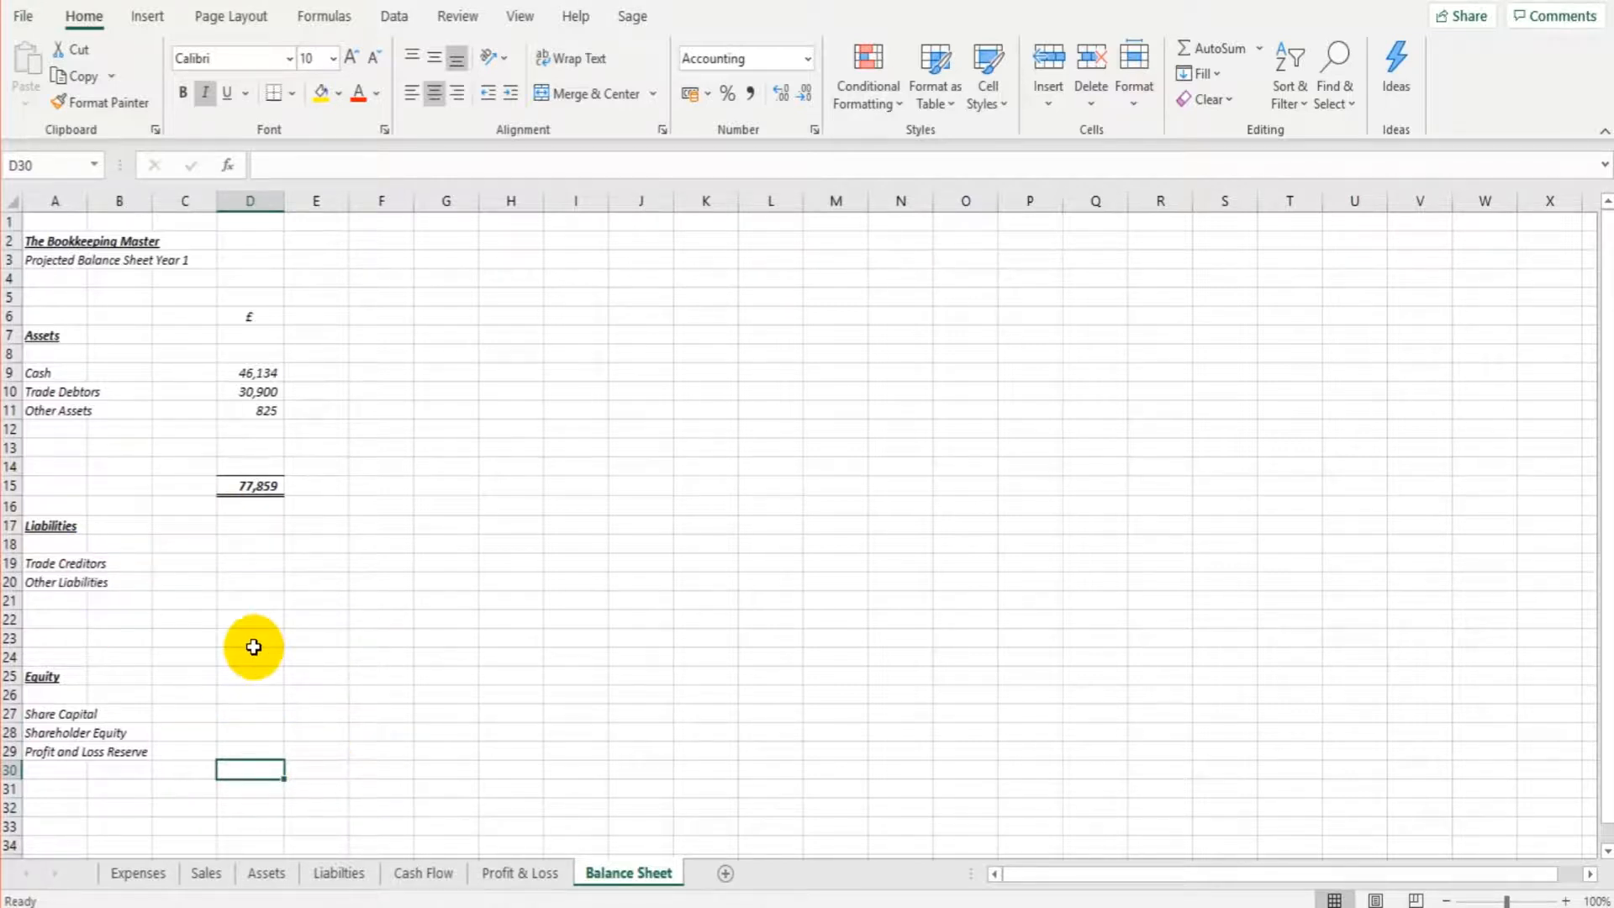
click(238, 488)
click(238, 620)
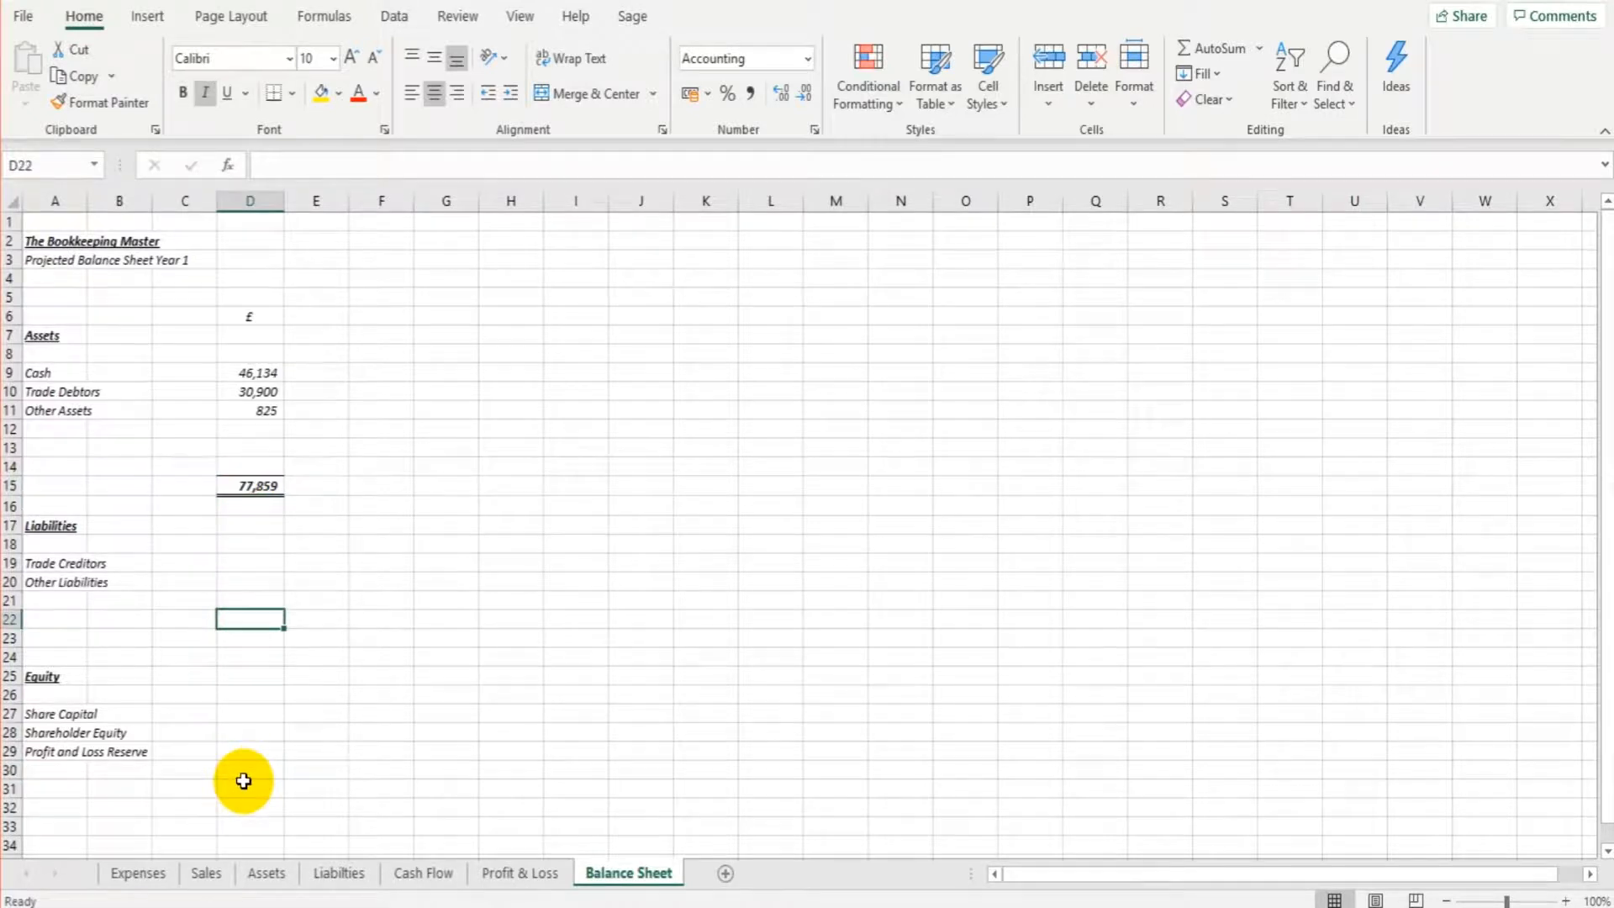
click(243, 785)
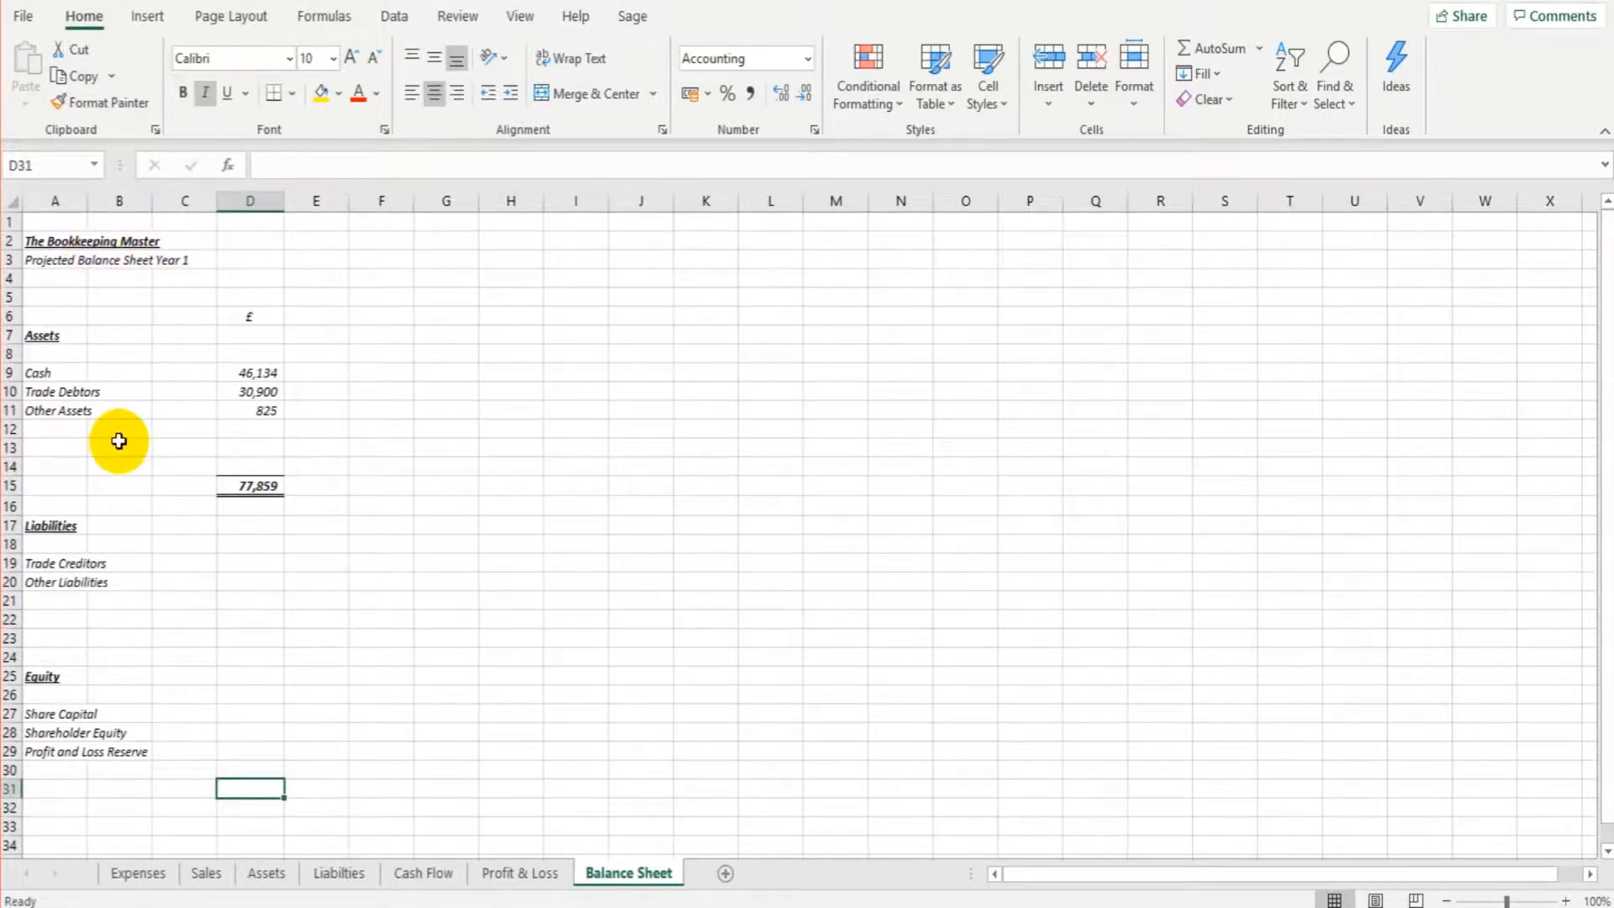
click(183, 487)
drag(242, 602, 244, 789)
click(412, 657)
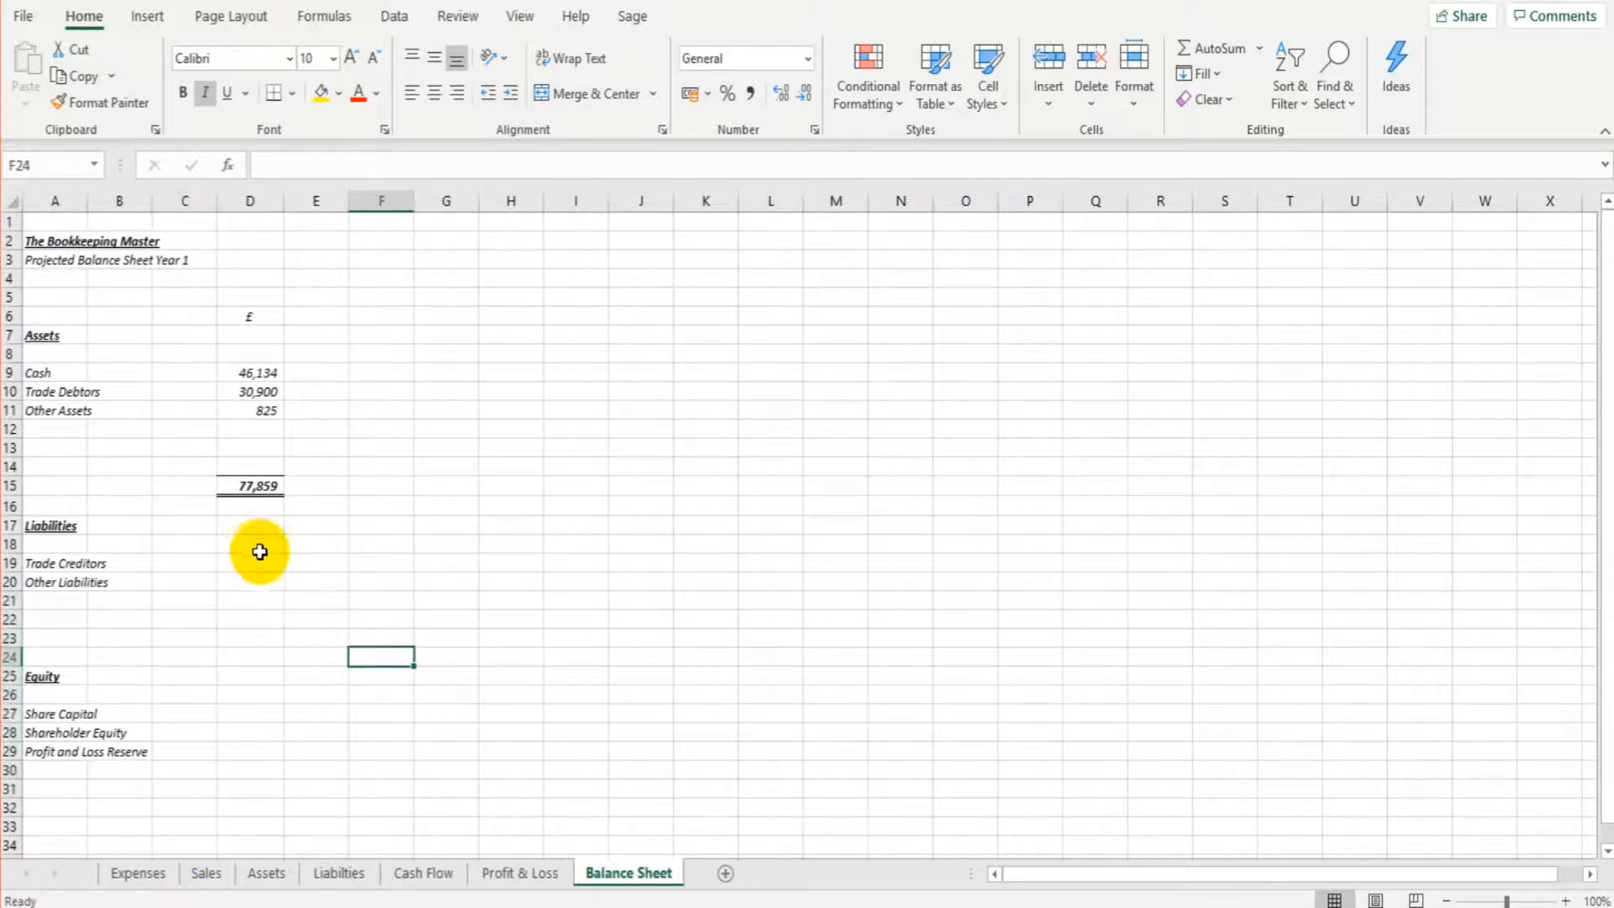
Step: Link Trade Creditors in D19 to the Year 1 Month 12 expenses total in cell N20 of the Expenses sheet
click(257, 561)
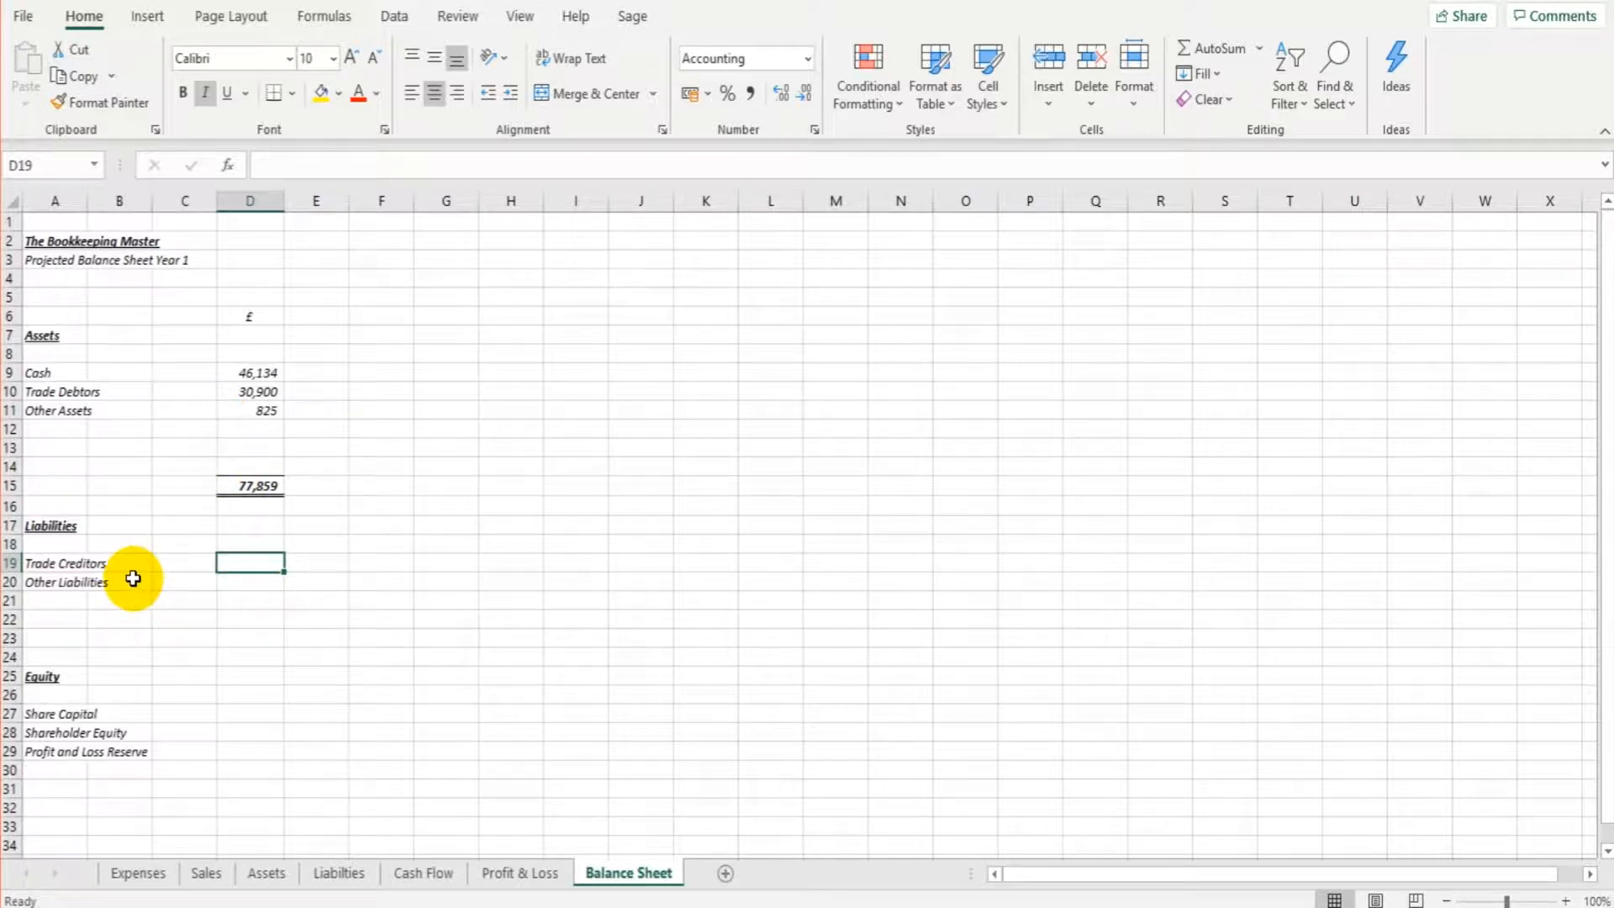
text(=)
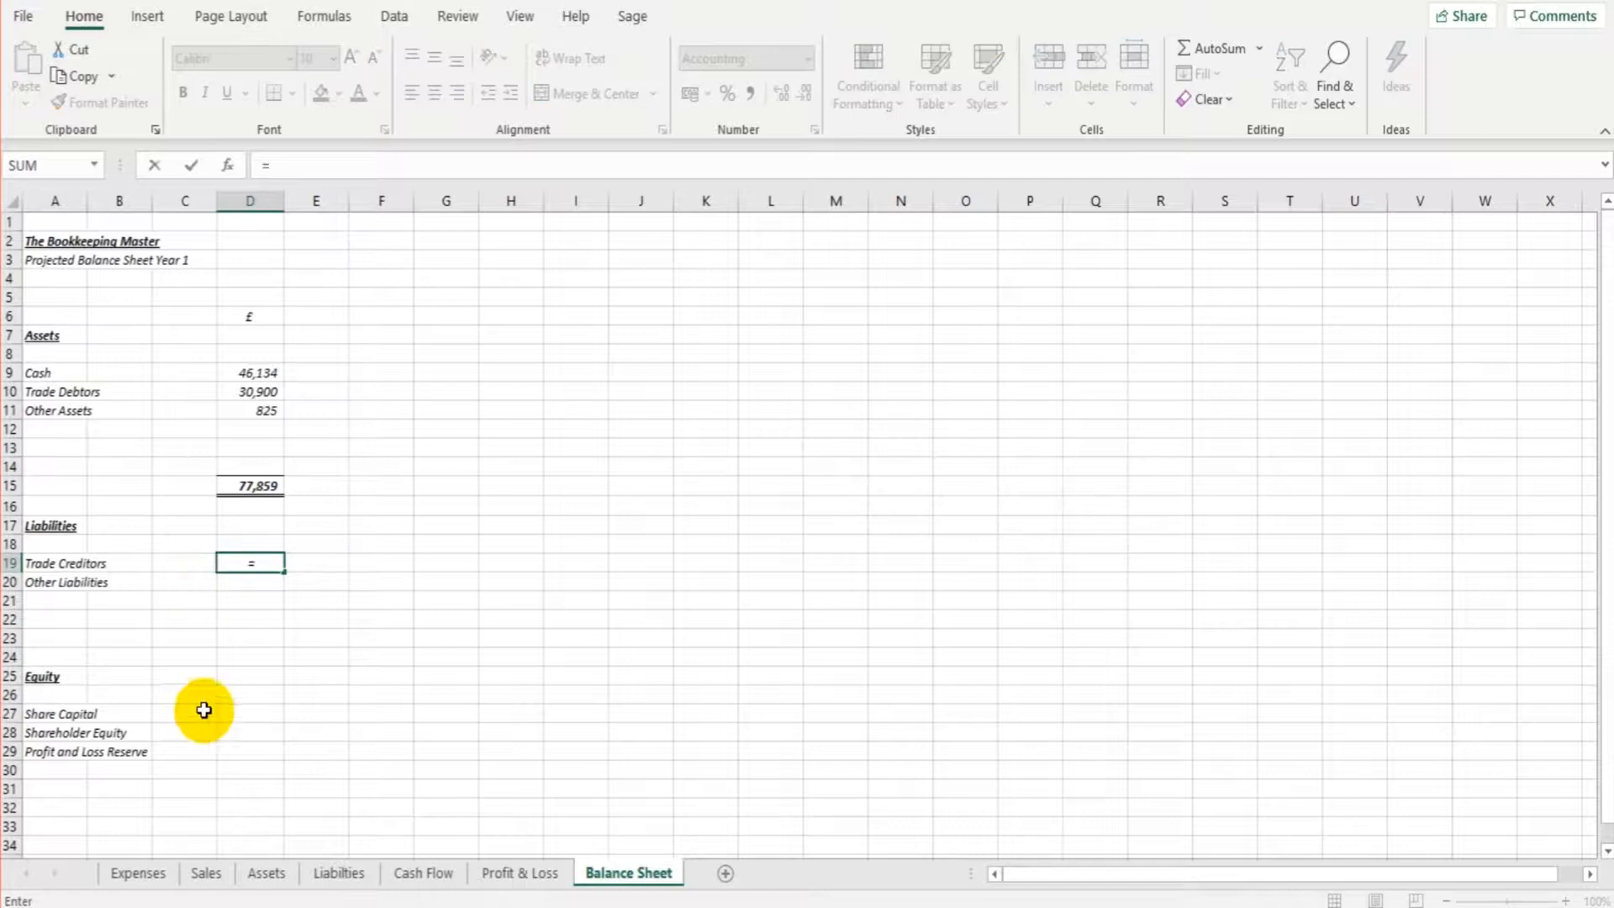
click(158, 875)
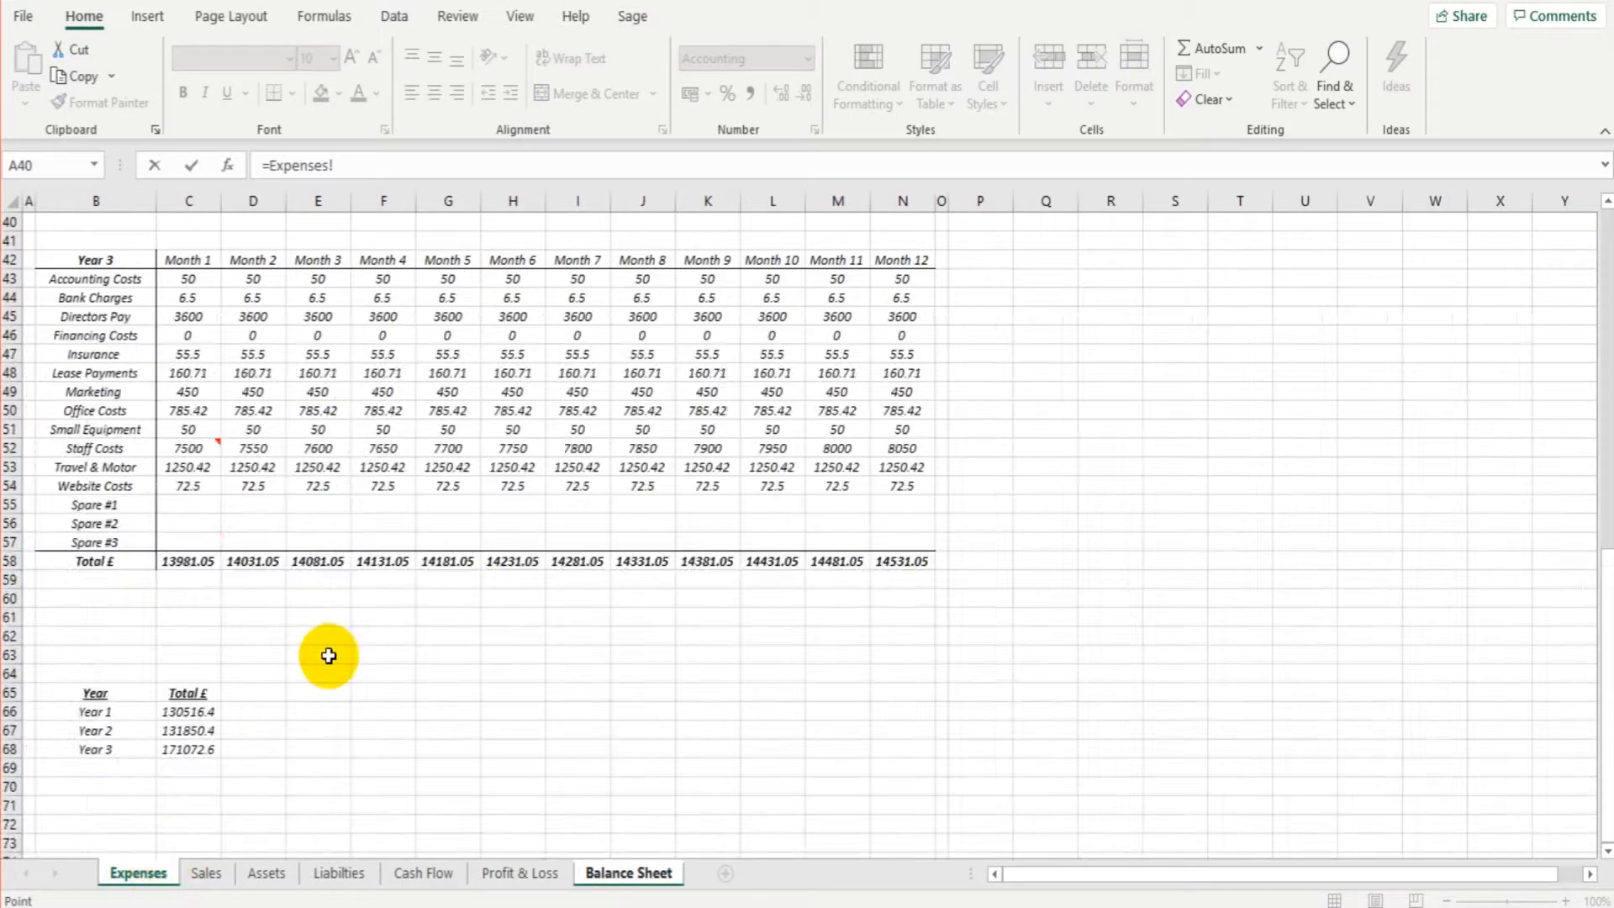
scroll(328, 652, up, 7)
scroll(330, 644, up, 6)
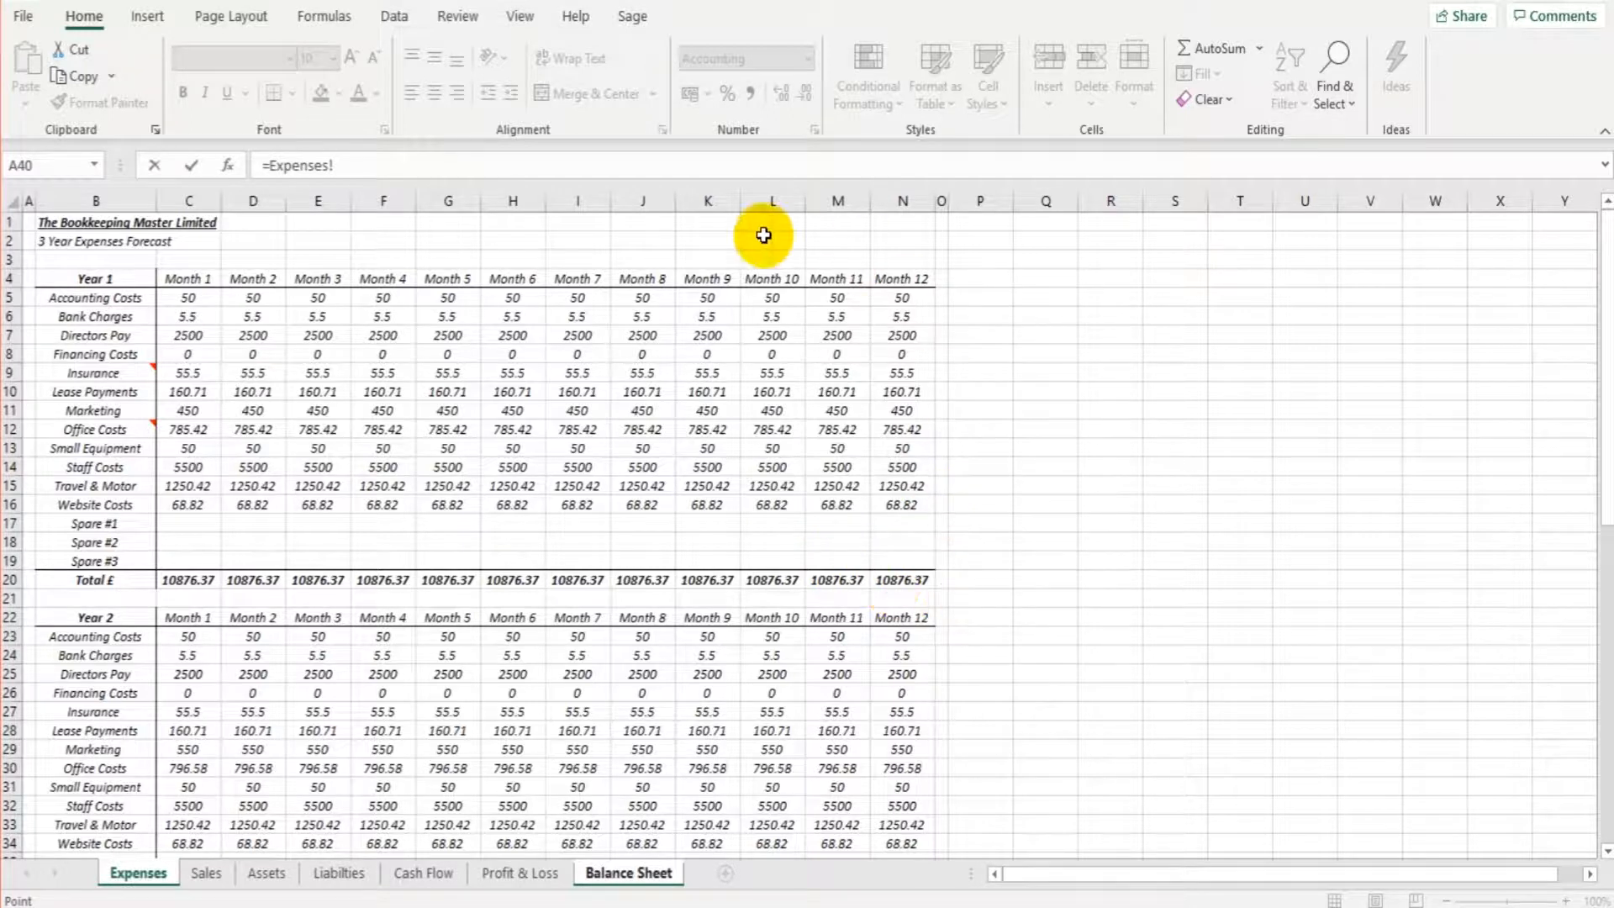
click(911, 581)
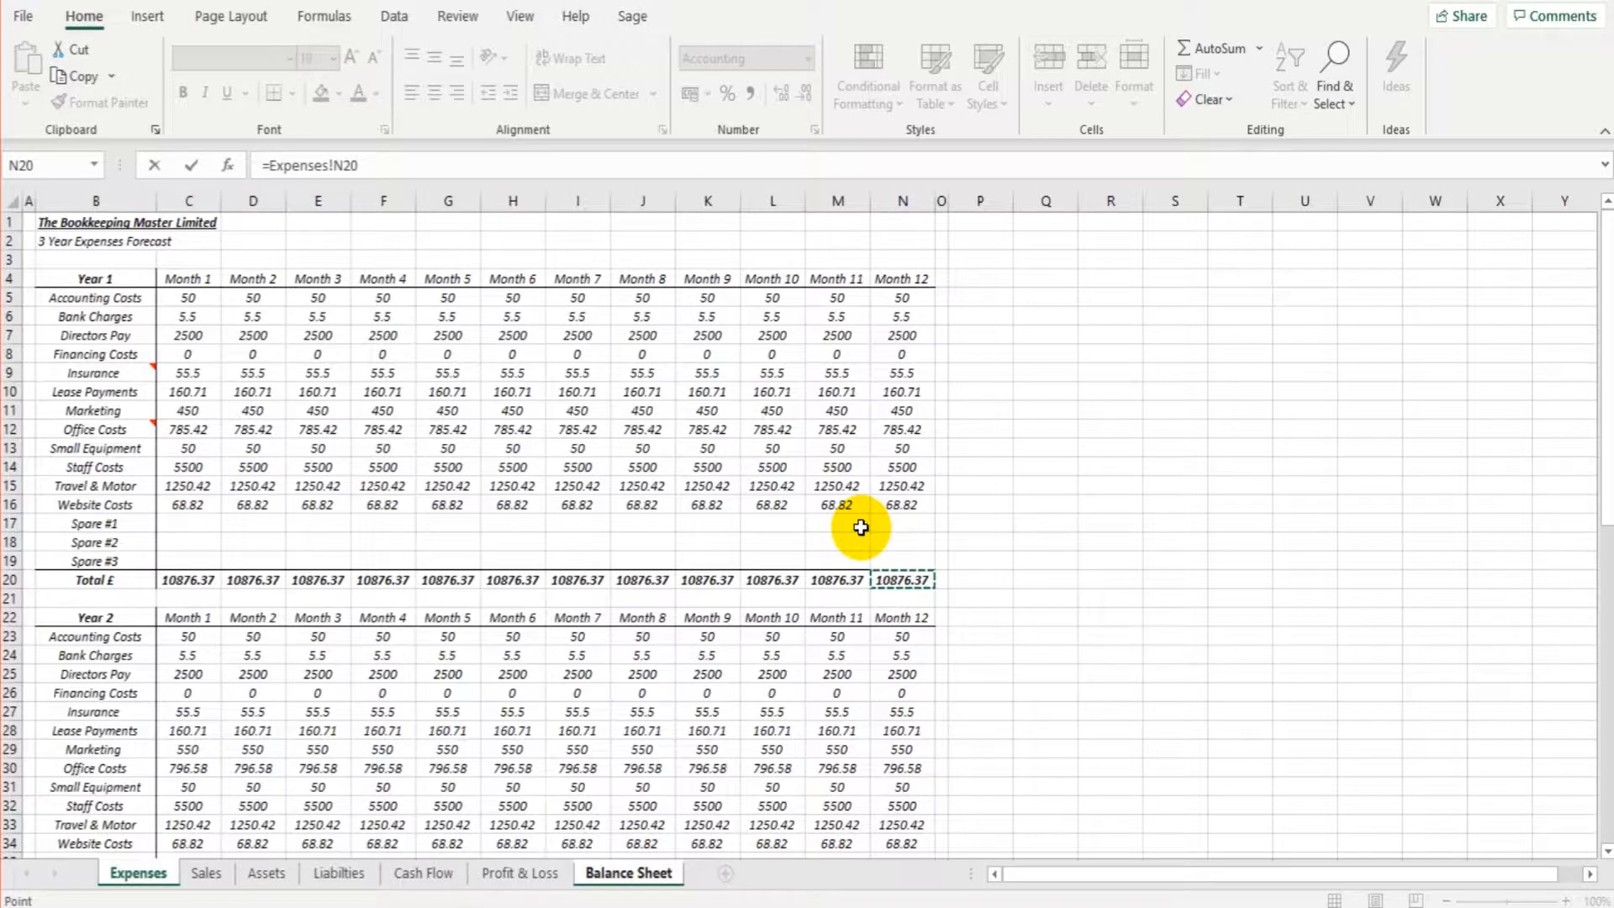
key(Return)
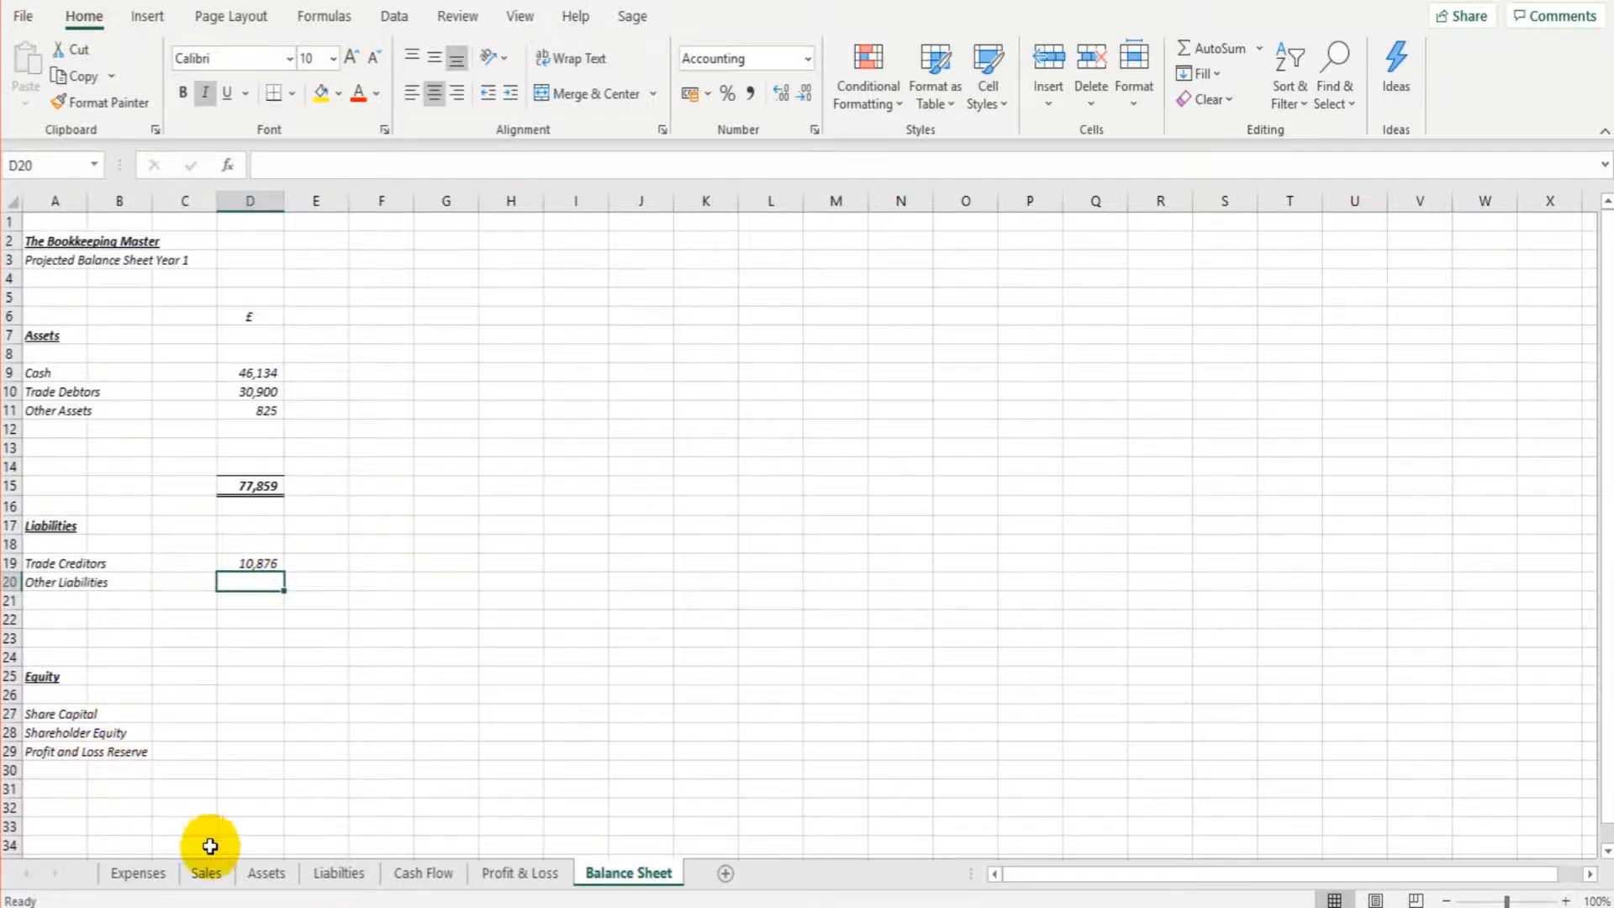
Step: Check the bank loans on the liability forecast sheet and enter 25000 for Other Liabilities in D20 of the balance sheet
click(370, 883)
scroll(320, 571, up, 5)
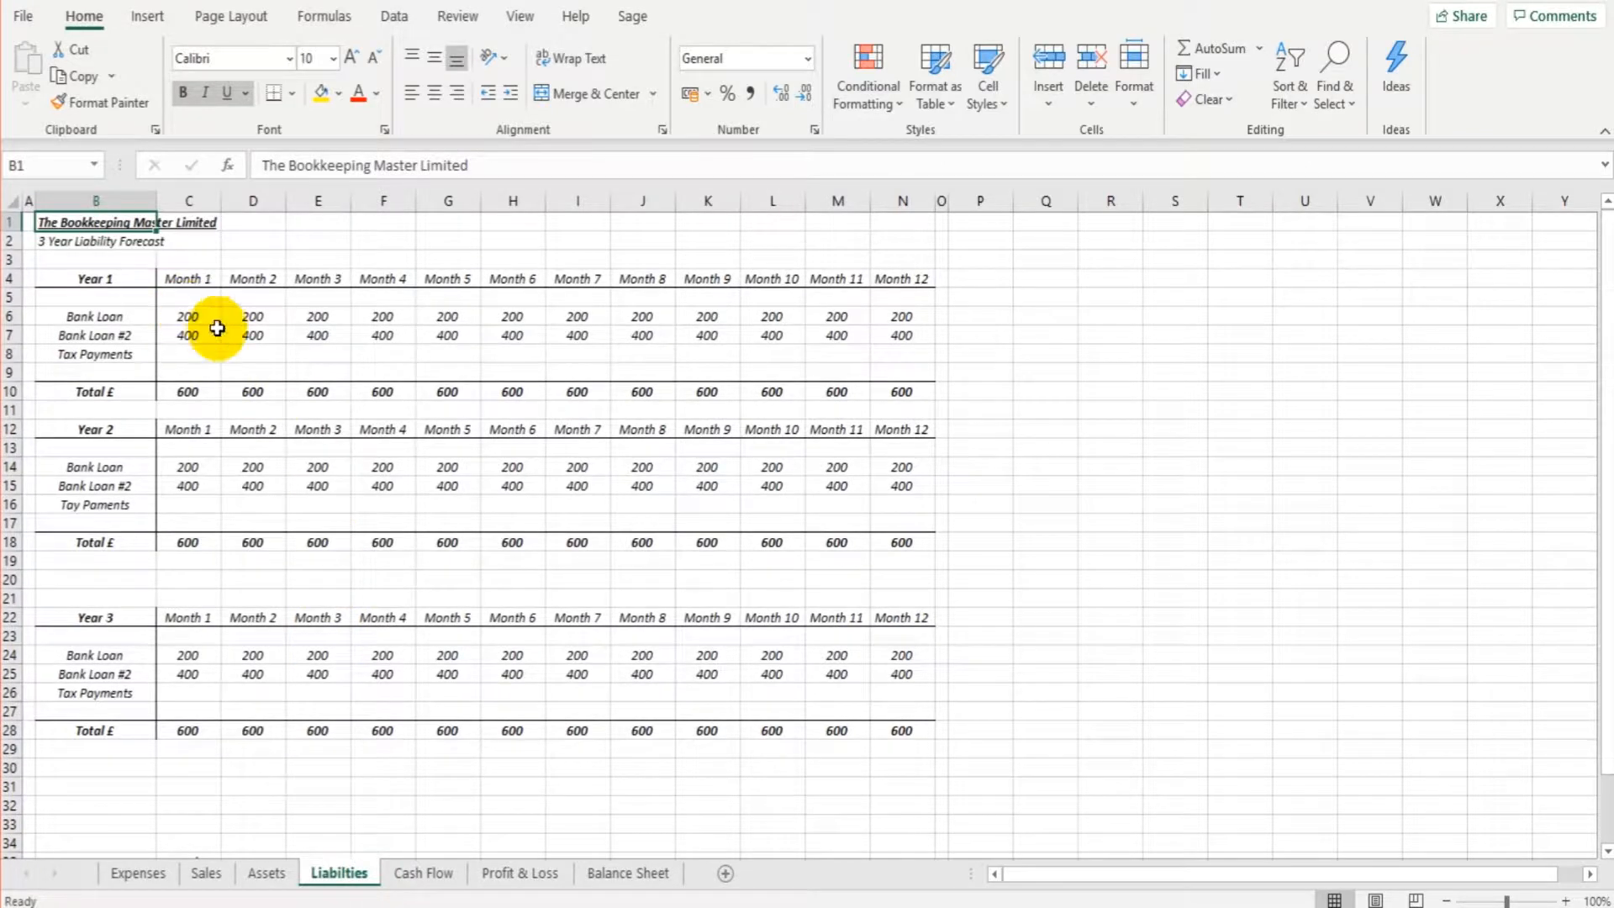
scroll(586, 544, down, 3)
drag(262, 714, 252, 766)
scroll(361, 699, up, 3)
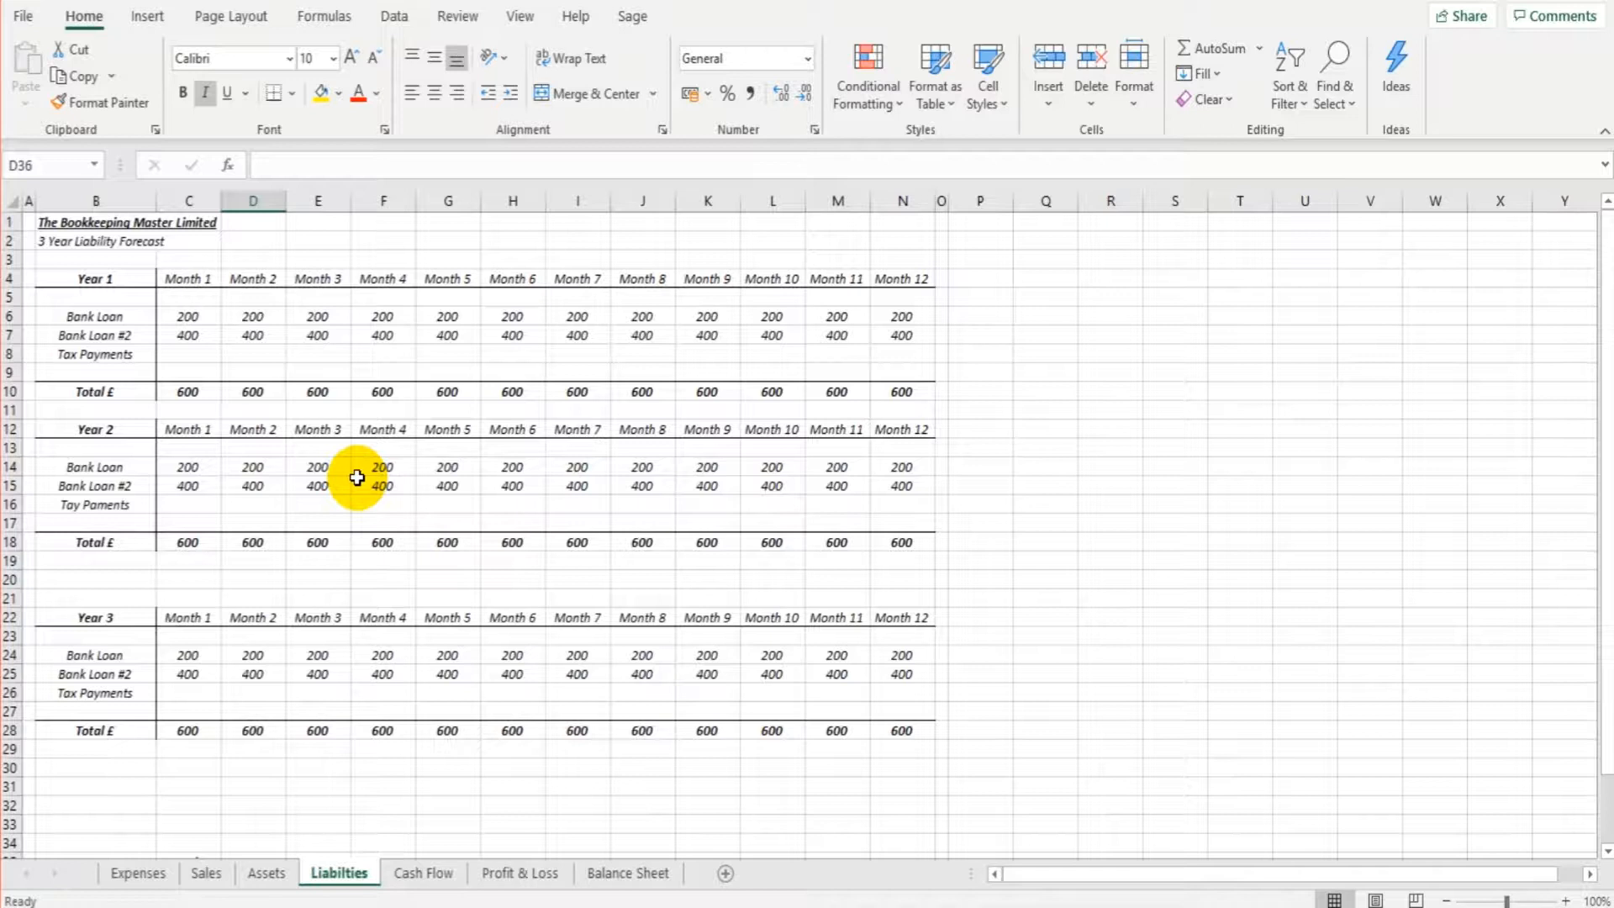
click(588, 873)
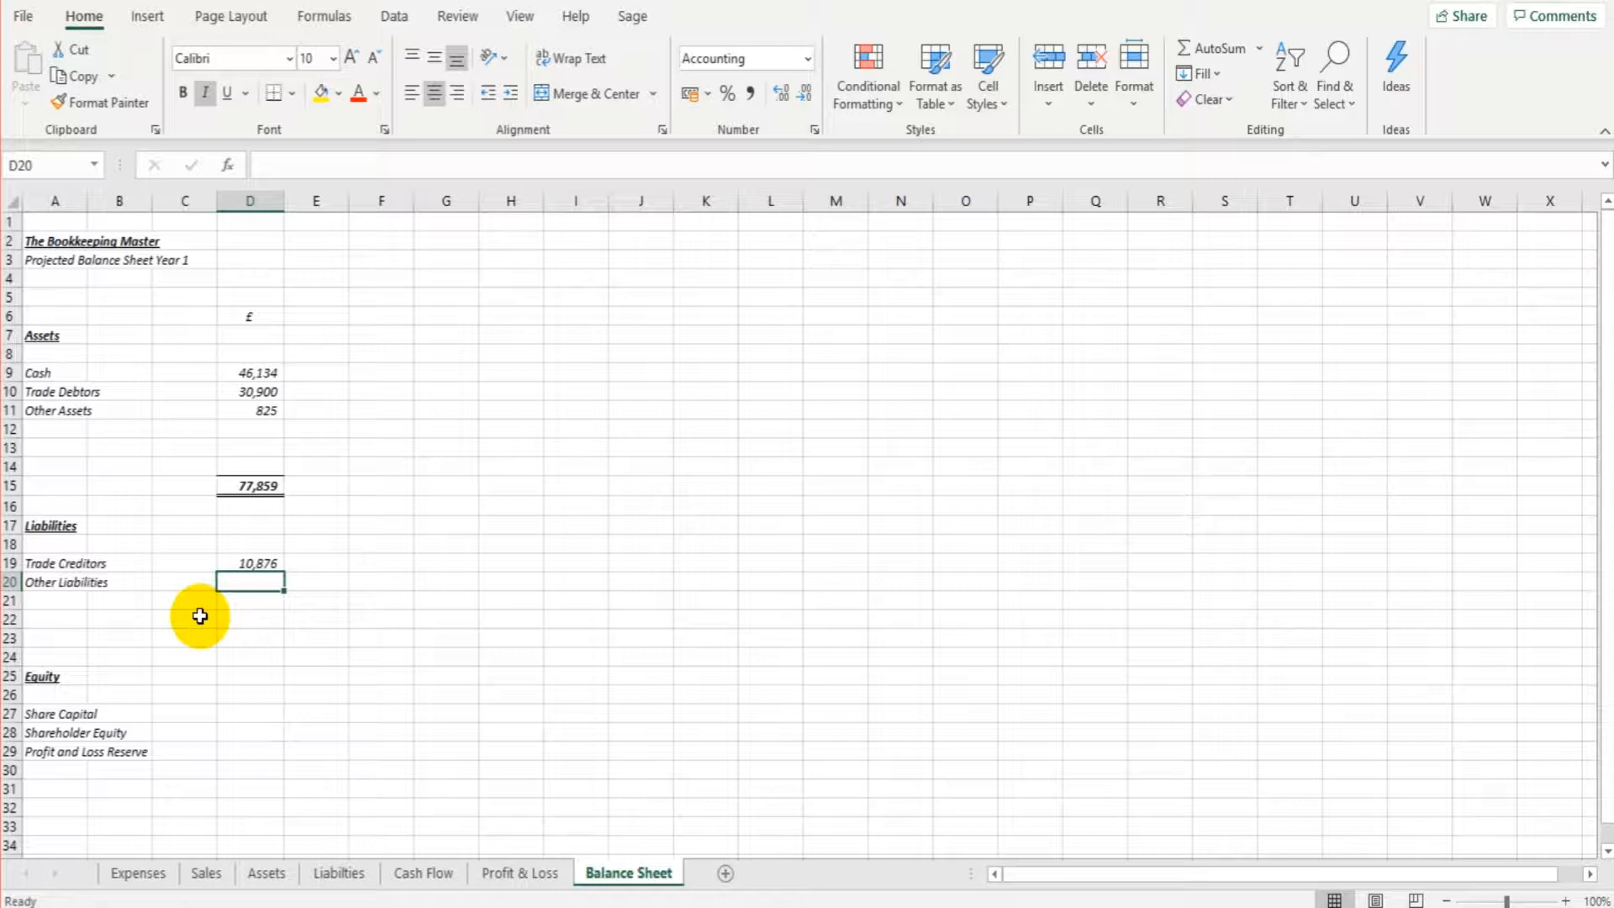
text(250)
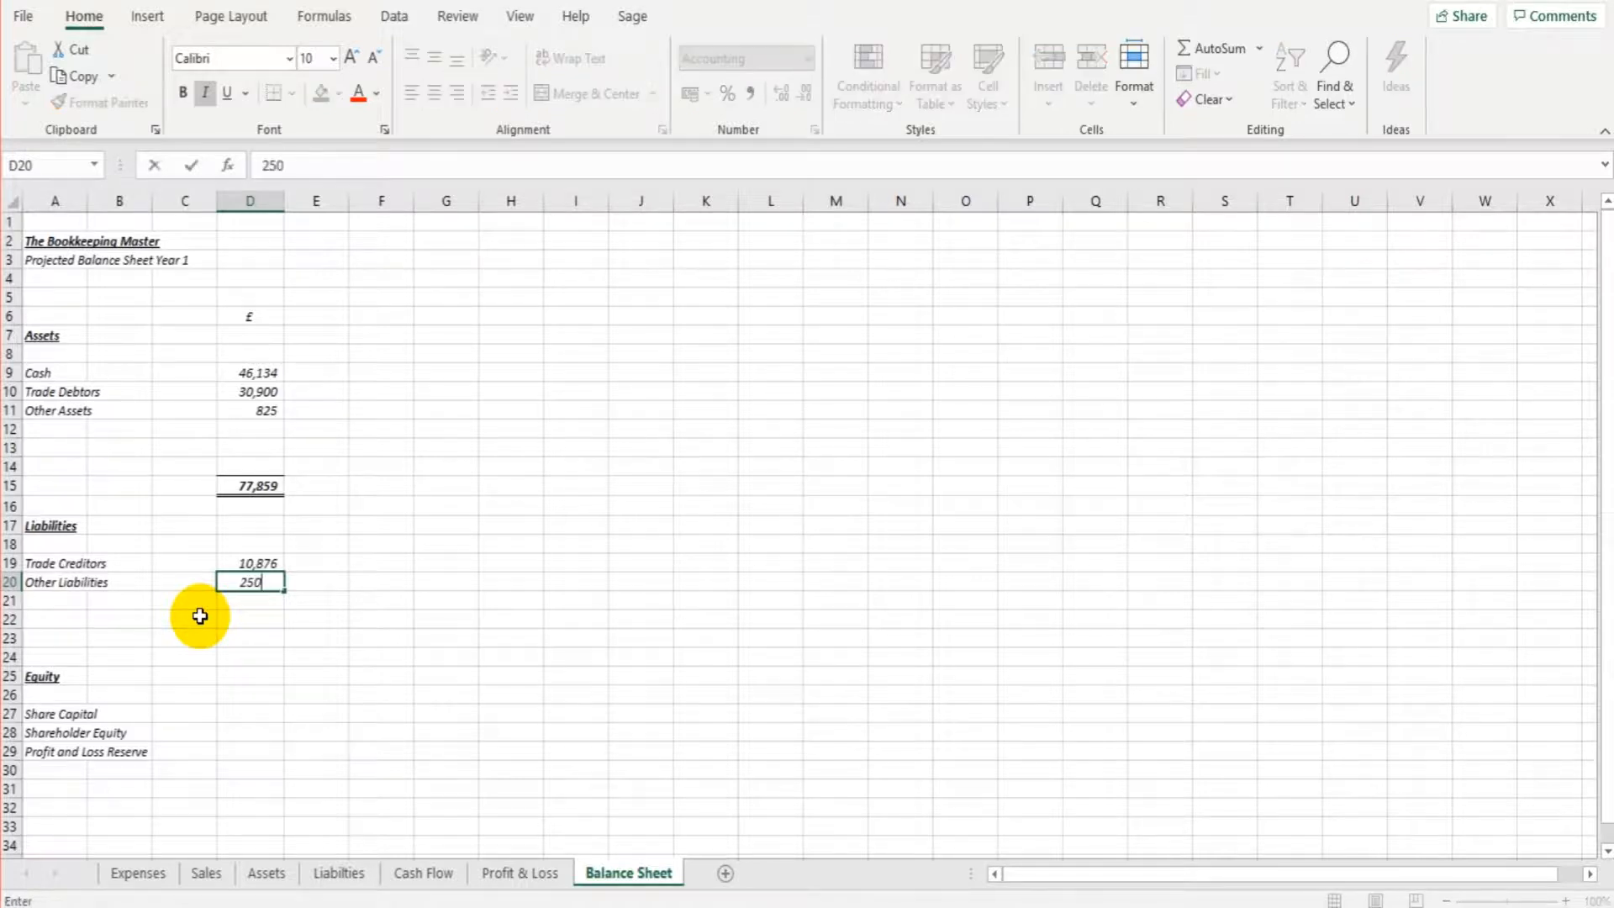
key(Return)
Step: Total the liabilities in D23 with a SUM of D19:D20
key(Return)
key(Return)
text(=)
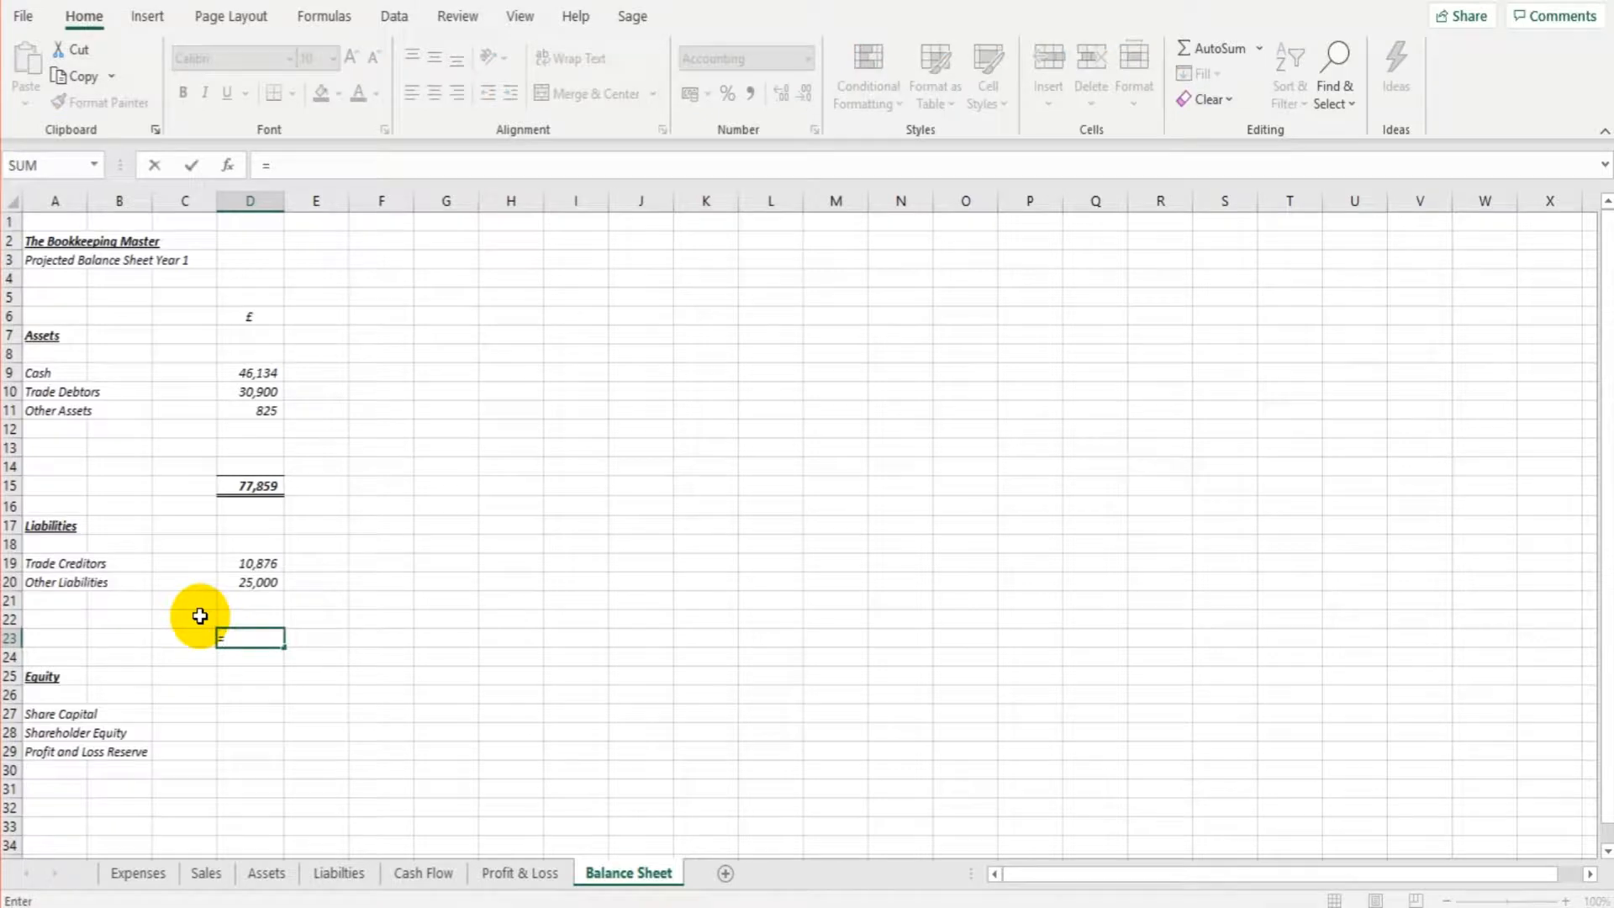
text(sum()
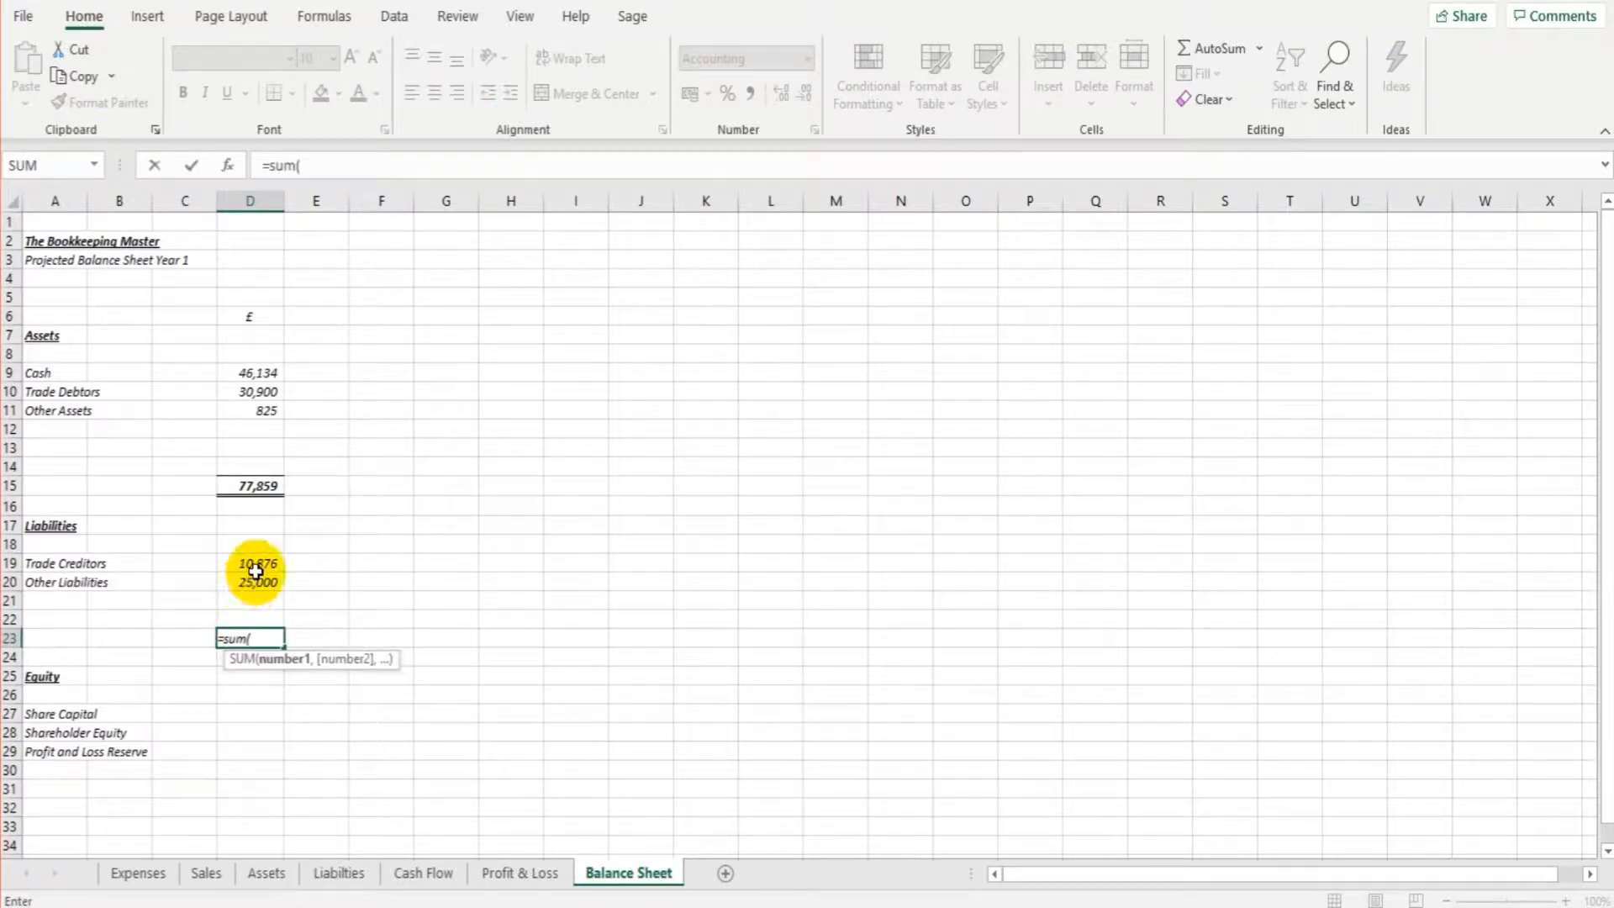
drag(256, 571, 261, 580)
key(Return)
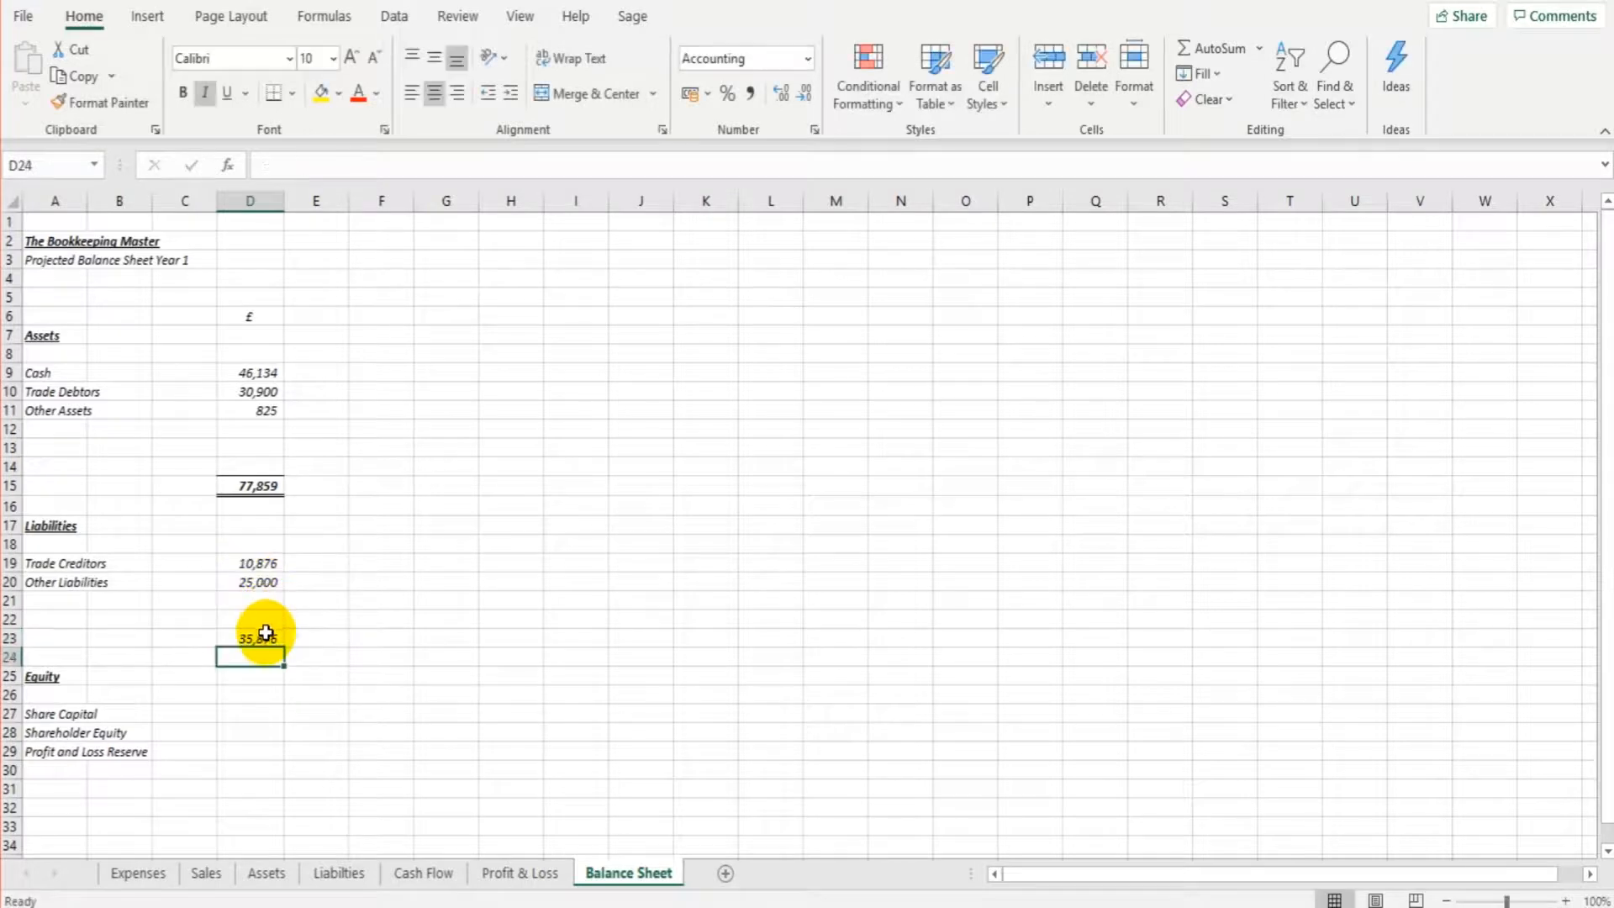
Step: Give the liabilities total in D23 a single-line top and bottom border
click(264, 638)
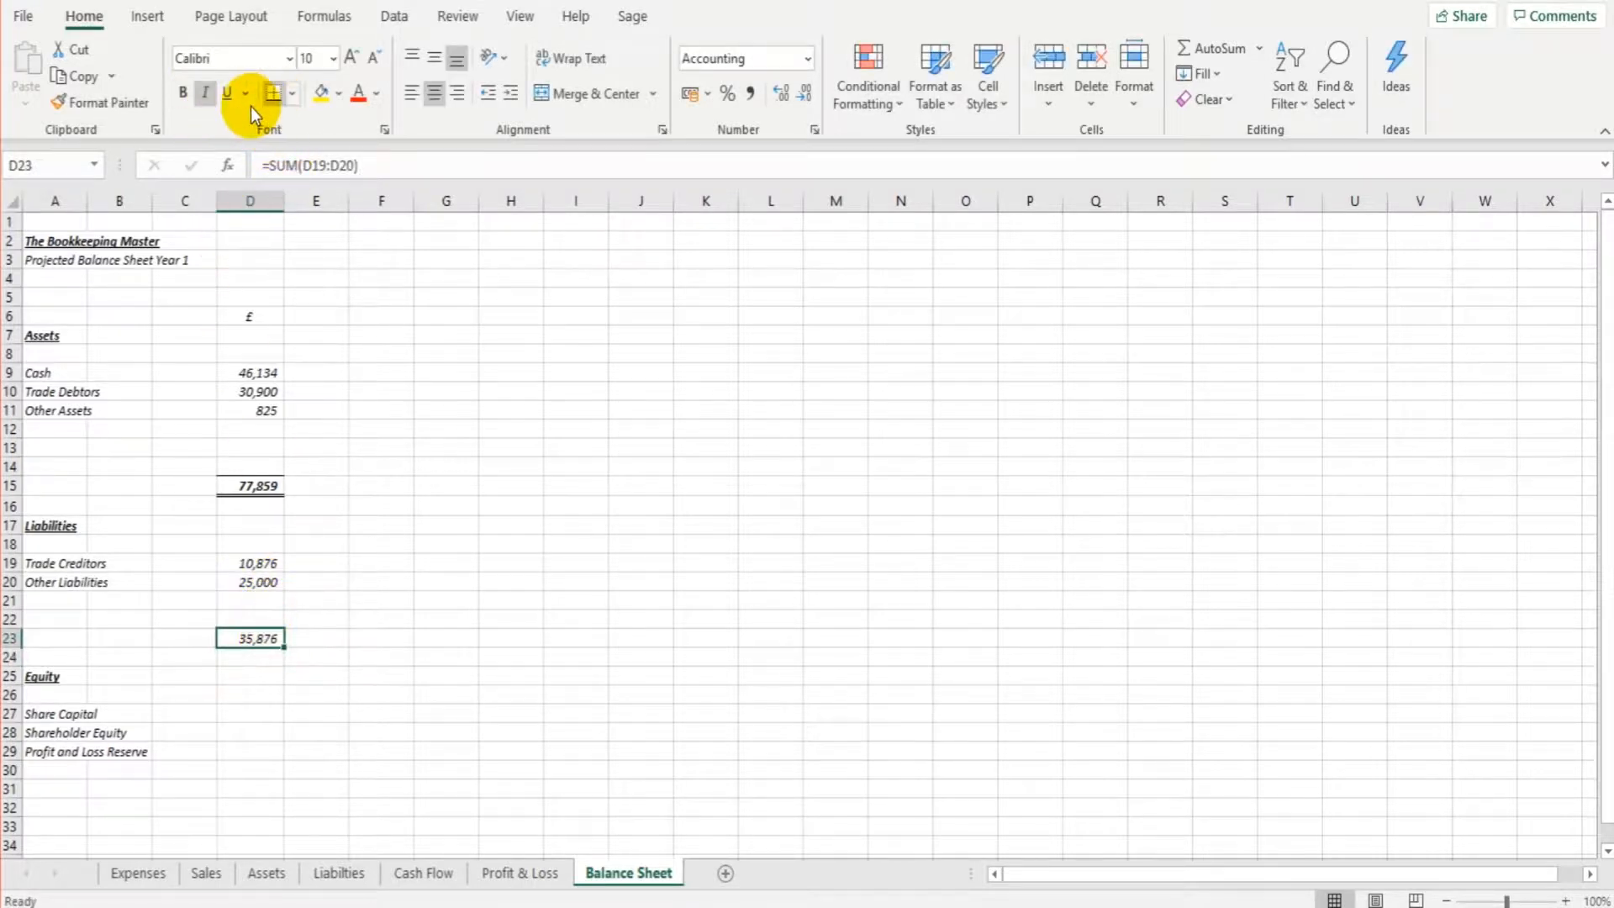
click(297, 97)
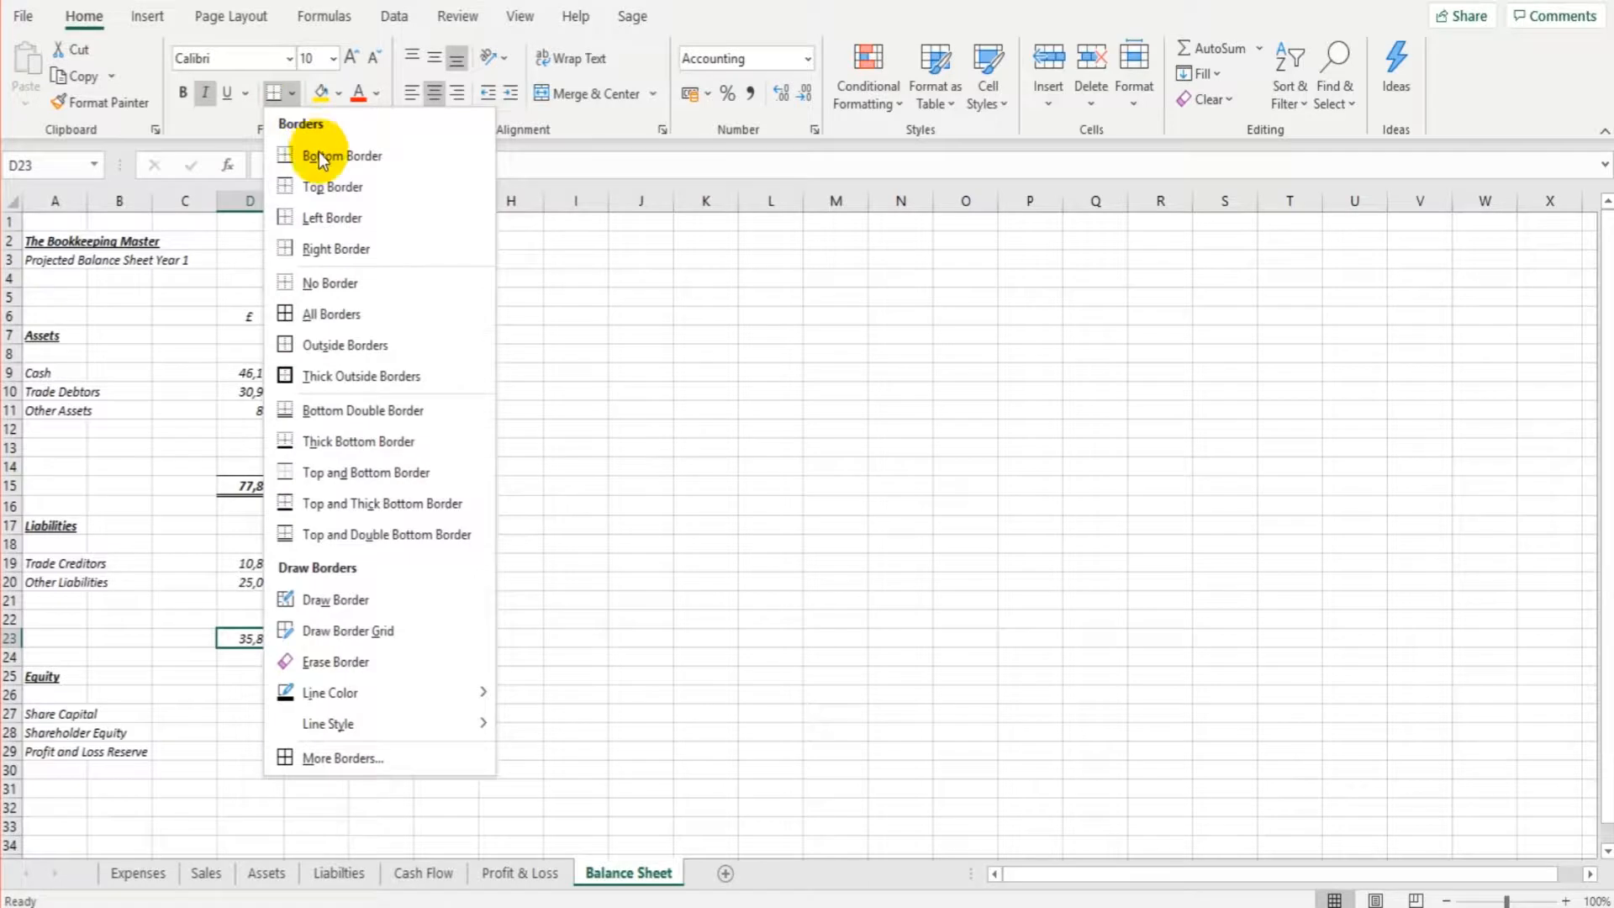
click(505, 523)
click(265, 641)
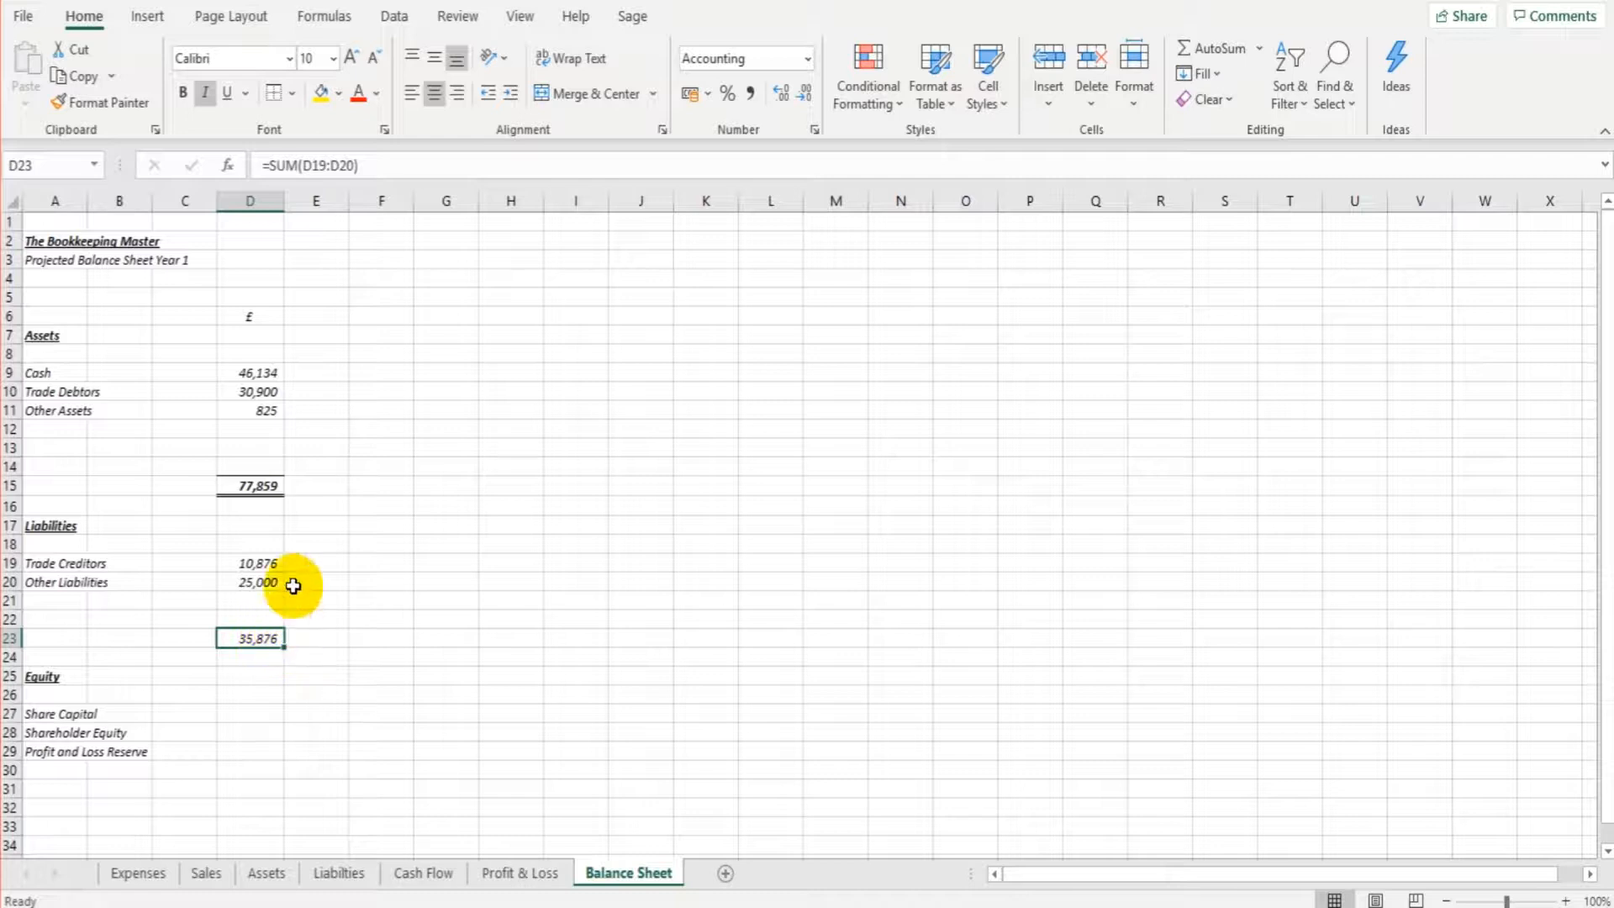
click(269, 486)
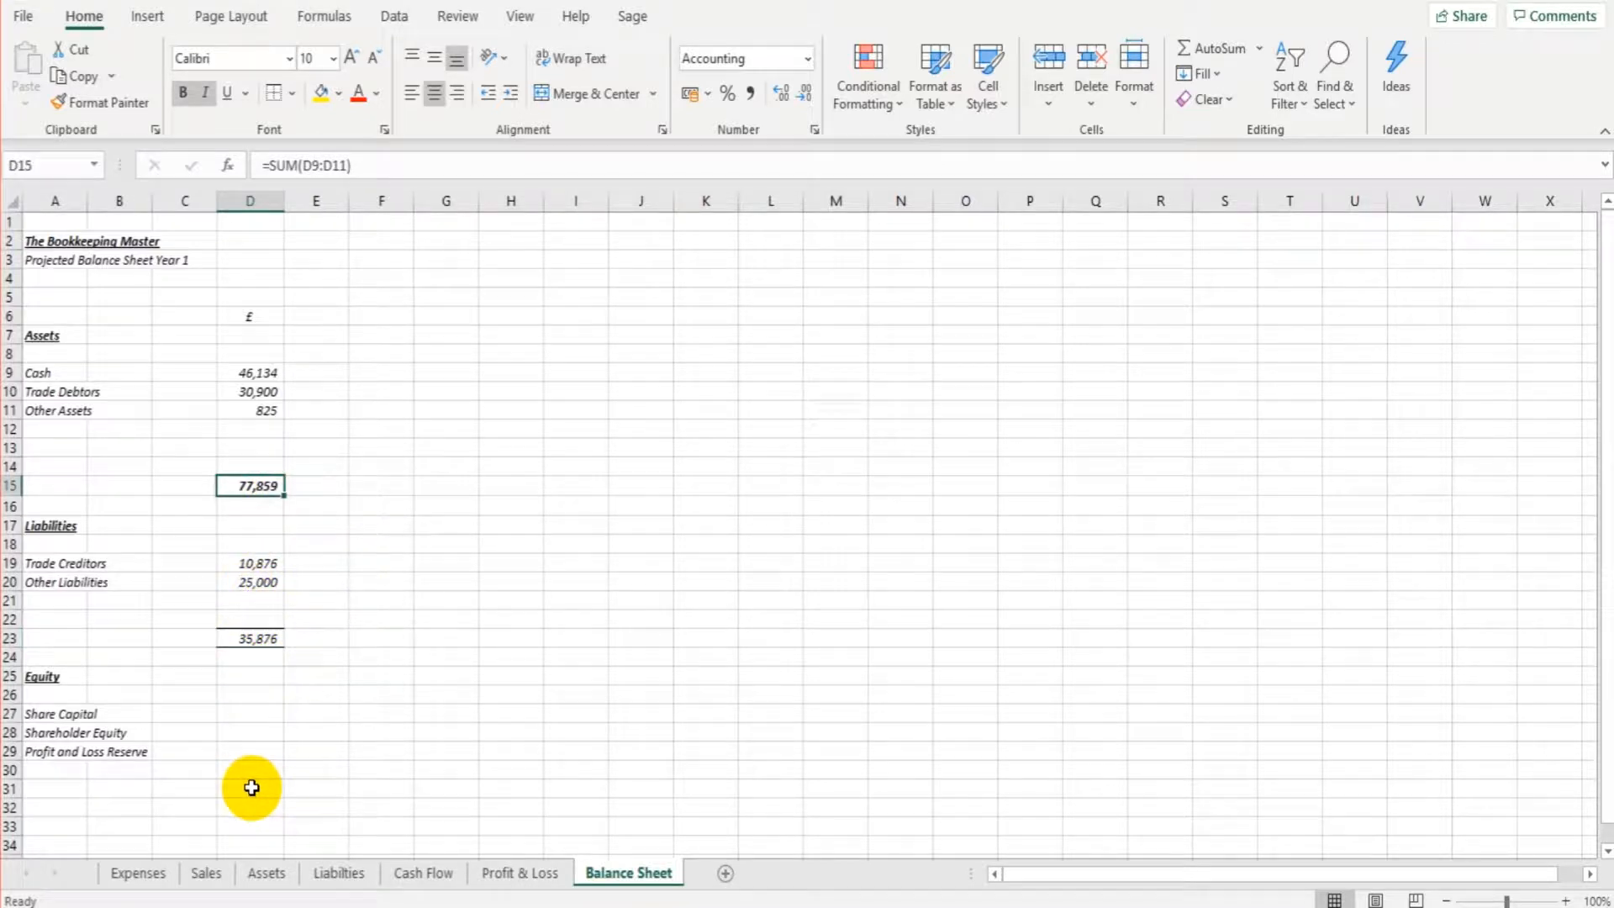
Step: Enter 100 as the Share Capital amount in D27
click(315, 706)
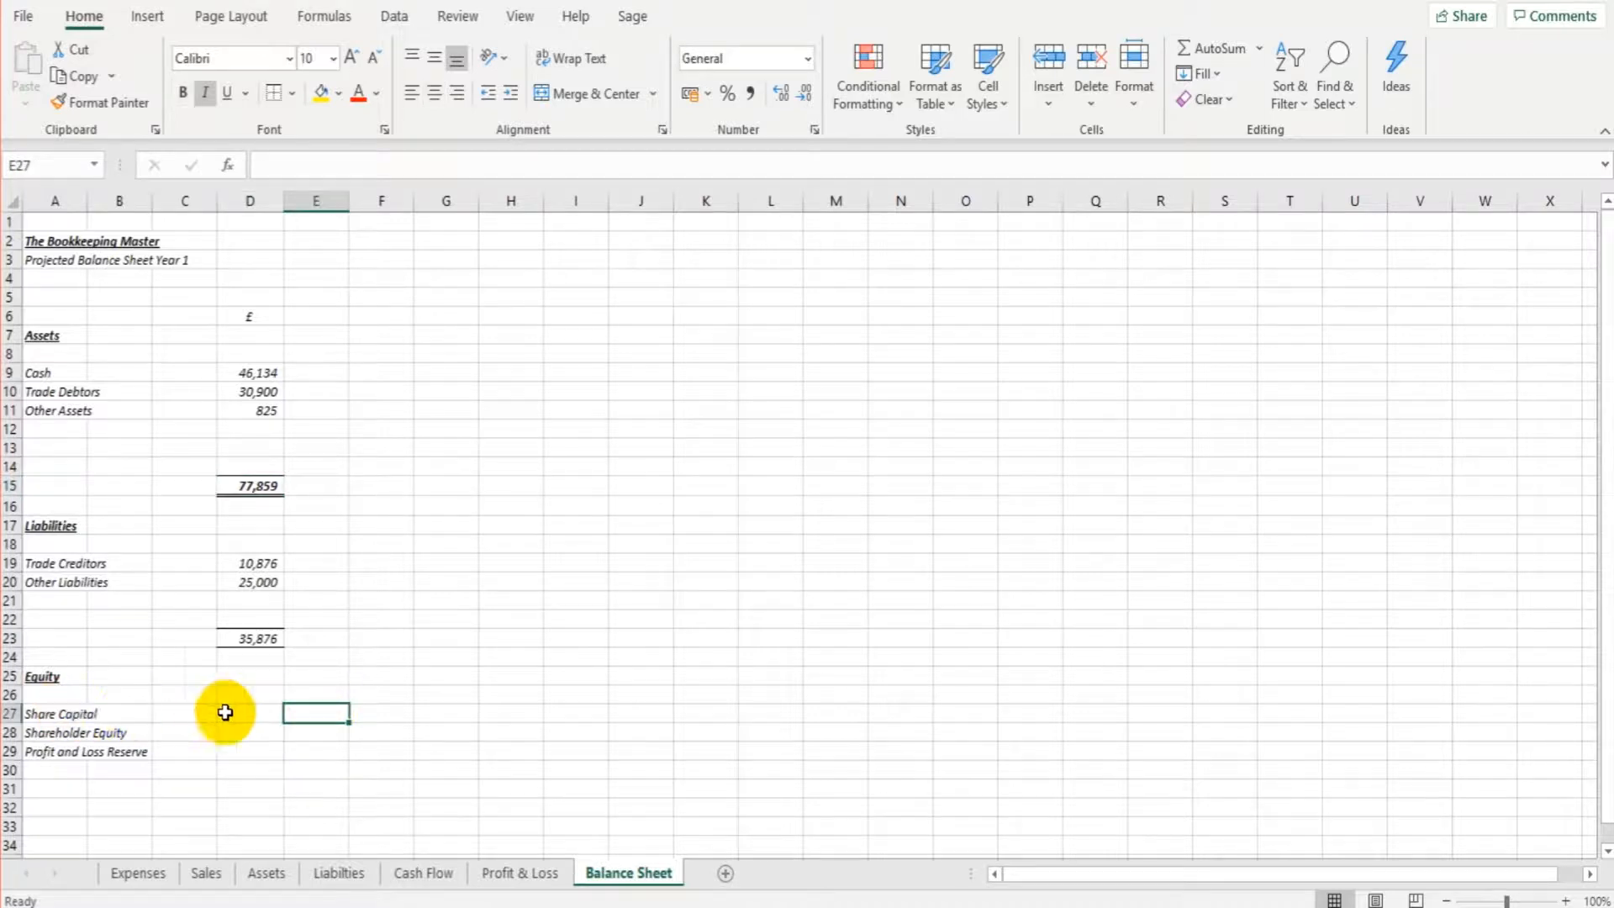
click(68, 715)
key(Right)
key(Right)
key(Right)
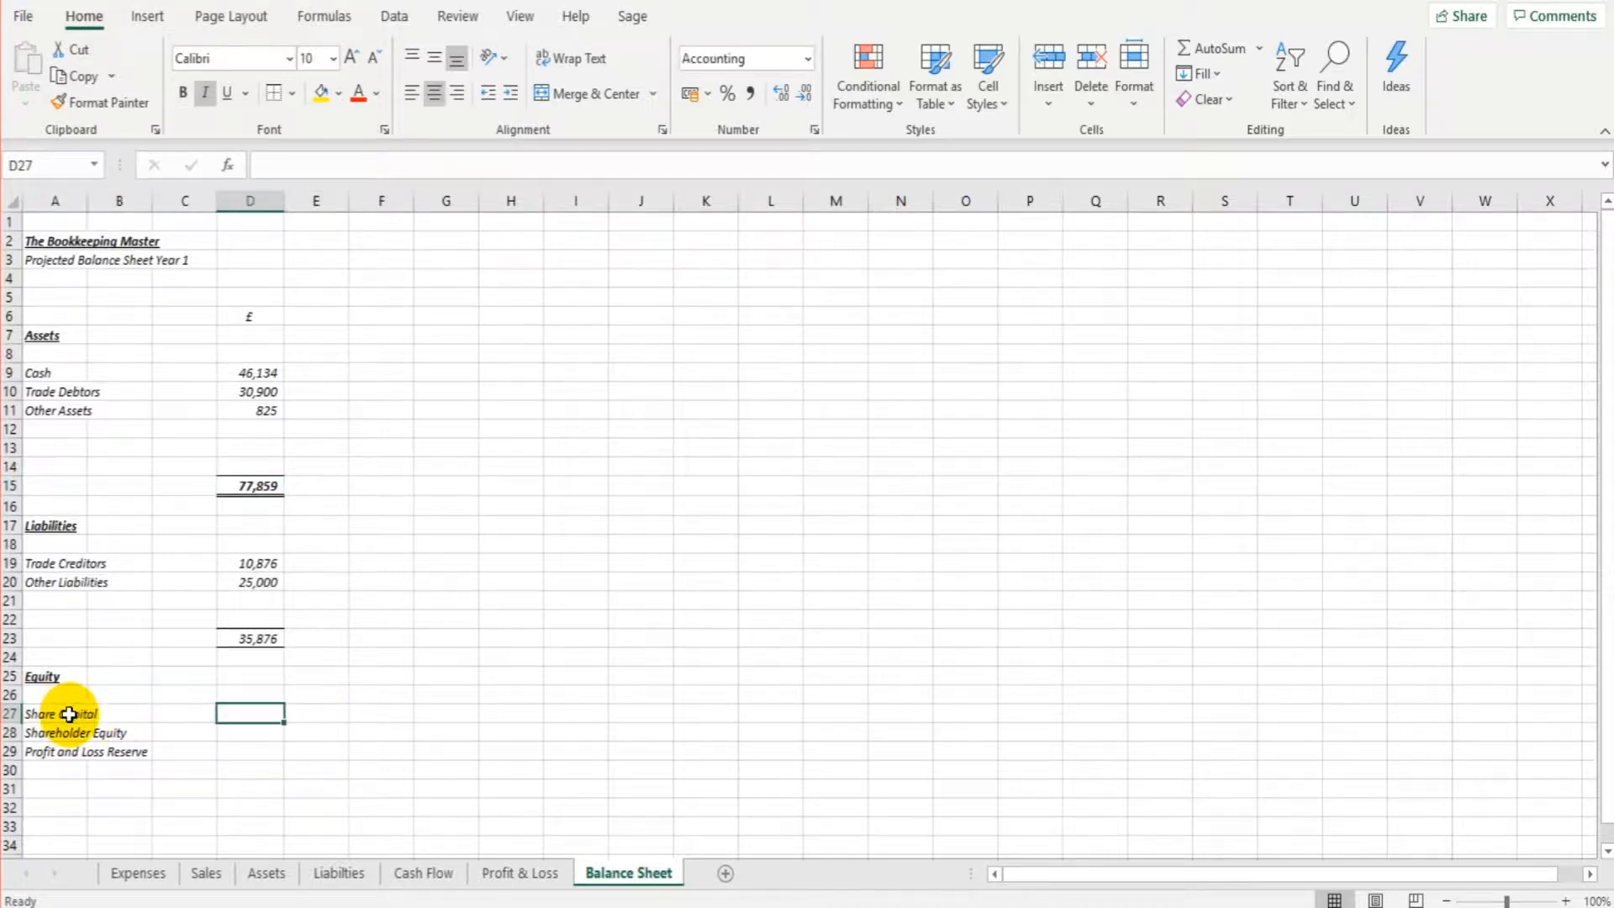
text(100)
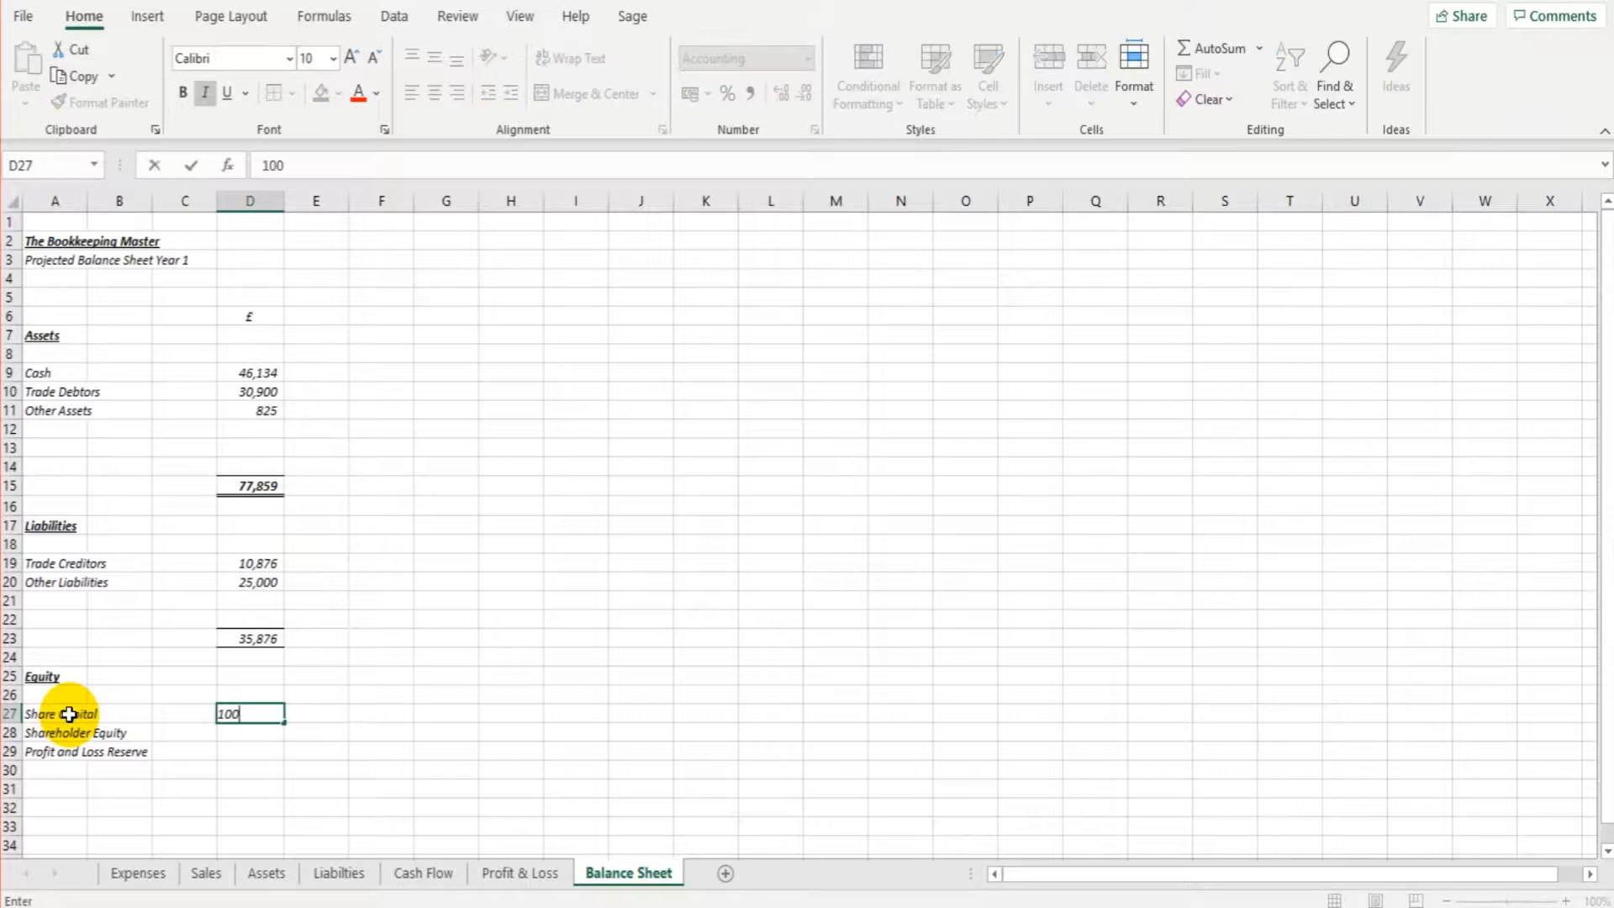
key(Return)
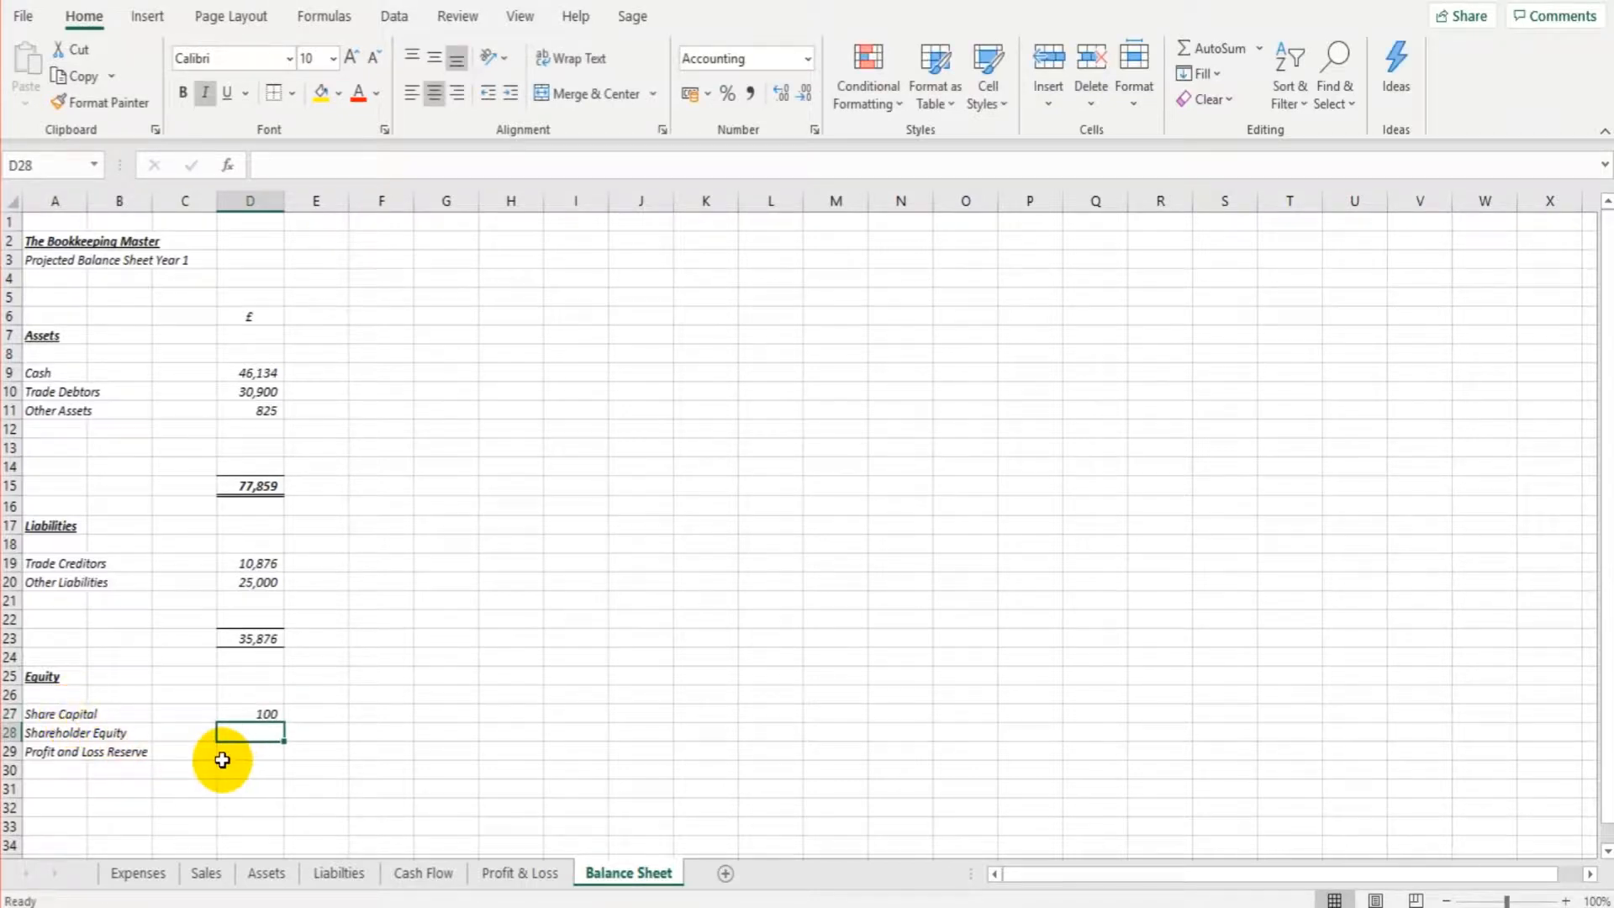
Step: Link the Profit and Loss Reserve in D29 to the Year 1 projected net profit in D23 of the Profit & Loss sheet
click(250, 751)
text(=)
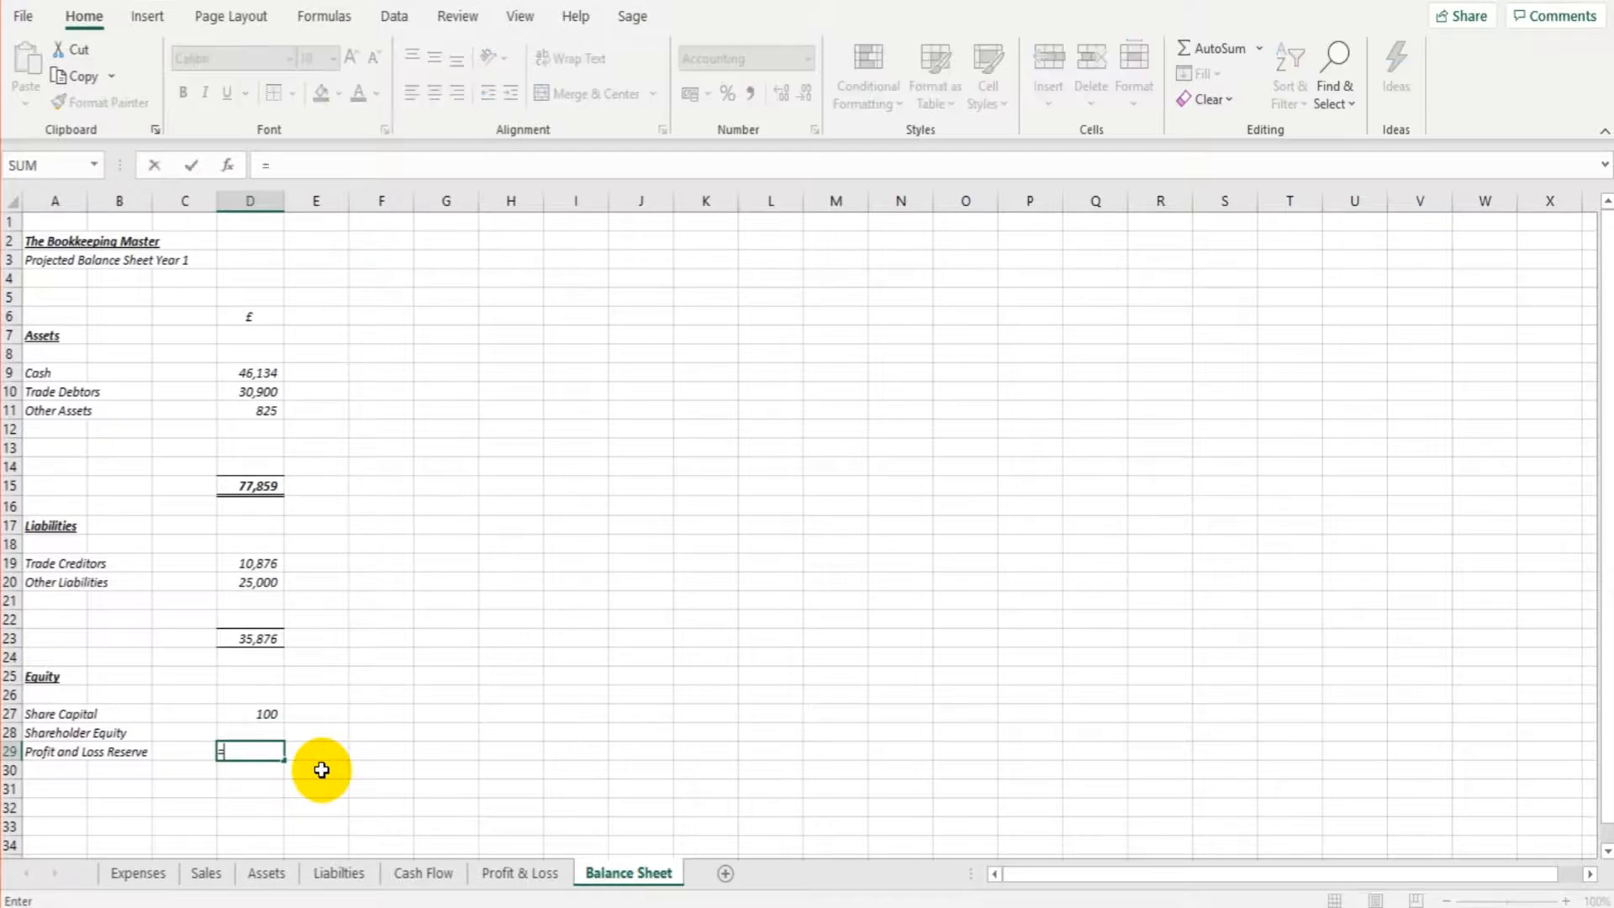
click(507, 876)
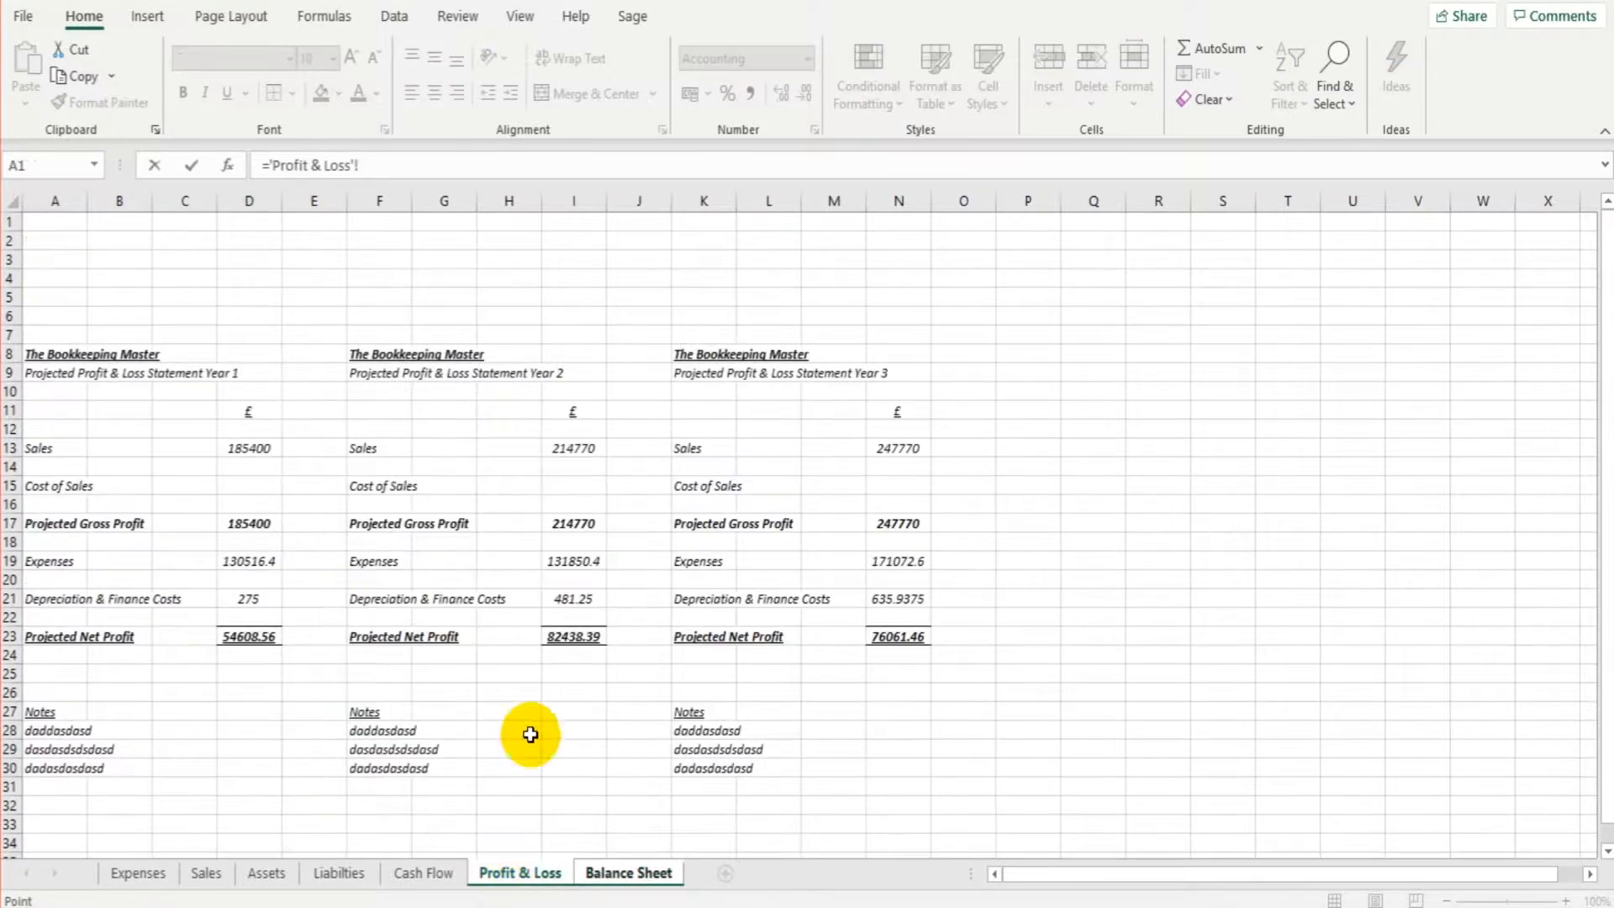
click(264, 641)
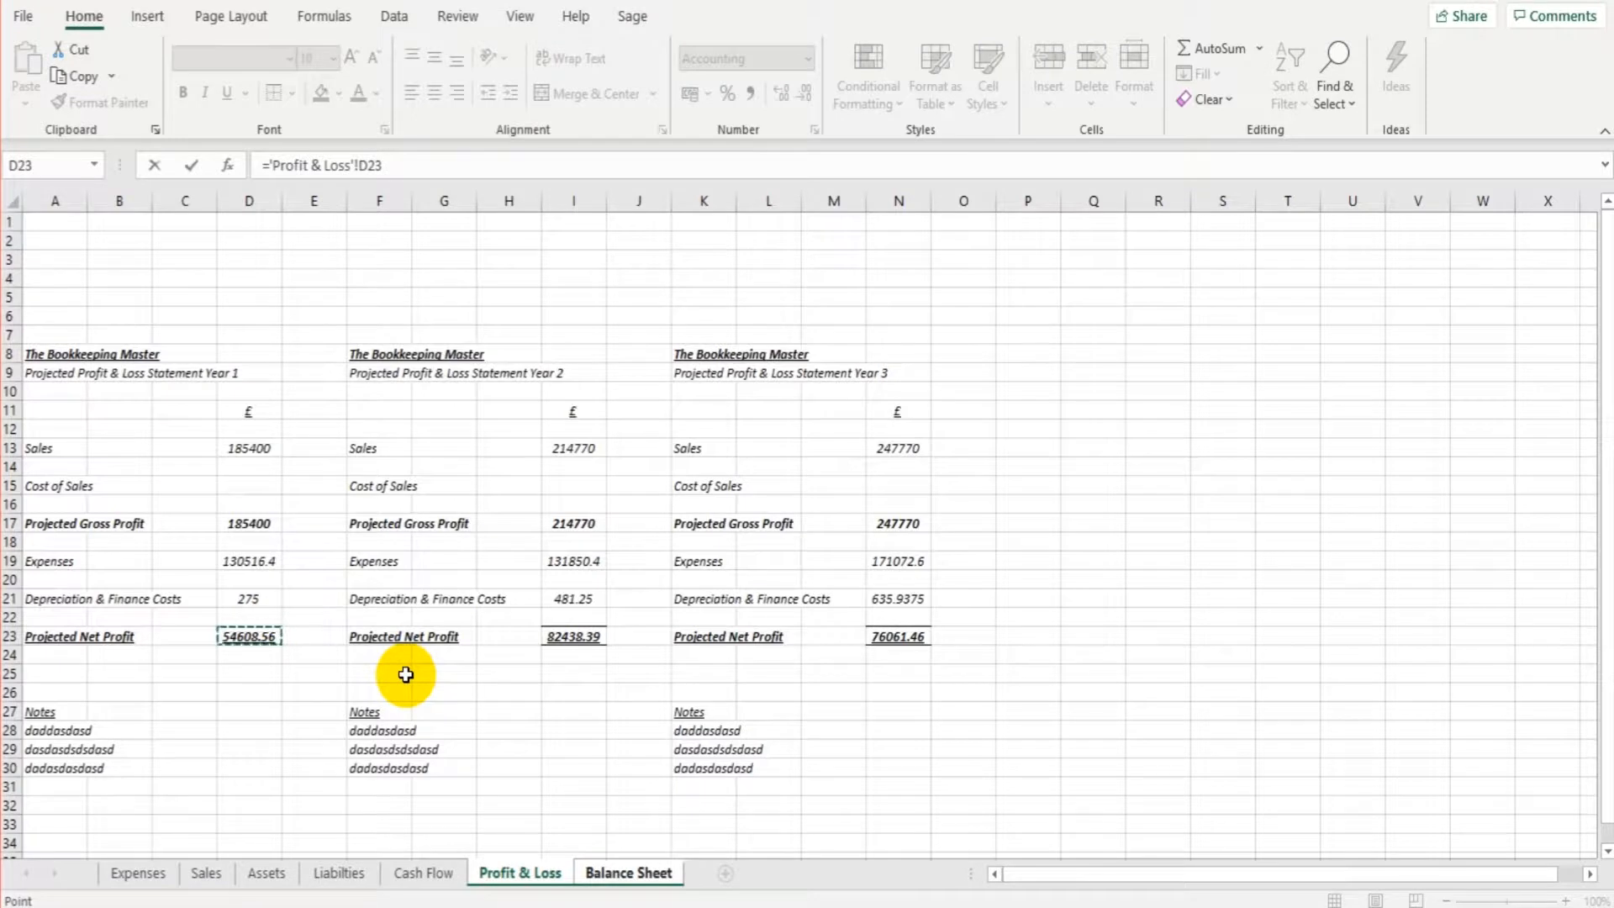
key(Return)
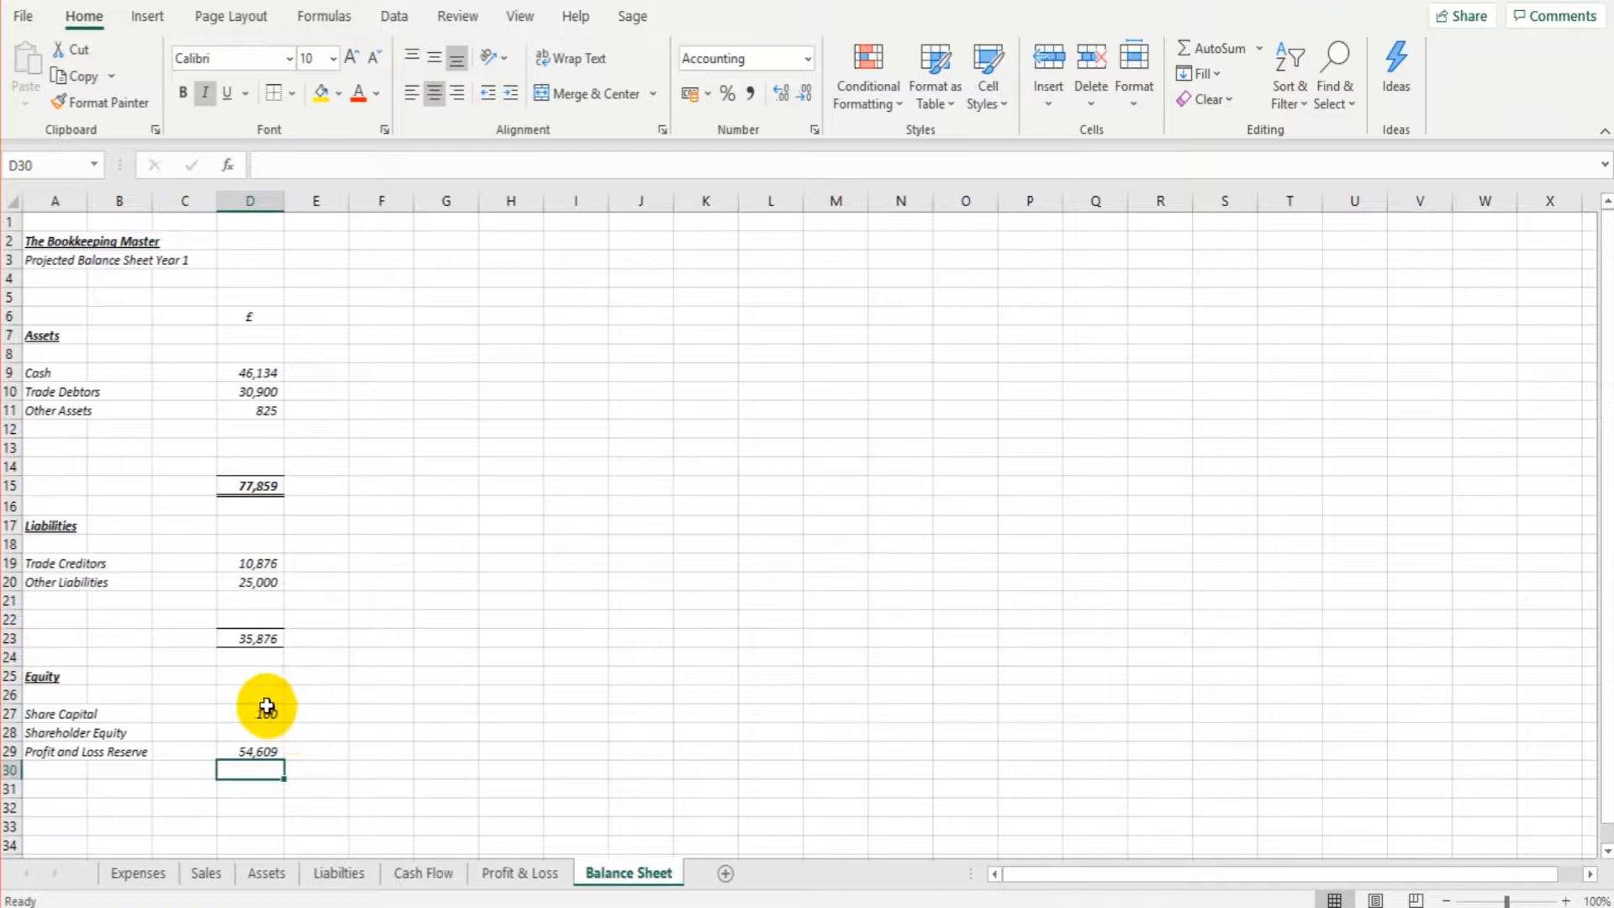
Step: Subtract 10000 from the linked net profit in the Profit and Loss Reserve formula in D29
click(271, 751)
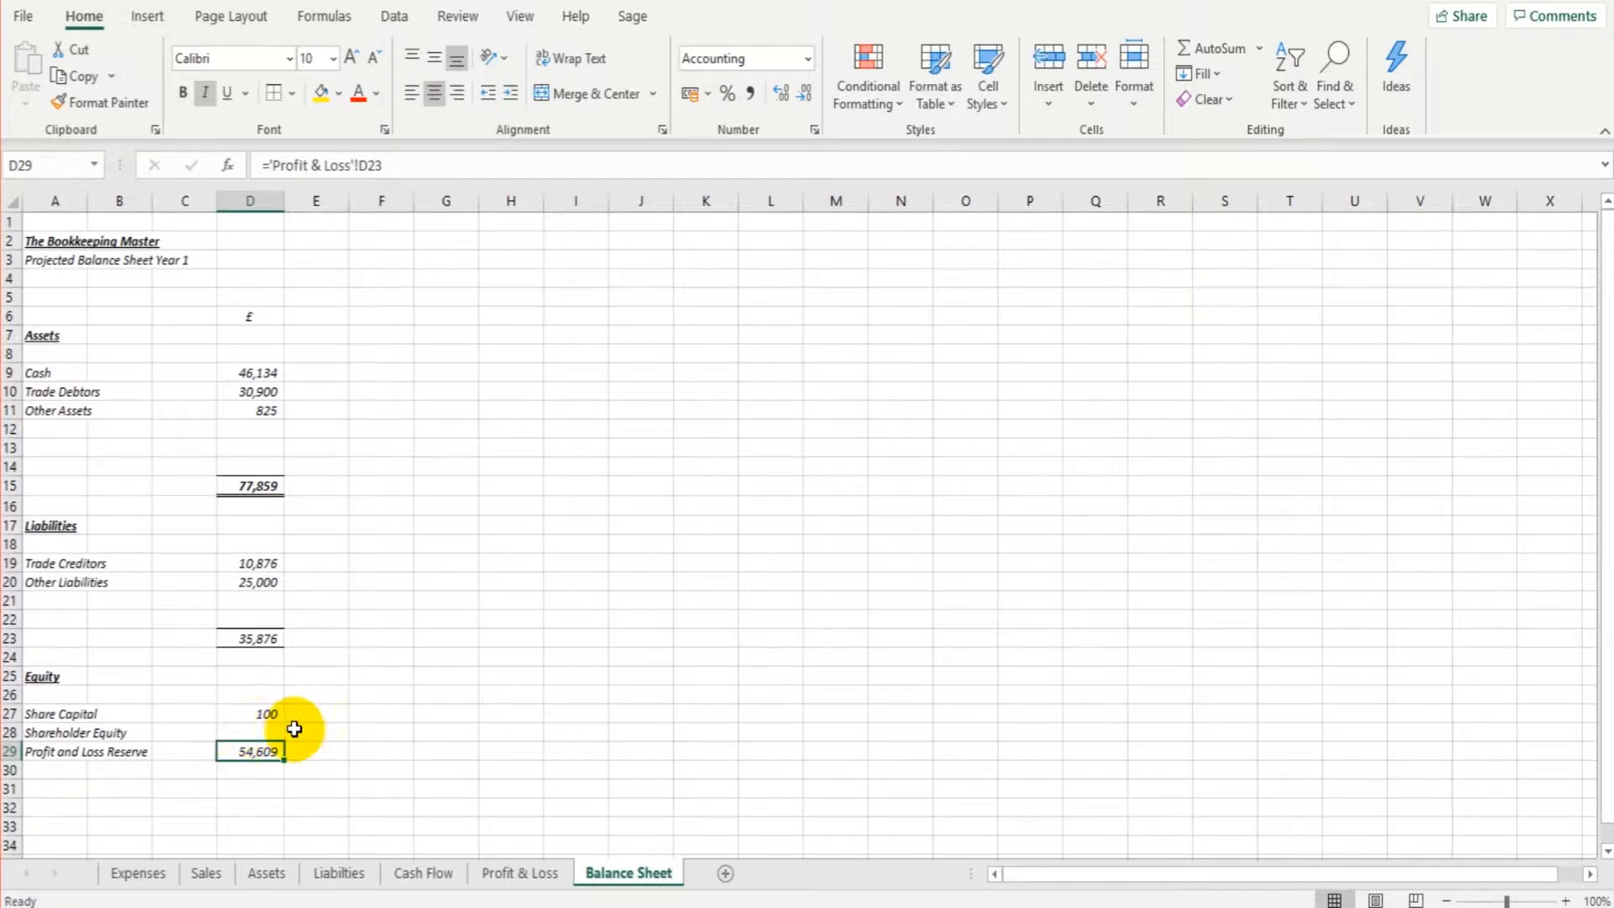
click(443, 173)
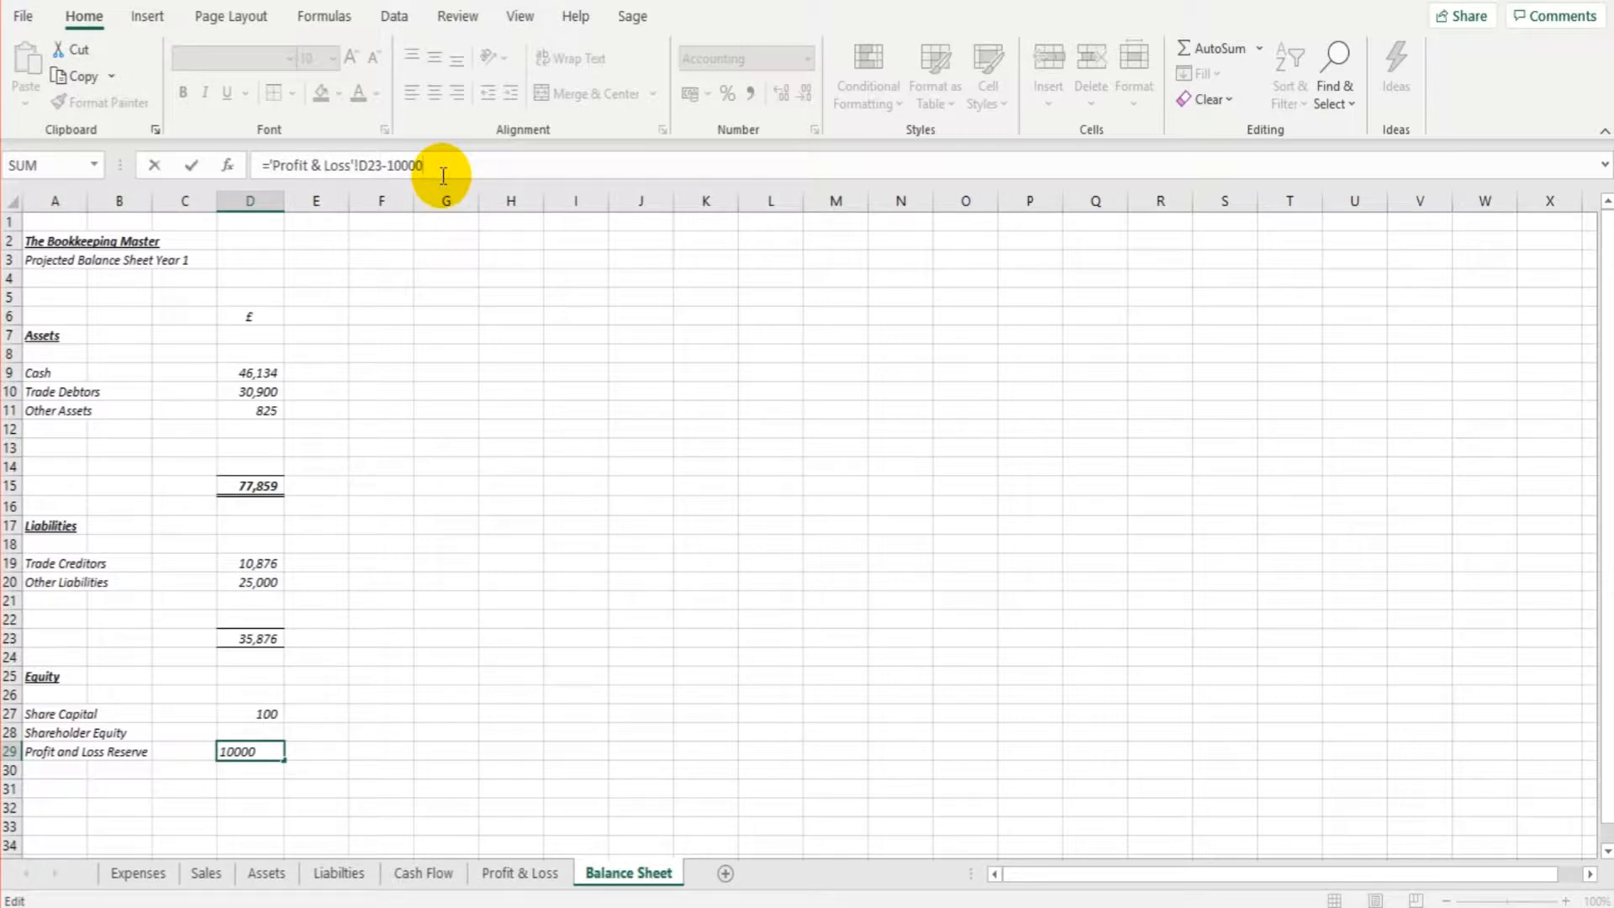
key(Return)
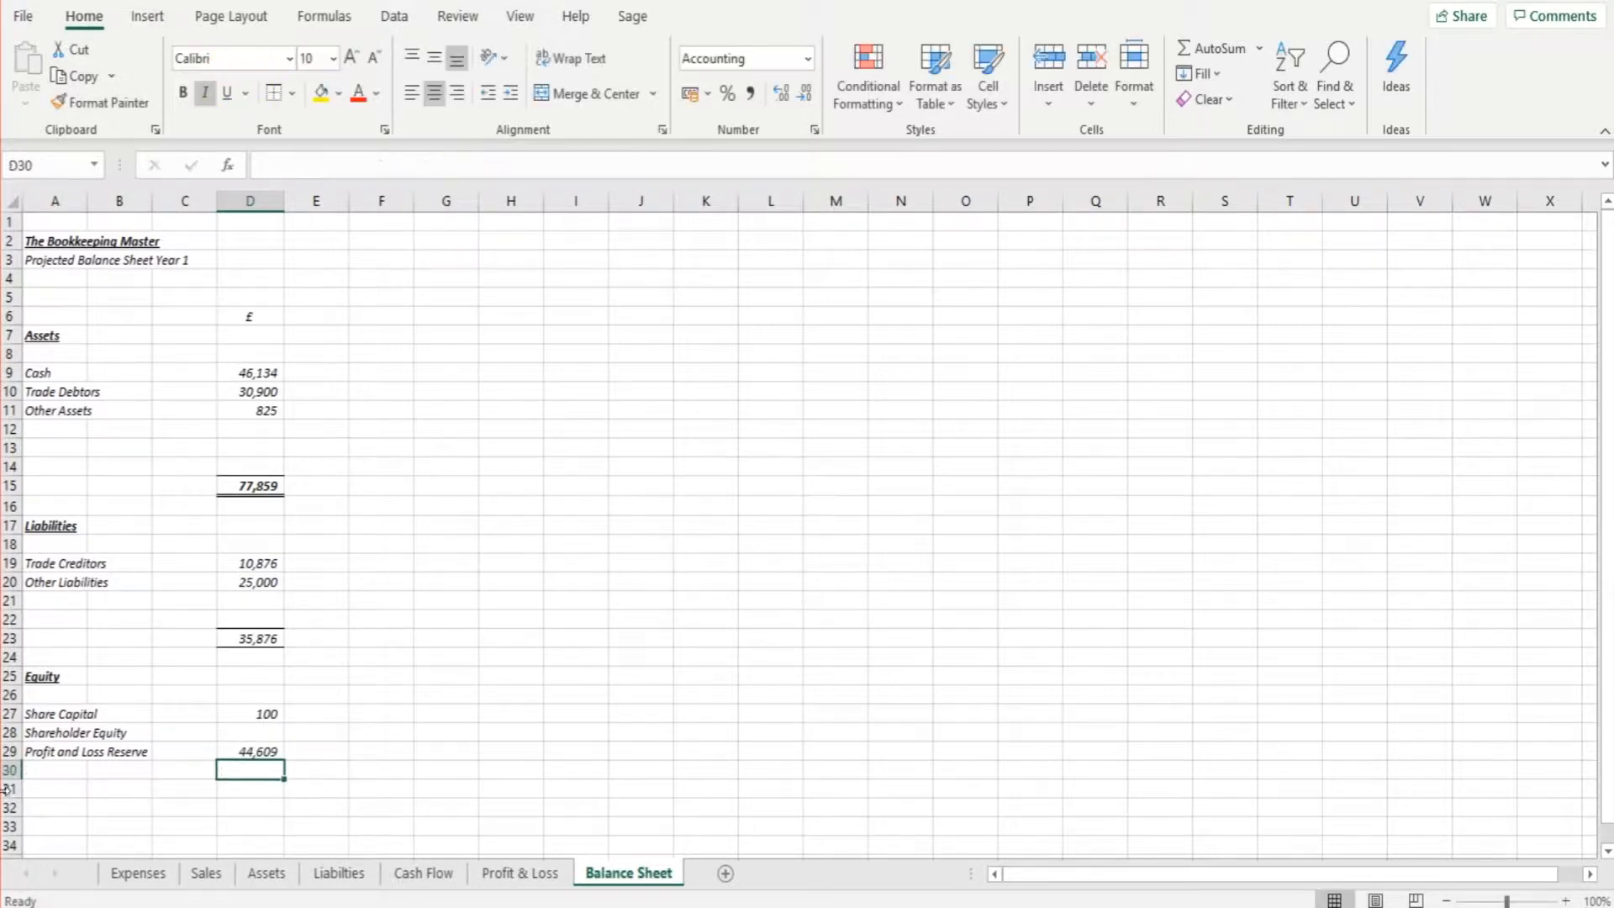
click(245, 753)
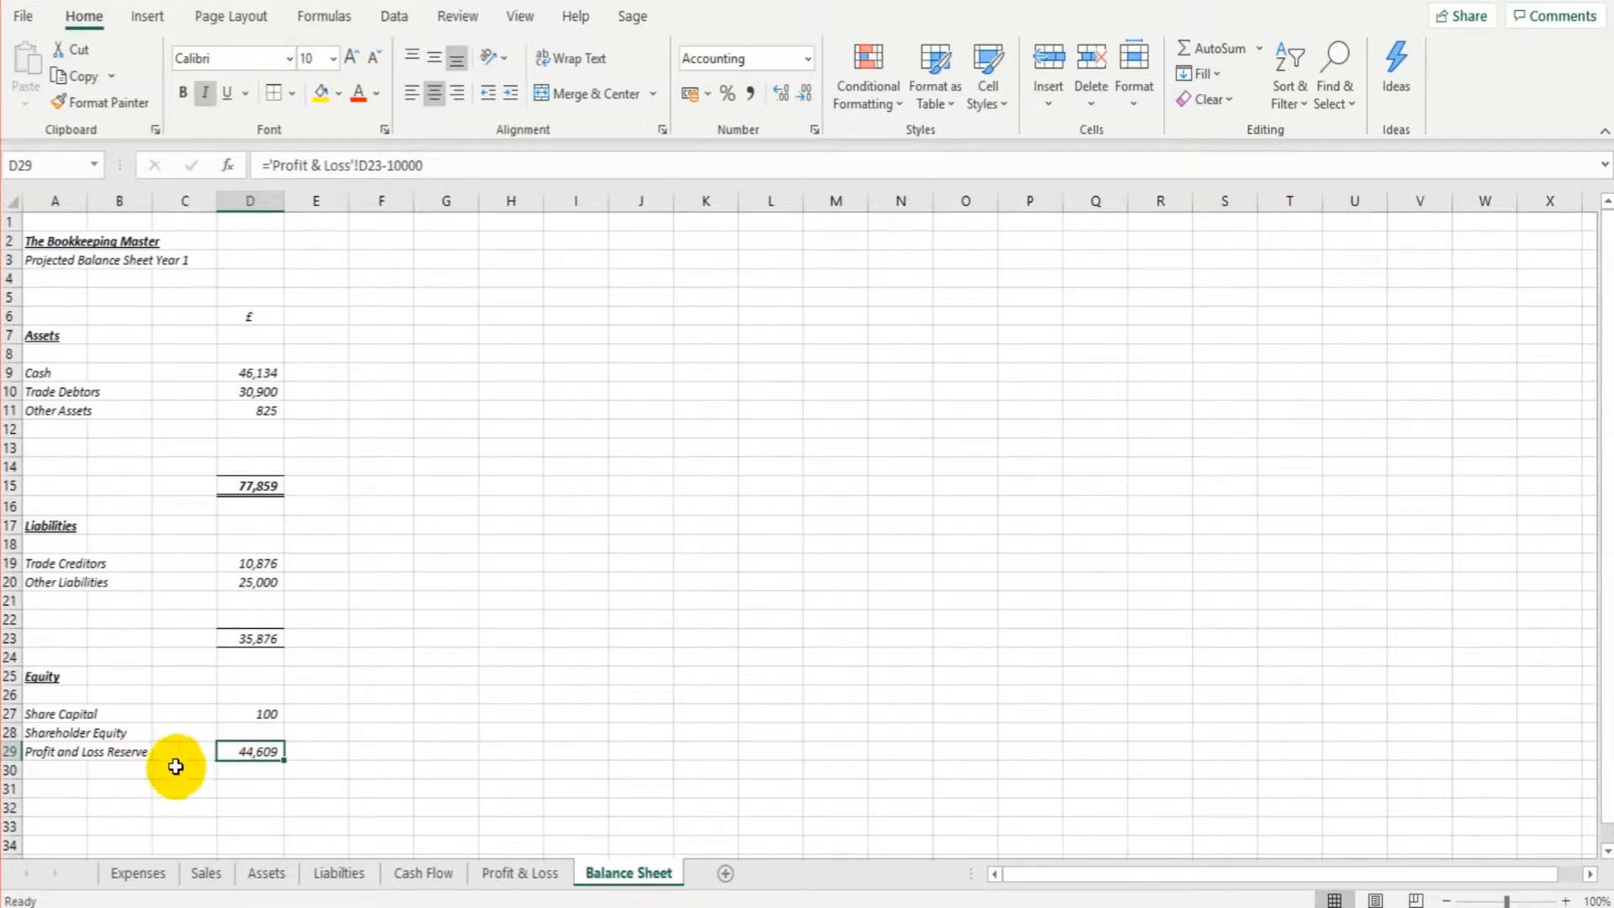
Step: Enter 7,274 as the Shareholder Equity amount in D28
click(247, 730)
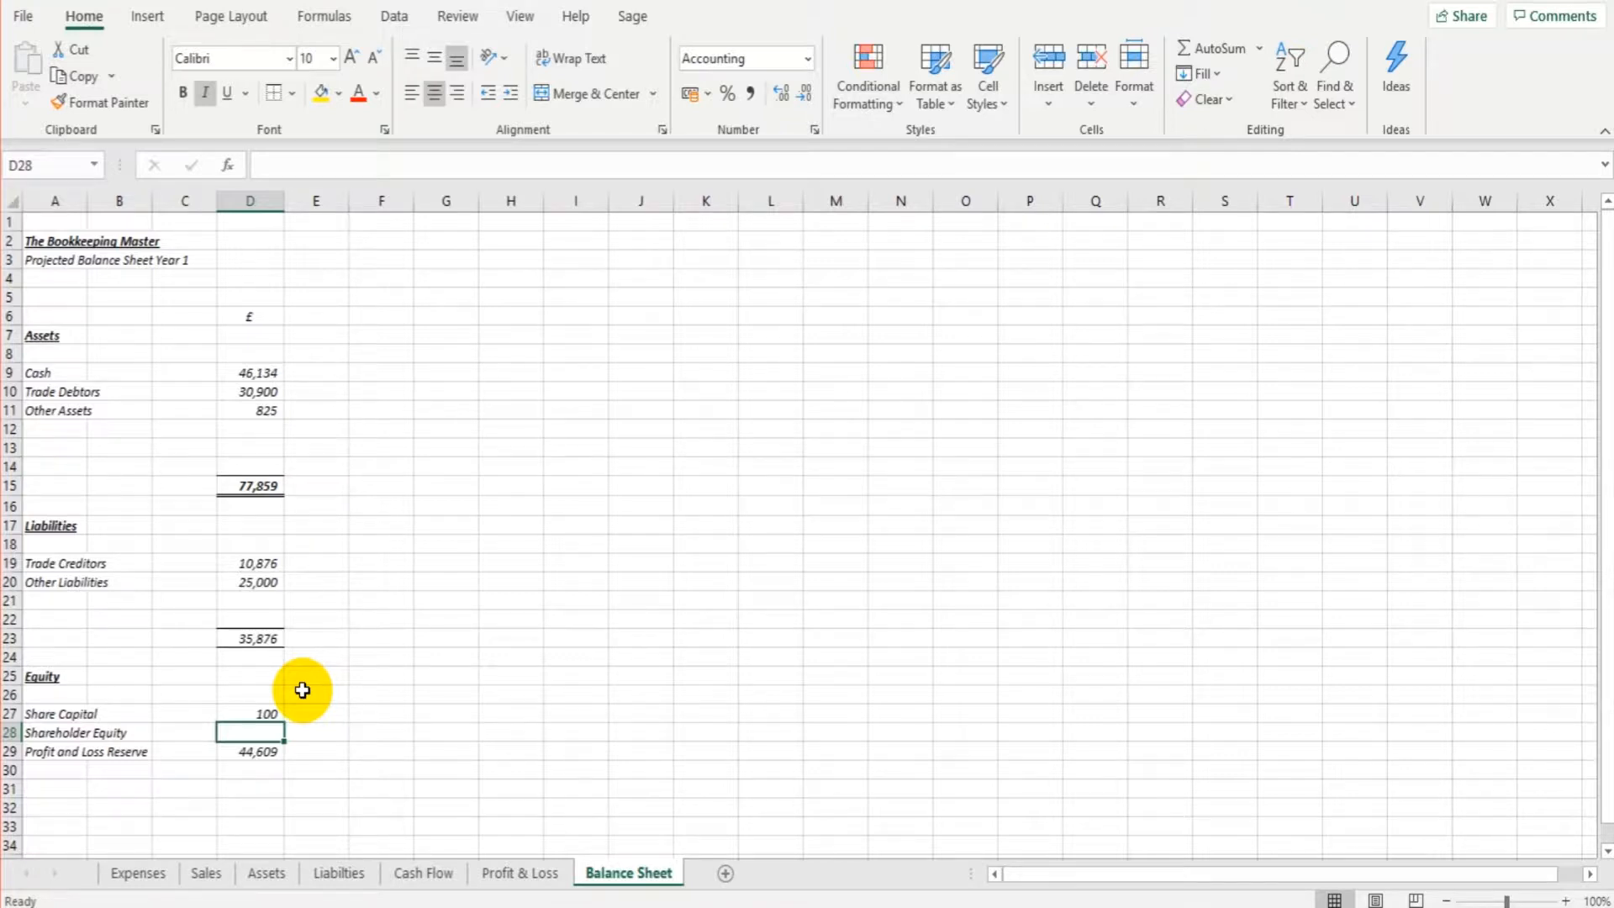
text(7,274)
key(Return)
Step: Total the equity amounts in D31 with a SUM of D27:D29
key(Down)
key(Down)
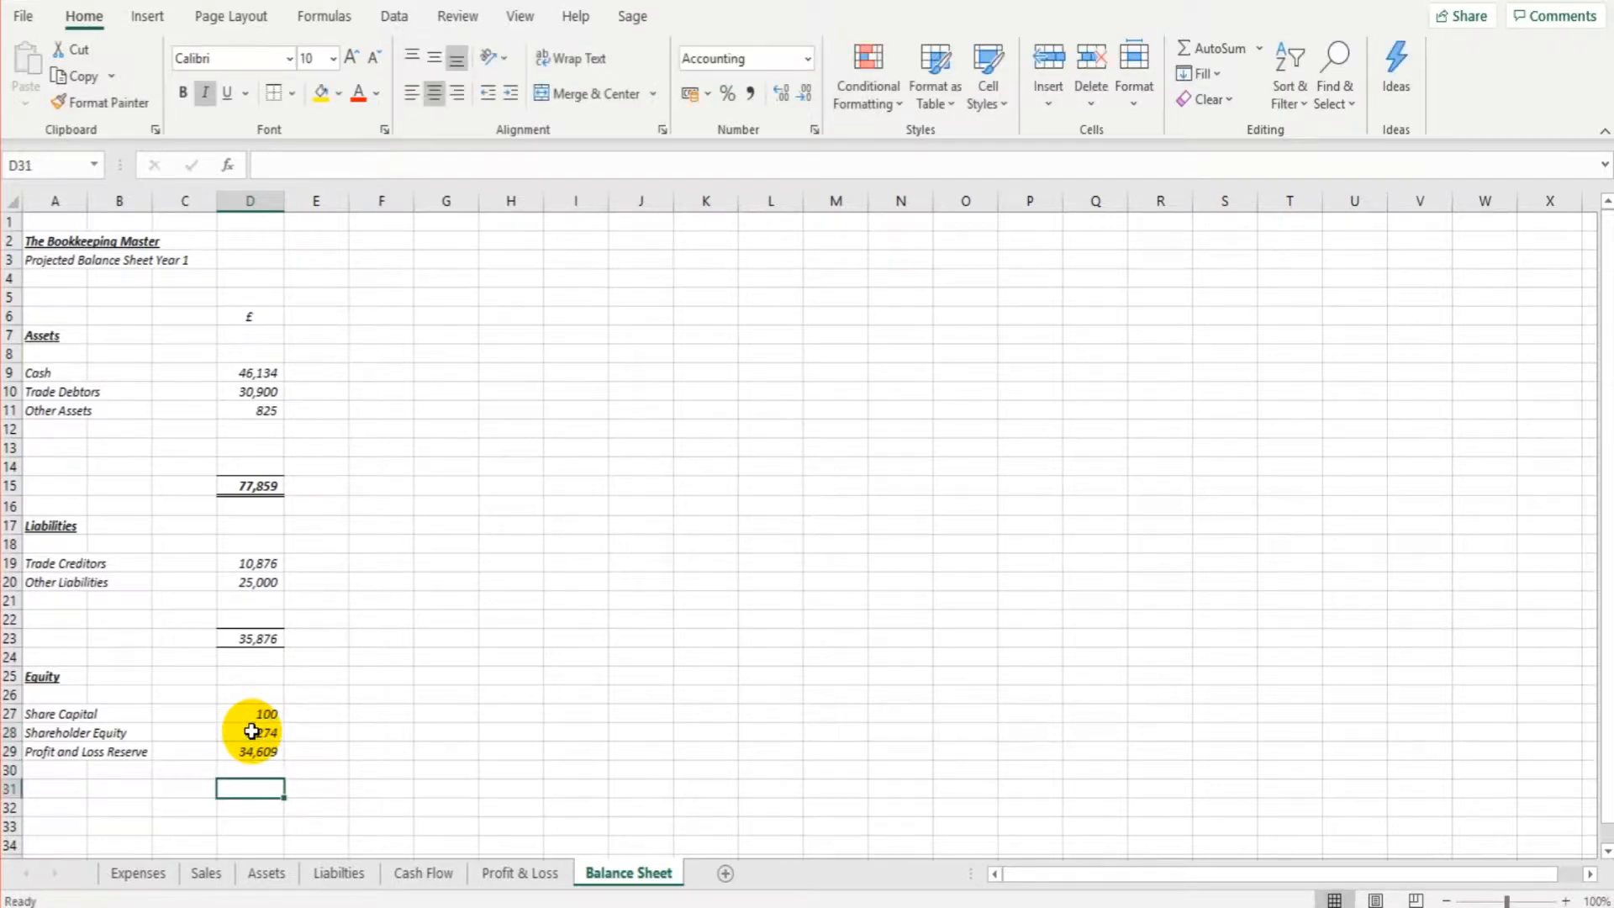
text(=sum)
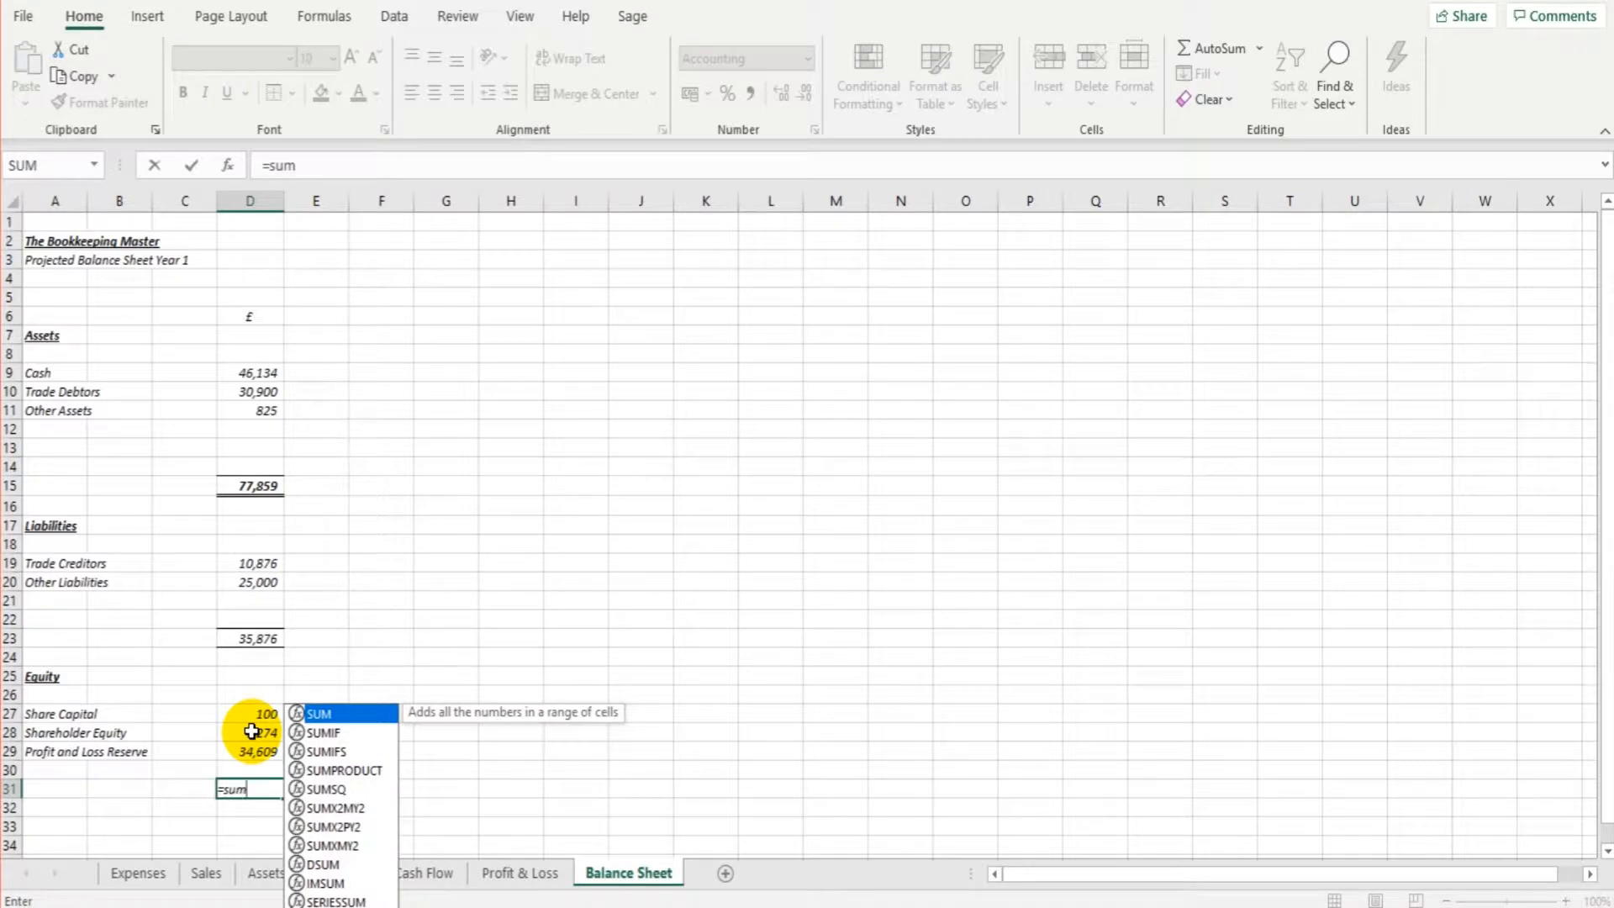
text(()
drag(256, 713, 252, 748)
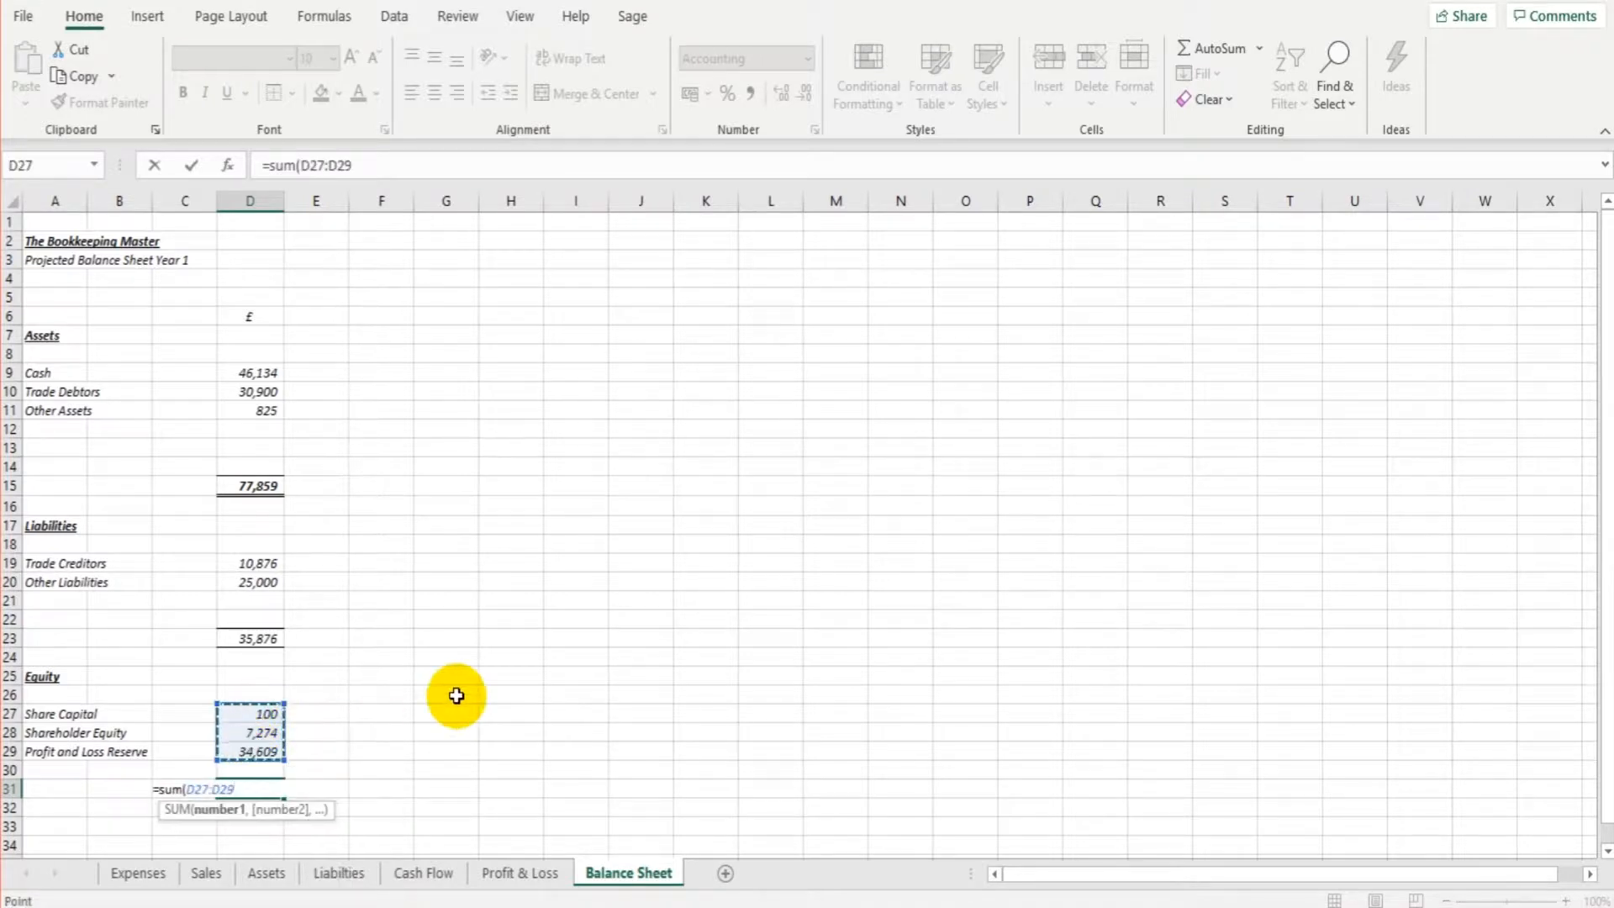
key(Return)
Step: Give the equity total in D31 a single-line top and bottom border
scroll(450, 692, down, 2)
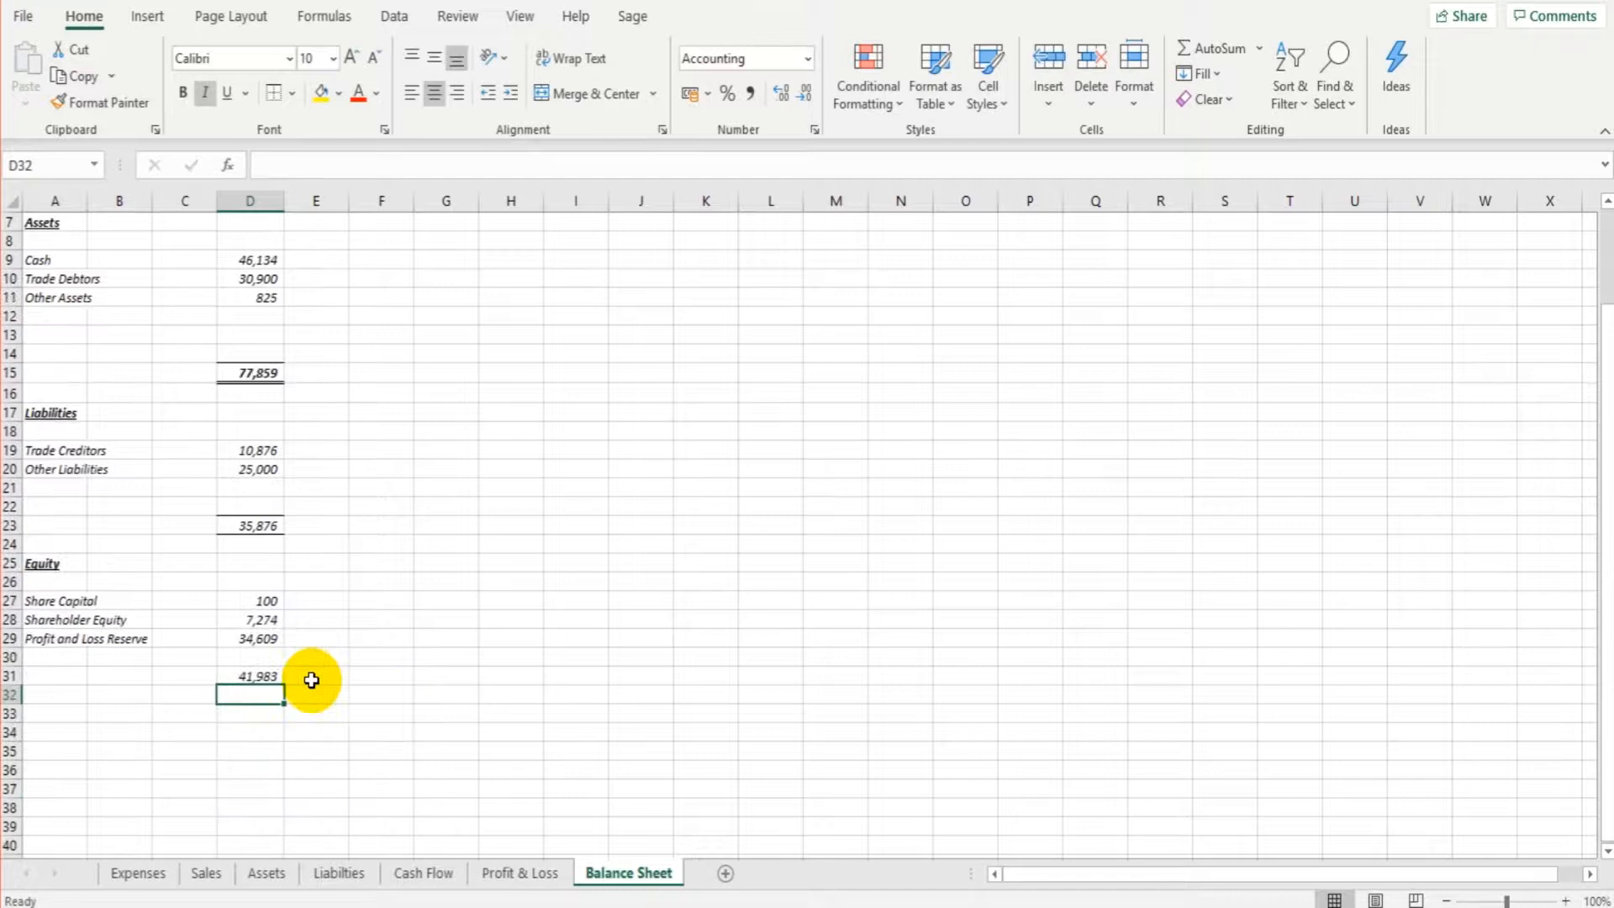
click(262, 675)
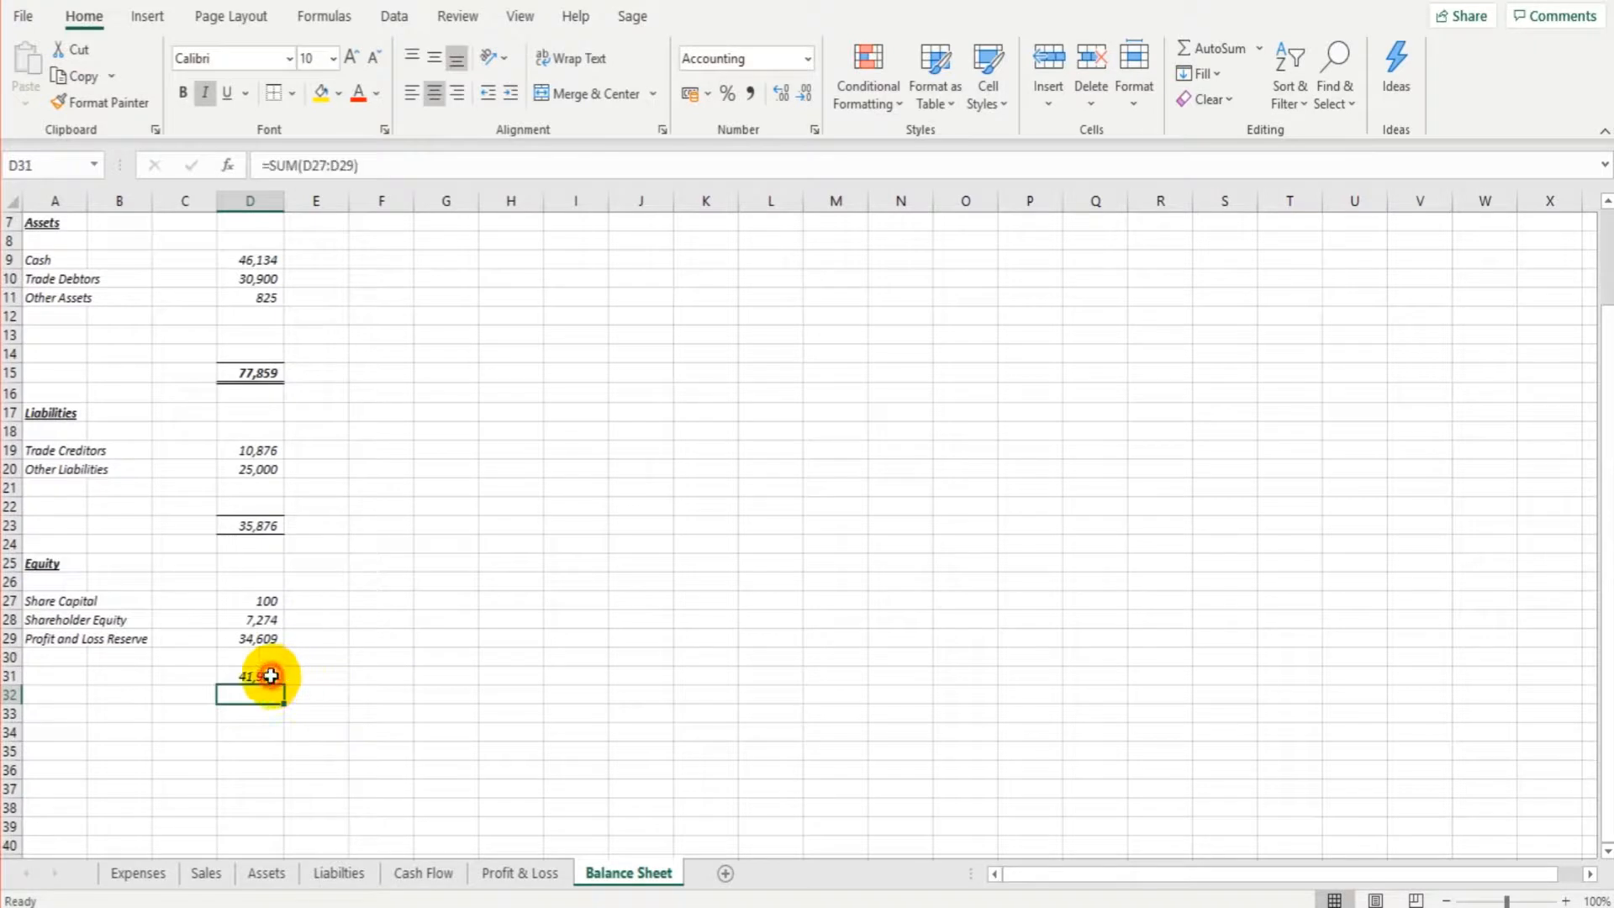
click(291, 94)
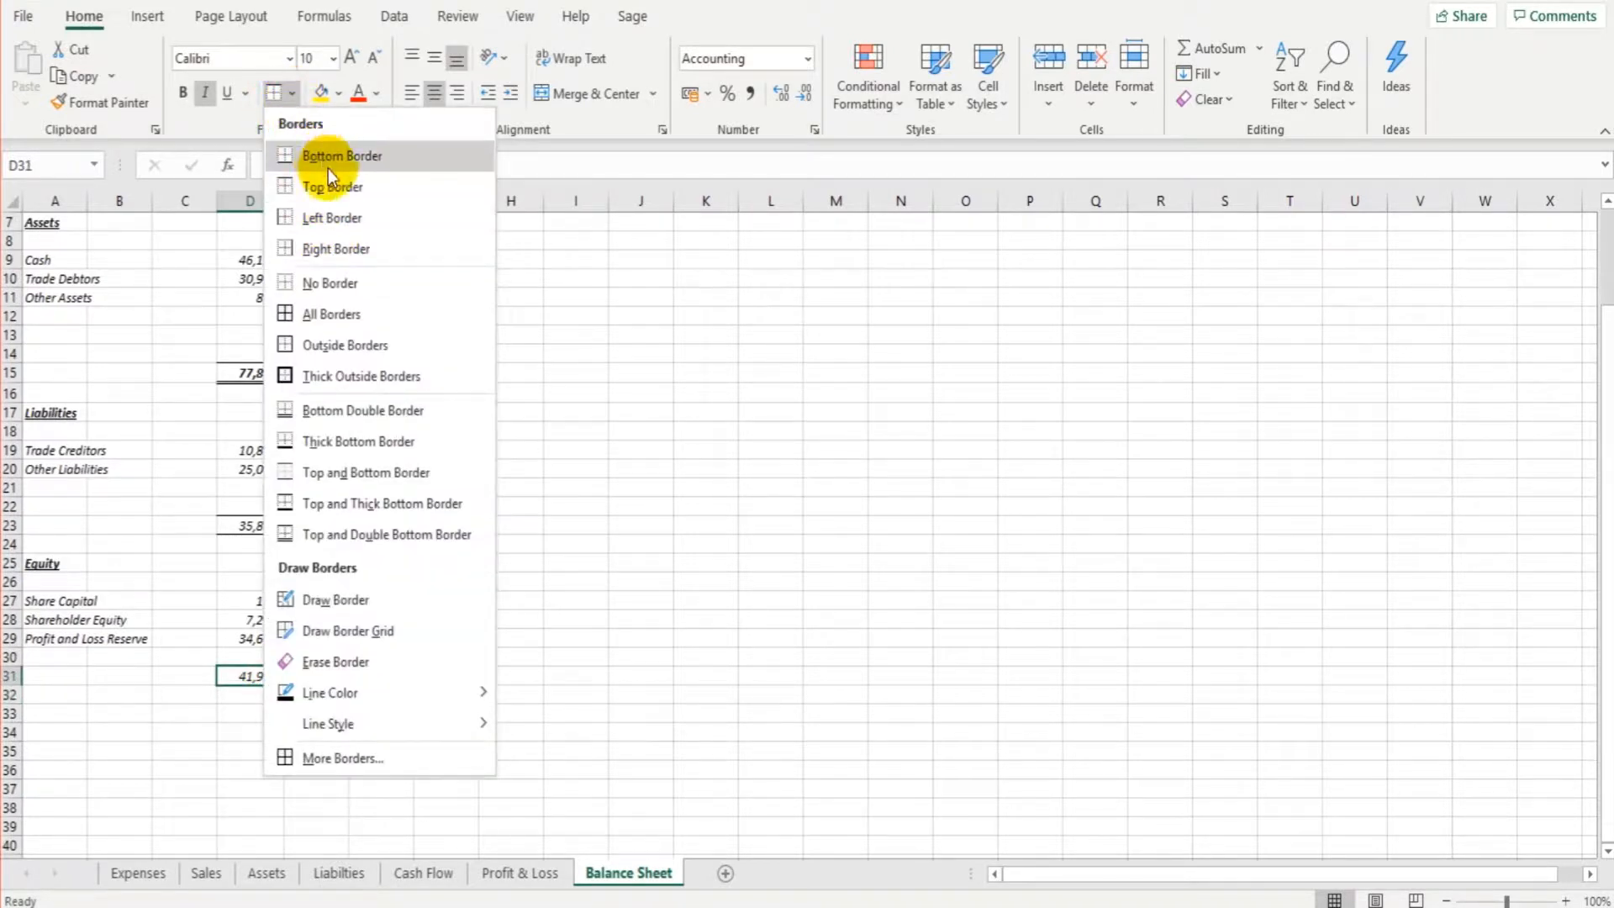
click(471, 475)
Step: Add the liabilities total D23 and the equity total D31 together in D33
click(265, 716)
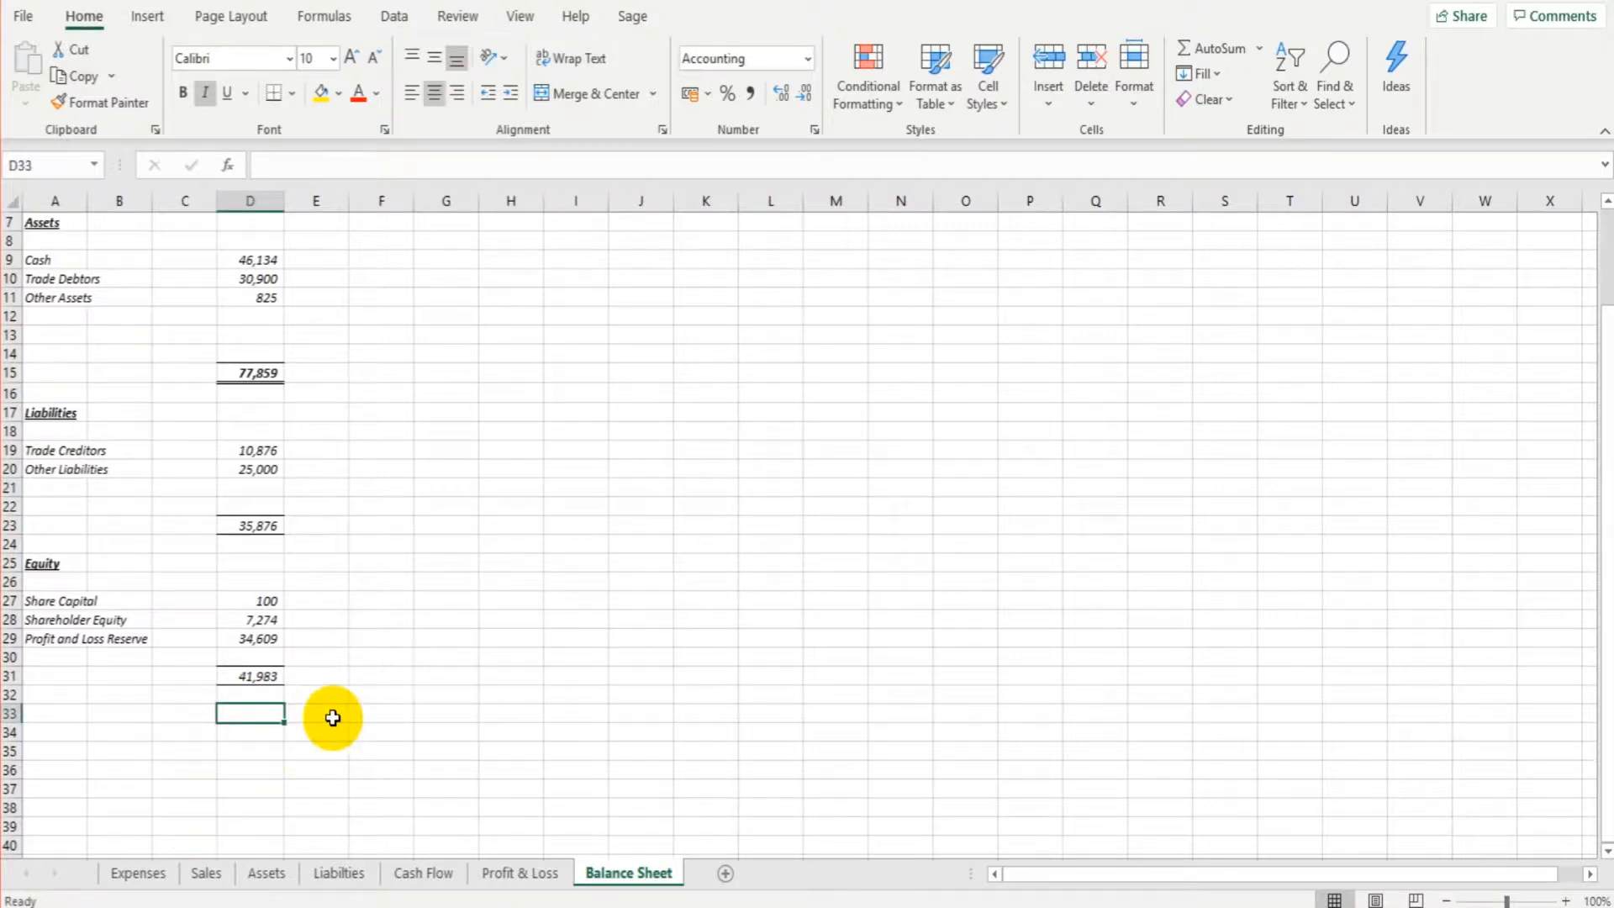
text(=)
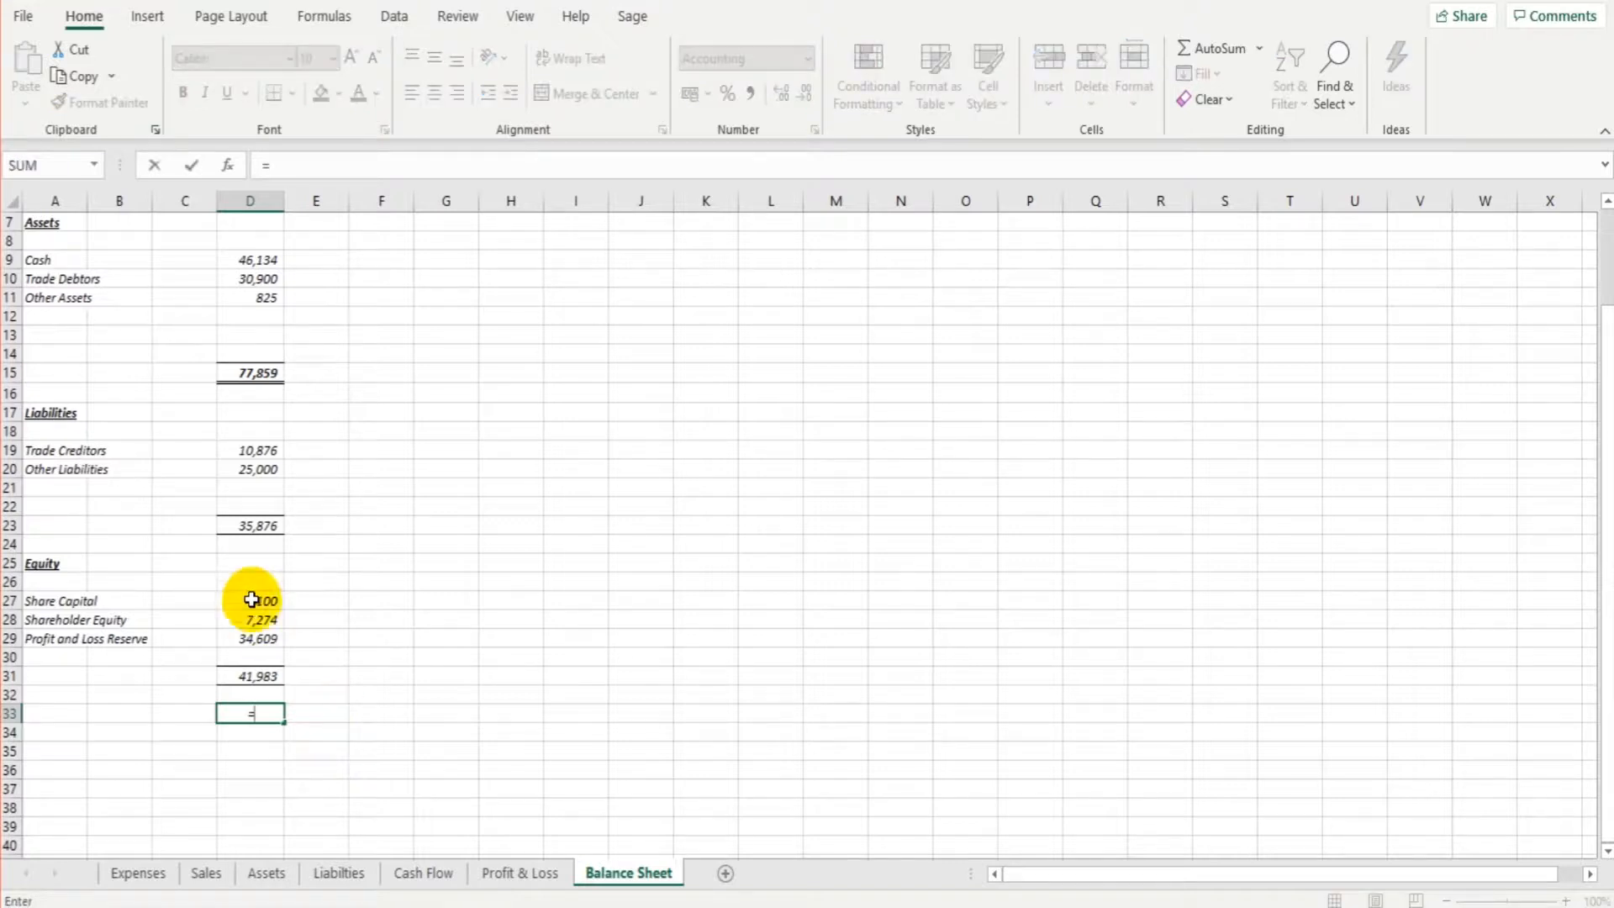
click(253, 526)
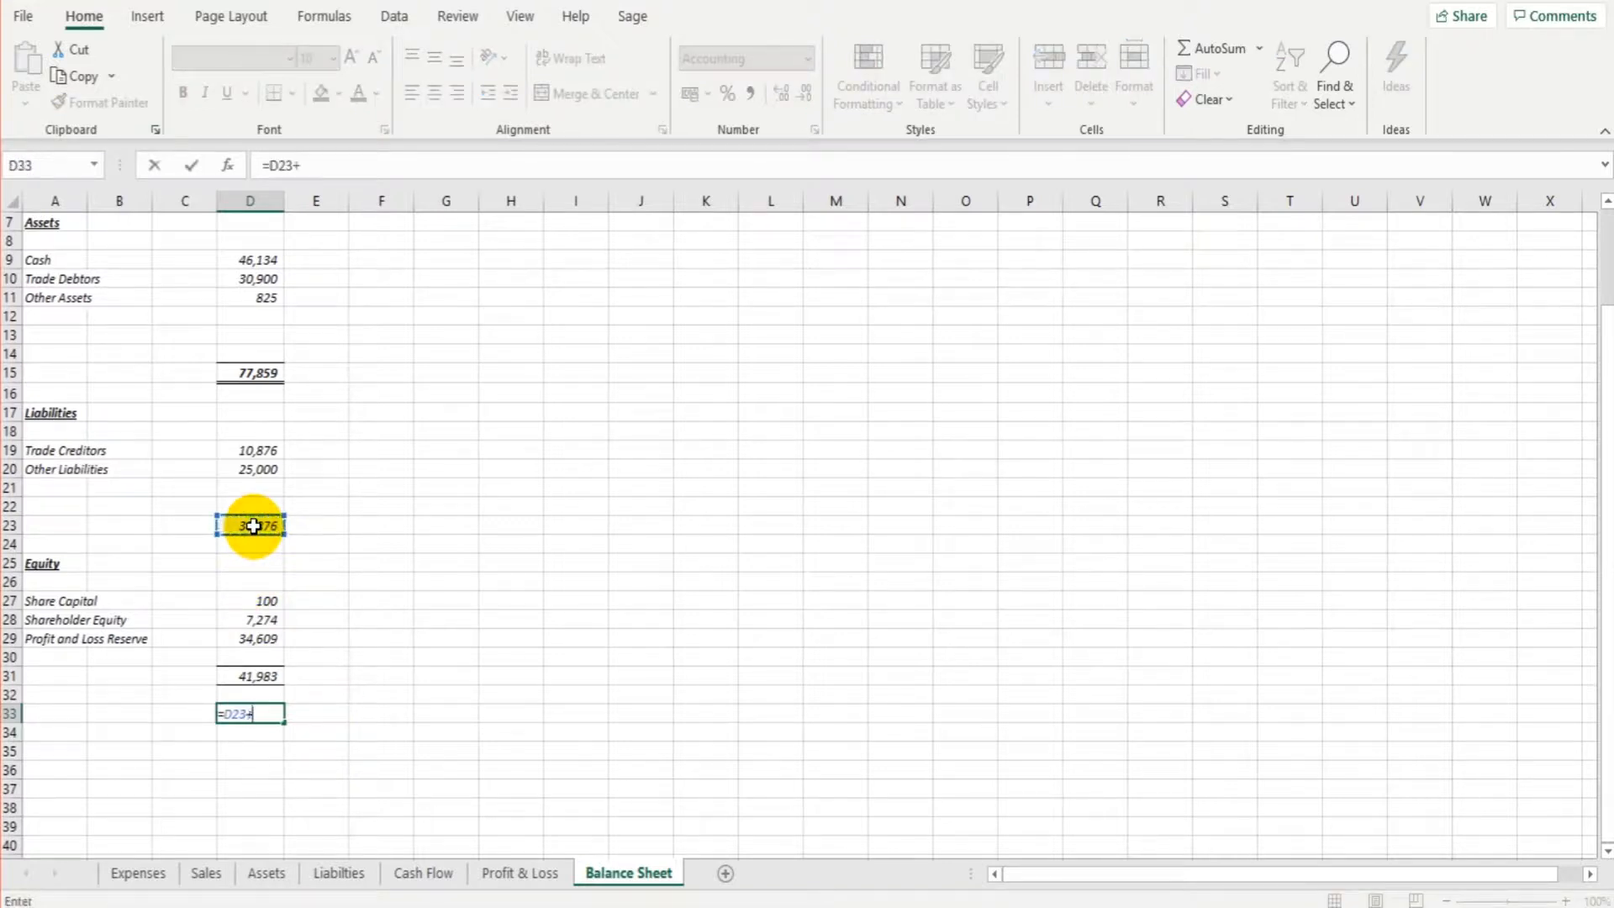
text(+)
click(253, 675)
key(Return)
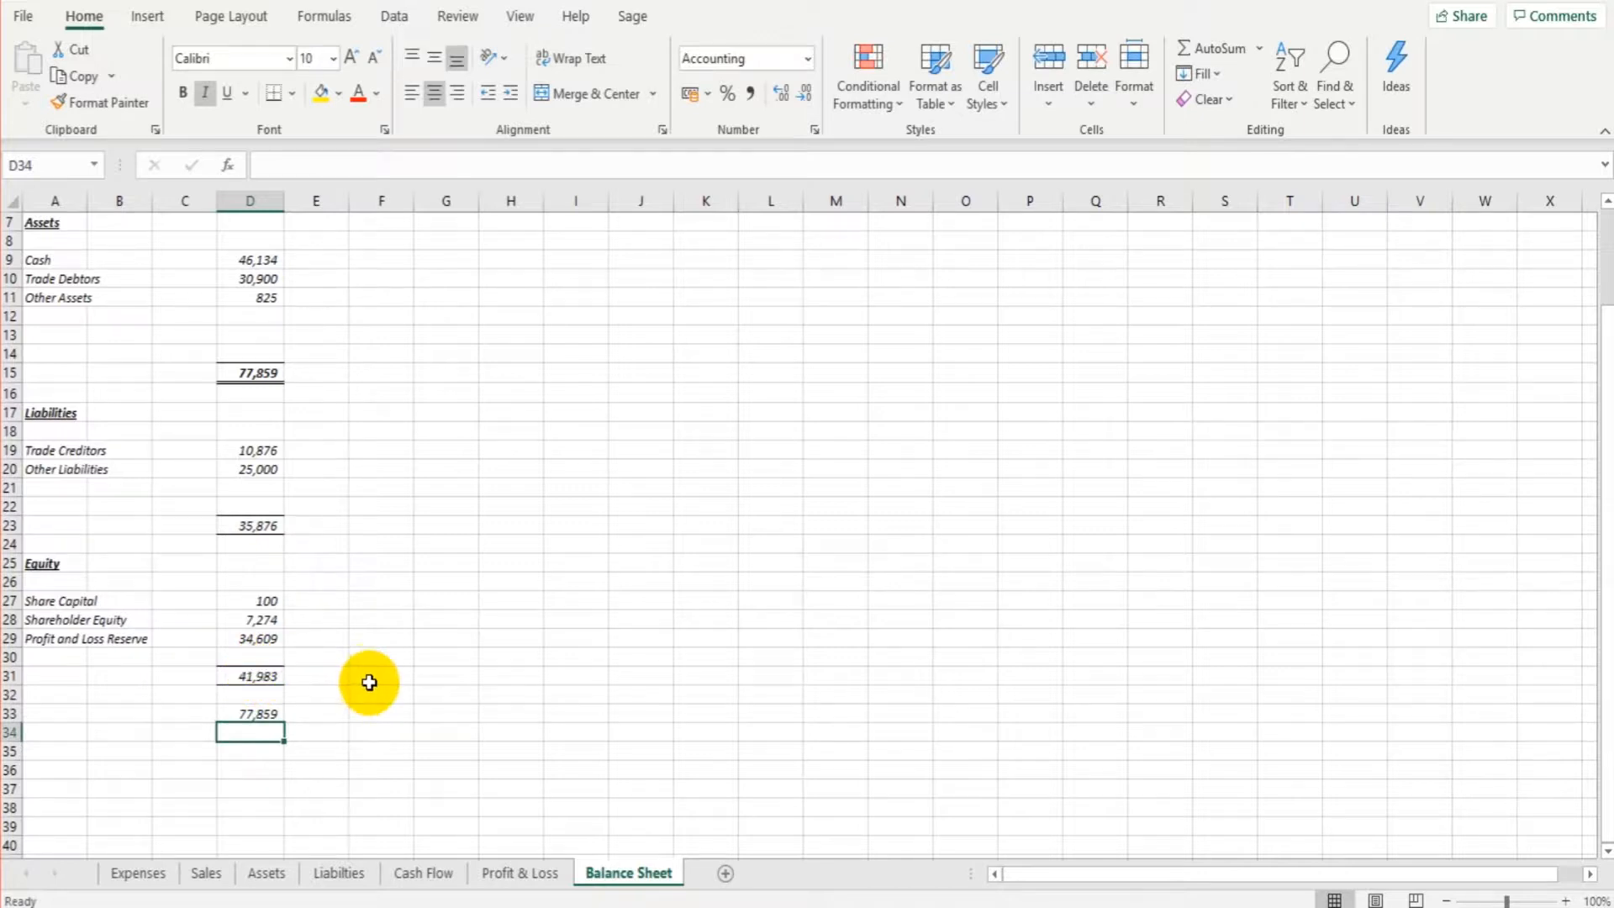
Step: Make the combined liabilities and equity total in D33 bold, matching the assets total in D15
scroll(369, 683, up, 2)
scroll(335, 555, down, 1)
click(263, 428)
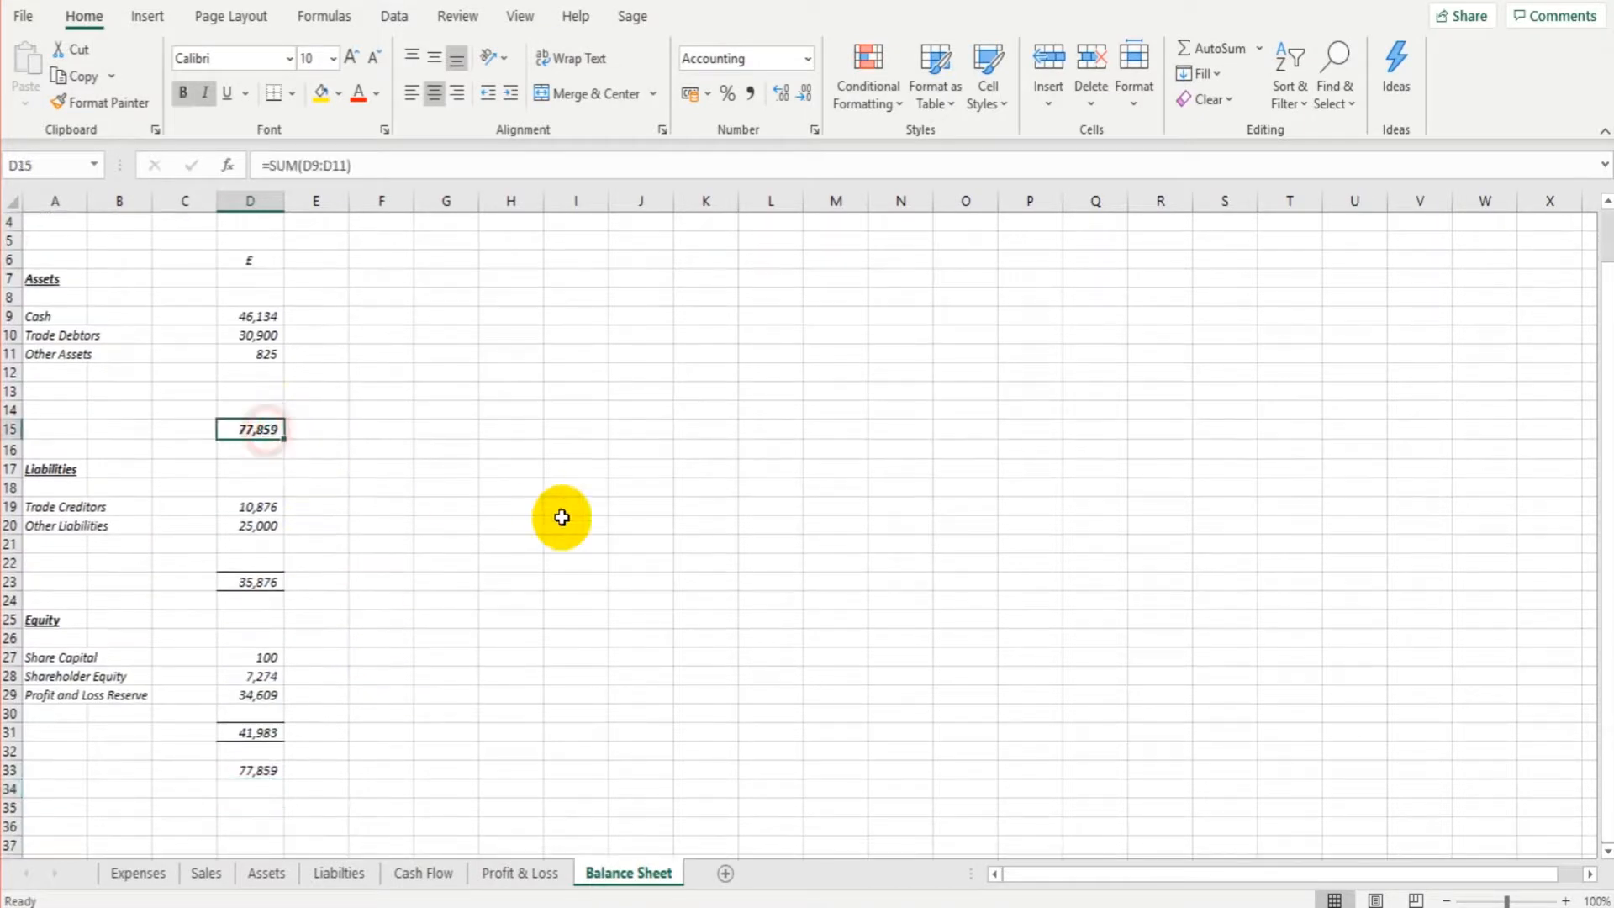
click(257, 769)
click(182, 92)
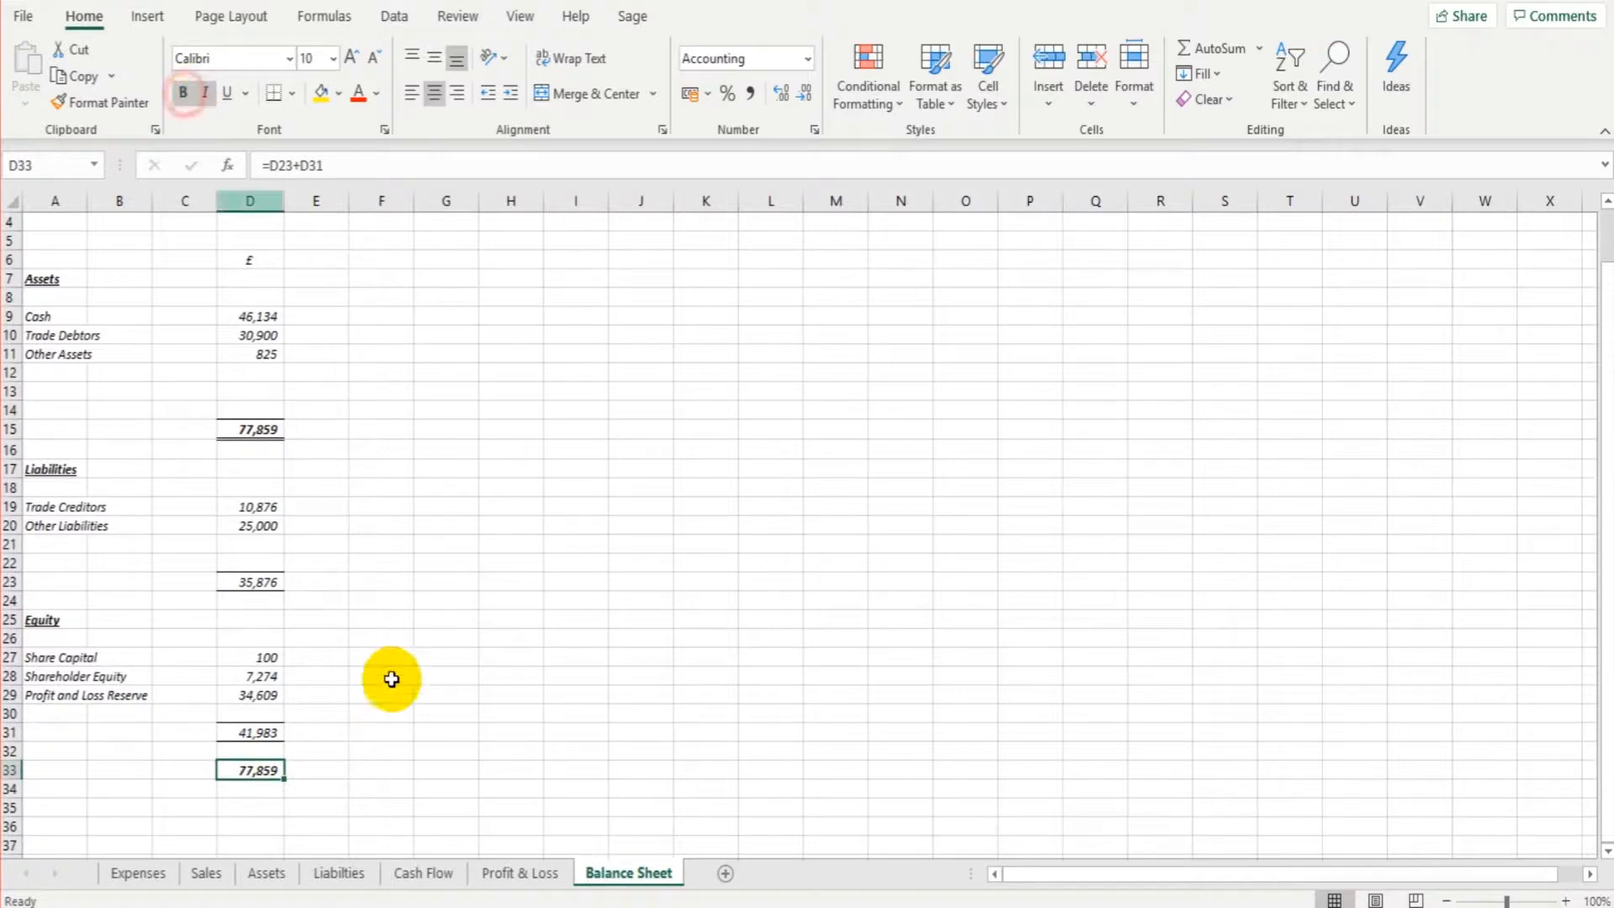
Step: Format the combined total in D33 with a single-line top border and a double-line bottom border
right_click(262, 771)
click(335, 654)
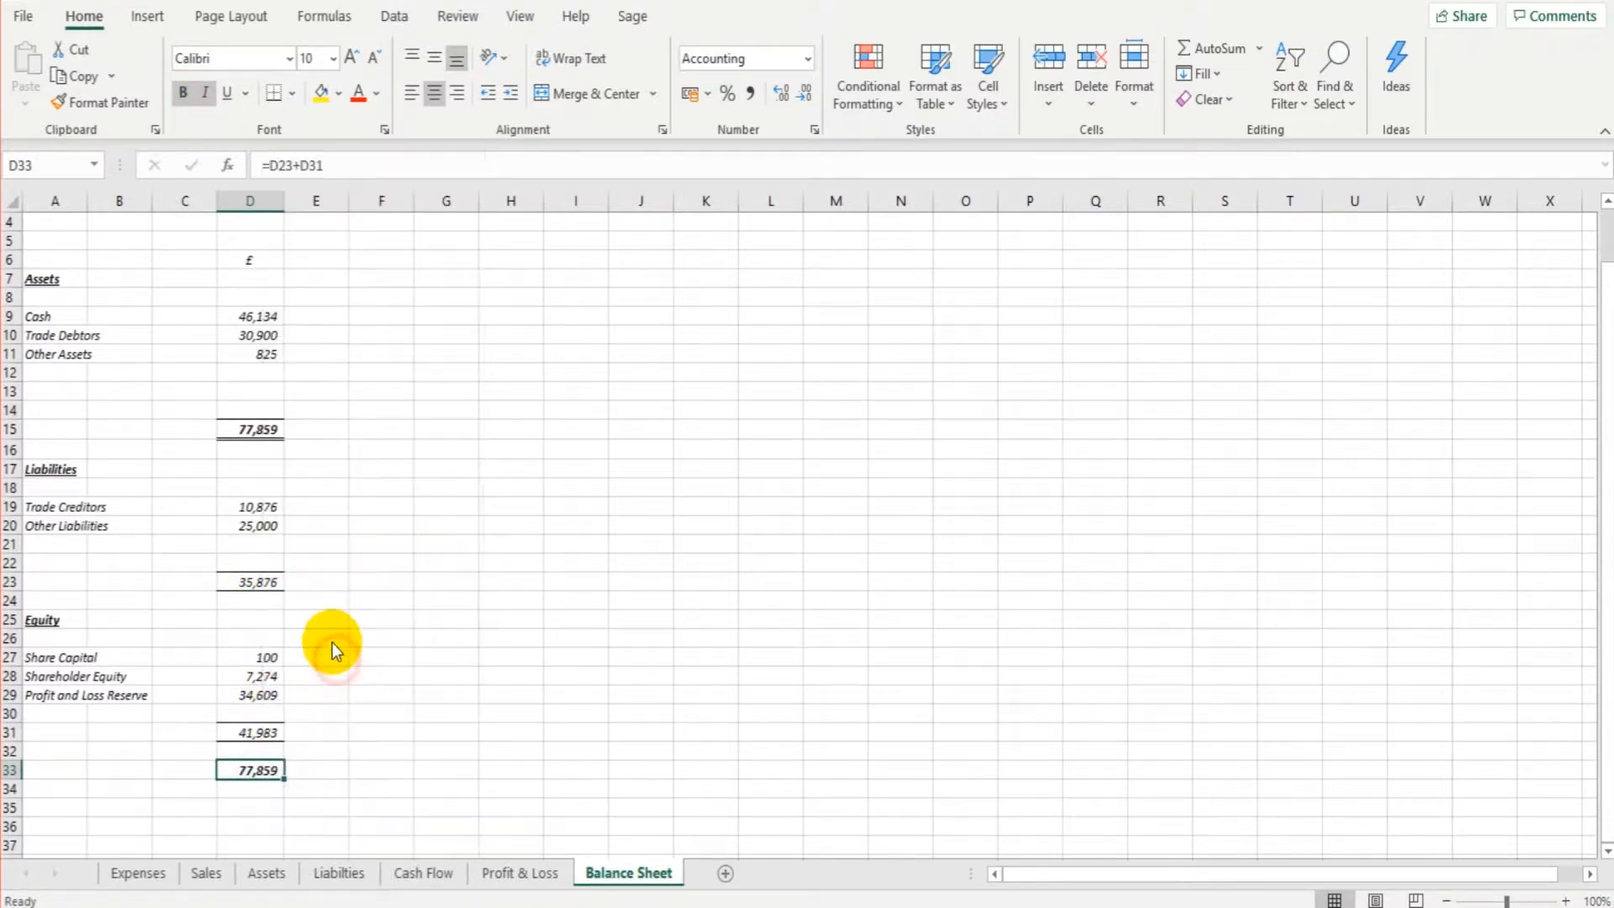
click(205, 605)
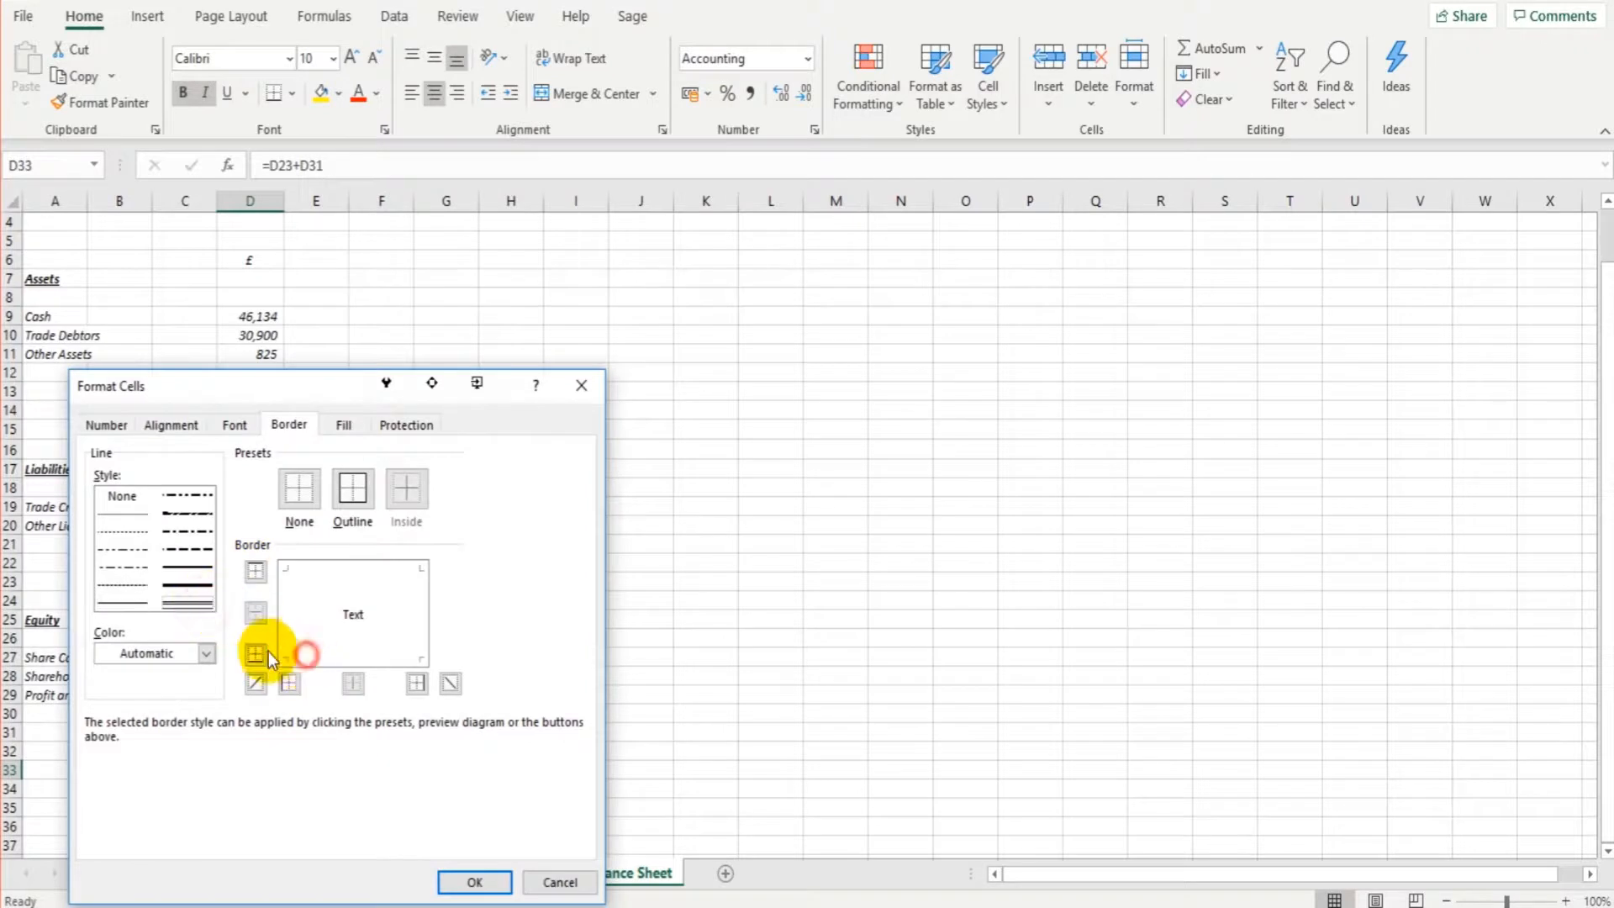
click(269, 653)
click(143, 603)
click(343, 570)
click(475, 882)
click(526, 696)
Step: Add the heading Notes in A35 below the balance sheet and underline it
scroll(538, 538, down, 2)
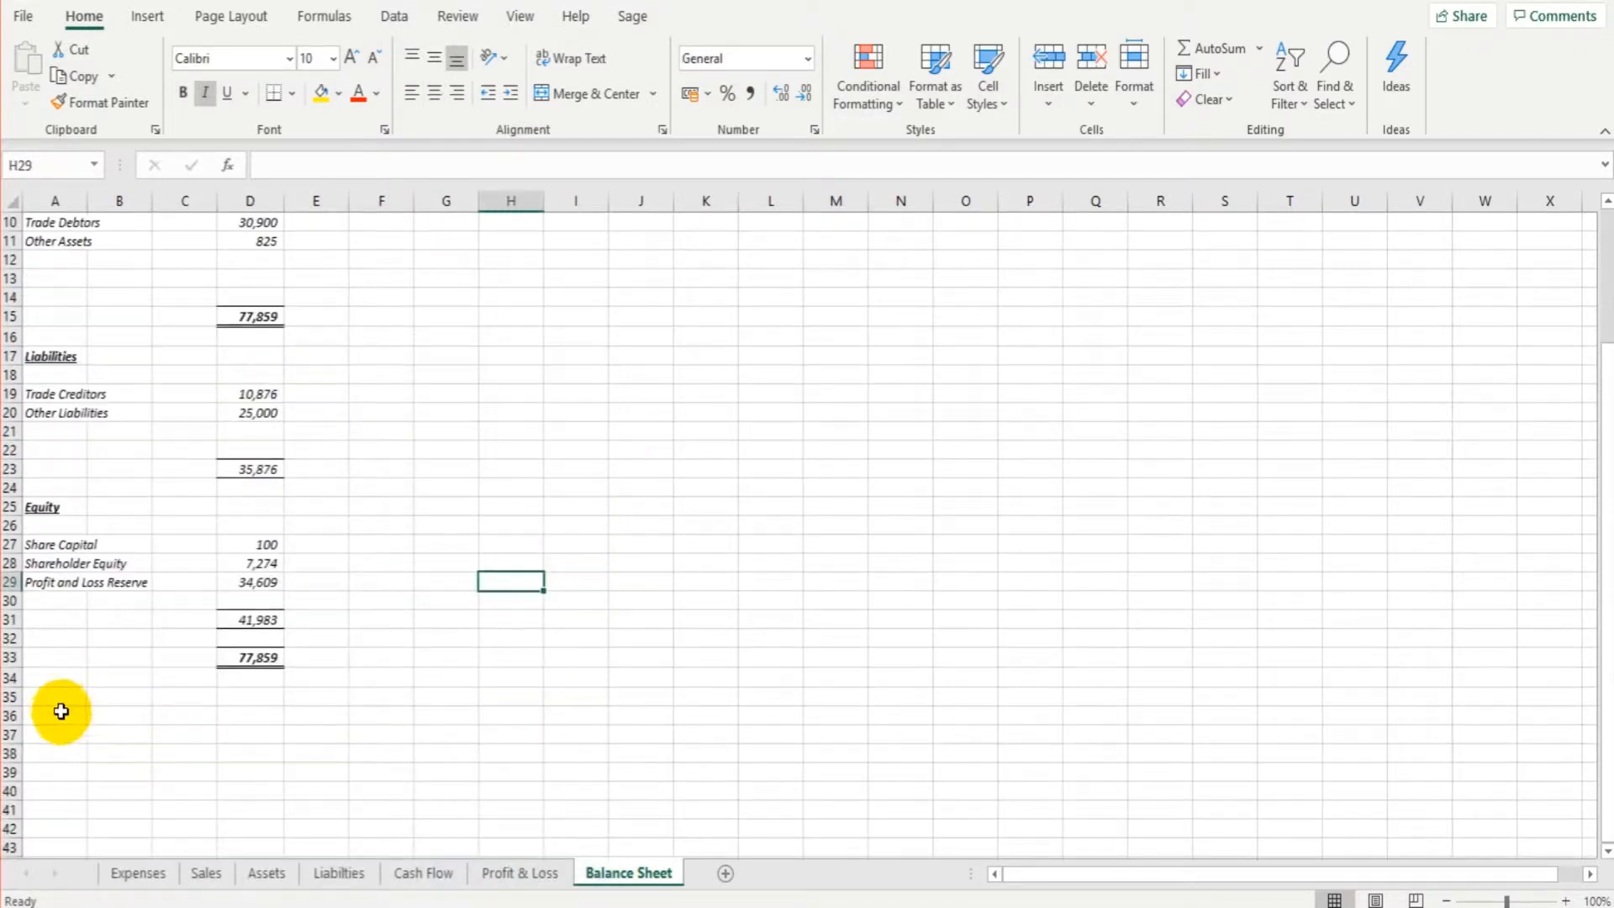
click(66, 703)
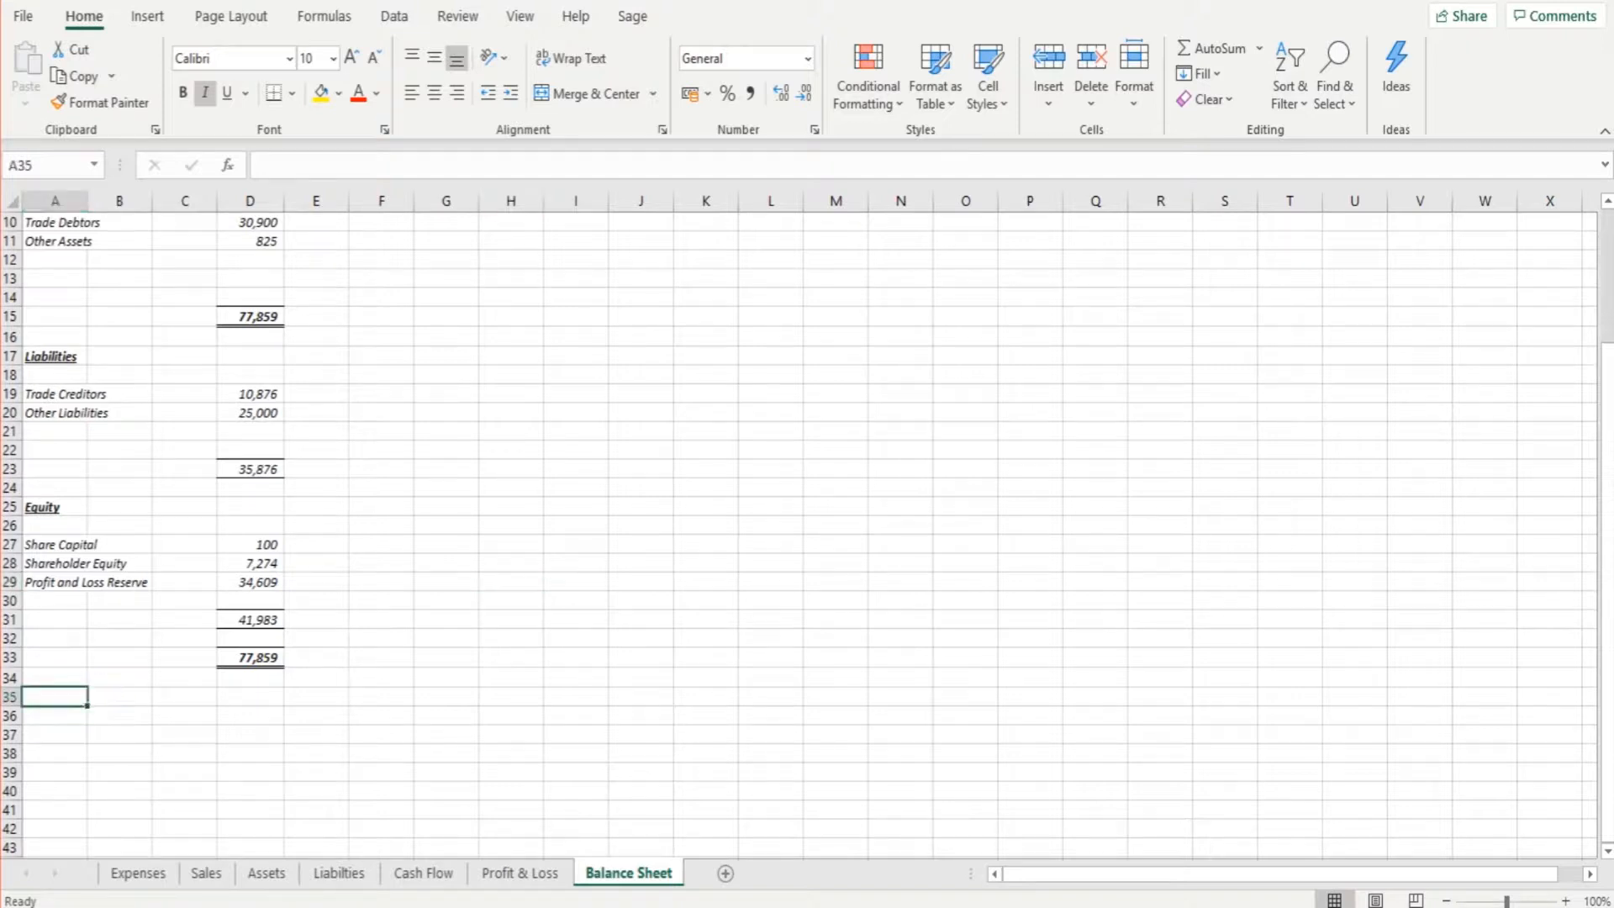
click(51, 697)
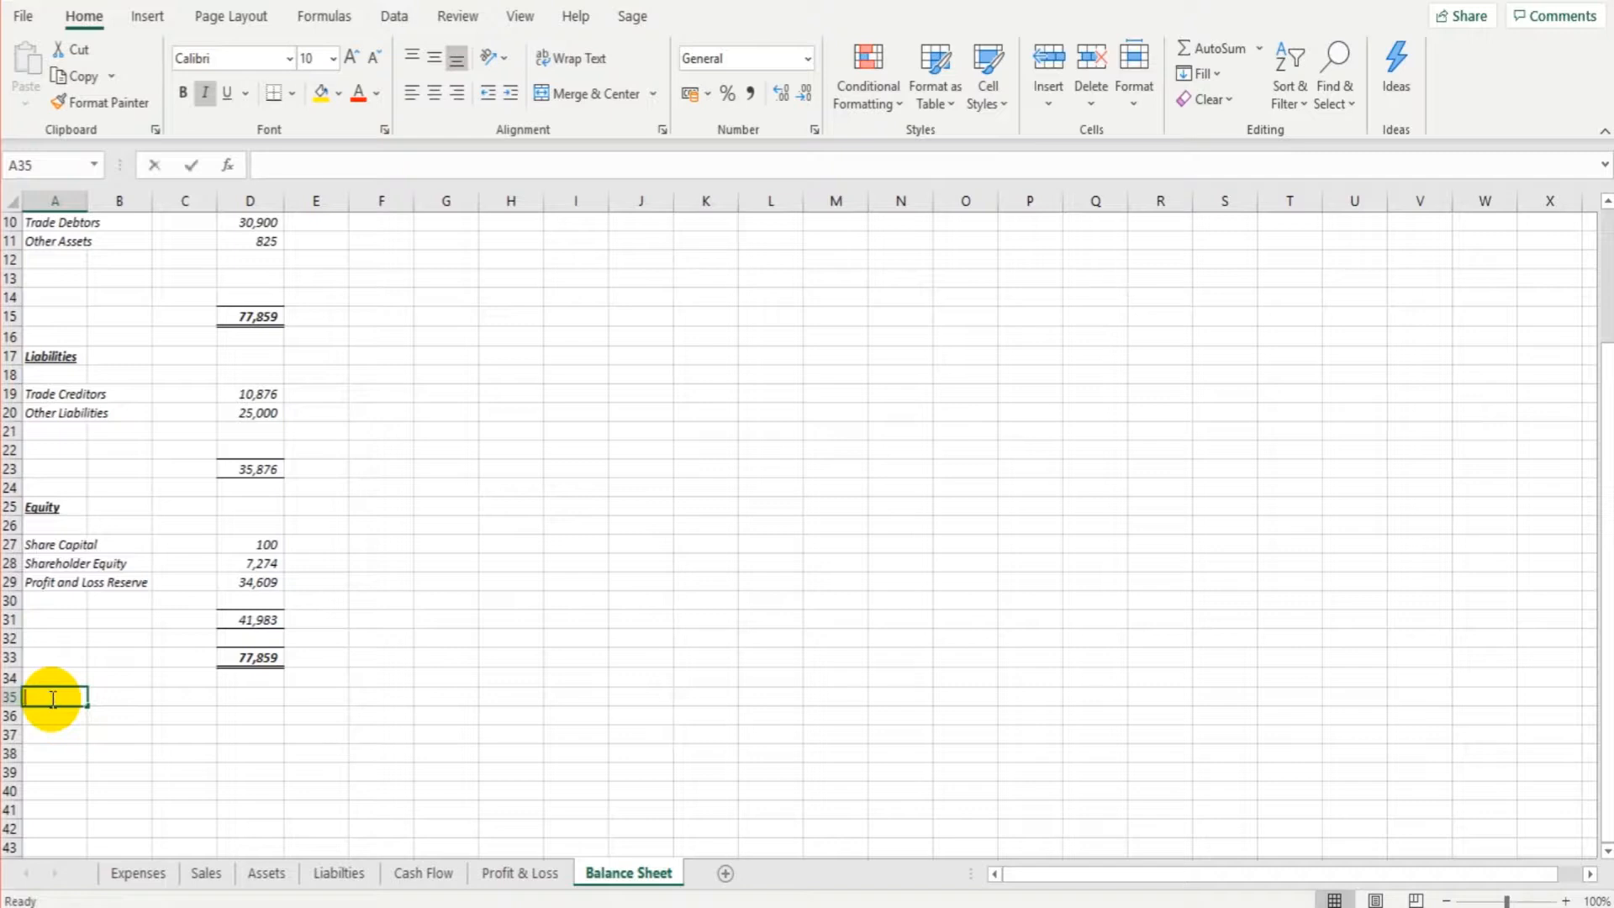
text(Notes)
key(ctrl+Return)
click(221, 99)
Step: Enter the placeholder notes sdasddsa in A36 and dsdsdsadadasd in A37
click(50, 715)
text(sdasdsa)
key(Return)
text(dsdsd)
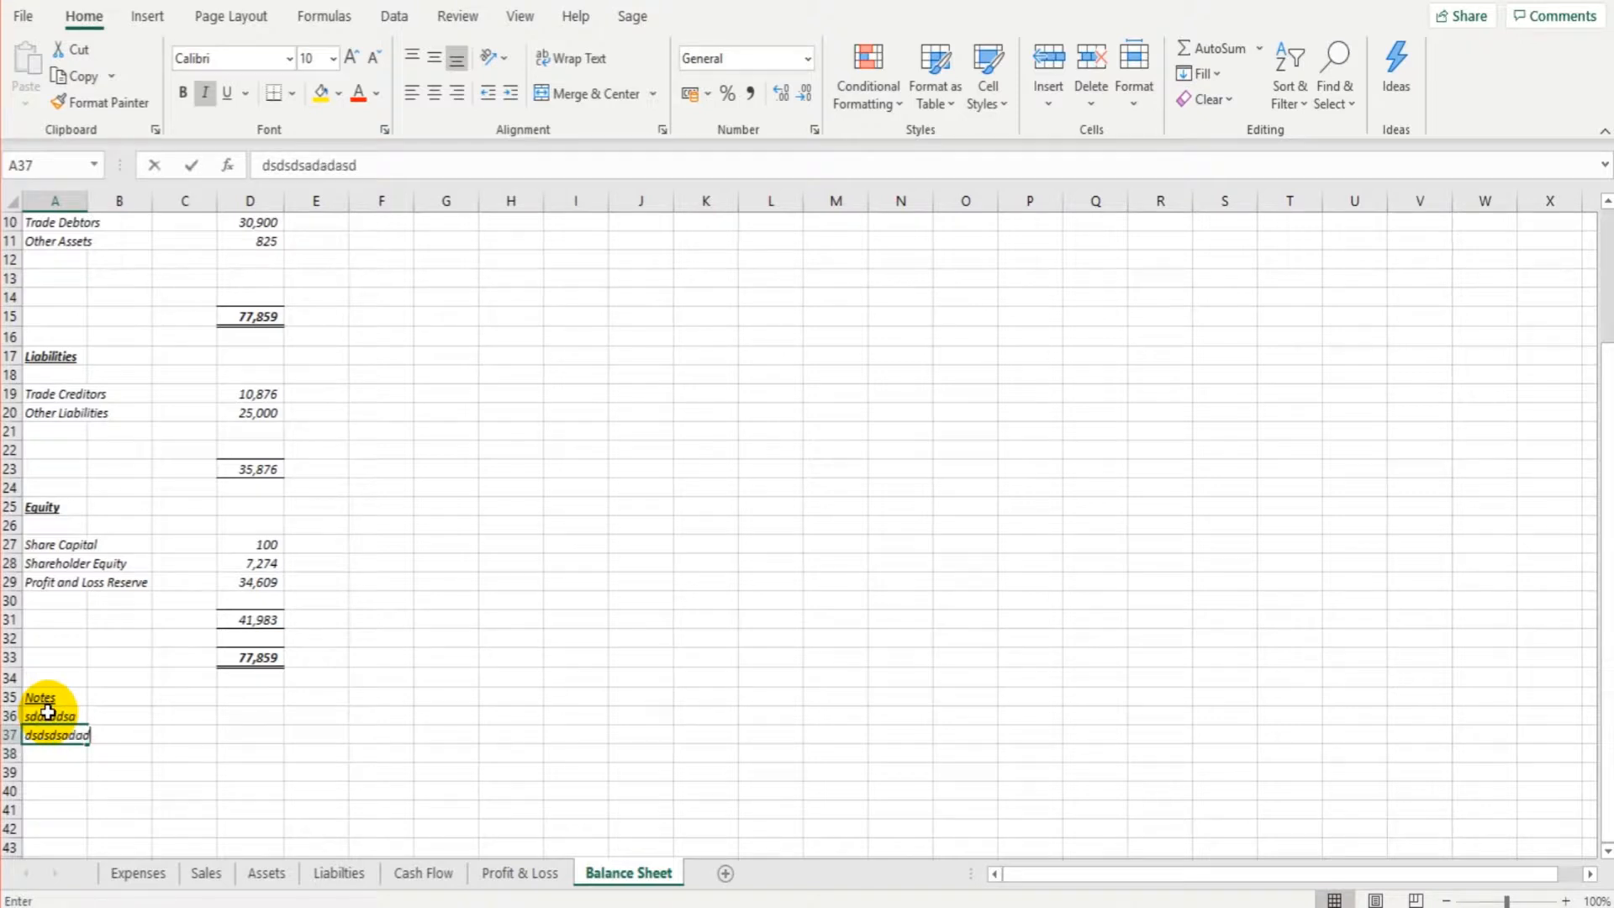
click(417, 561)
Step: Copy the whole Year 1 balance sheet in columns A to D, from row 1 down through the notes
scroll(417, 558, up, 3)
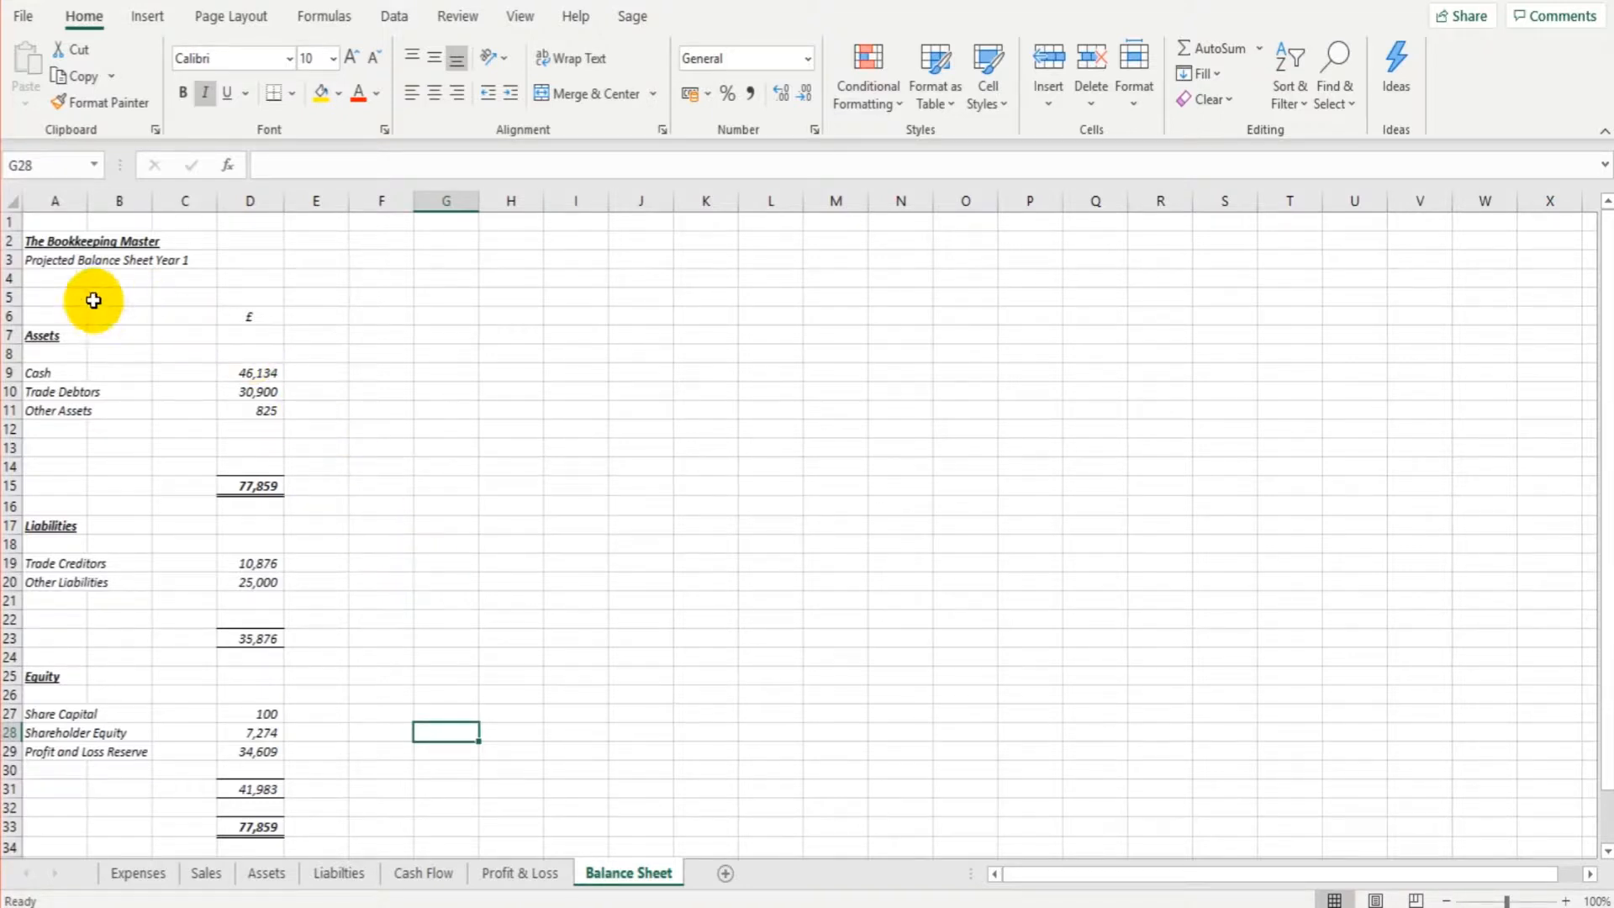
drag(56, 223, 256, 850)
right_click(128, 244)
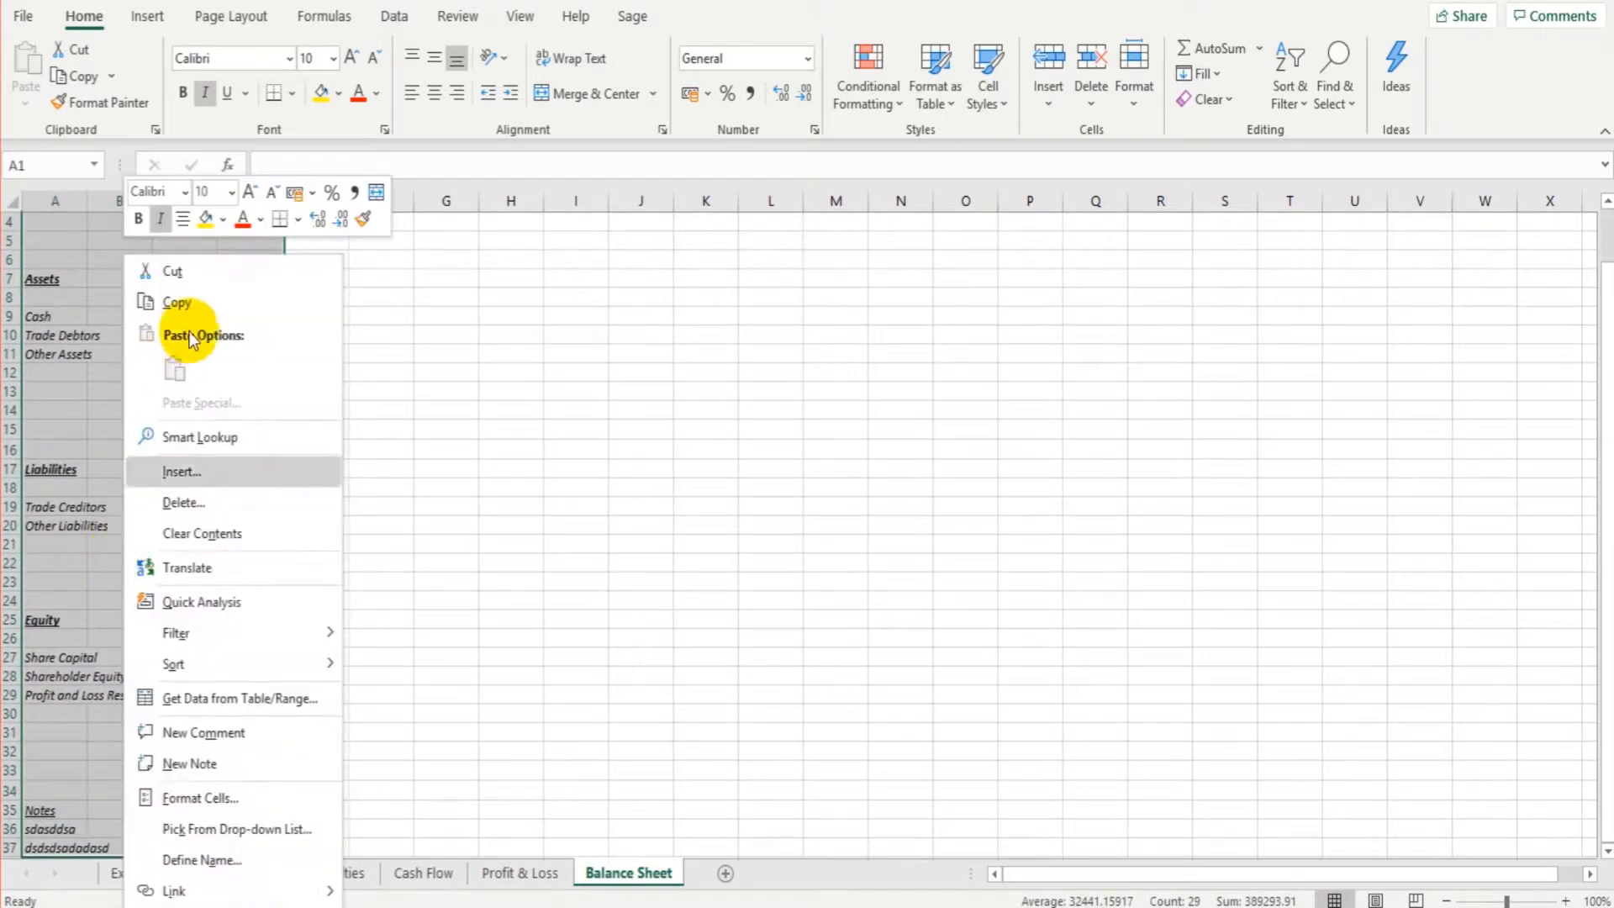
click(206, 302)
Step: Try to paste the copied balance sheet starting at F2
scroll(233, 372, up, 1)
click(329, 246)
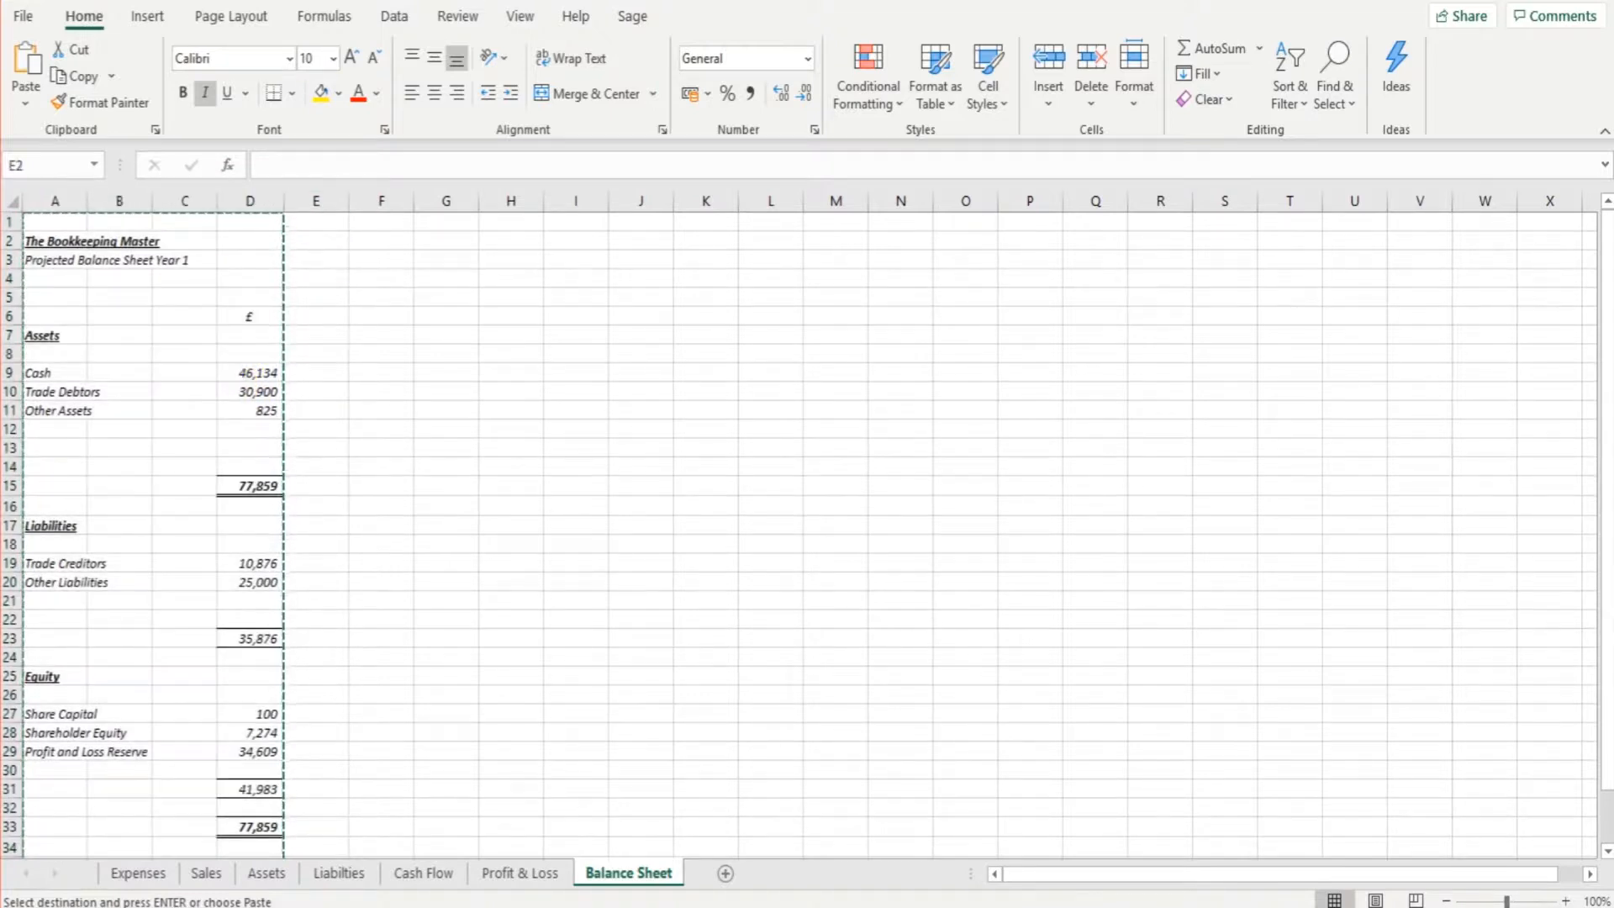
click(372, 243)
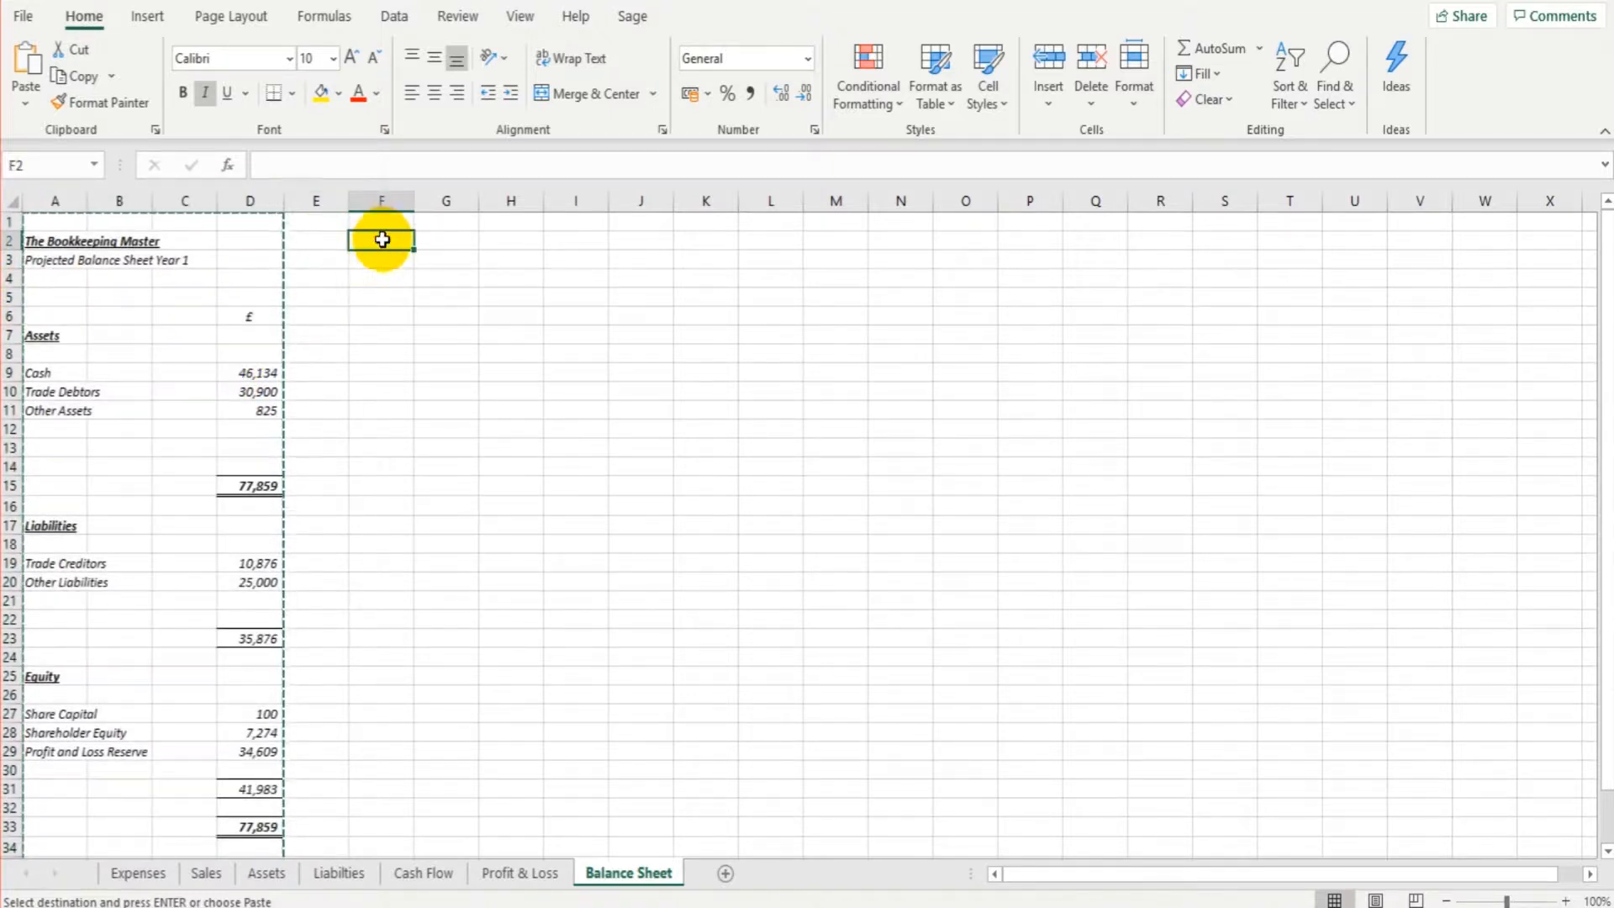
right_click(381, 240)
click(435, 353)
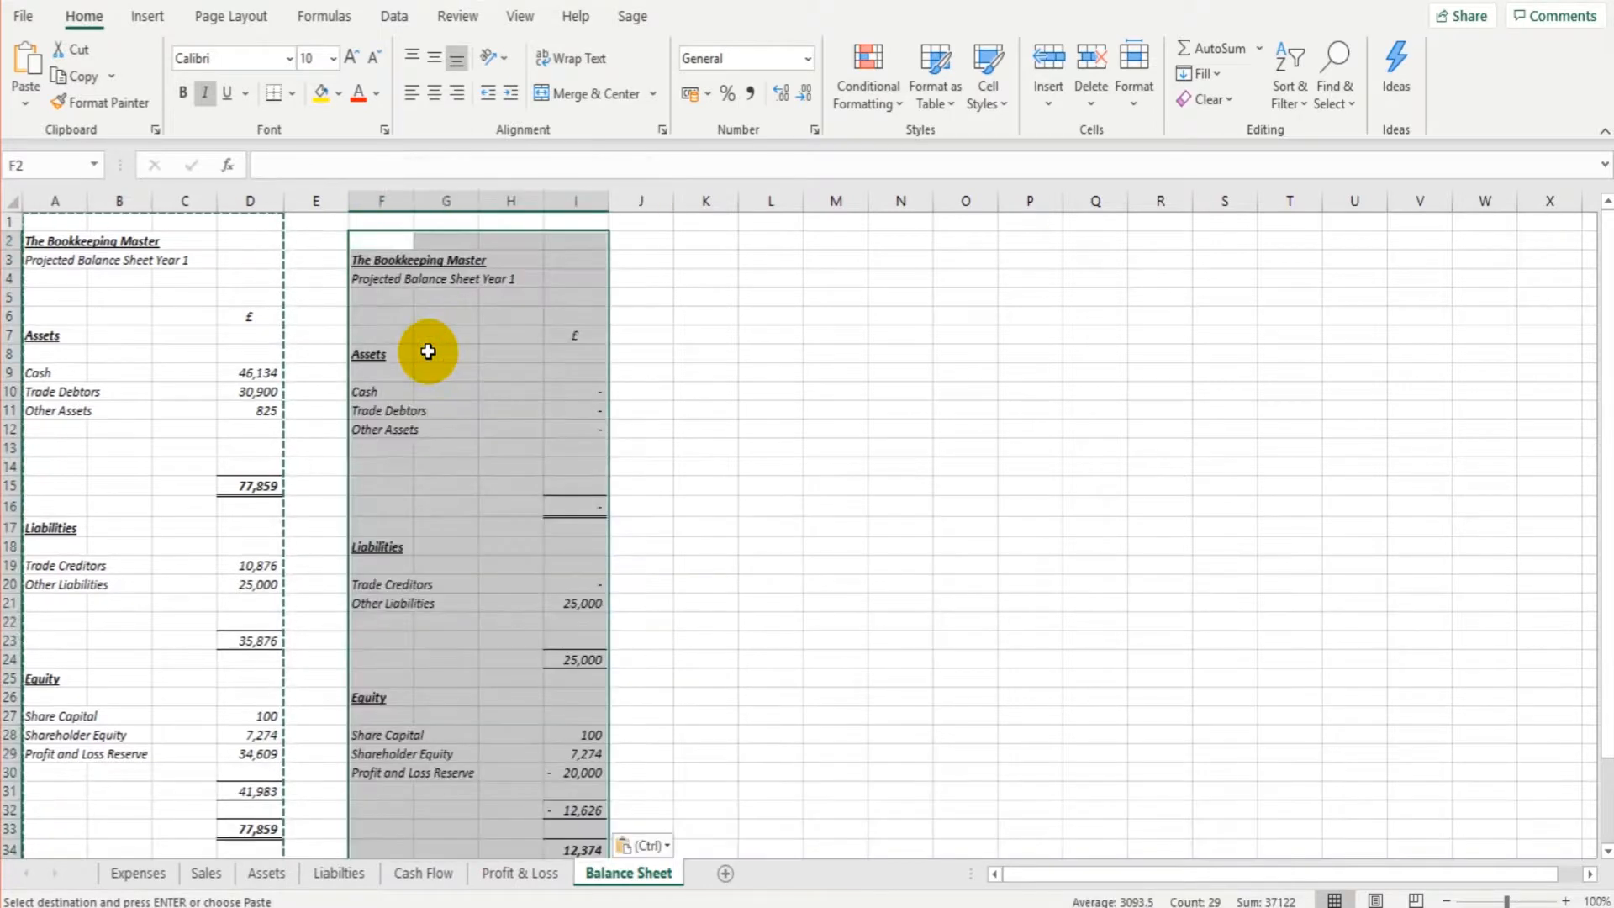
Step: Undo the balance sheet paste at F2
click(134, 3)
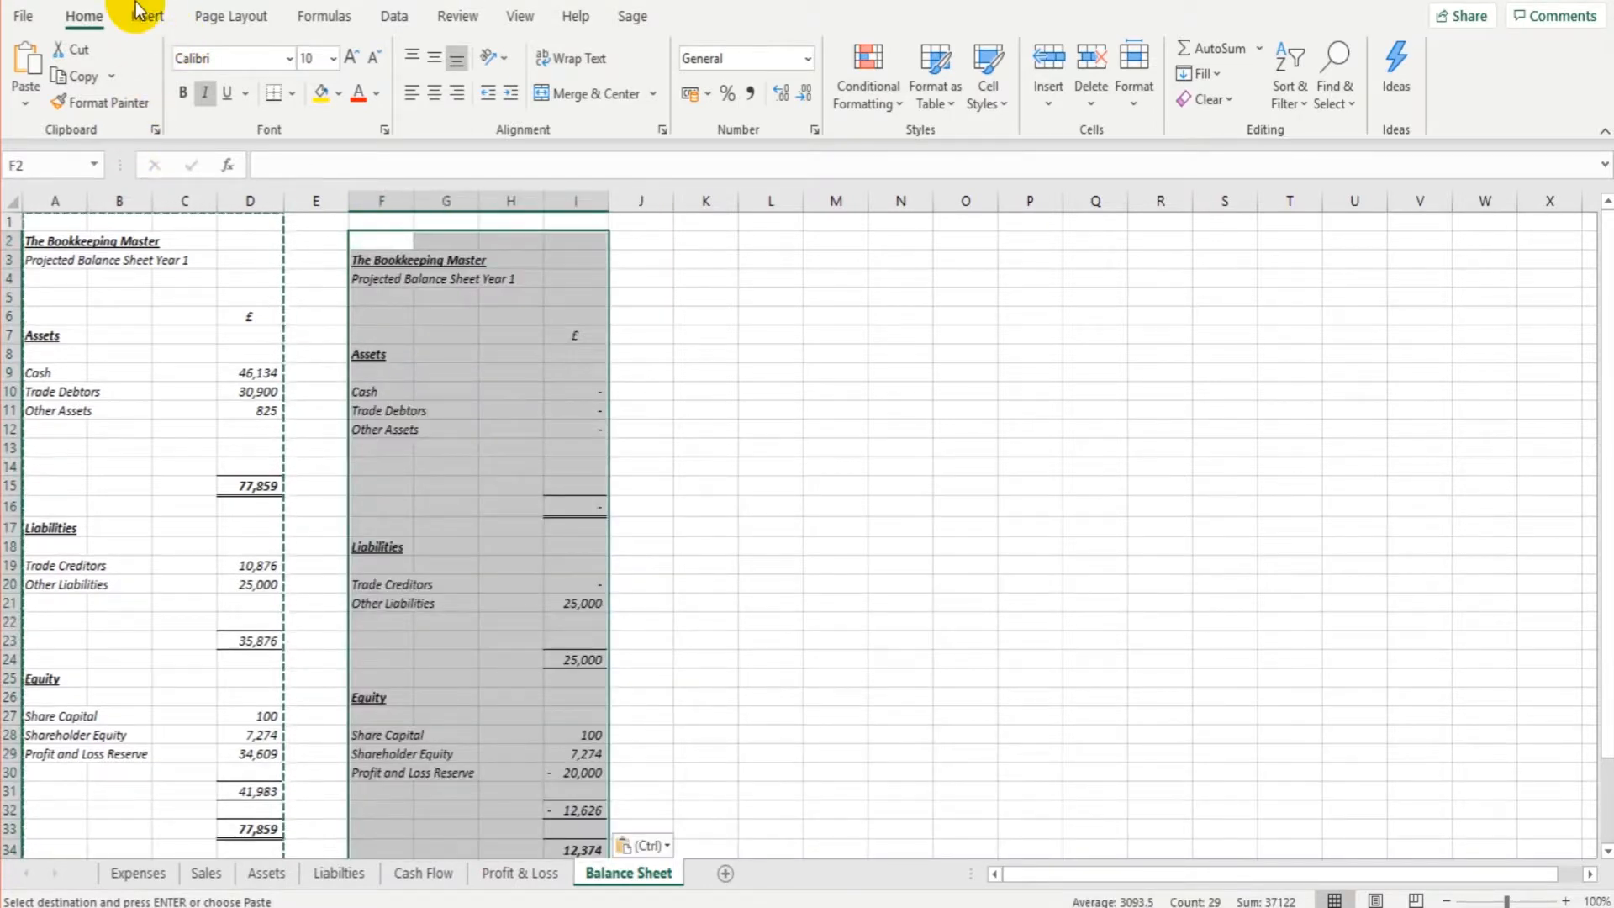
click(135, 3)
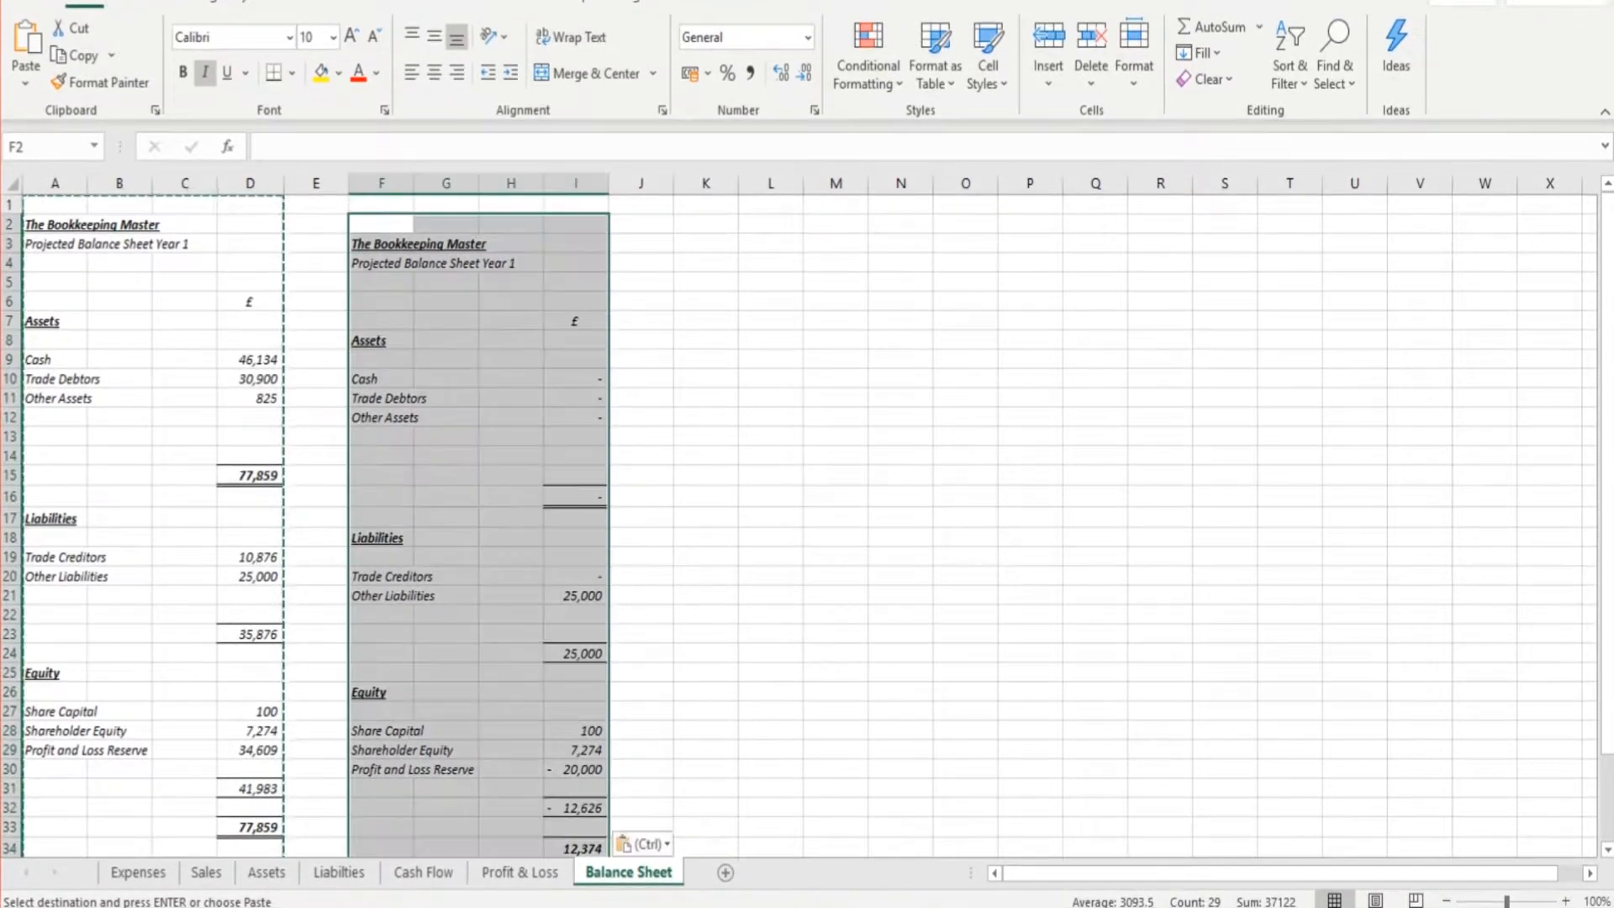
click(200, 4)
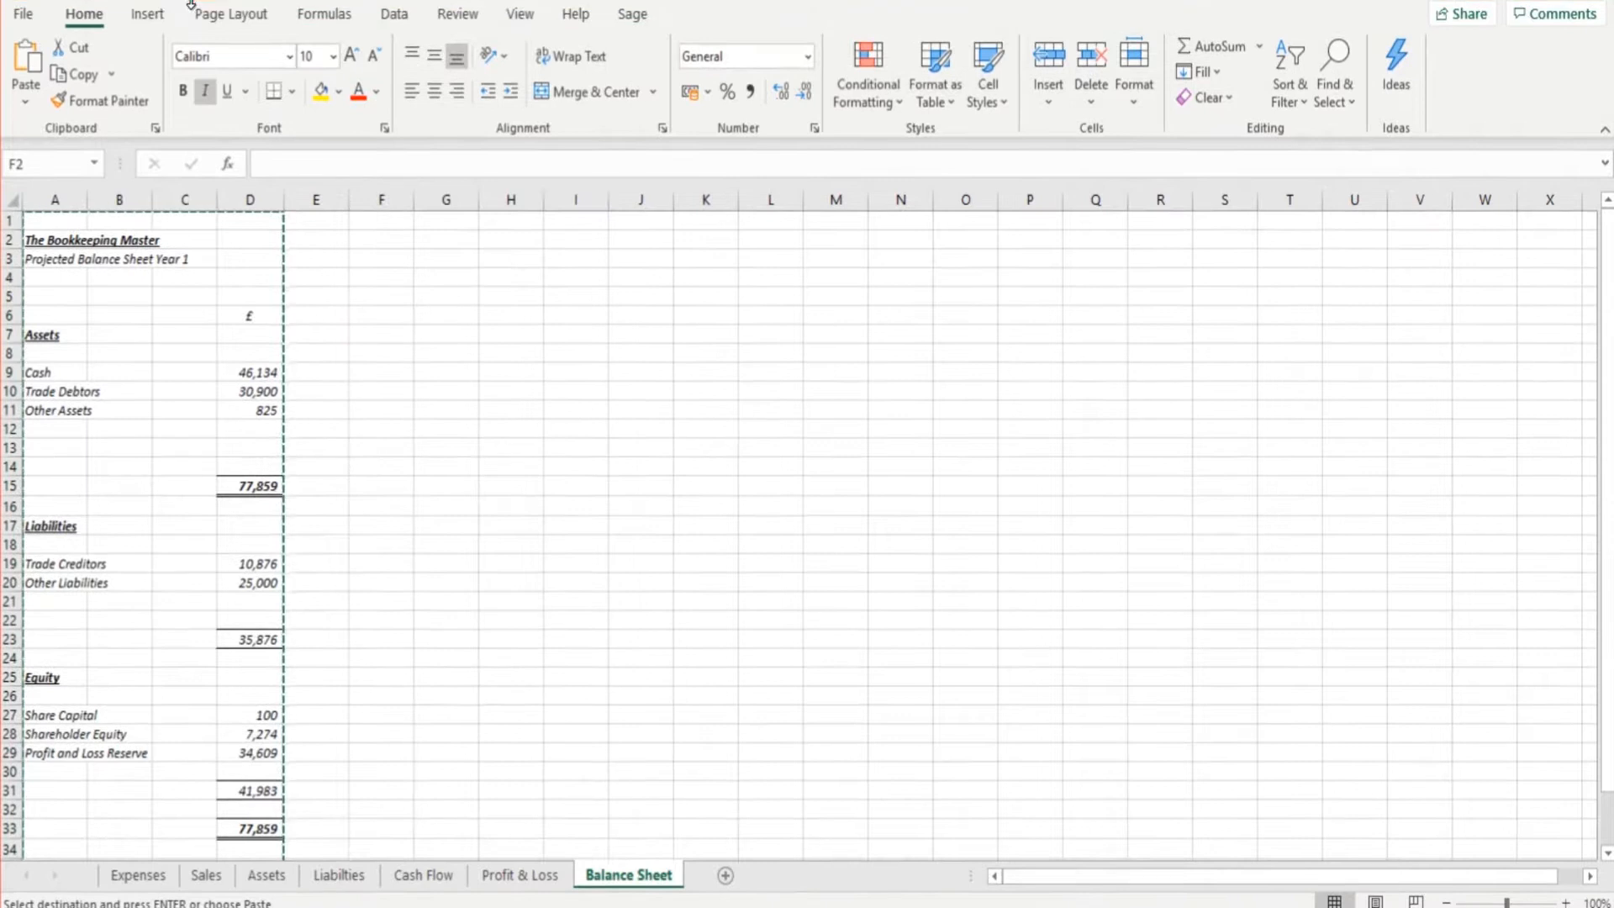
Step: Paste the copied balance sheet starting at F1, with its rows level with the original
click(335, 275)
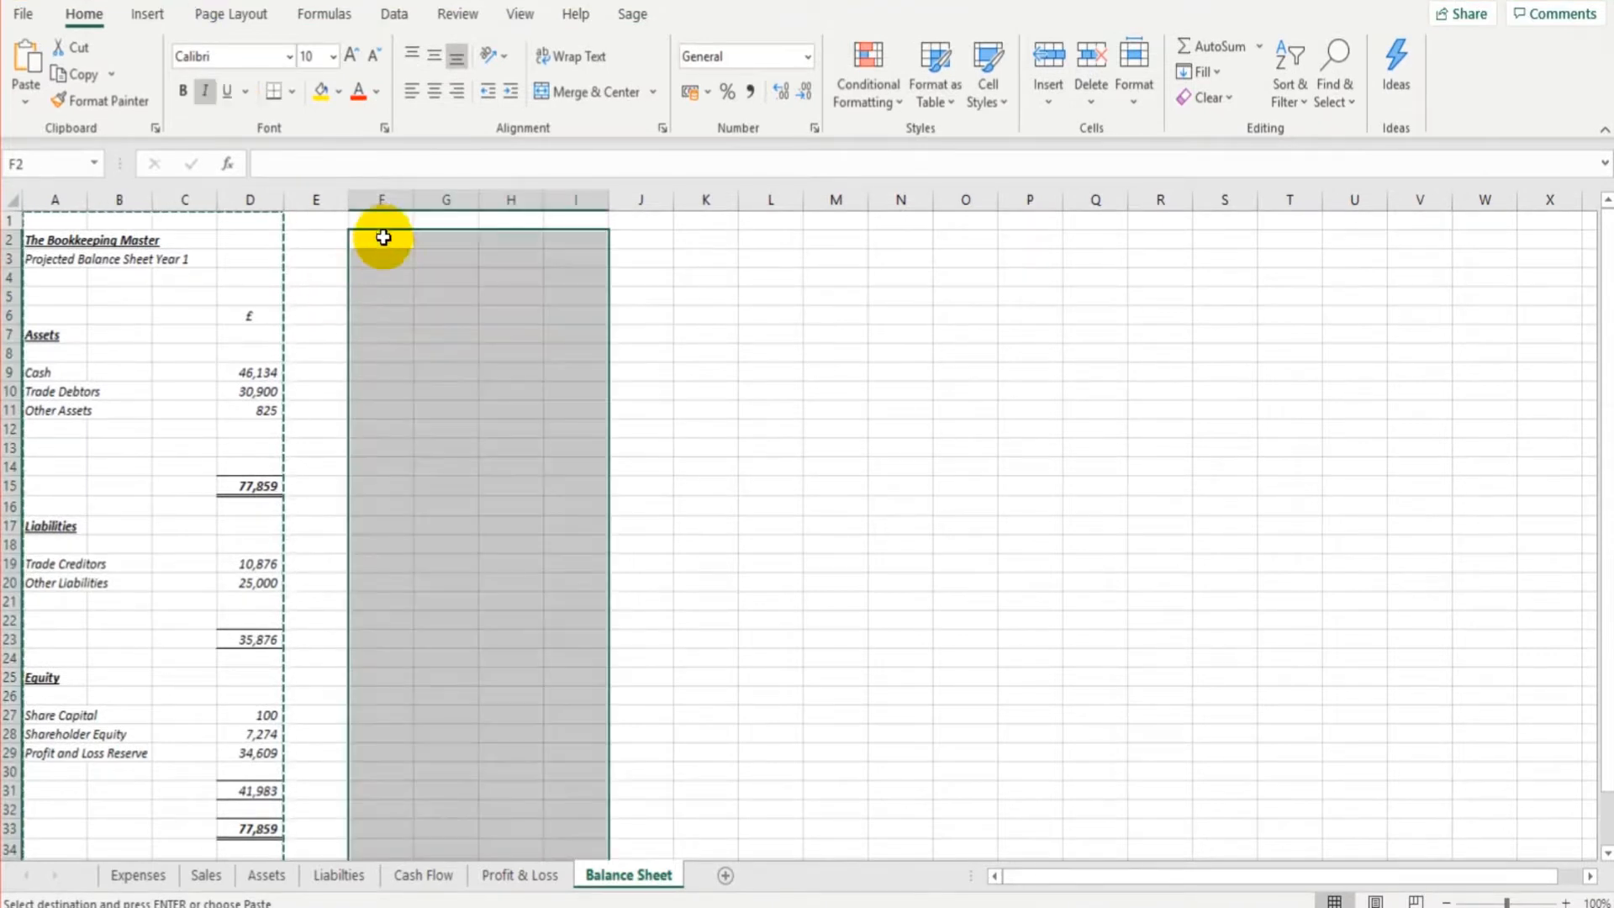
right_click(380, 218)
click(434, 336)
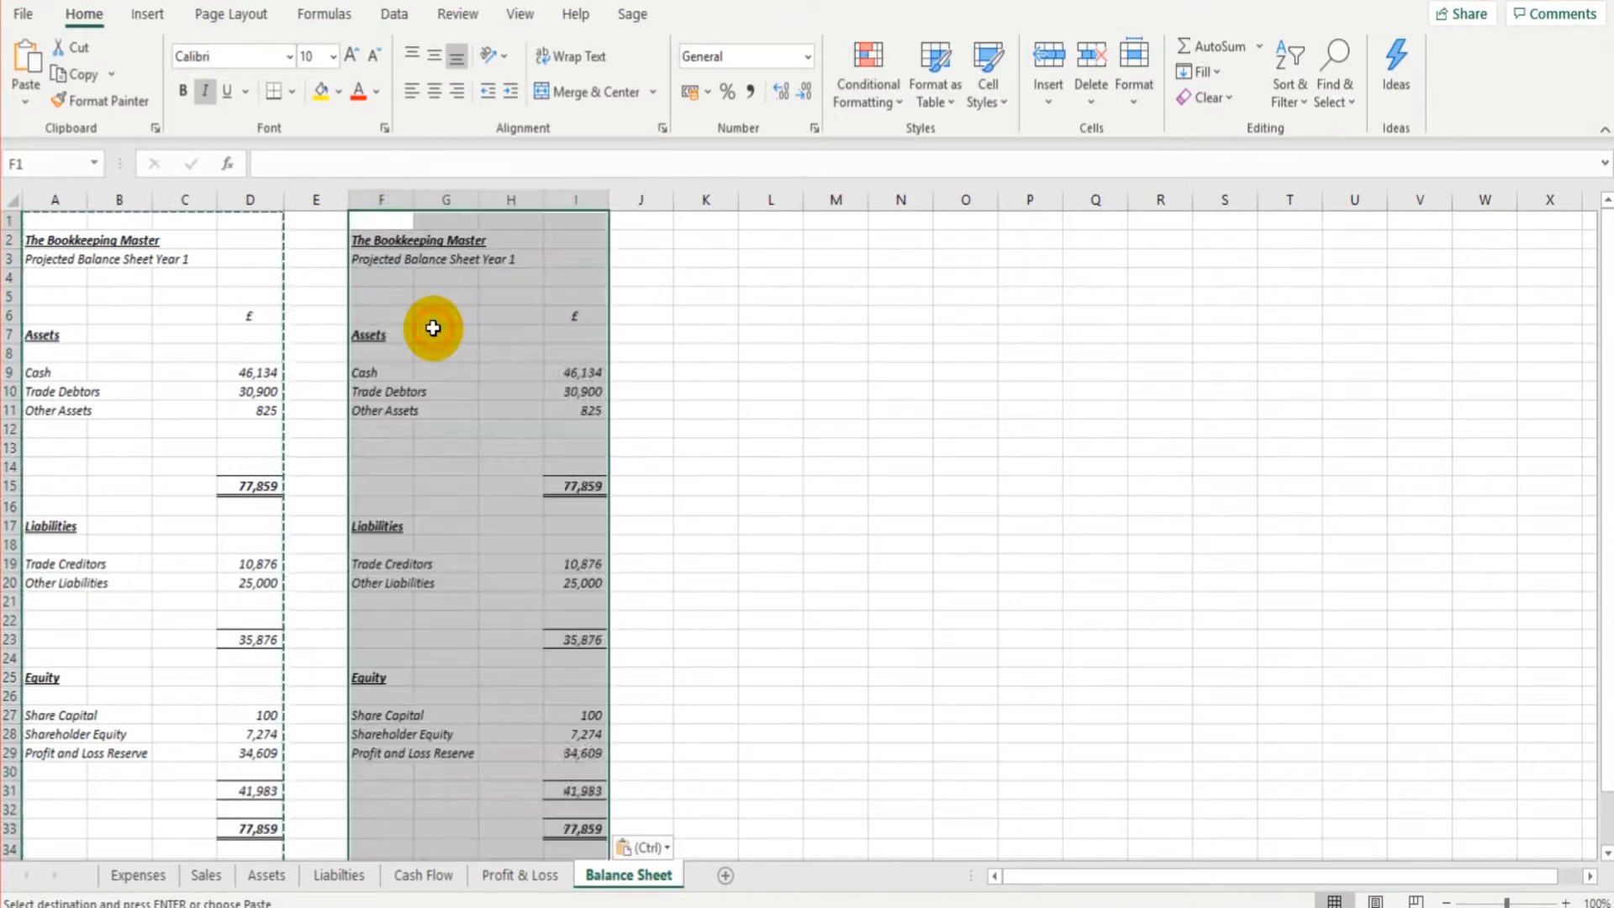
click(387, 335)
Step: Paste another copy of the balance sheet starting at K1
click(732, 225)
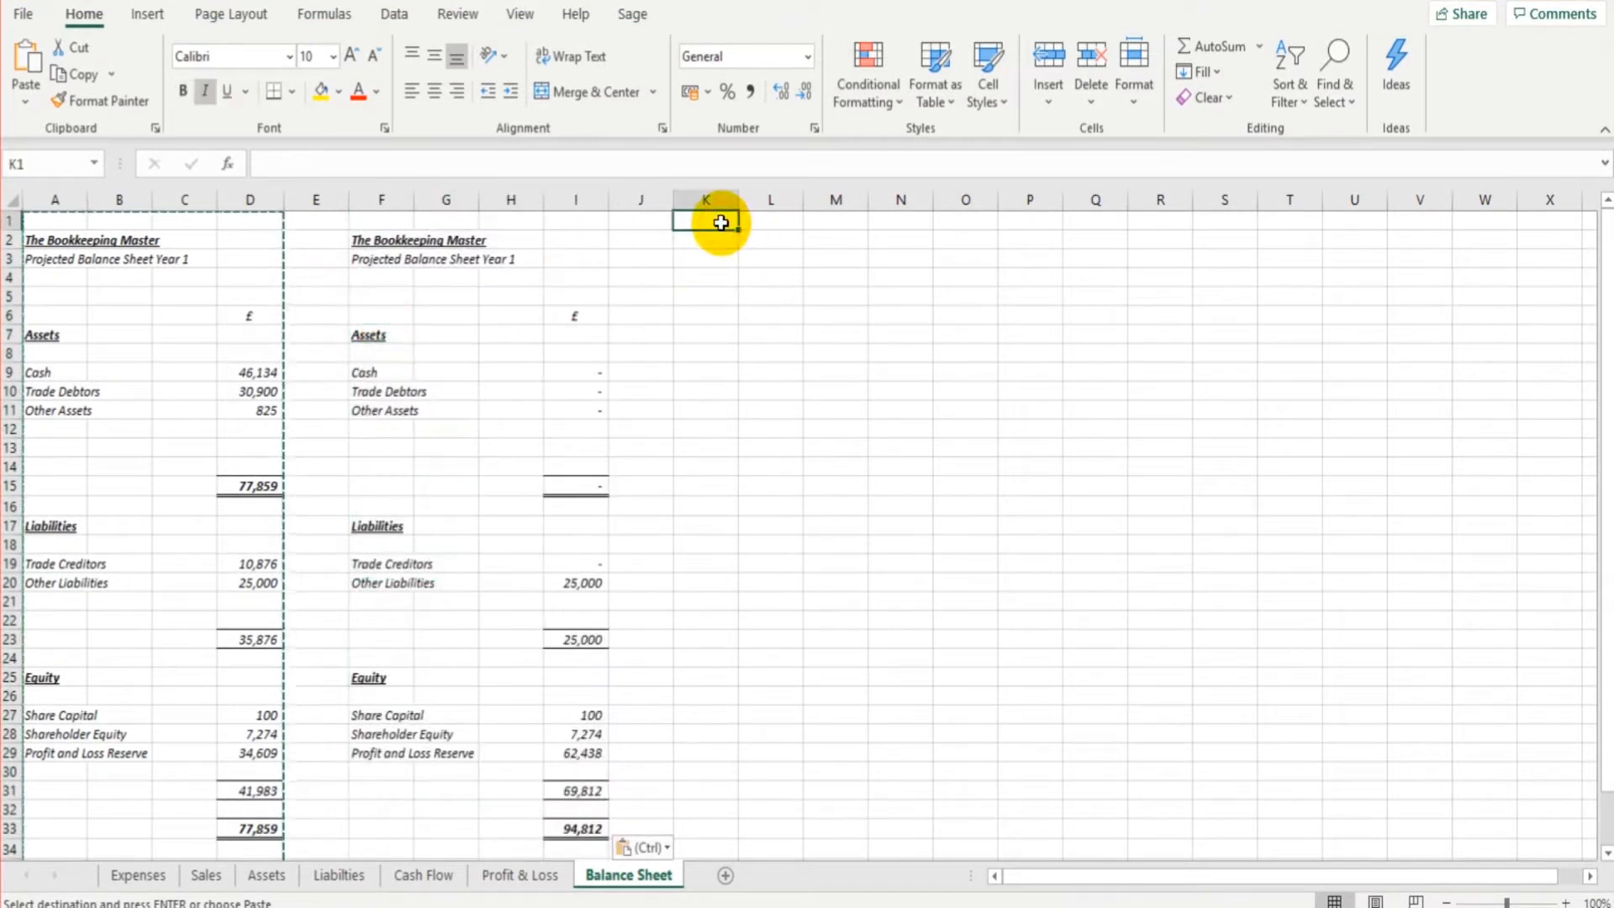
click(379, 217)
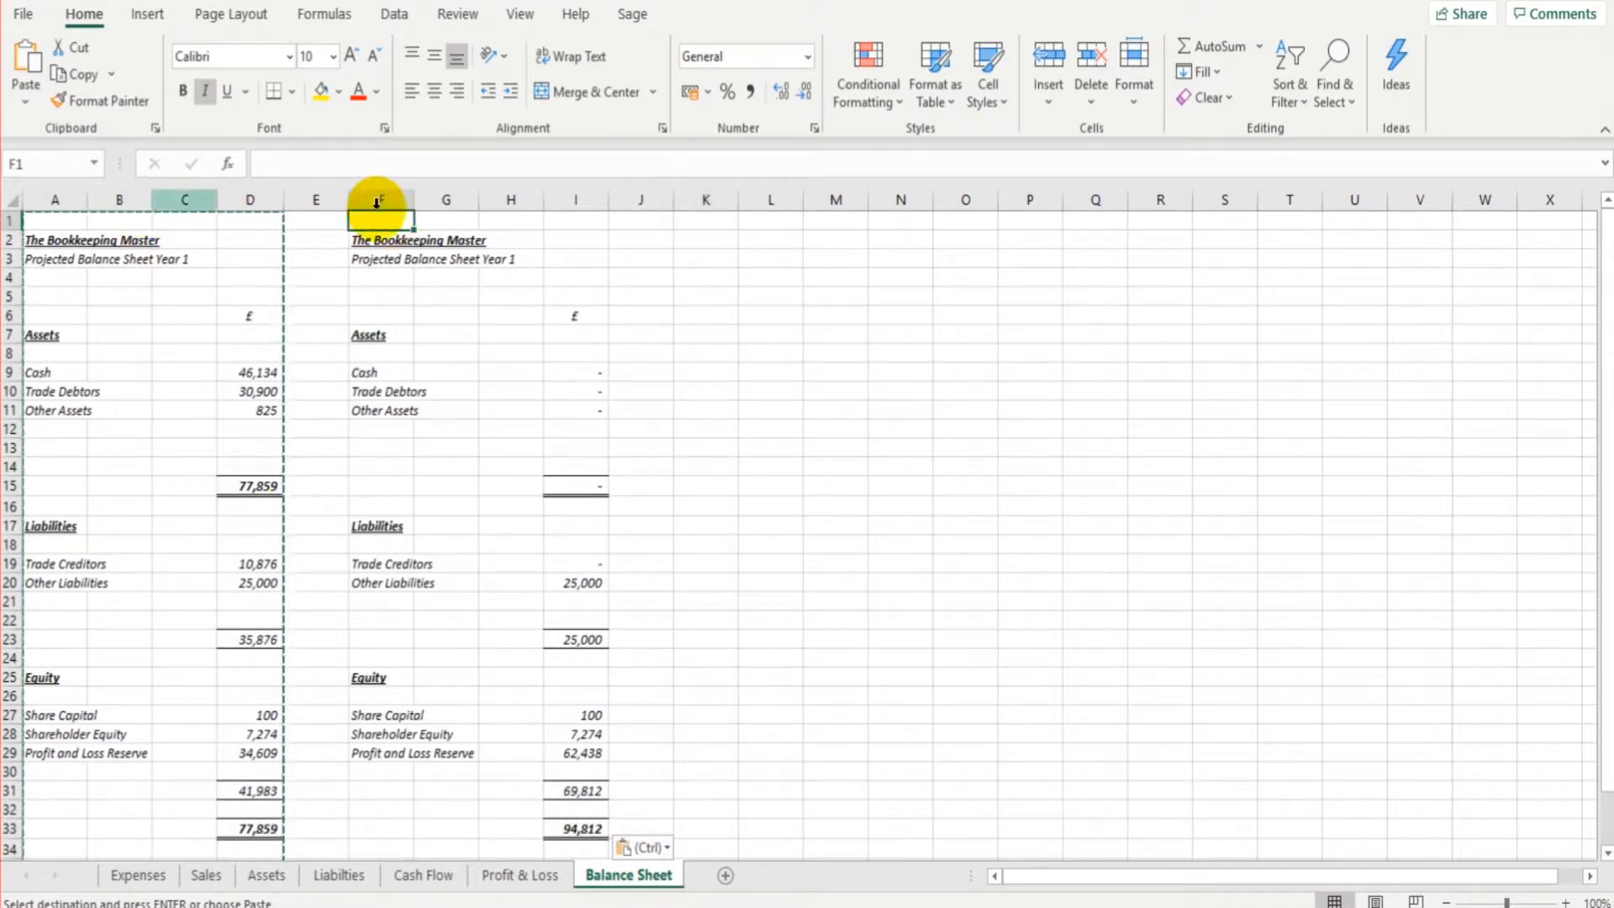
click(677, 222)
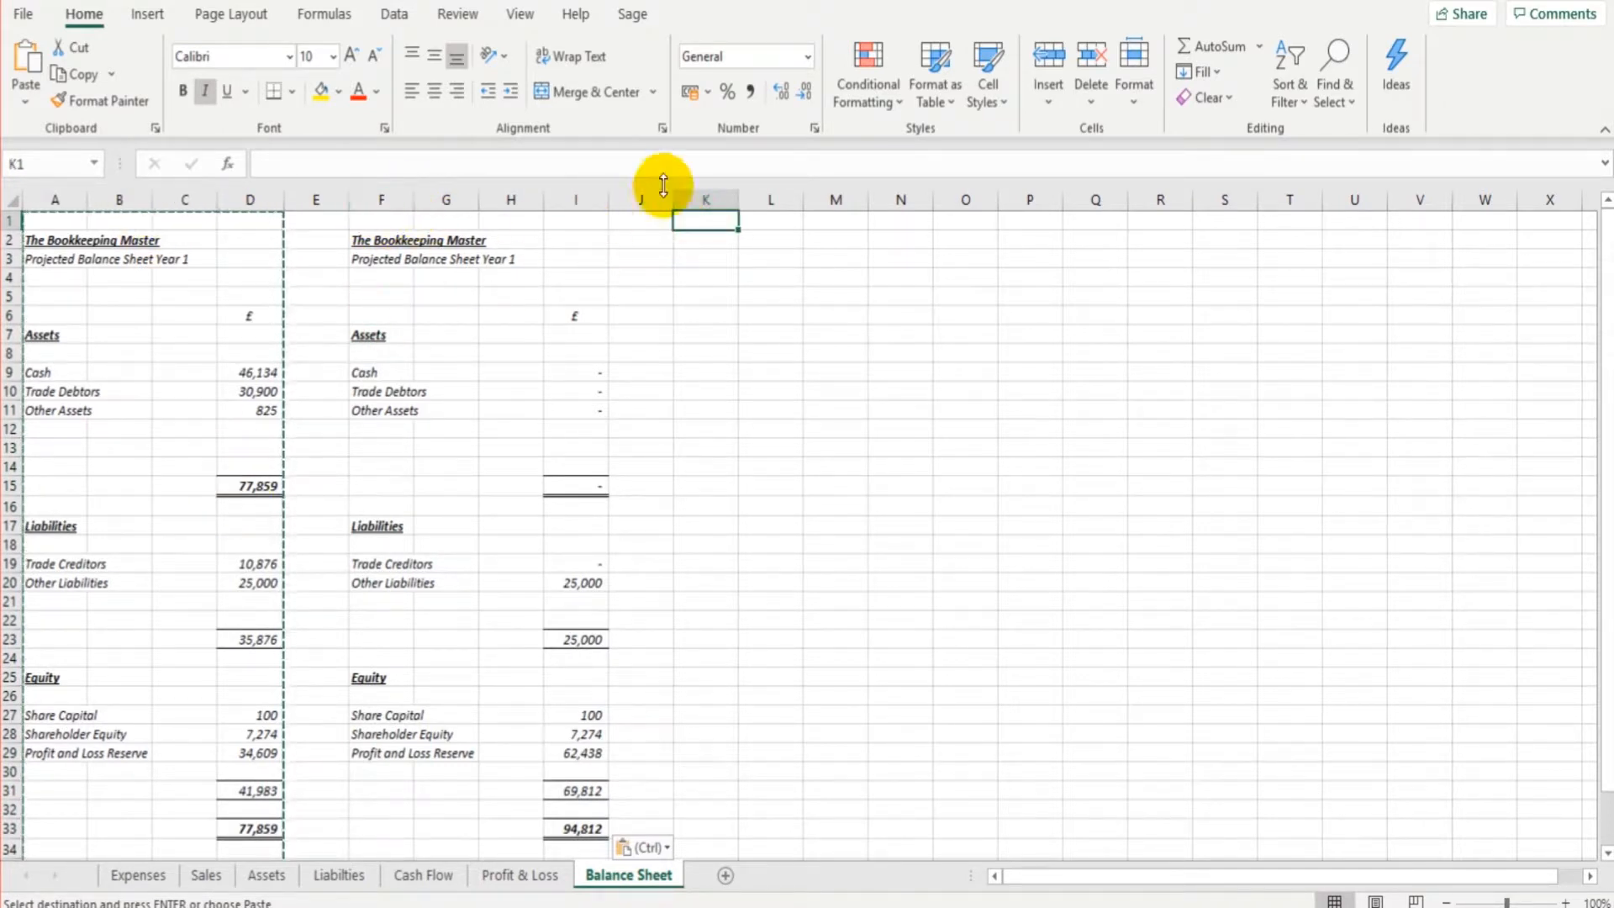
right_click(688, 219)
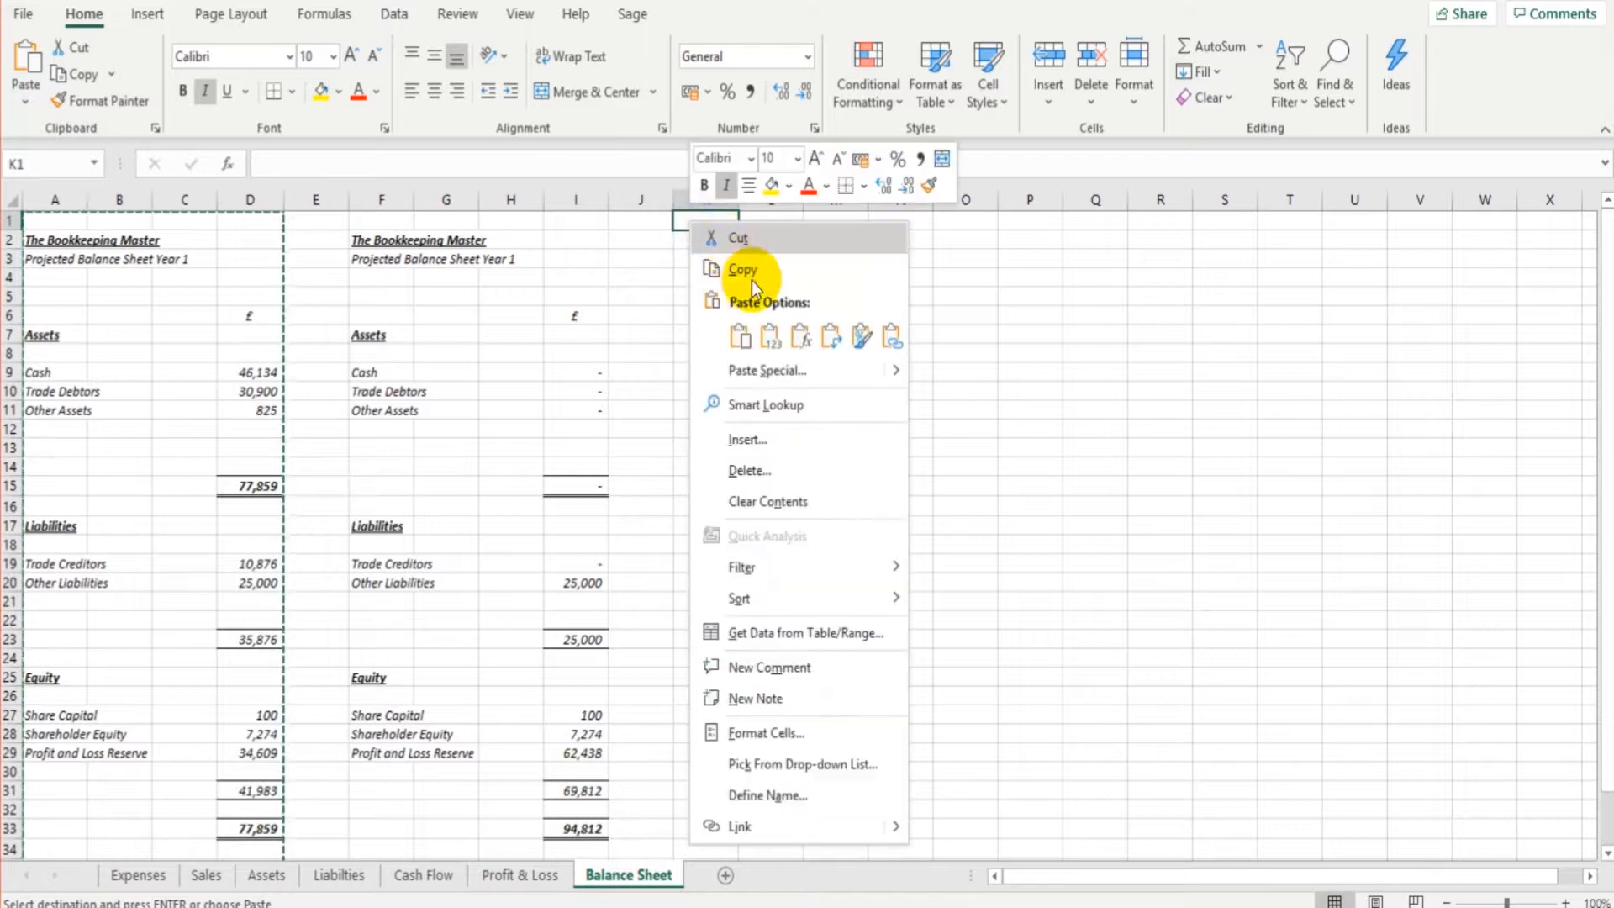
click(739, 331)
Step: Change the copied titles to Projected Balance Sheet Year 2 in F3 and Projected Balance Sheet Year 3 in K3
click(375, 262)
click(480, 173)
key(Return)
click(684, 260)
click(473, 165)
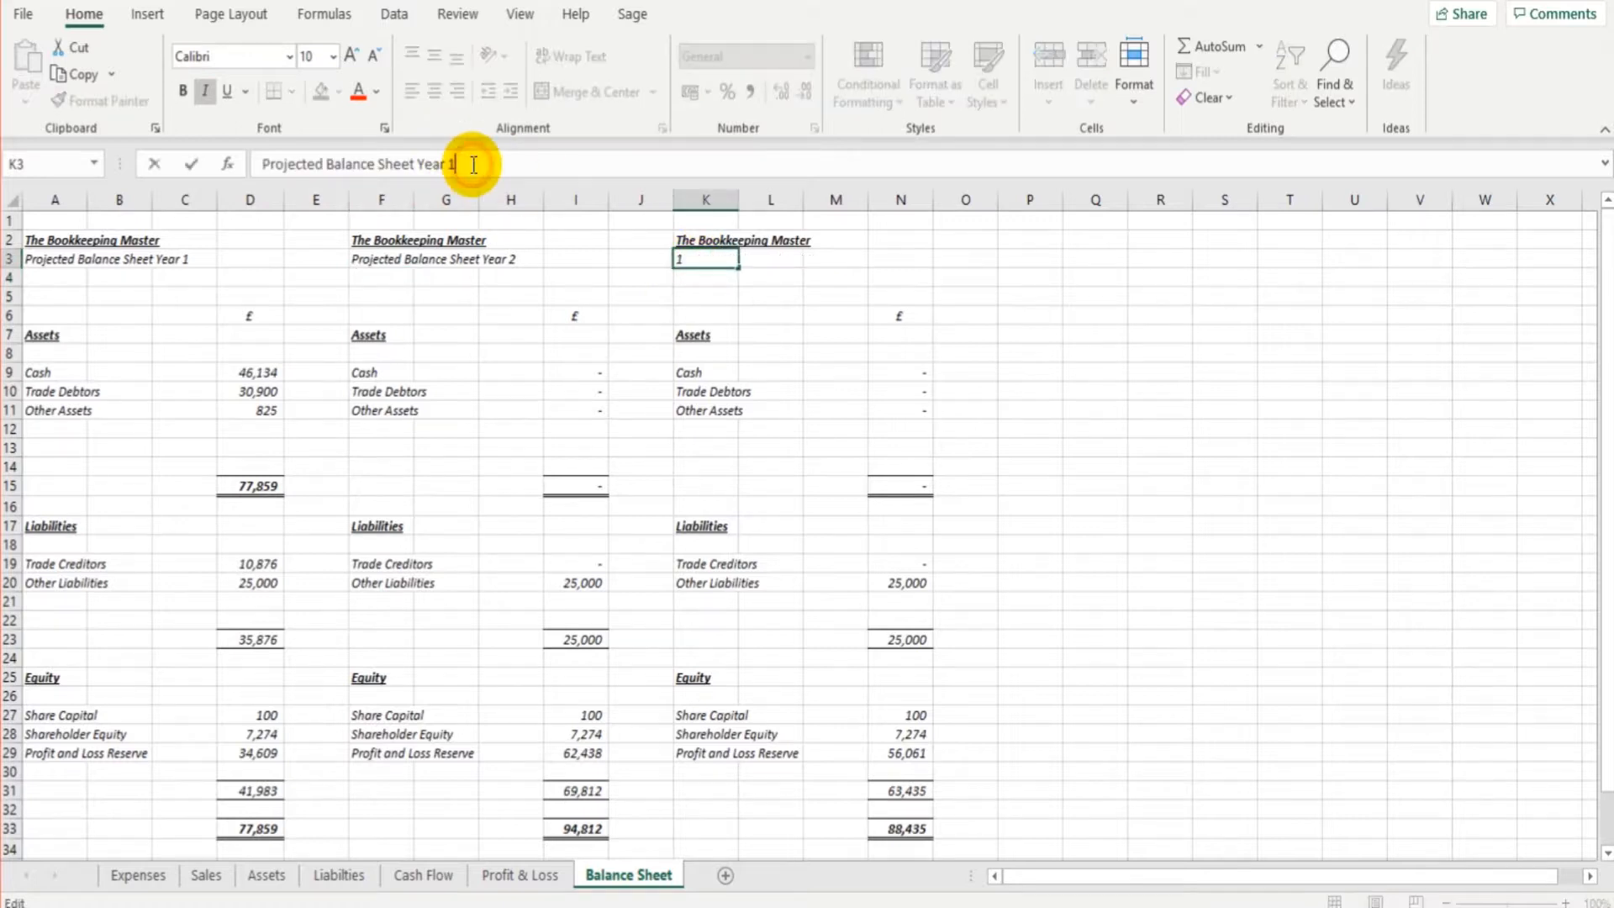
key(Return)
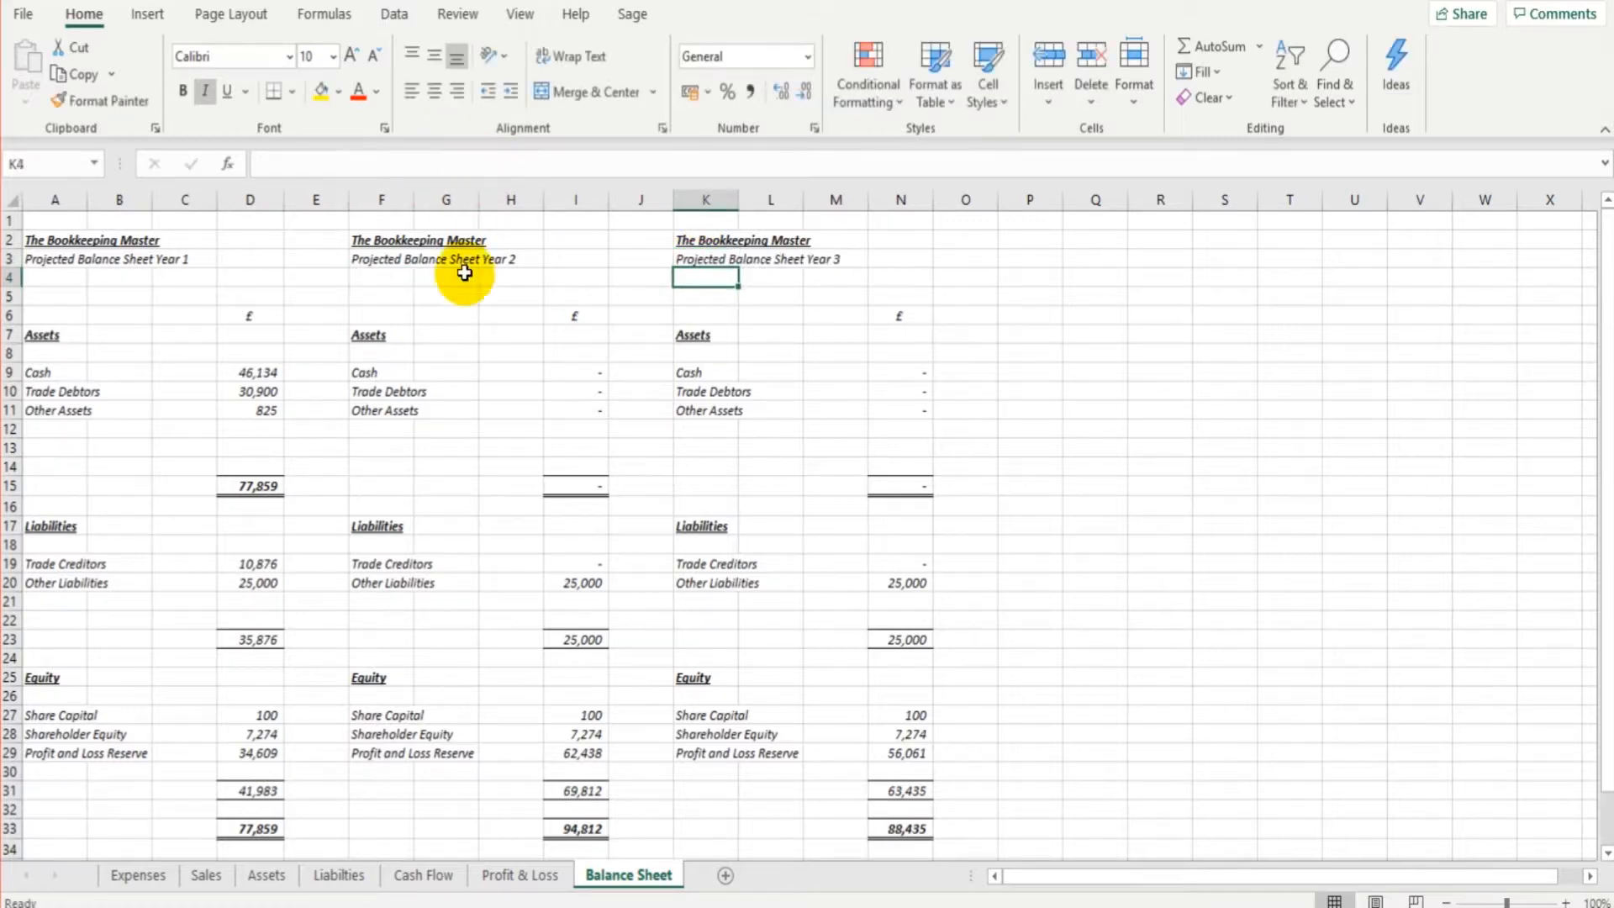
Step: Link the Year 2 Cash in I9 to the Month 12 closing cash balance of the Year 2 cash flow forecast
drag(577, 373, 585, 410)
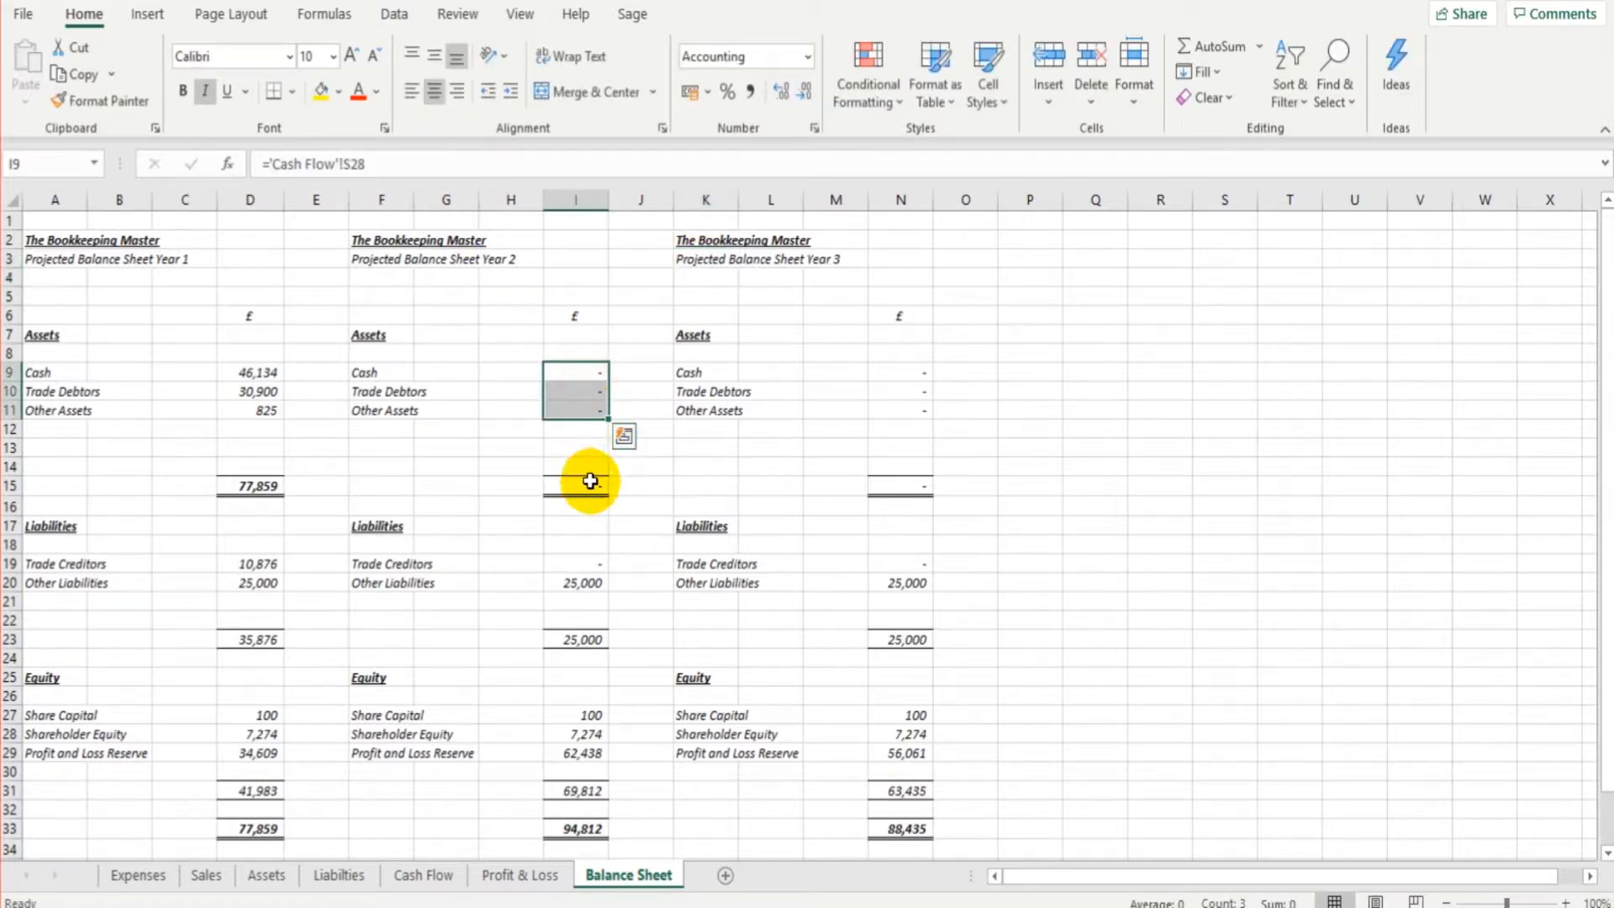
drag(580, 565, 580, 582)
key(ctrl+v)
click(564, 374)
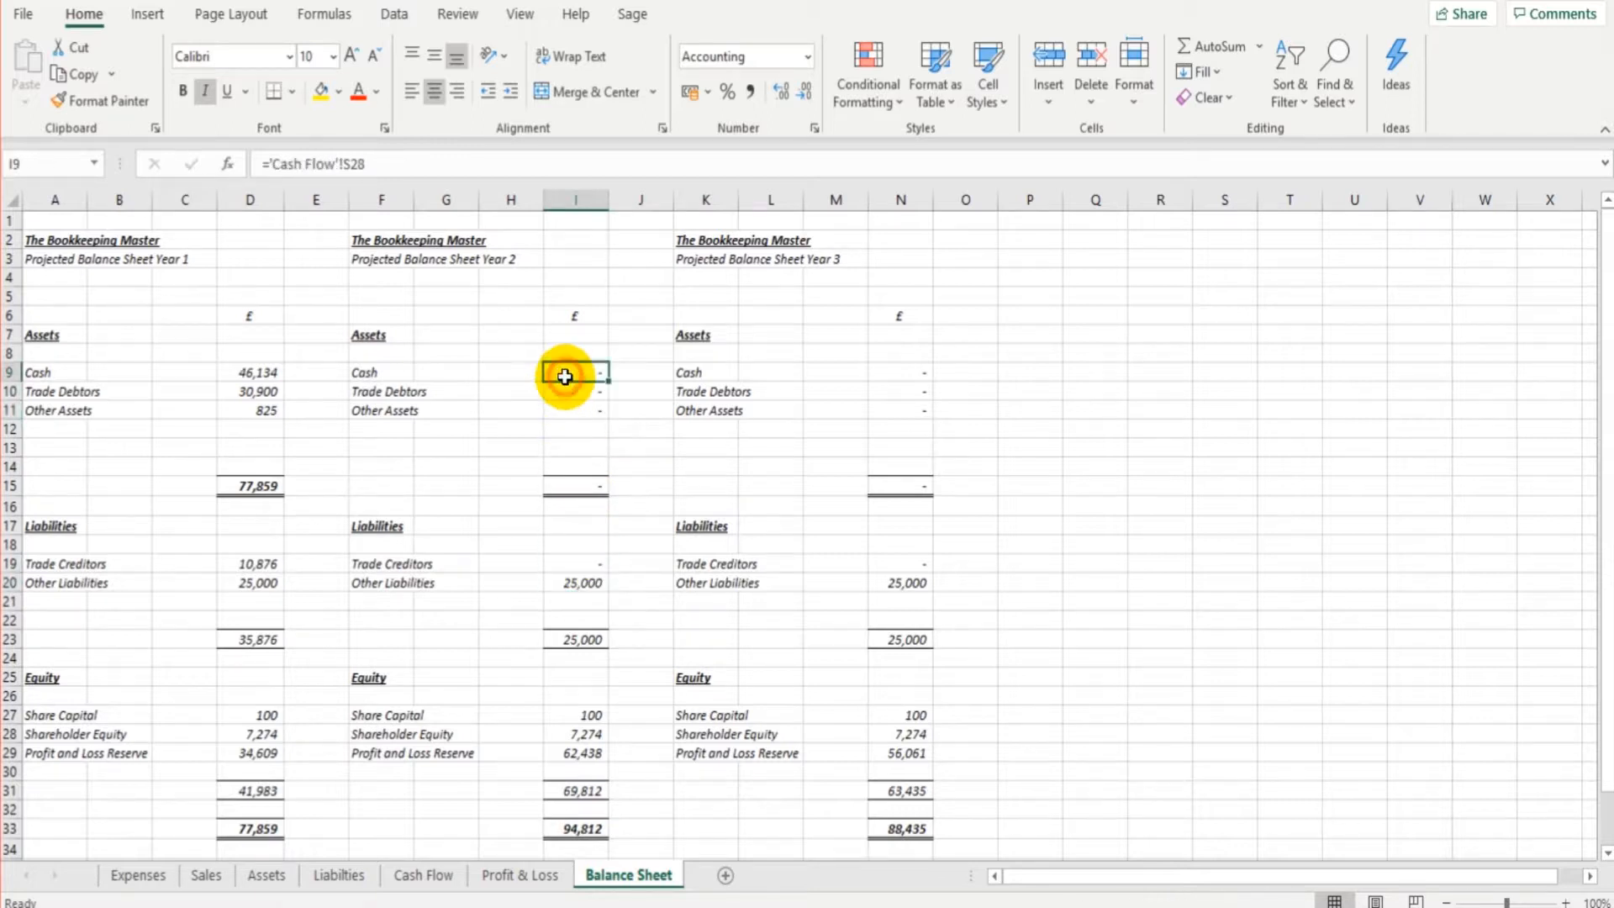
text(=)
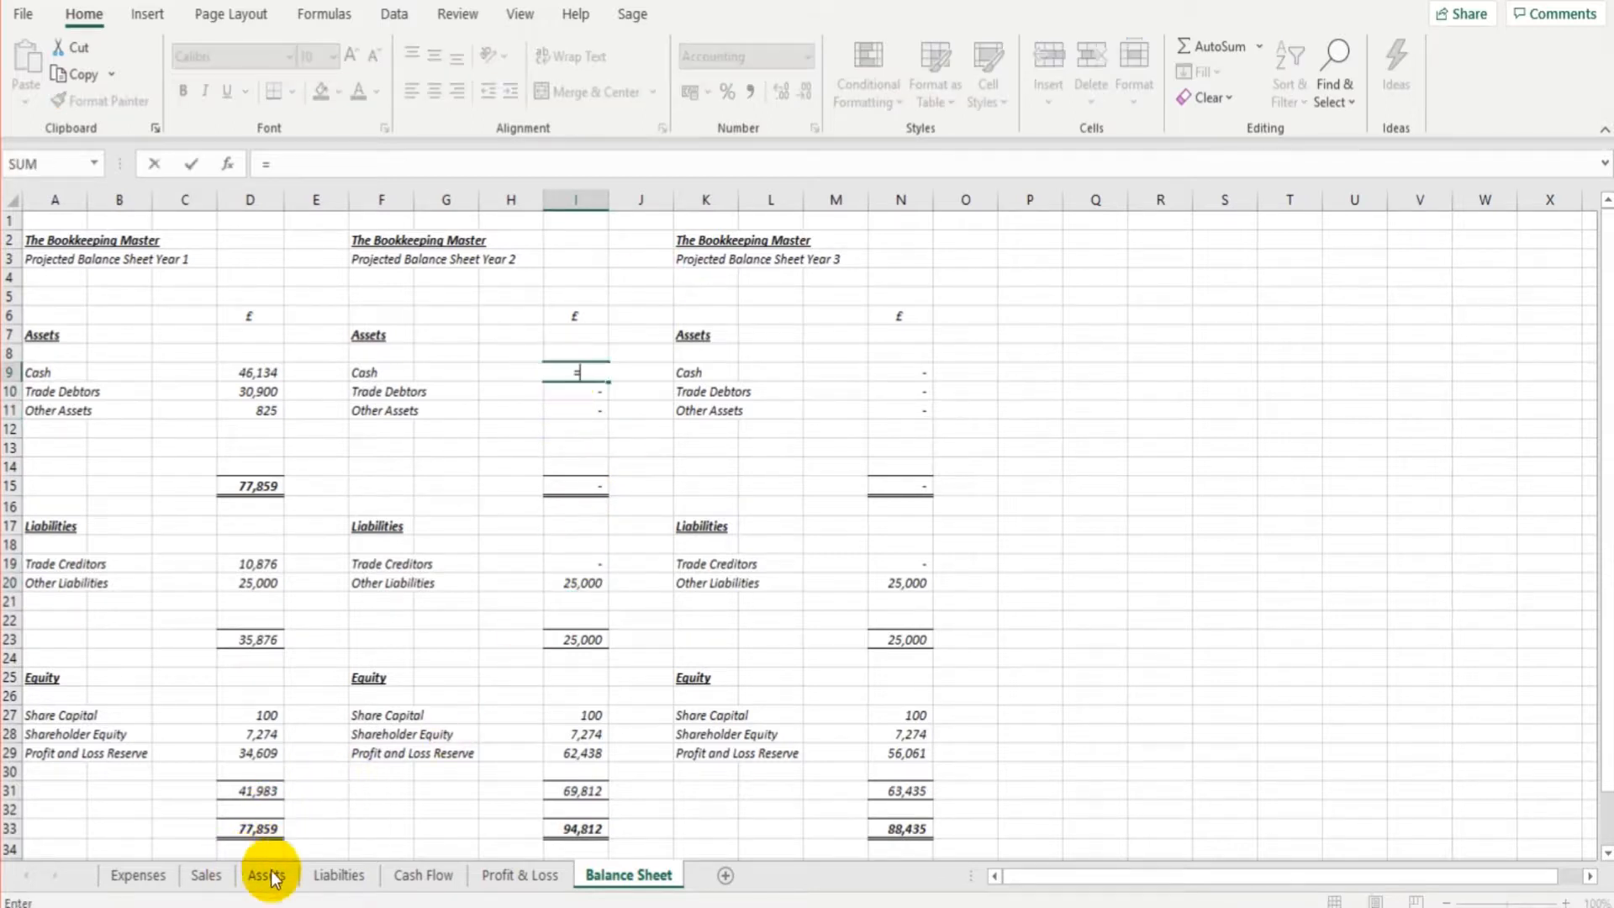
click(417, 875)
scroll(483, 688, down, 3)
scroll(484, 687, down, 11)
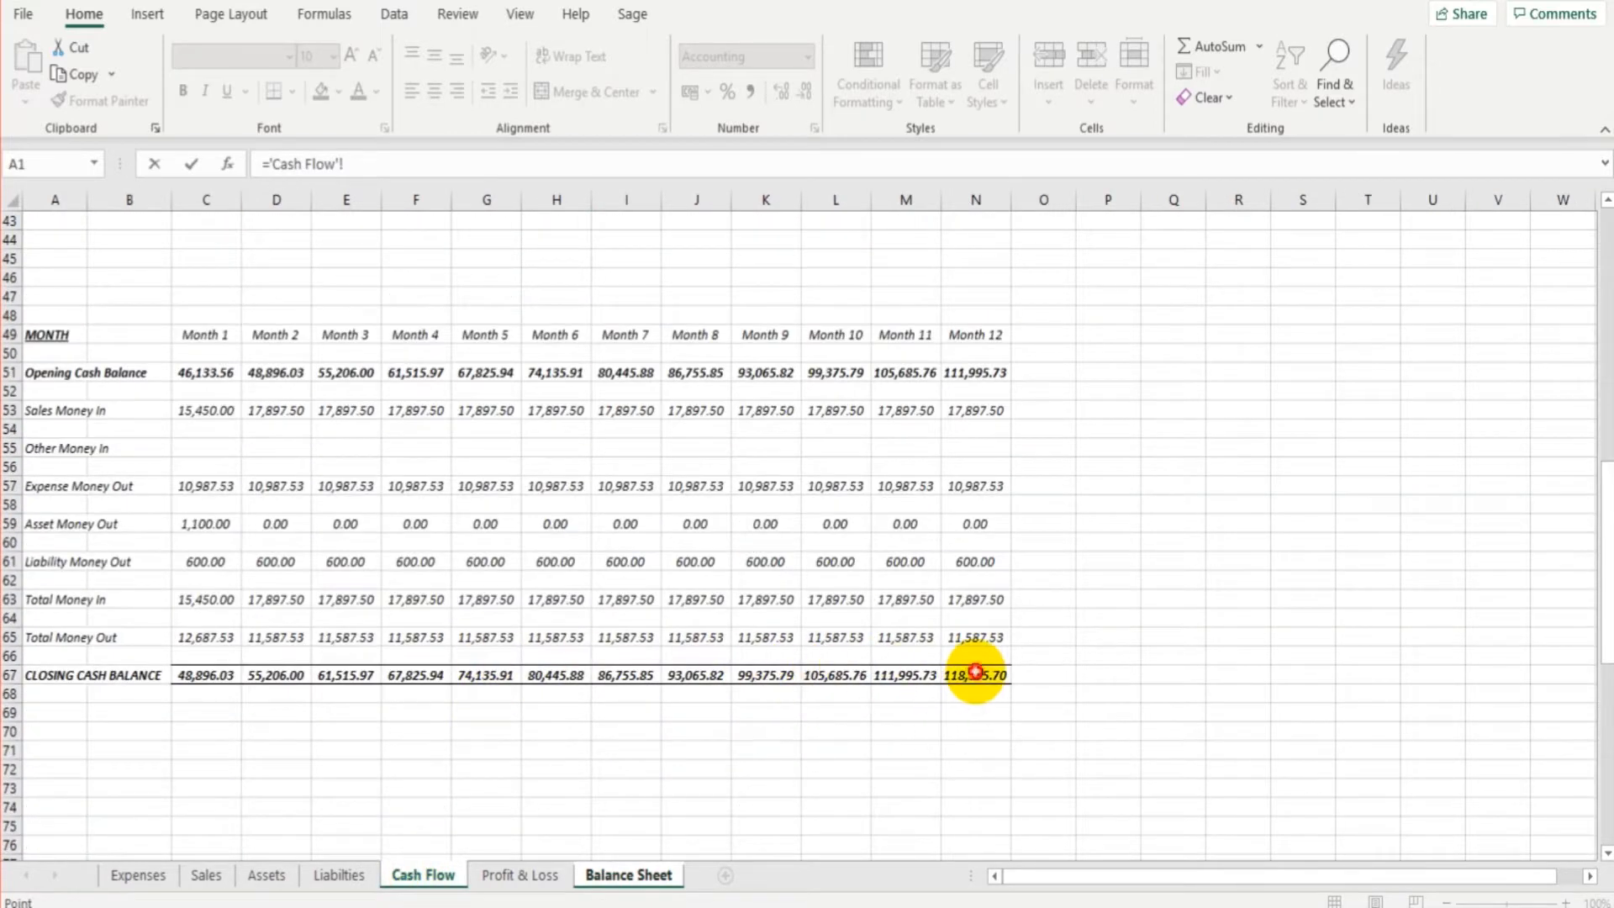
key(Return)
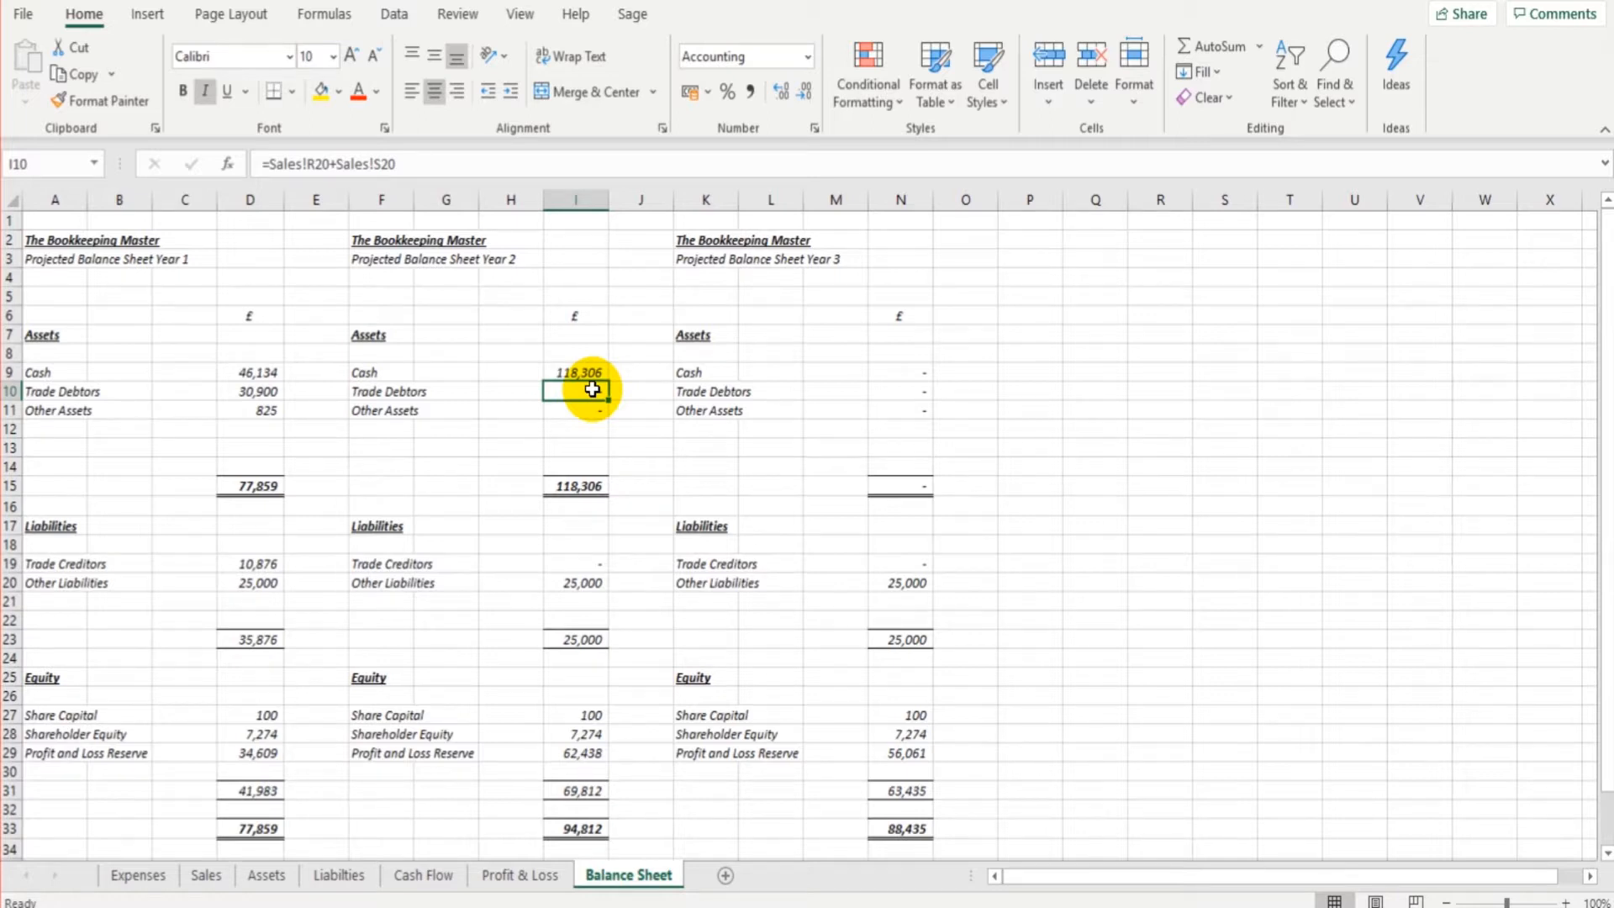
Step: Link the Year 2 Trade Debtors in I10 to the Year 2 Month 12 sales total in Sales N38
text(=)
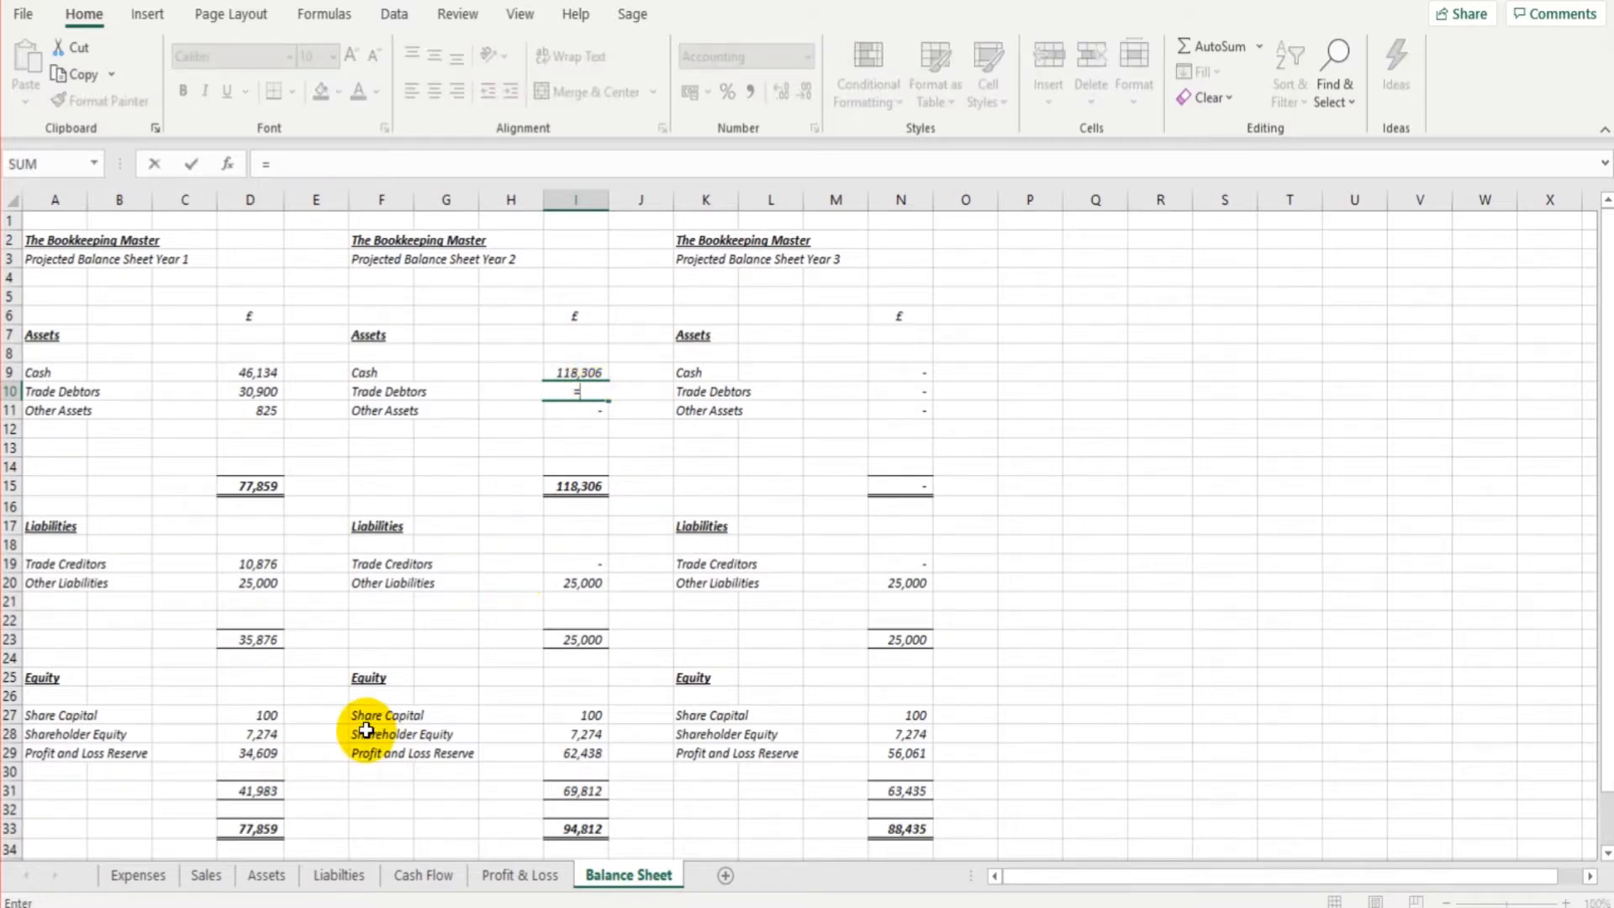
click(211, 874)
scroll(630, 614, down, 4)
click(910, 695)
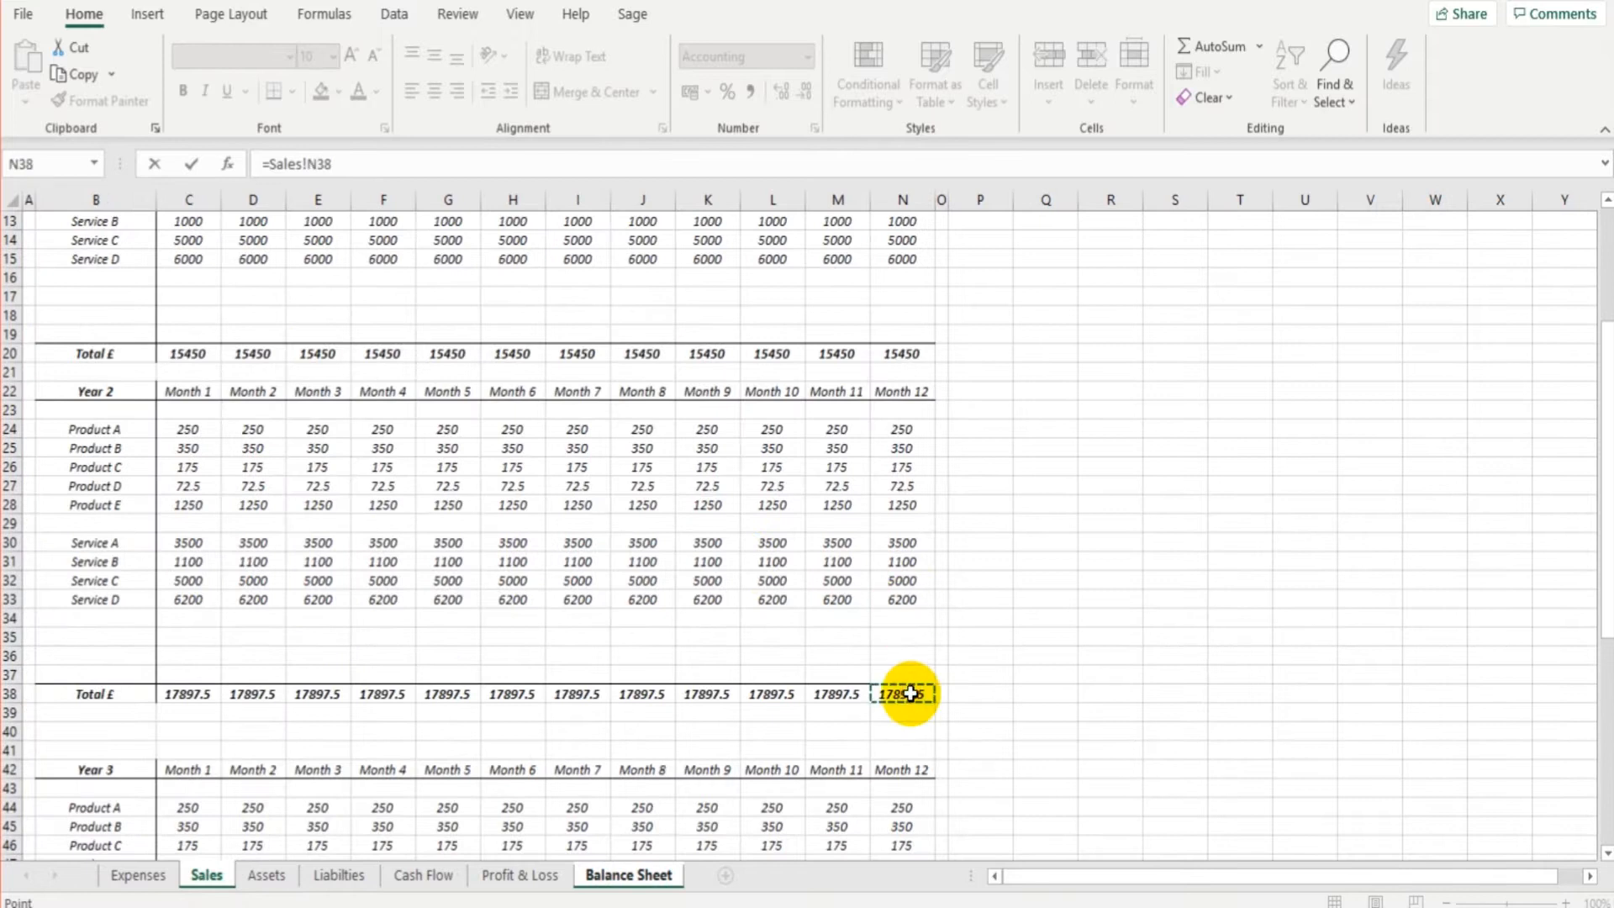
key(Return)
Step: Link the Year 2 Other Assets in I11 to the Year 2 asset value on the Assets sheet
click(289, 796)
text(=)
click(267, 874)
scroll(477, 501, up, 4)
scroll(331, 721, down, 2)
click(331, 720)
key(Return)
Step: Link the Year 2 Trade Creditors in I19 to the Year 2 Month 12 total on the Expenses sheet
click(587, 503)
text(=)
click(138, 875)
click(899, 702)
key(Return)
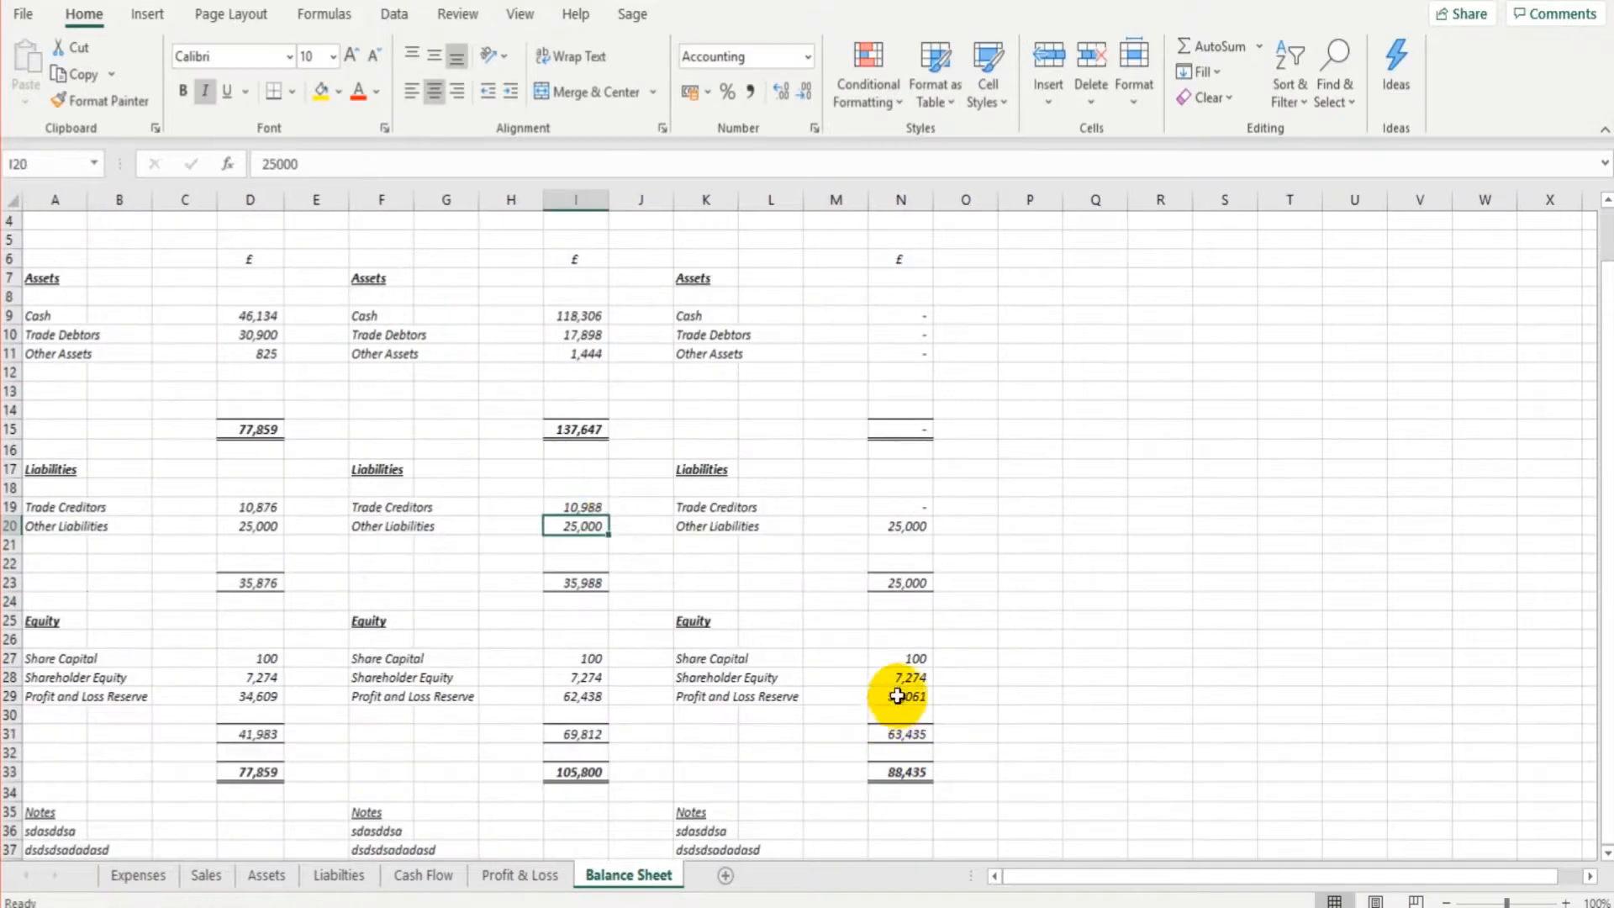
Step: Set the Year 2 Other Liabilities in I20 to =22500
text(=225)
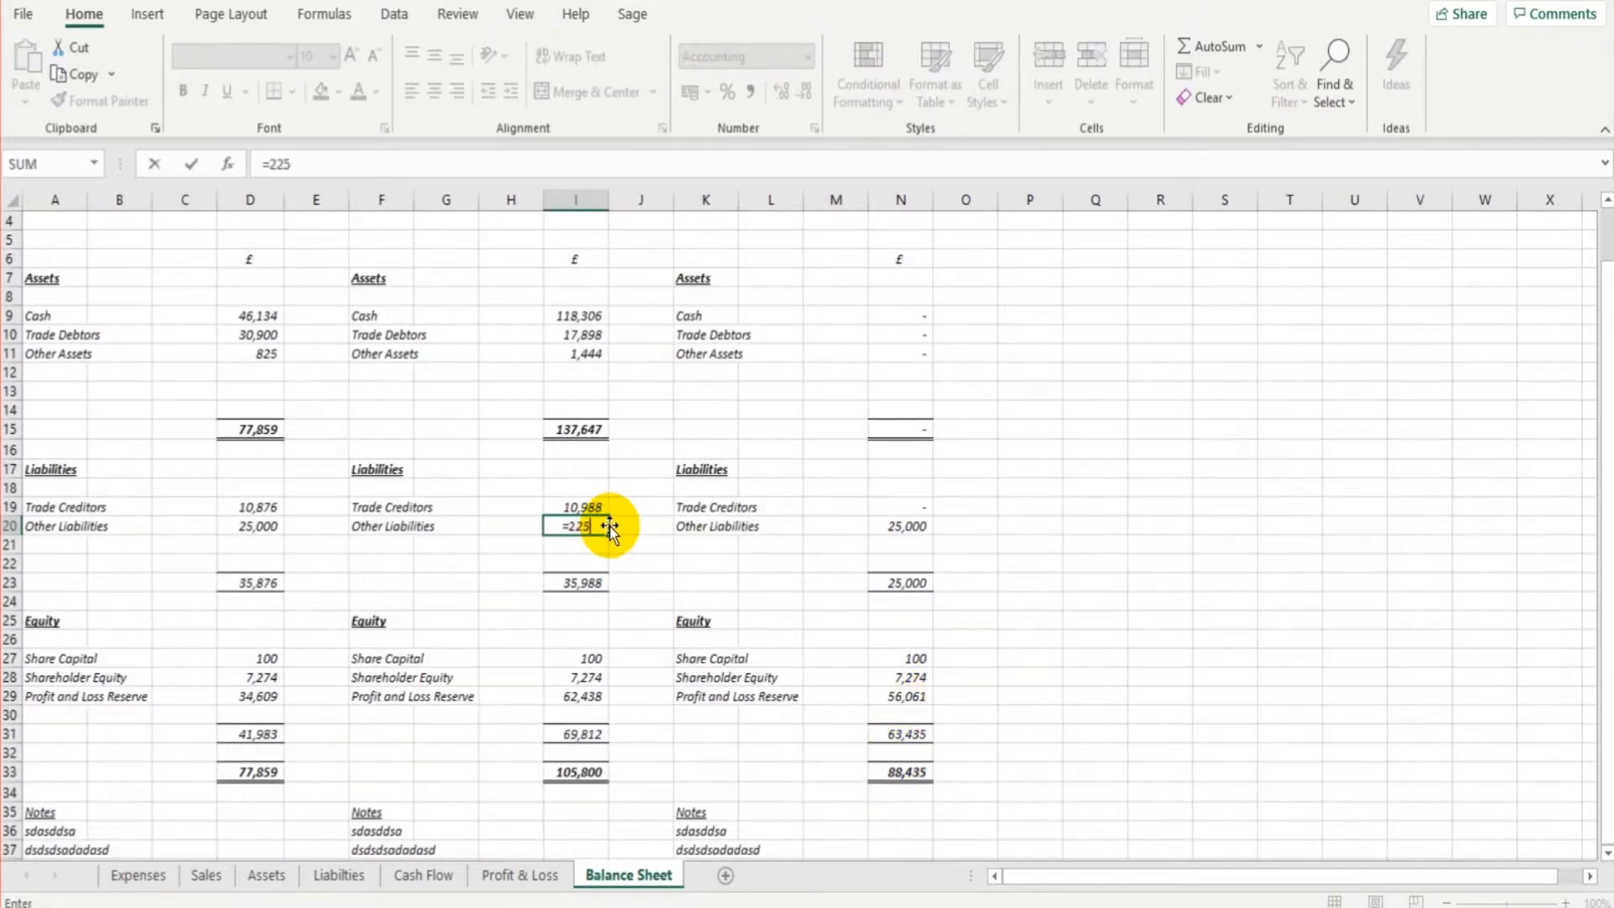
text(00)
key(Return)
Step: Make the Year 2 Profit and Loss Reserve in I29 the sum of the Year 1 and Year 2 projected net profits, Profit & Loss D23 and I23
scroll(601, 532, down, 2)
click(585, 542)
scroll(586, 580, up, 2)
click(578, 683)
click(616, 702)
text(=)
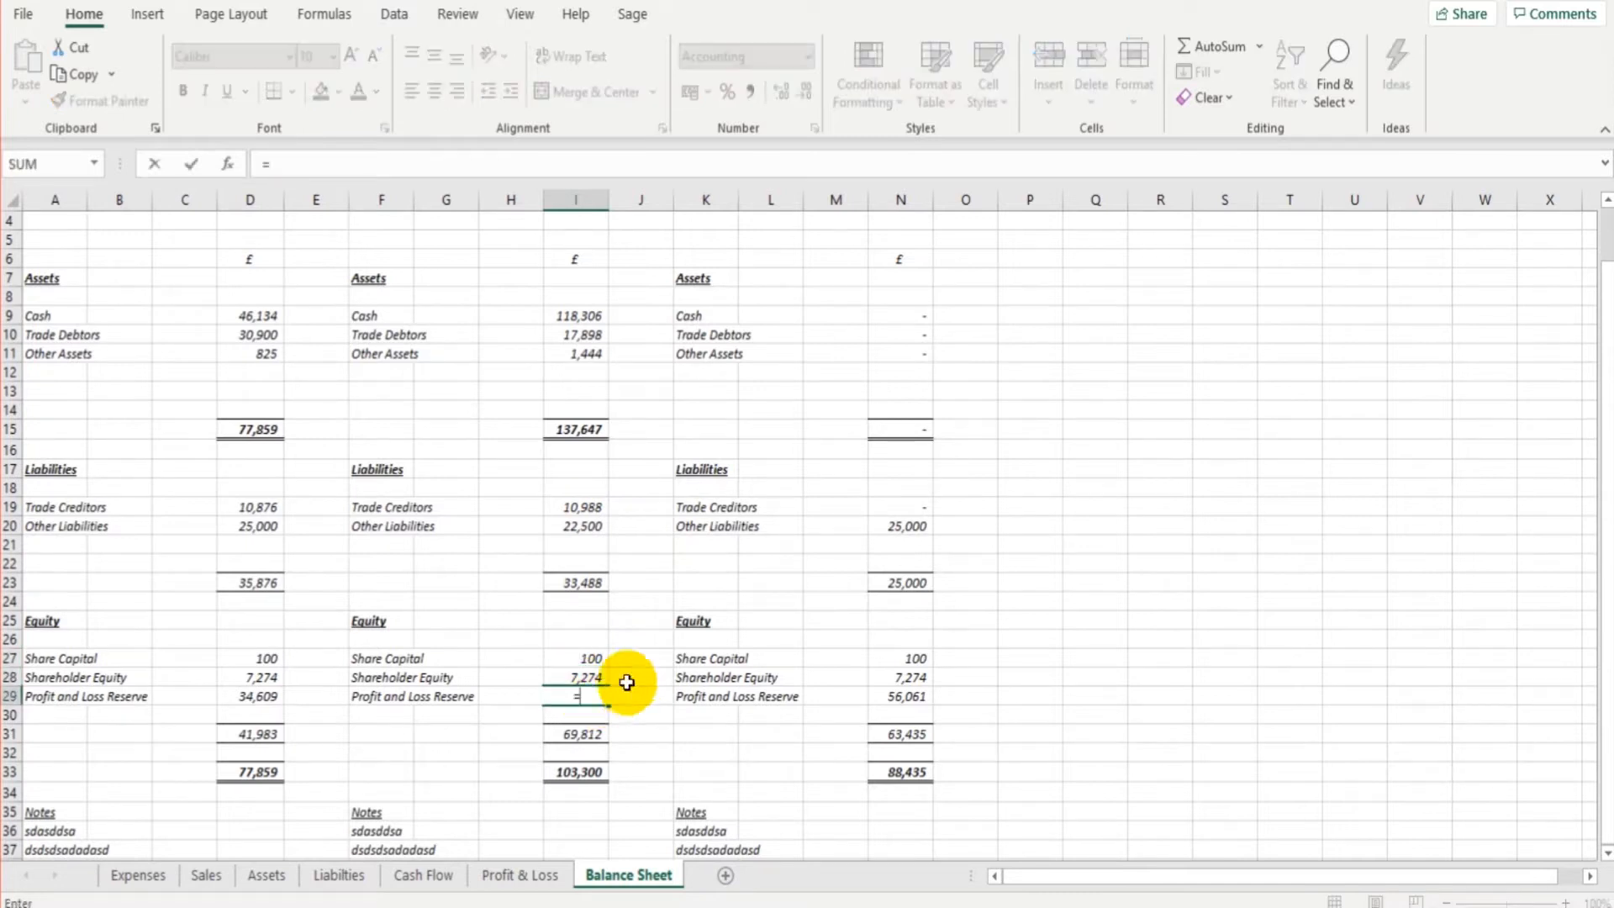
click(542, 882)
click(228, 637)
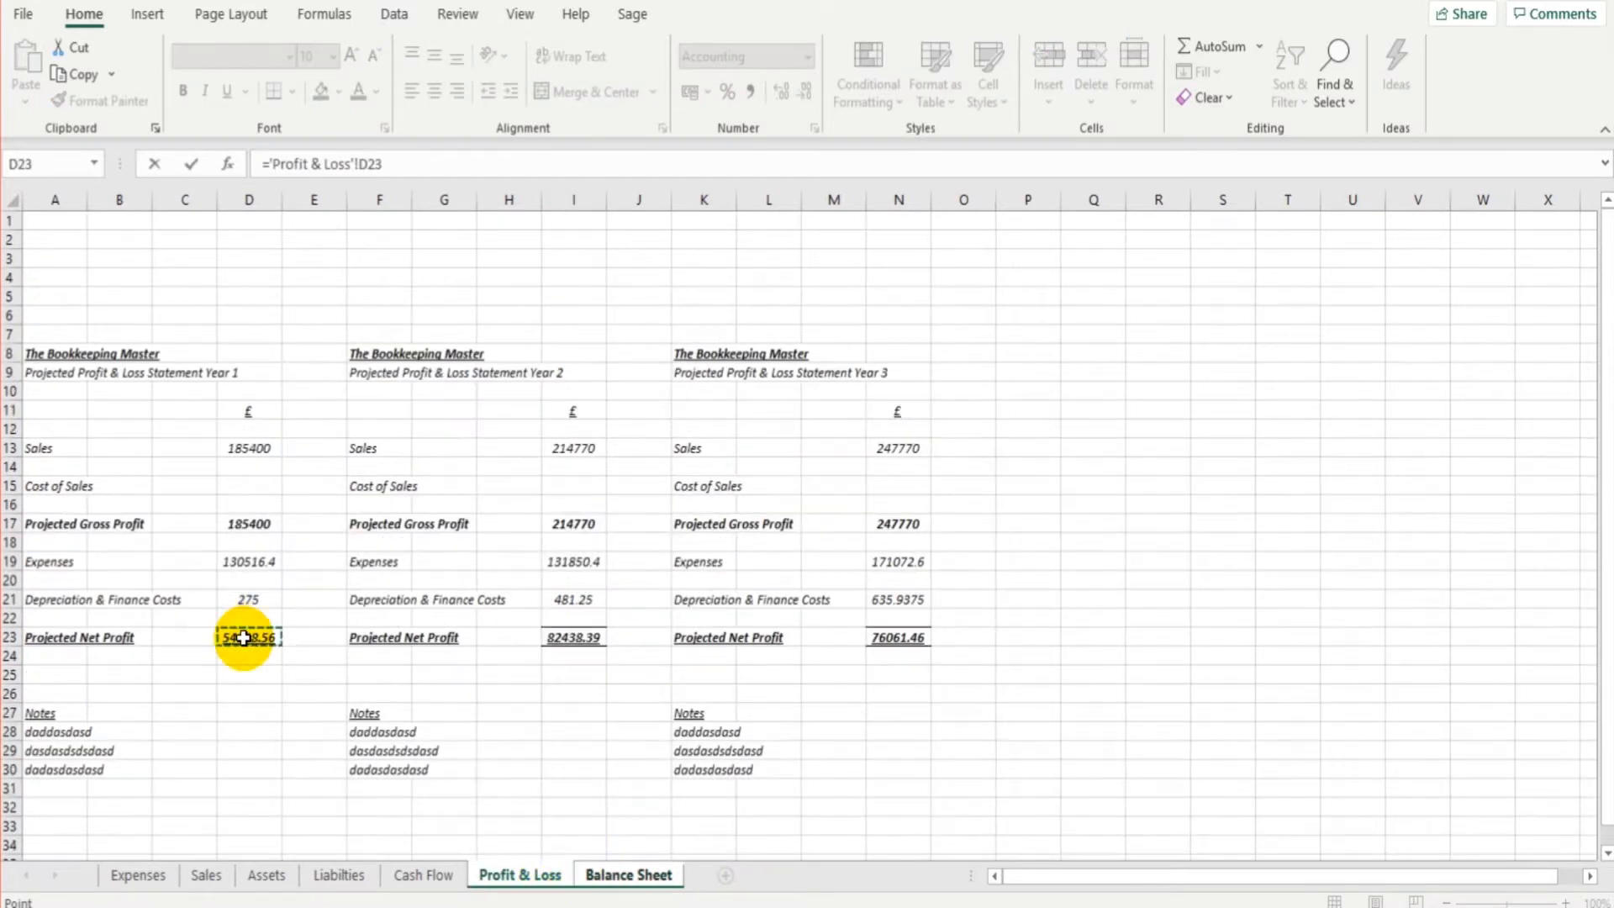
text(+)
click(579, 635)
key(Return)
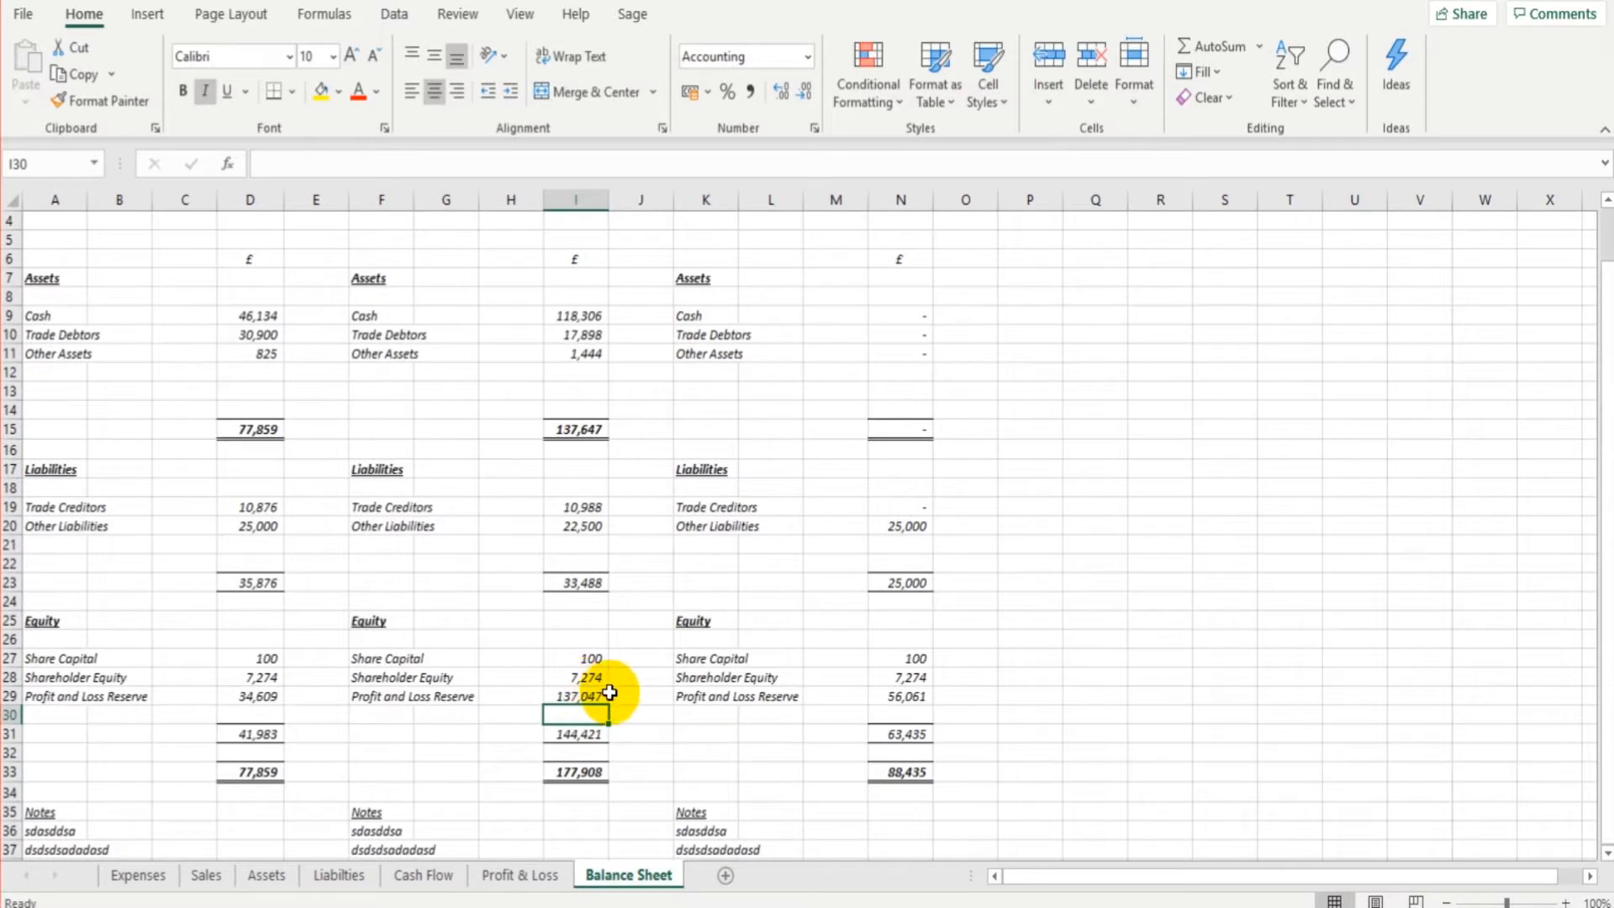
Step: Subtract 45000 in the Year 2 Profit and Loss Reserve formula in I29
click(598, 695)
click(531, 170)
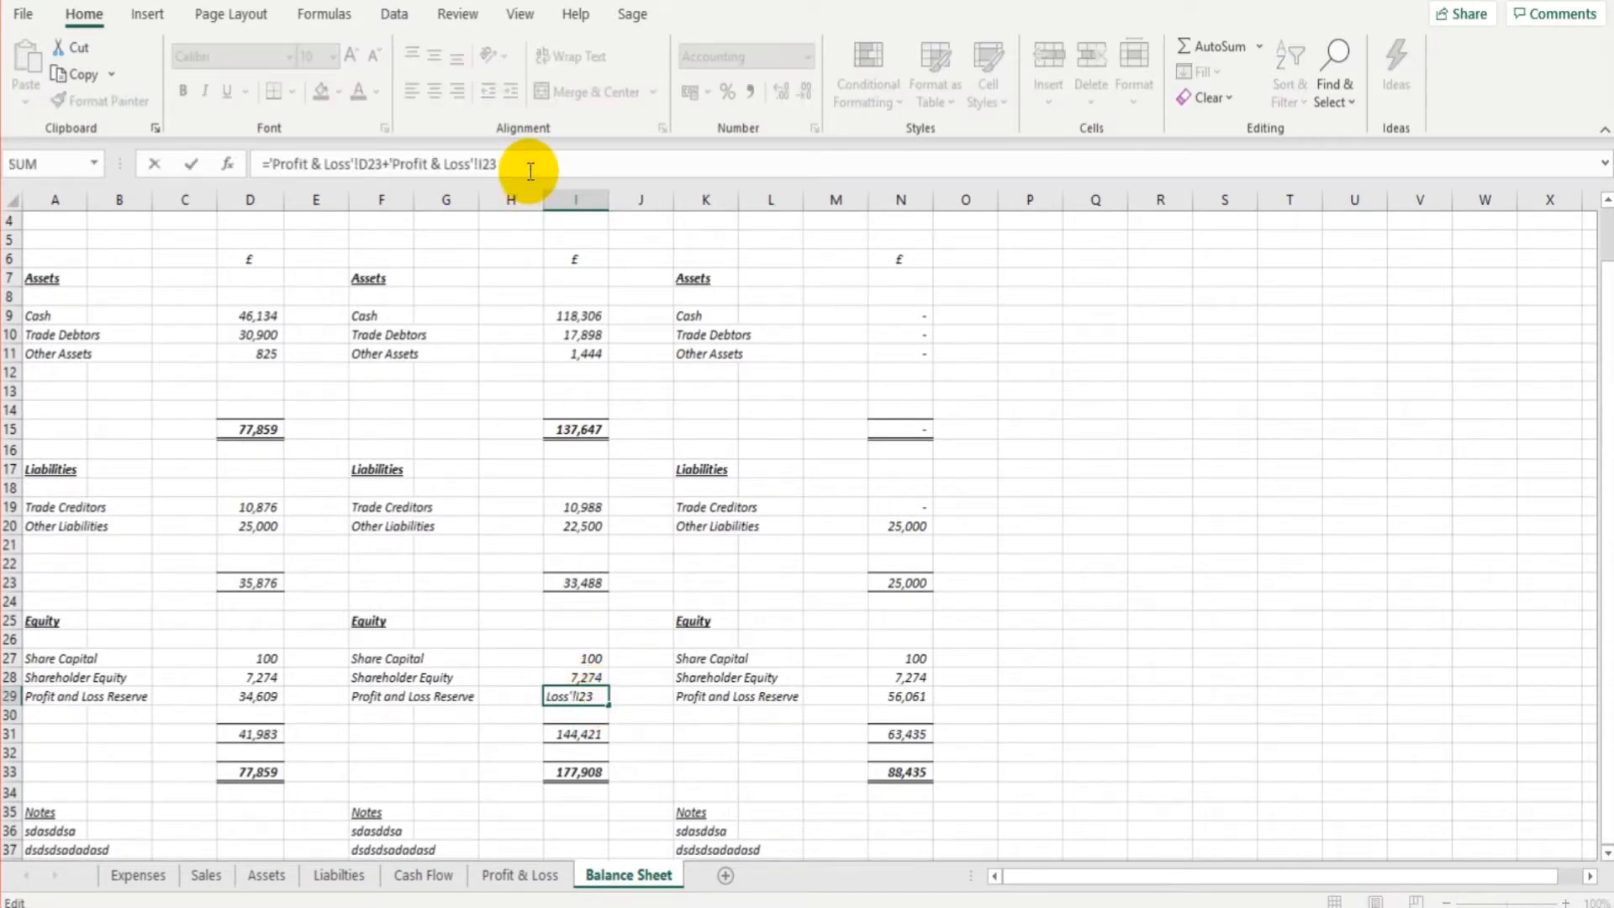
text(-45000)
key(Return)
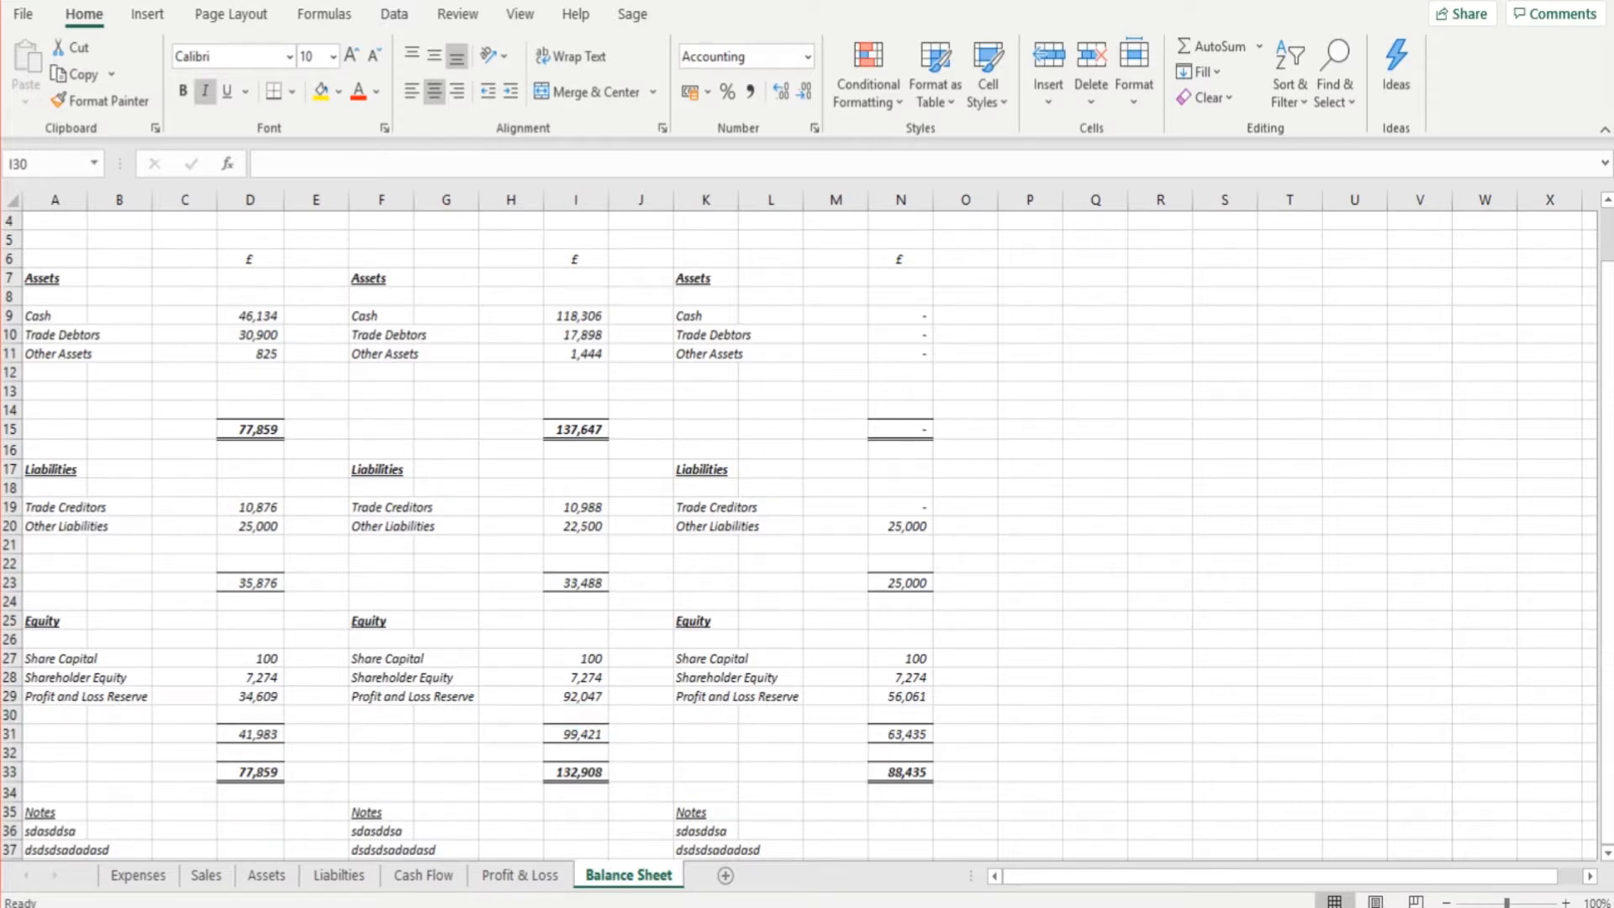
Step: Try 4739 as the Year 2 Shareholder Equity in I28
click(599, 683)
text(473)
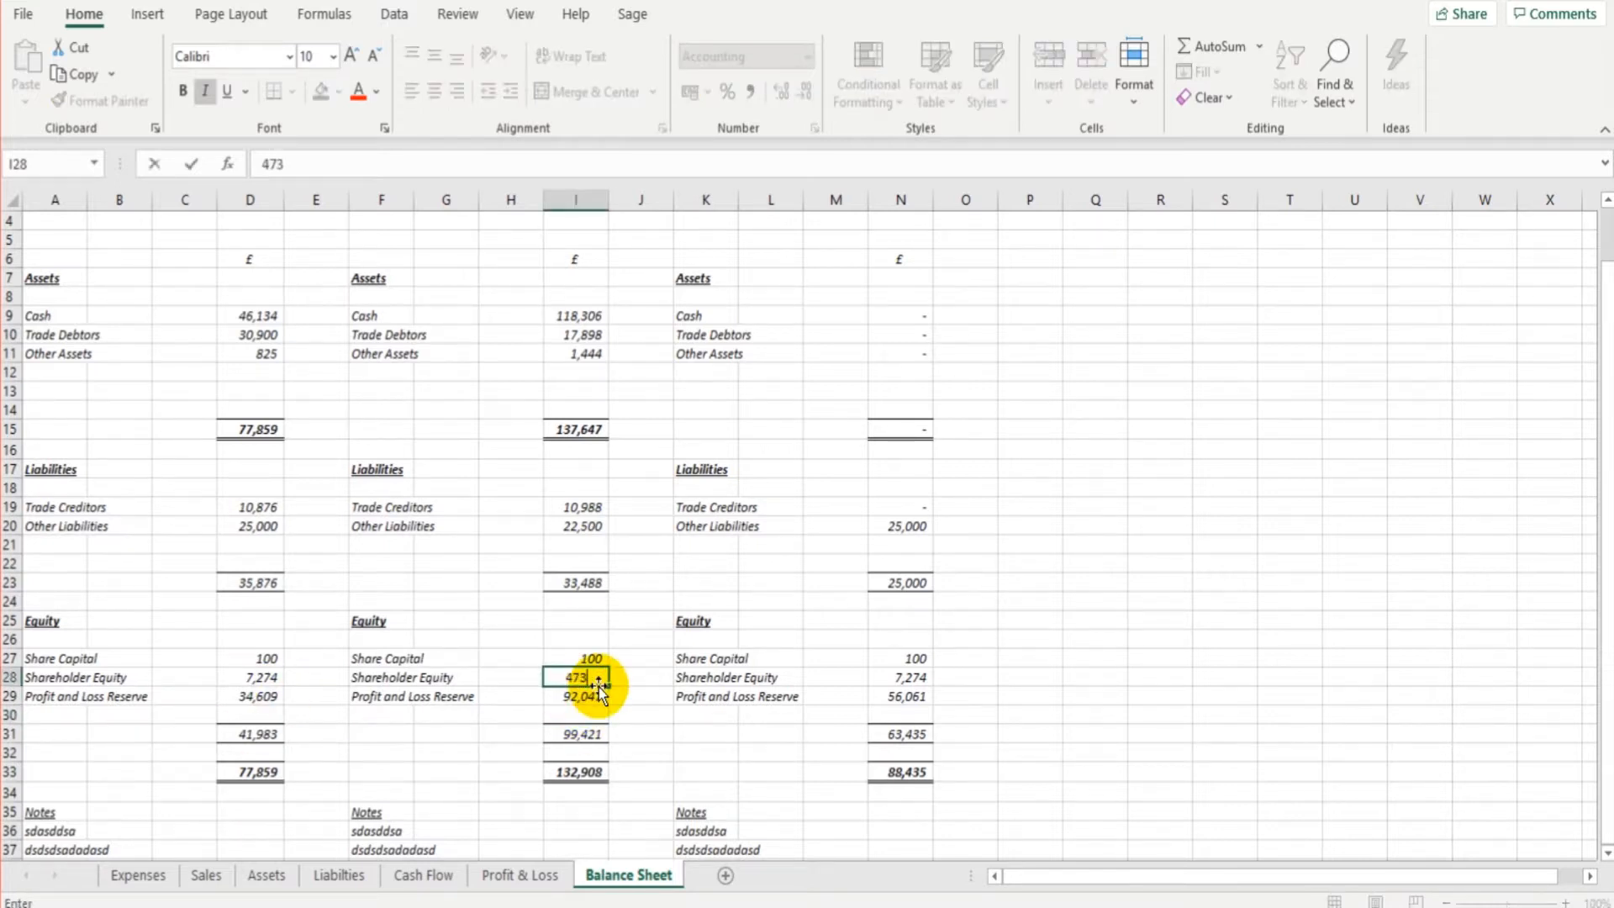
text(9)
key(Return)
Step: Clear the Year 2 Shareholder Equity value in I28
click(584, 678)
click(296, 165)
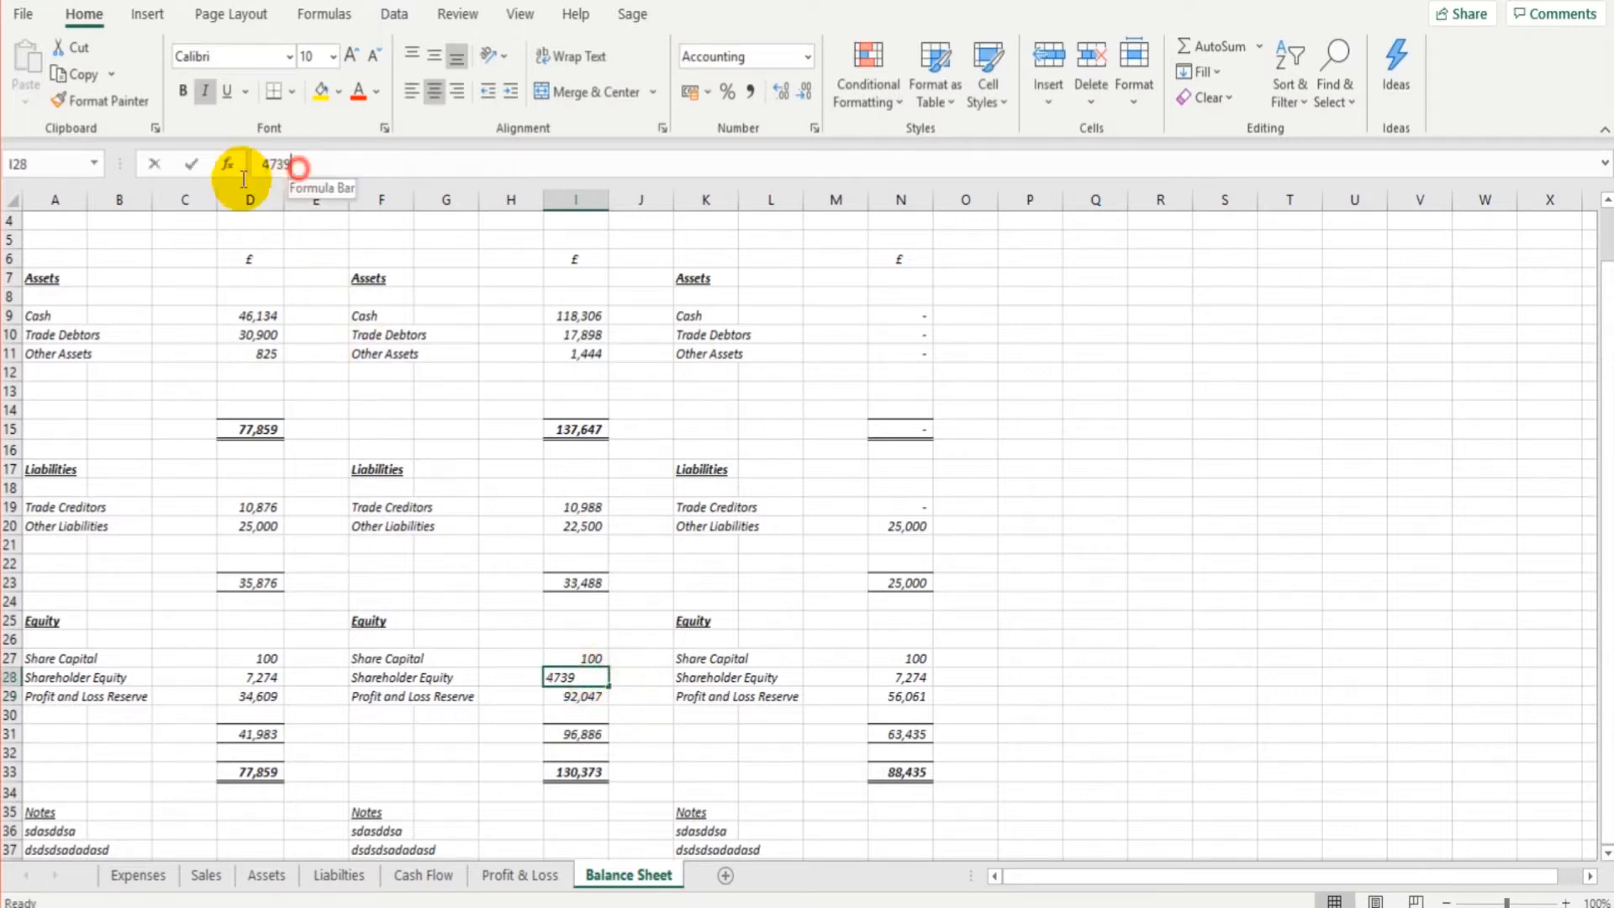
key(BackSpace)
key(BackSpace)
key(BackSpace)
key(BackSpace)
key(Return)
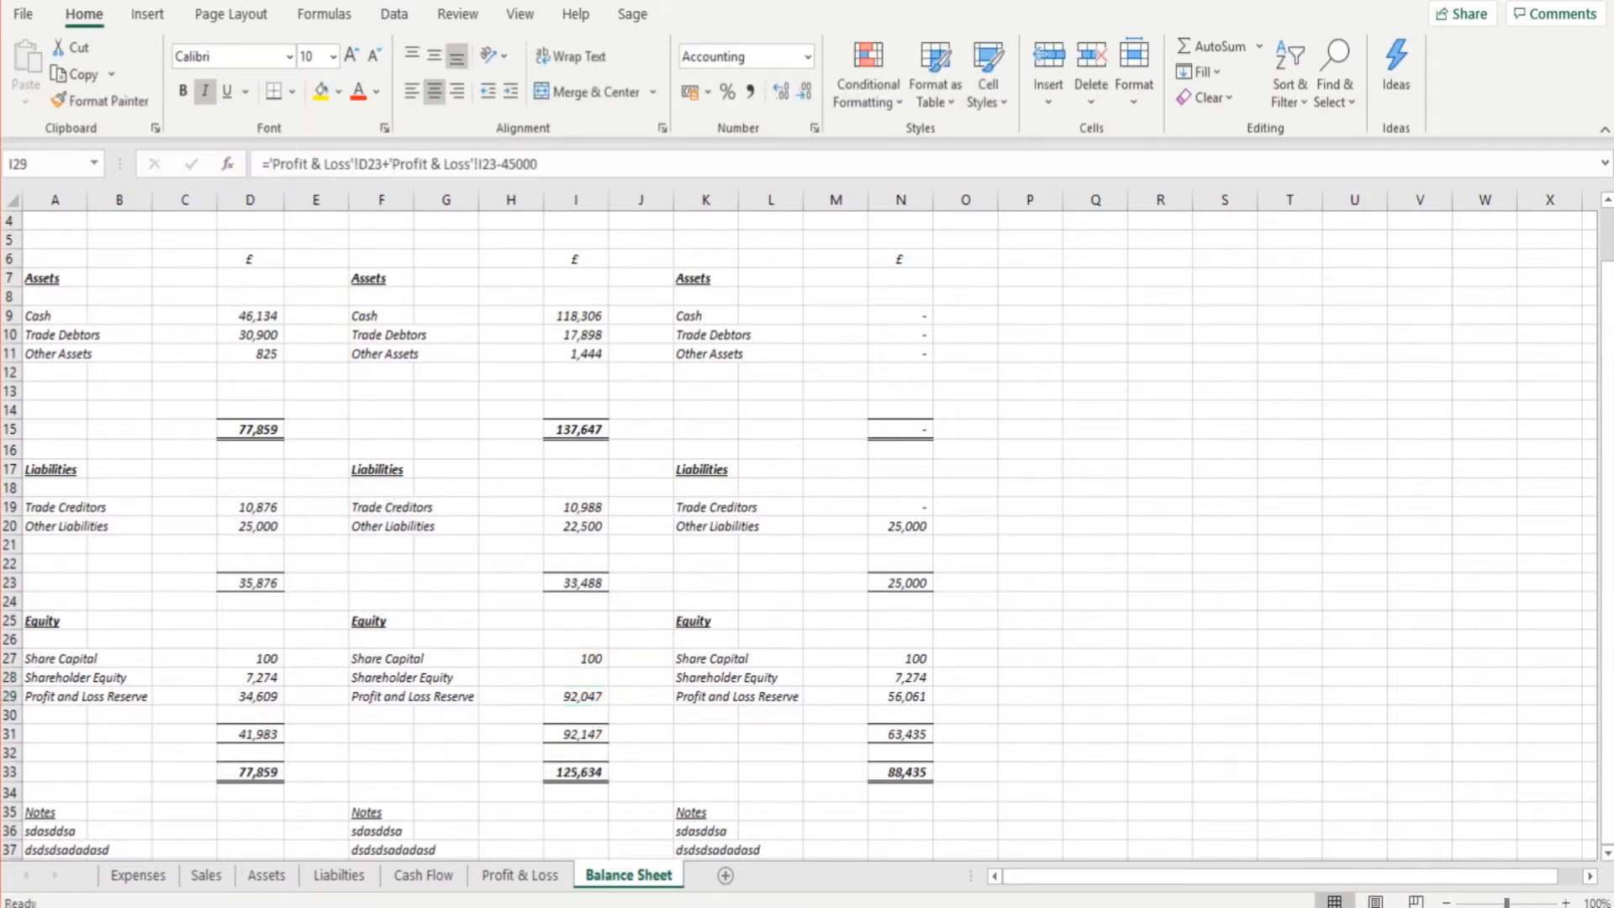
Step: Enter 12013 as the Year 2 Shareholder Equity in I28
click(580, 676)
text(12013)
key(Return)
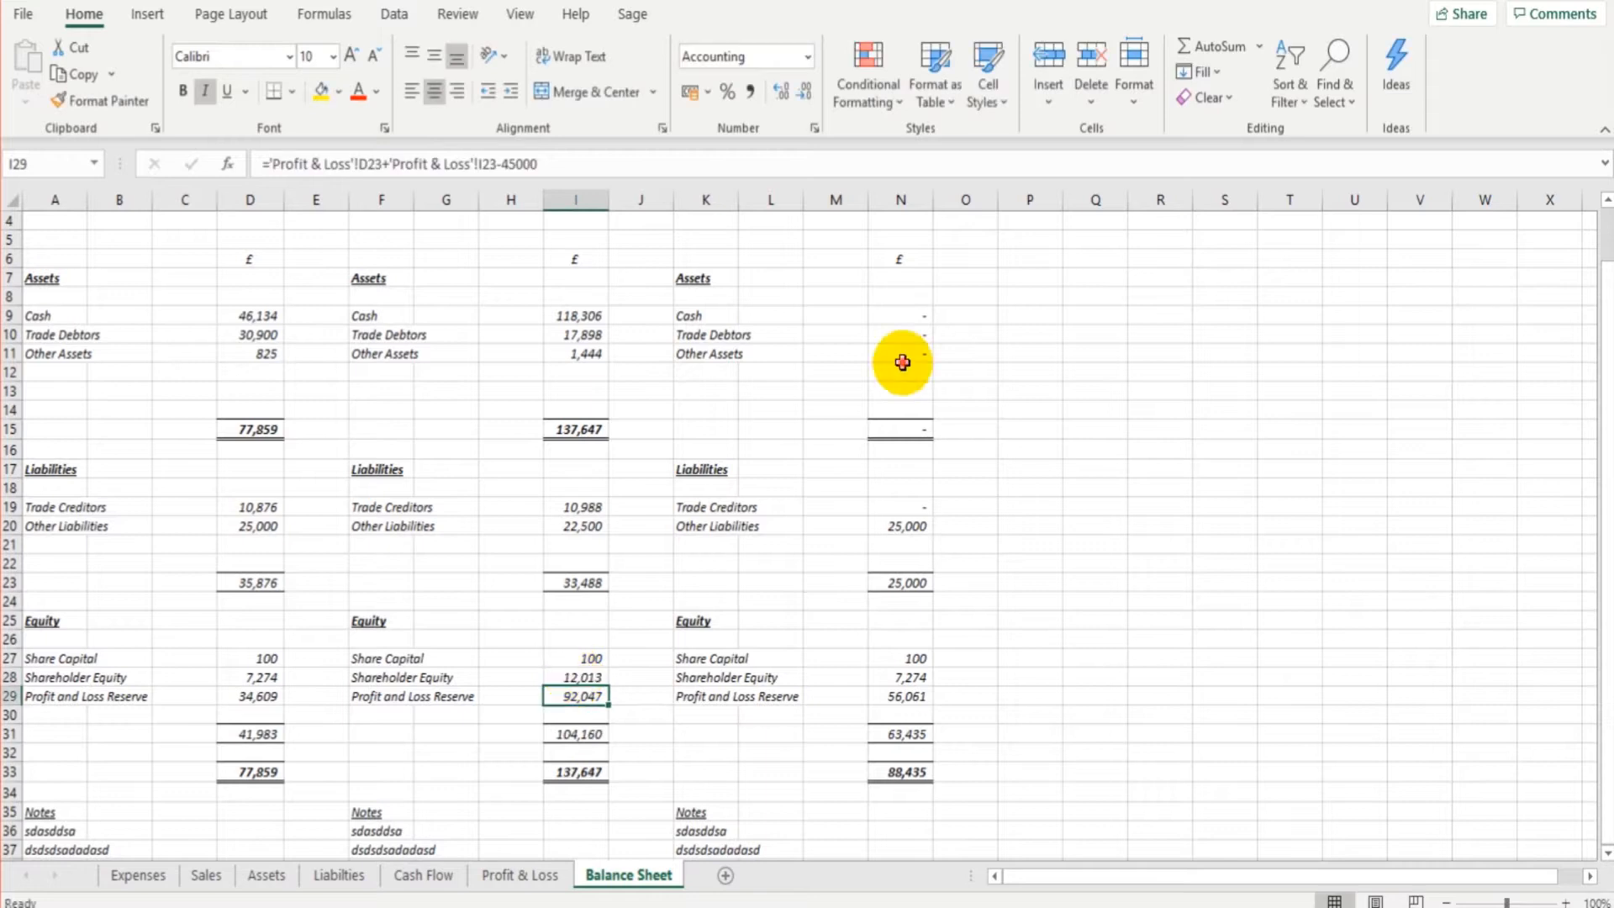
Step: Link the Year 3 Cash in N9 to the Month 12 closing cash balance of the Year 3 cash flow forecast
scroll(900, 360, up, 1)
click(907, 366)
text(=)
click(423, 875)
scroll(841, 672, down, 9)
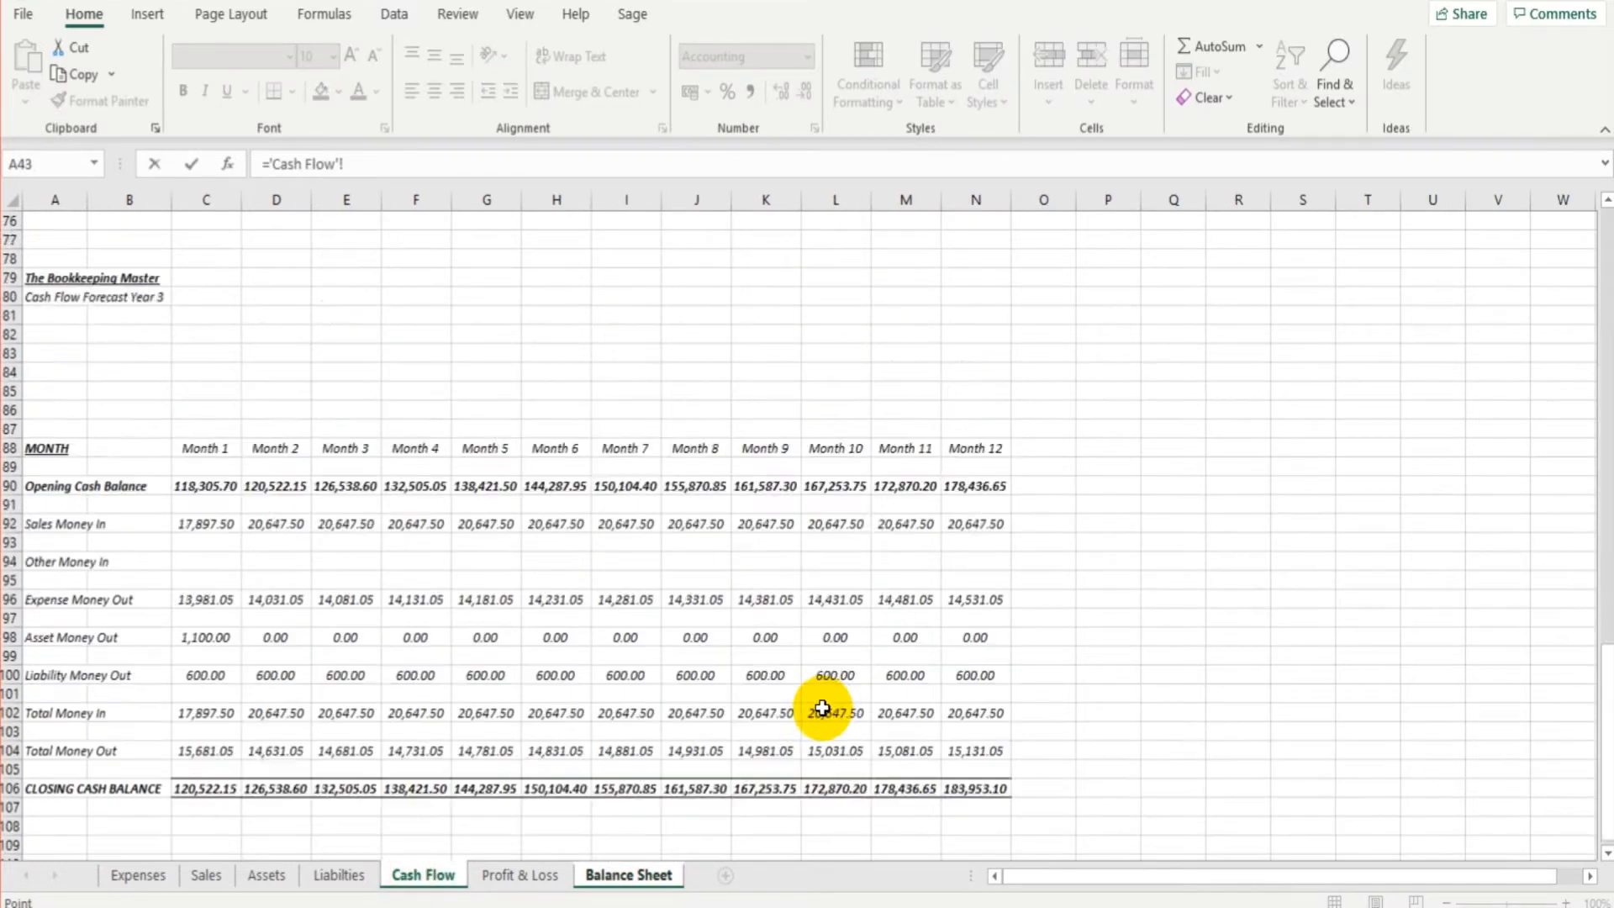
click(974, 619)
key(Return)
Step: Link the Year 3 Trade Debtors in N10 to the Year 3 Month 12 total on the Sales sheet
text(=)
click(206, 875)
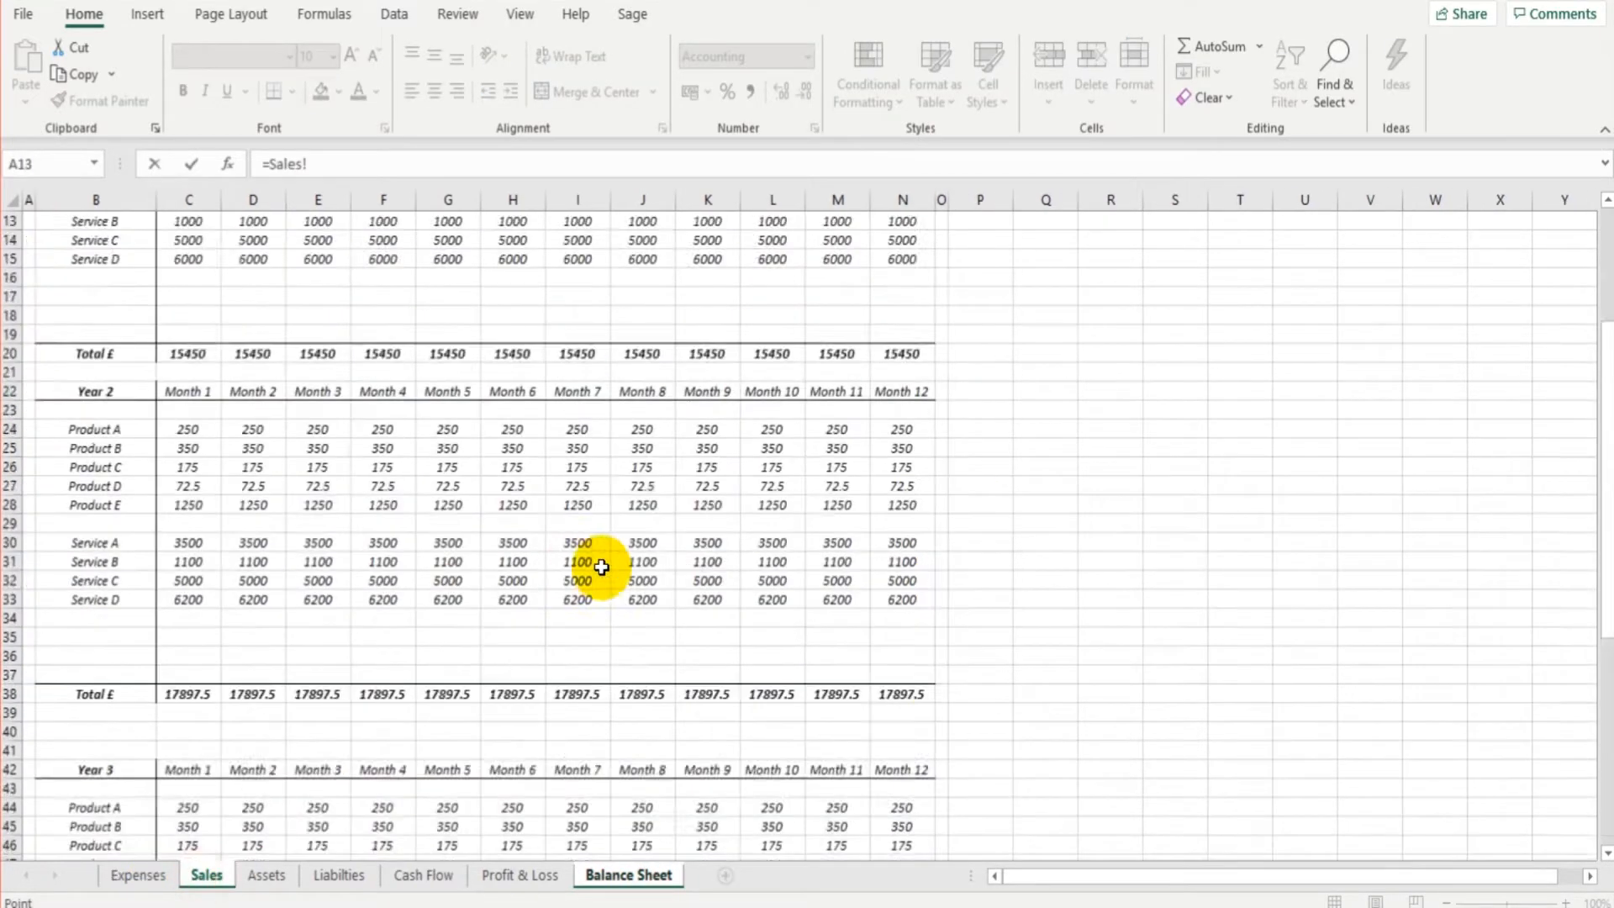
scroll(594, 559, down, 7)
click(889, 677)
key(Return)
Step: Link the Year 3 Other Assets in N11 to the Year 3 asset value on the Assets sheet
text(=)
click(267, 876)
click(320, 749)
key(Return)
Step: Link the Year 3 Trade Creditors in N19 to the Year 3 Month 12 expense total in Expenses N58
text(=)
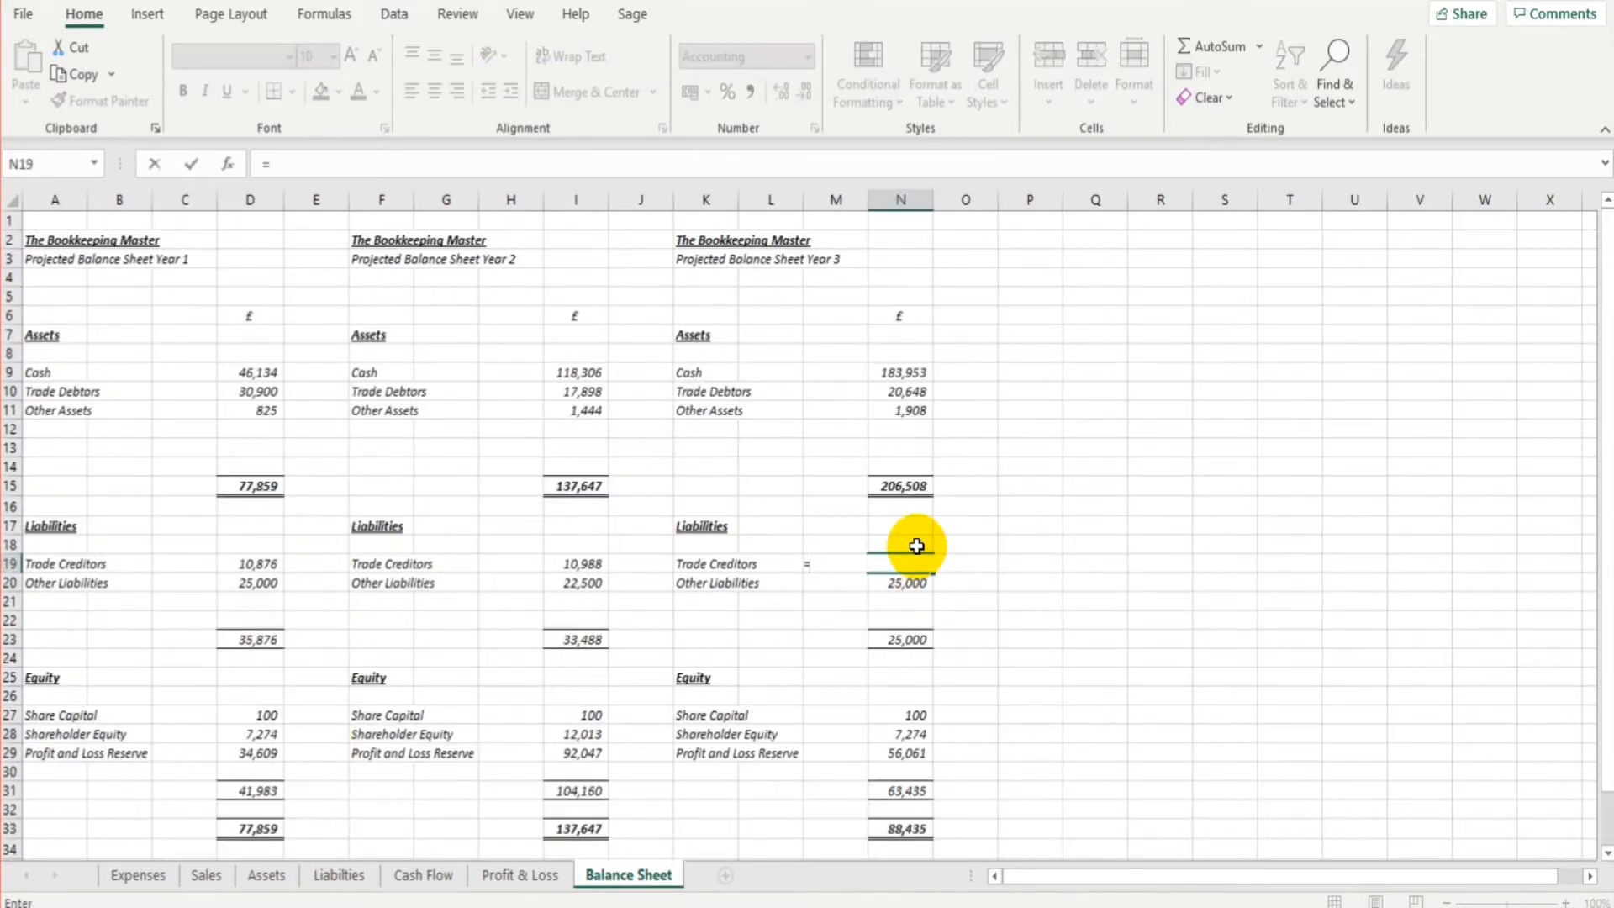
click(133, 874)
scroll(407, 566, down, 7)
click(878, 734)
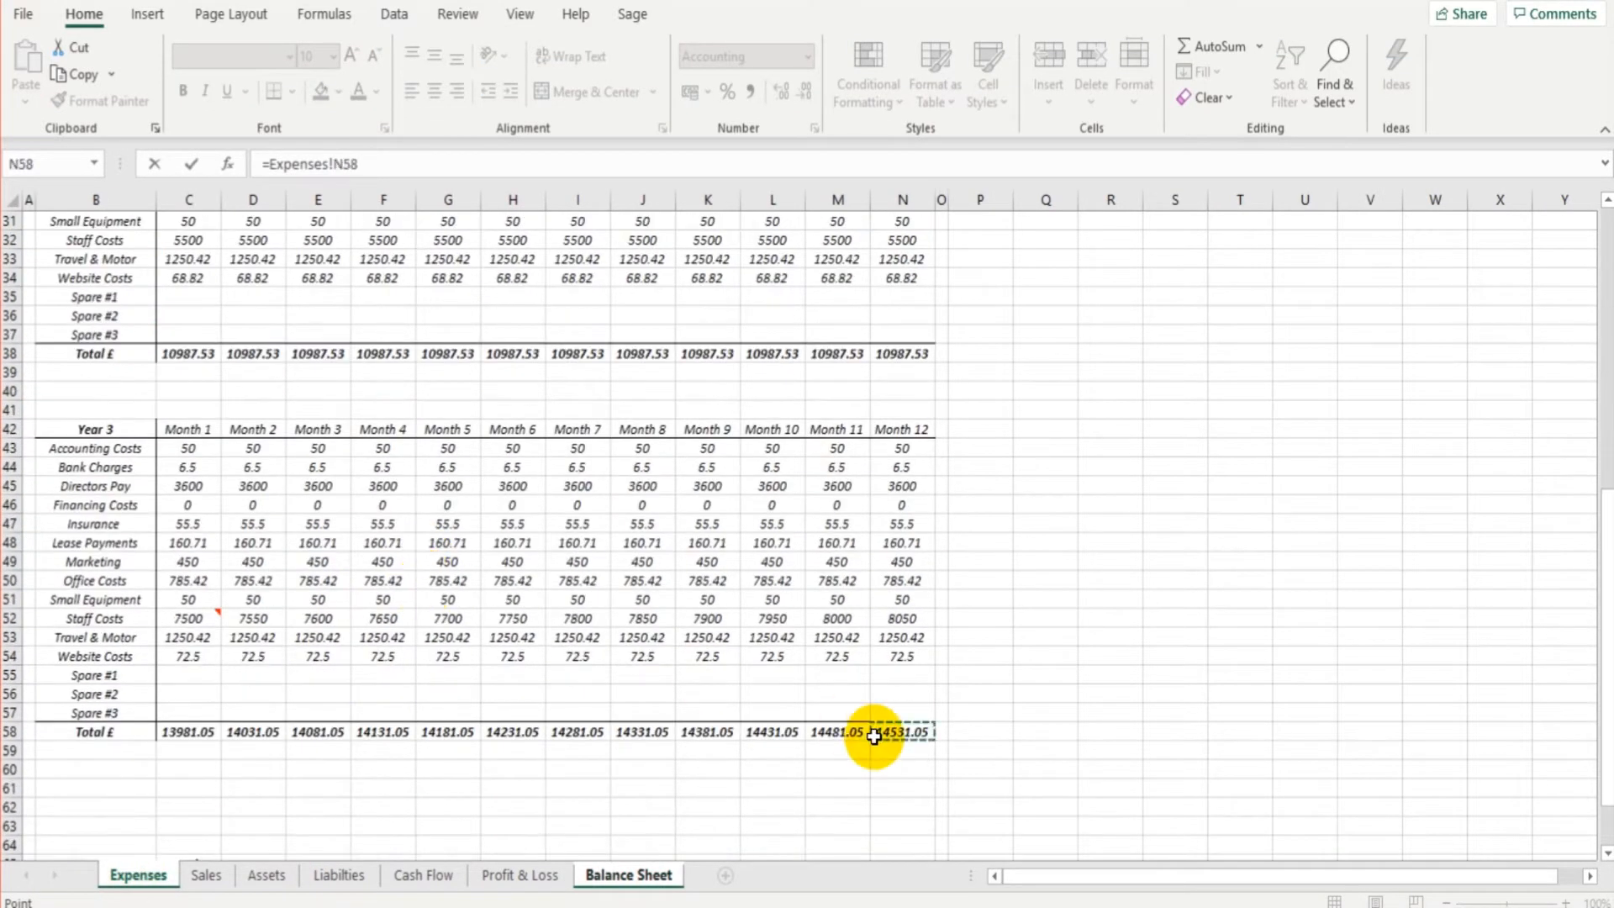
key(Return)
Step: Set the Year 3 Other Liabilities in N20 to 19800
text(19800)
key(Return)
key(Down)
key(Down)
key(Down)
key(Down)
key(Down)
key(Down)
Step: Make the Year 3 Profit and Loss Reserve in N29 the sum of Profit & Loss D23, I23 and N23 minus 50000
scroll(997, 707, down, 1)
click(907, 681)
click(904, 699)
text(=)
click(523, 878)
click(246, 639)
text(+)
click(574, 634)
text(+)
click(959, 637)
click(908, 637)
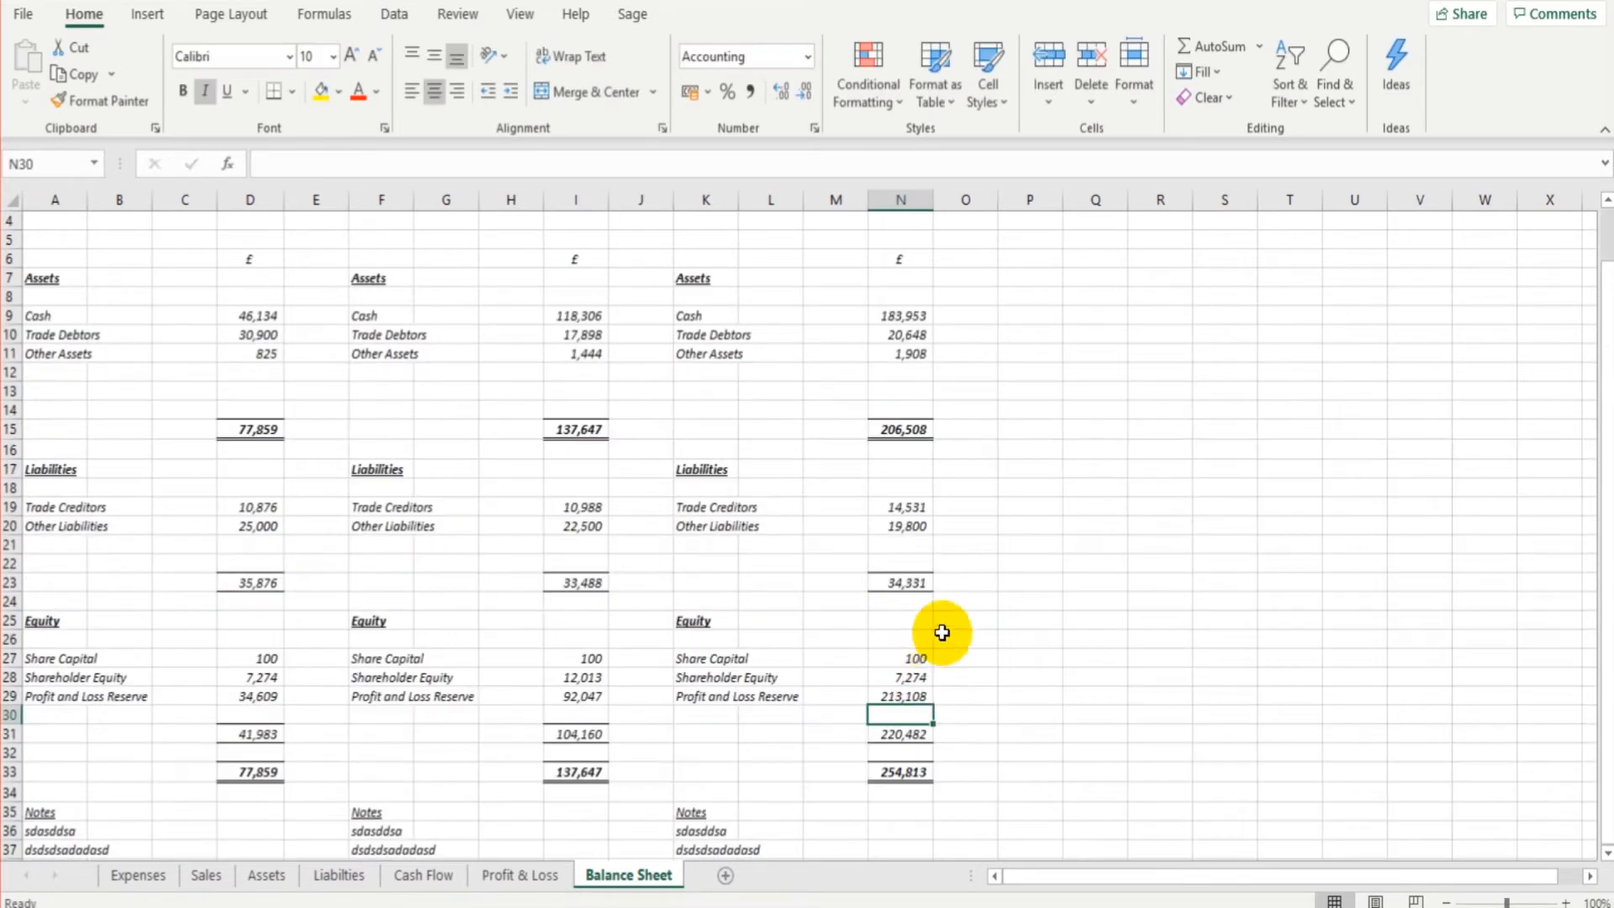
click(651, 163)
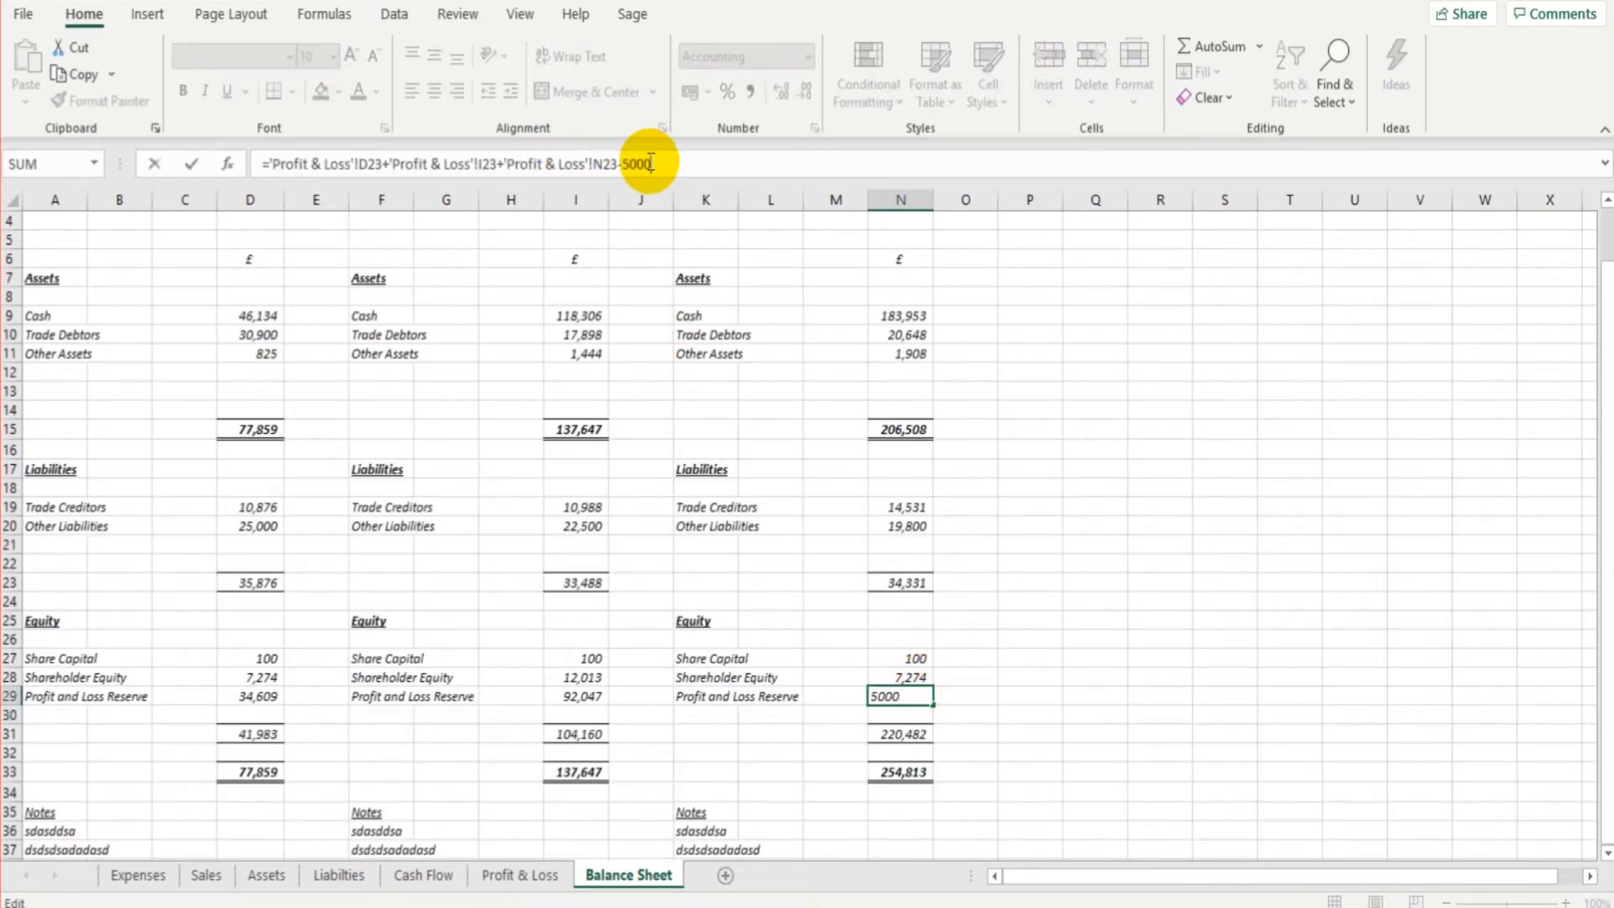
key(Return)
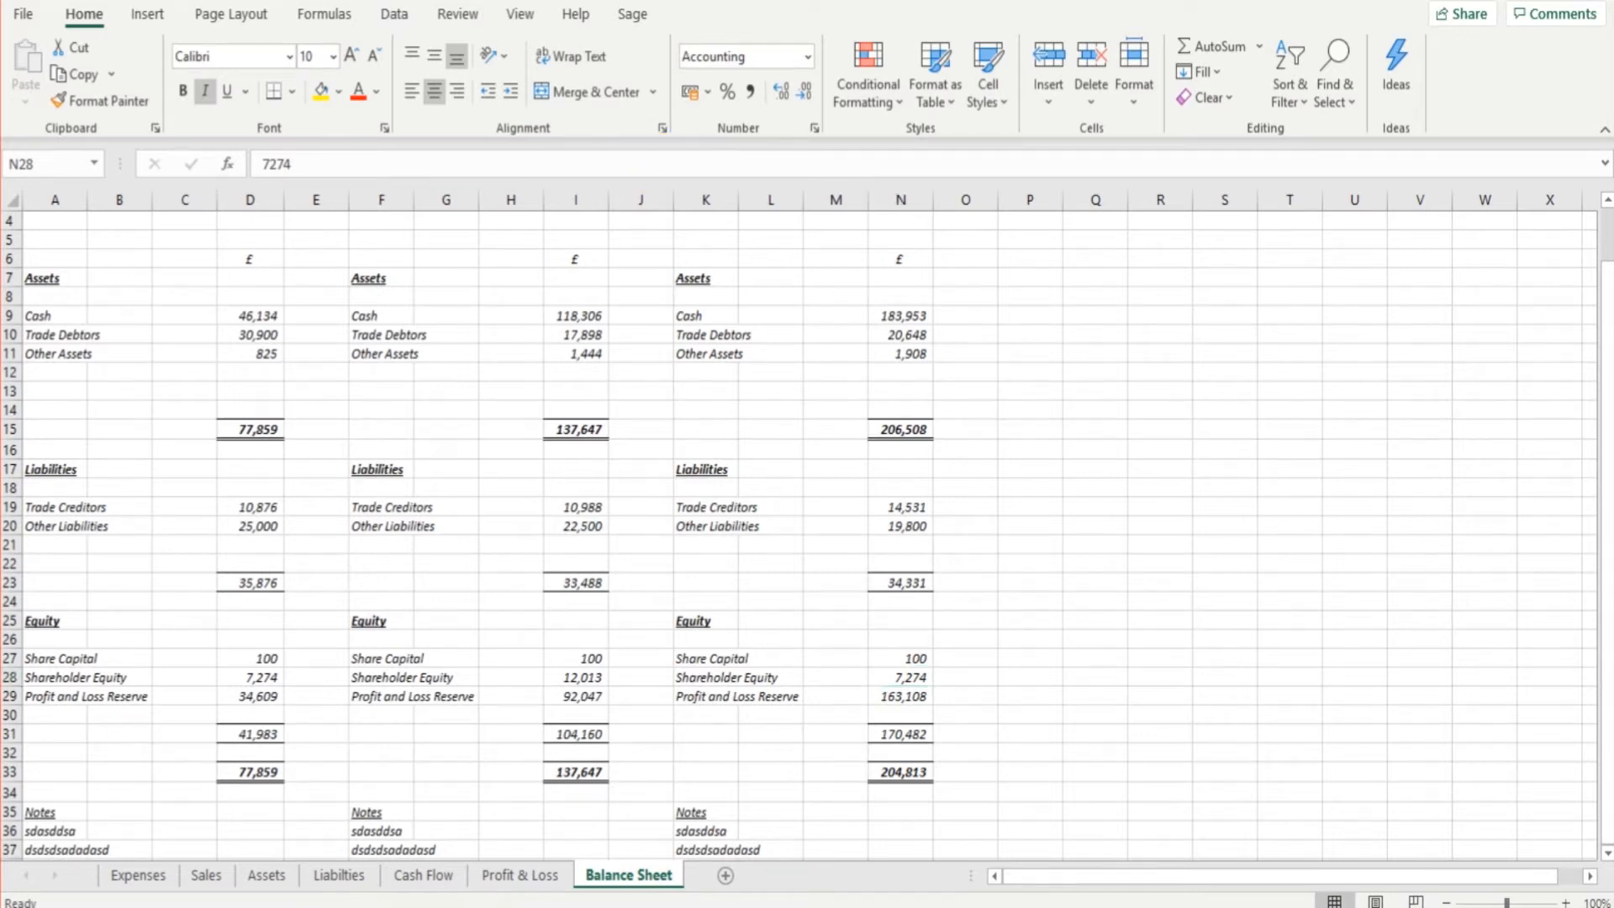
Step: Try 1695 as the Year 3 Shareholder Equity in N28, and set it back to 7274
click(929, 692)
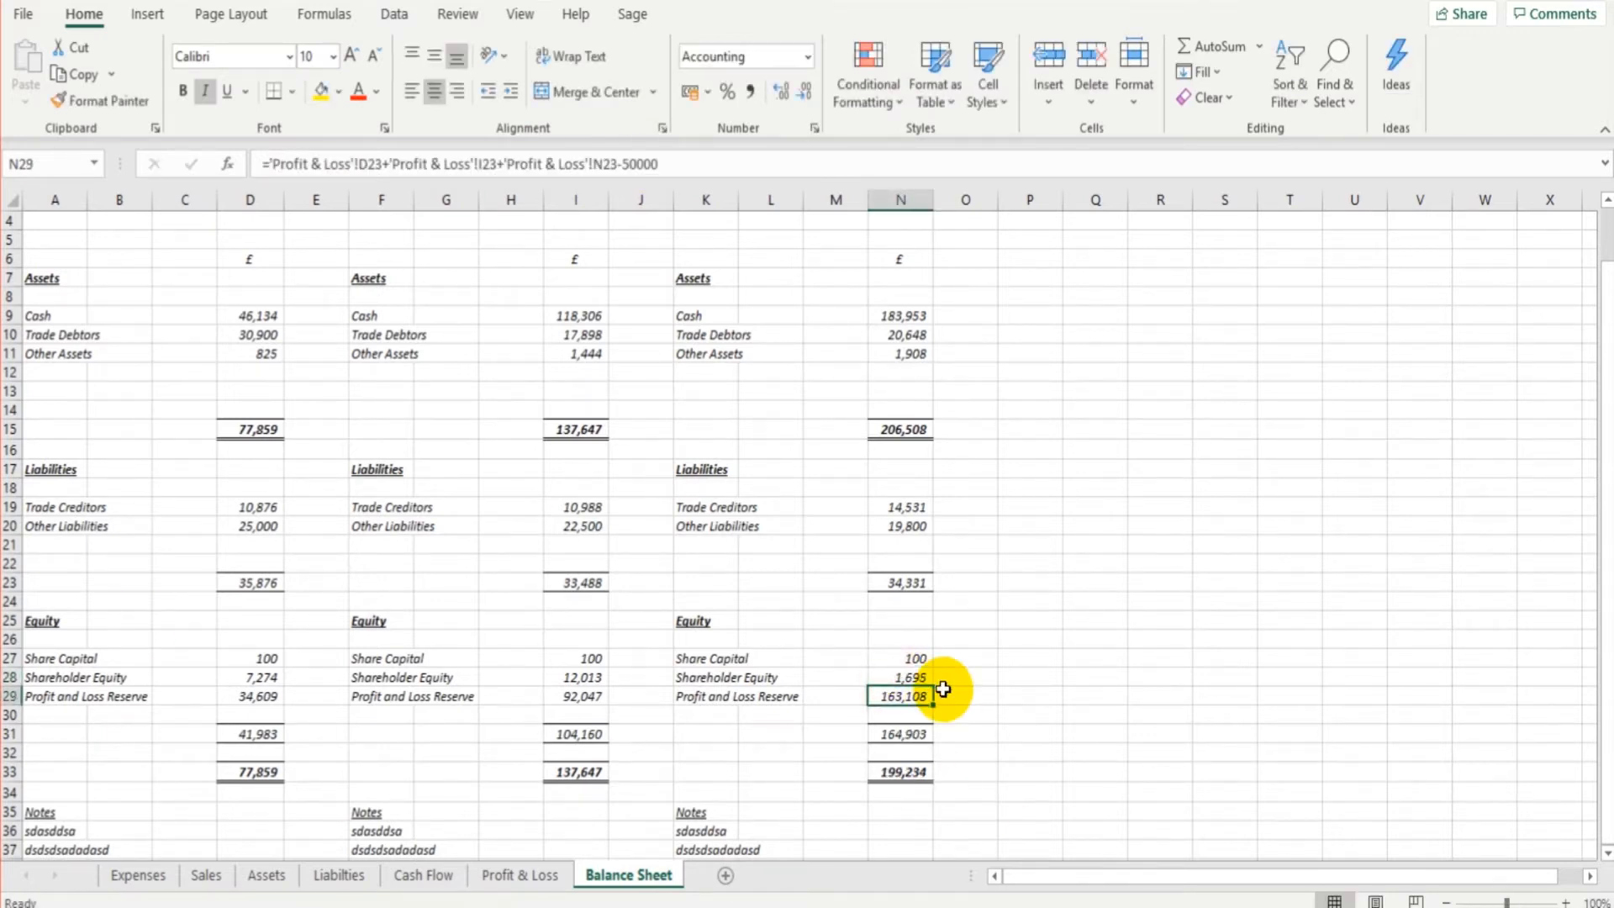
click(917, 676)
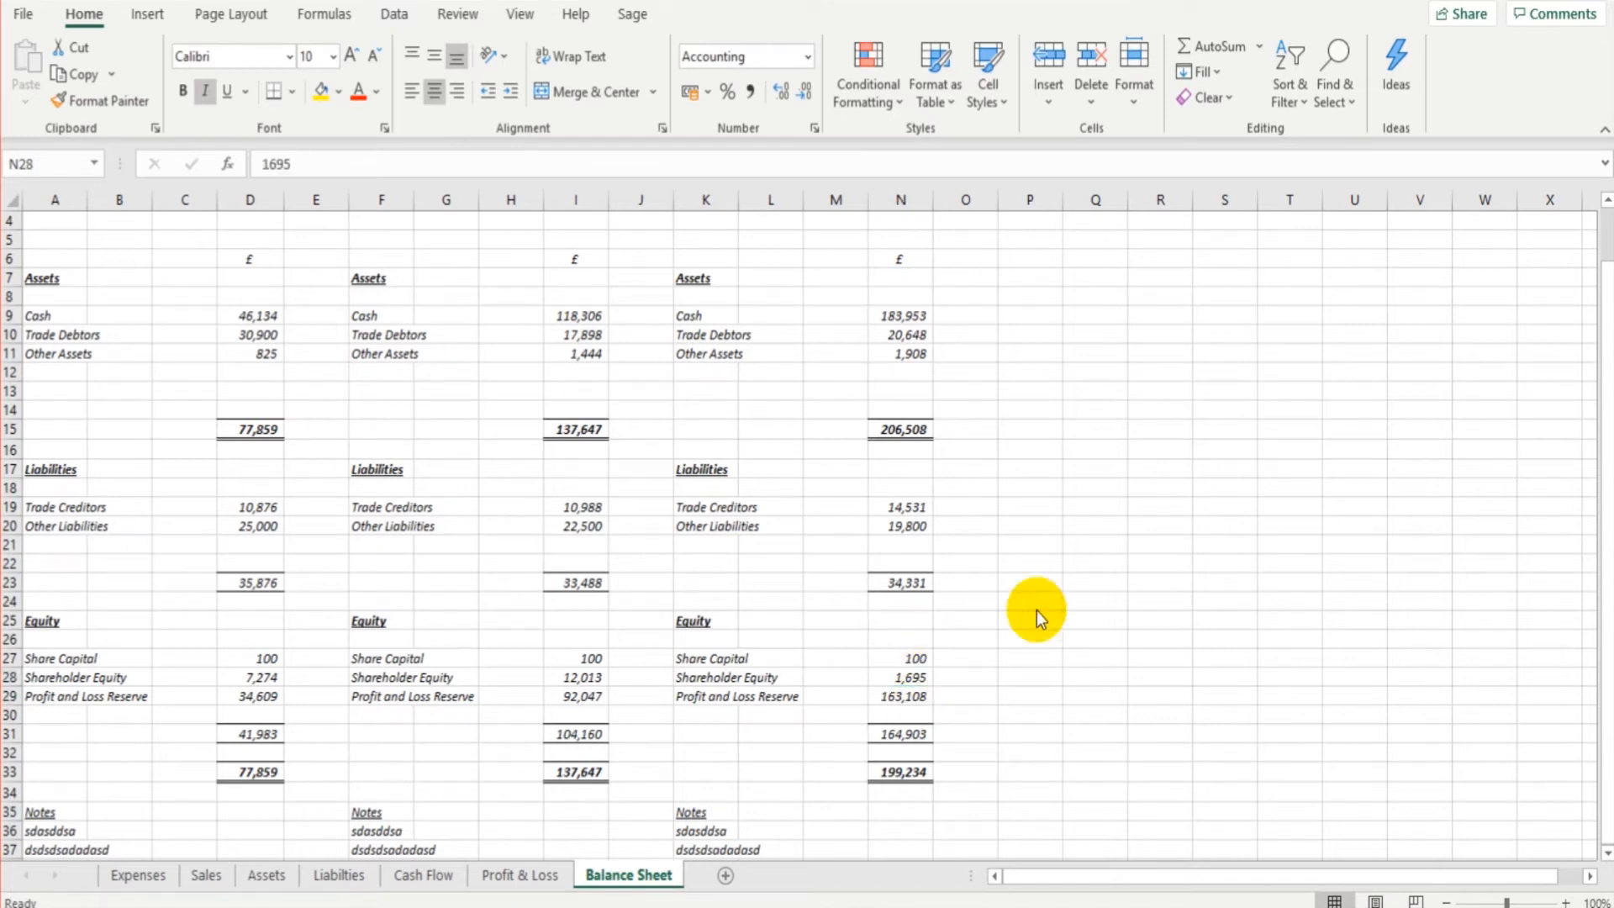
click(931, 677)
text(7274)
key(Return)
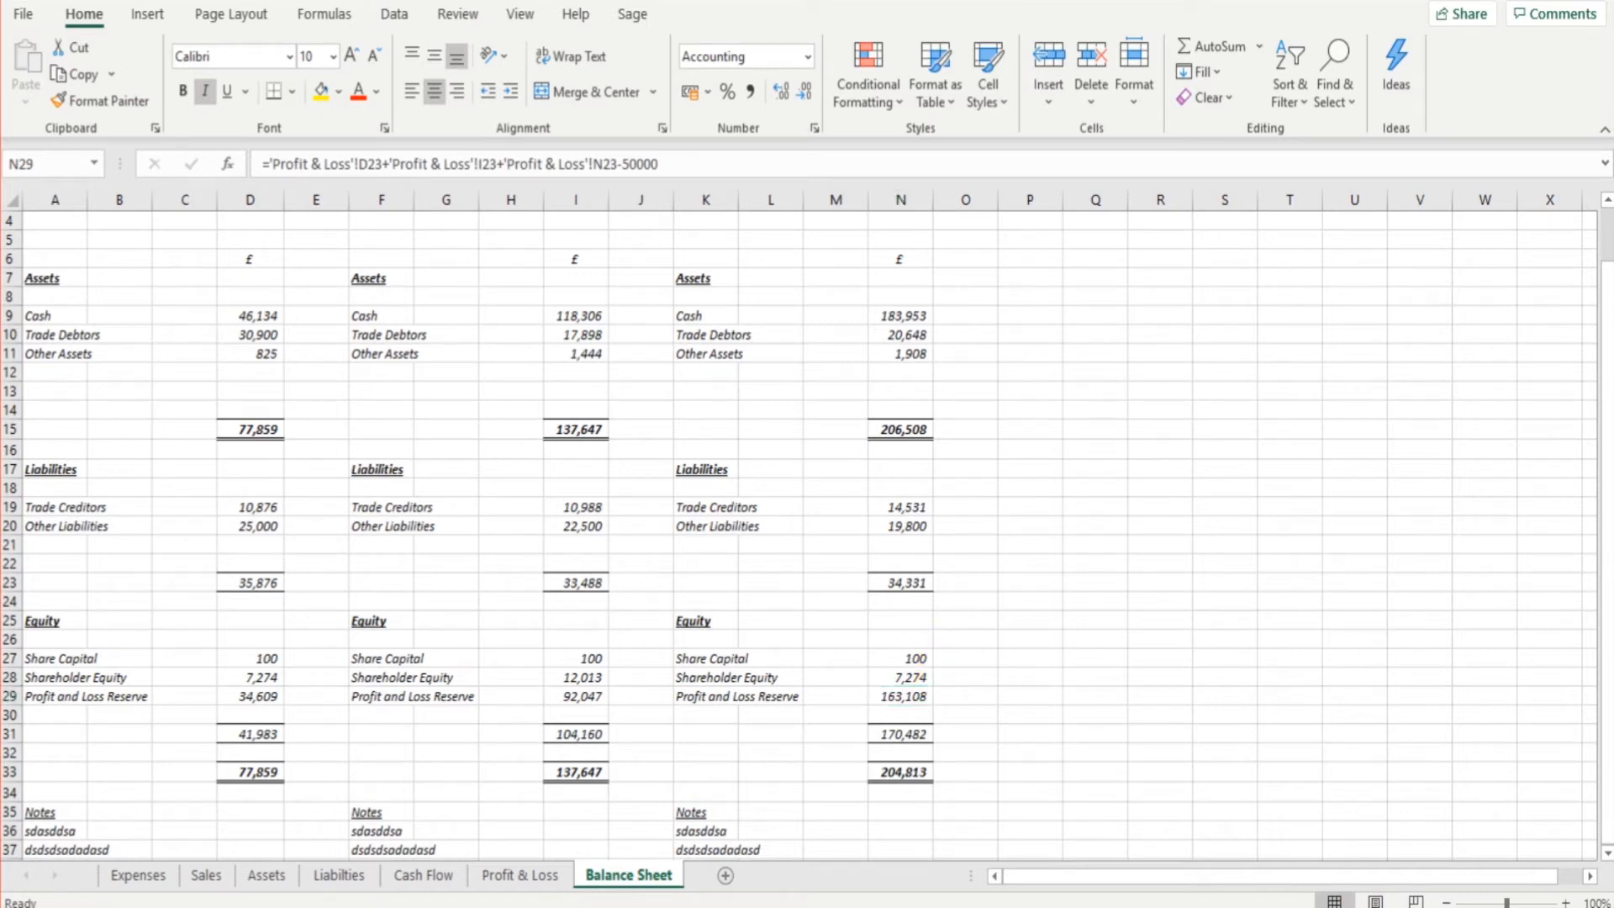
Step: Set the Year 3 Shareholder Equity in N28 to 8969
click(911, 677)
text(8969)
key(Return)
click(1225, 563)
scroll(812, 252, up, 1)
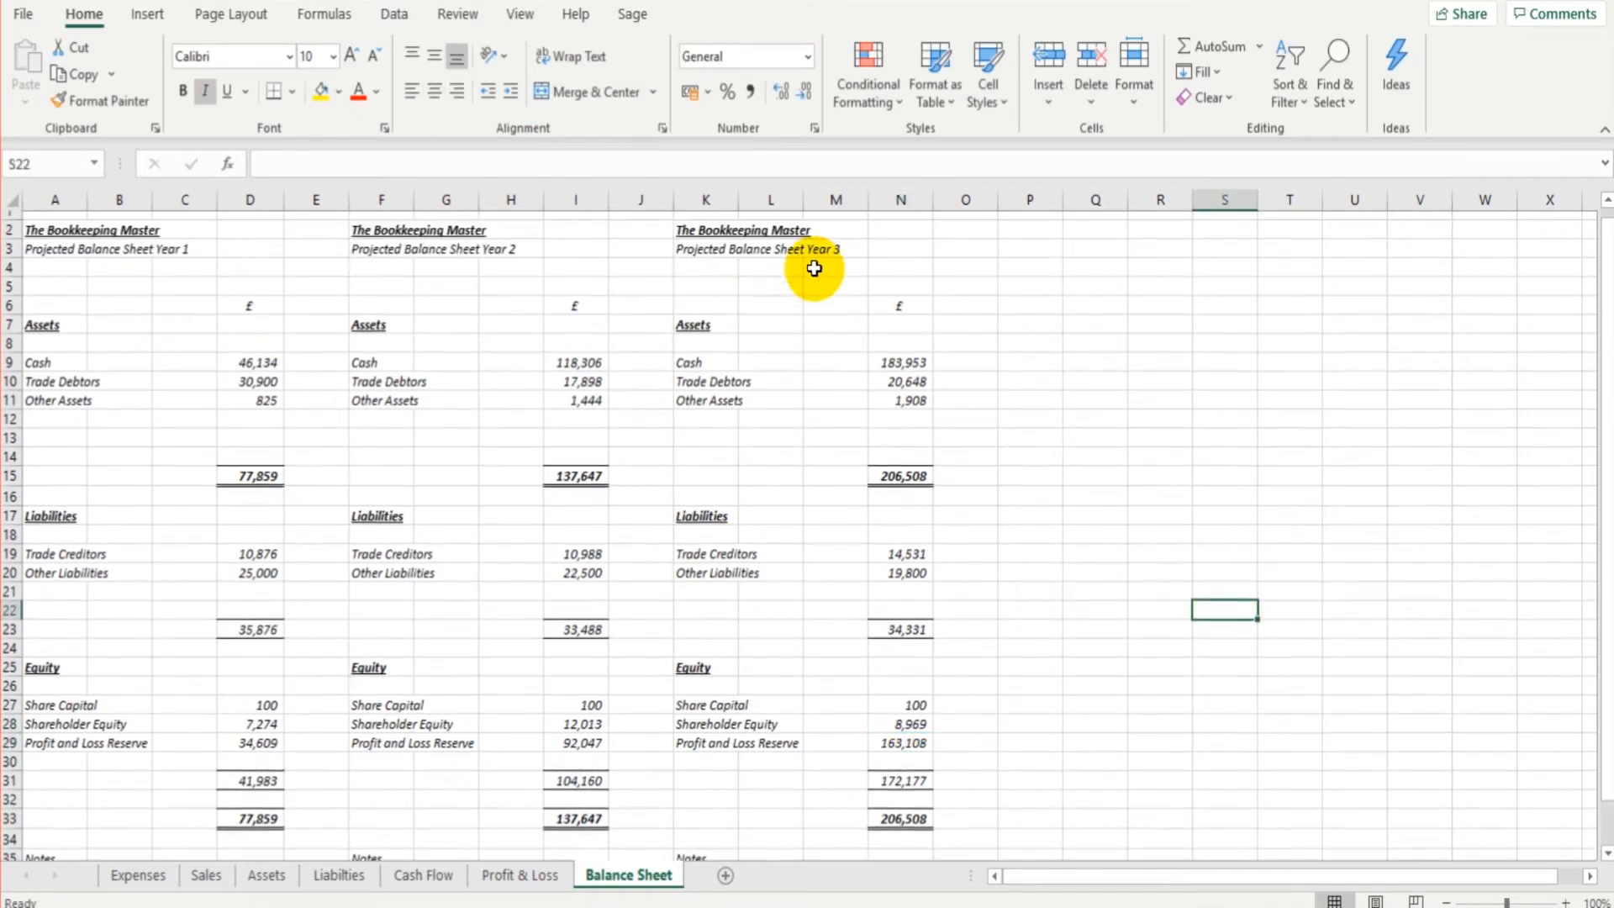
scroll(378, 533, down, 5)
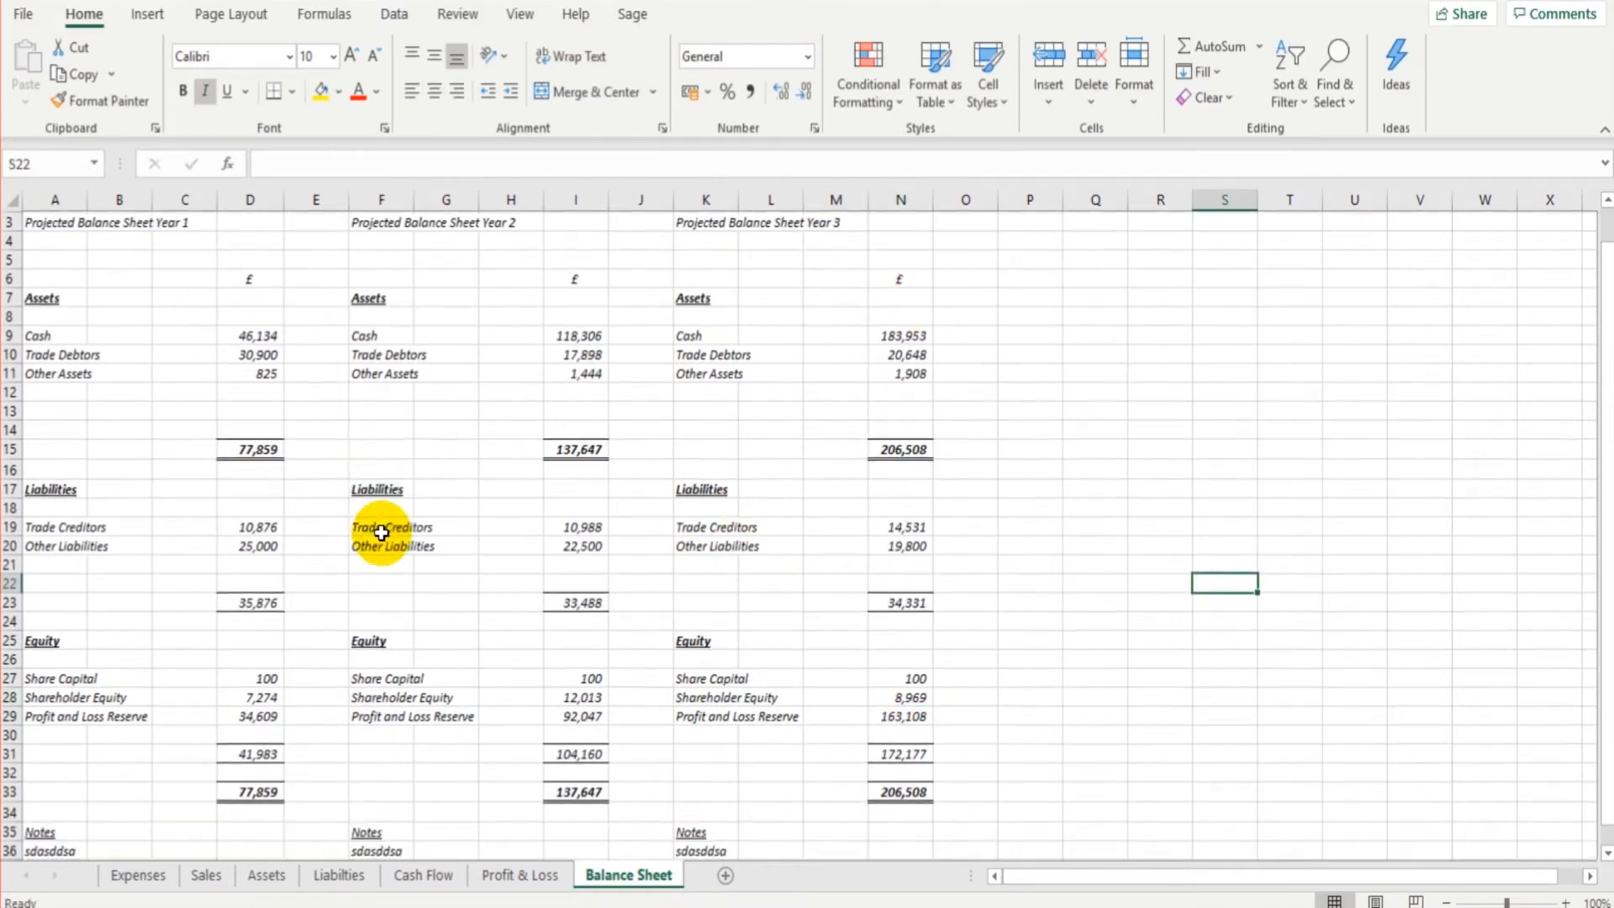
scroll(381, 532, up, 5)
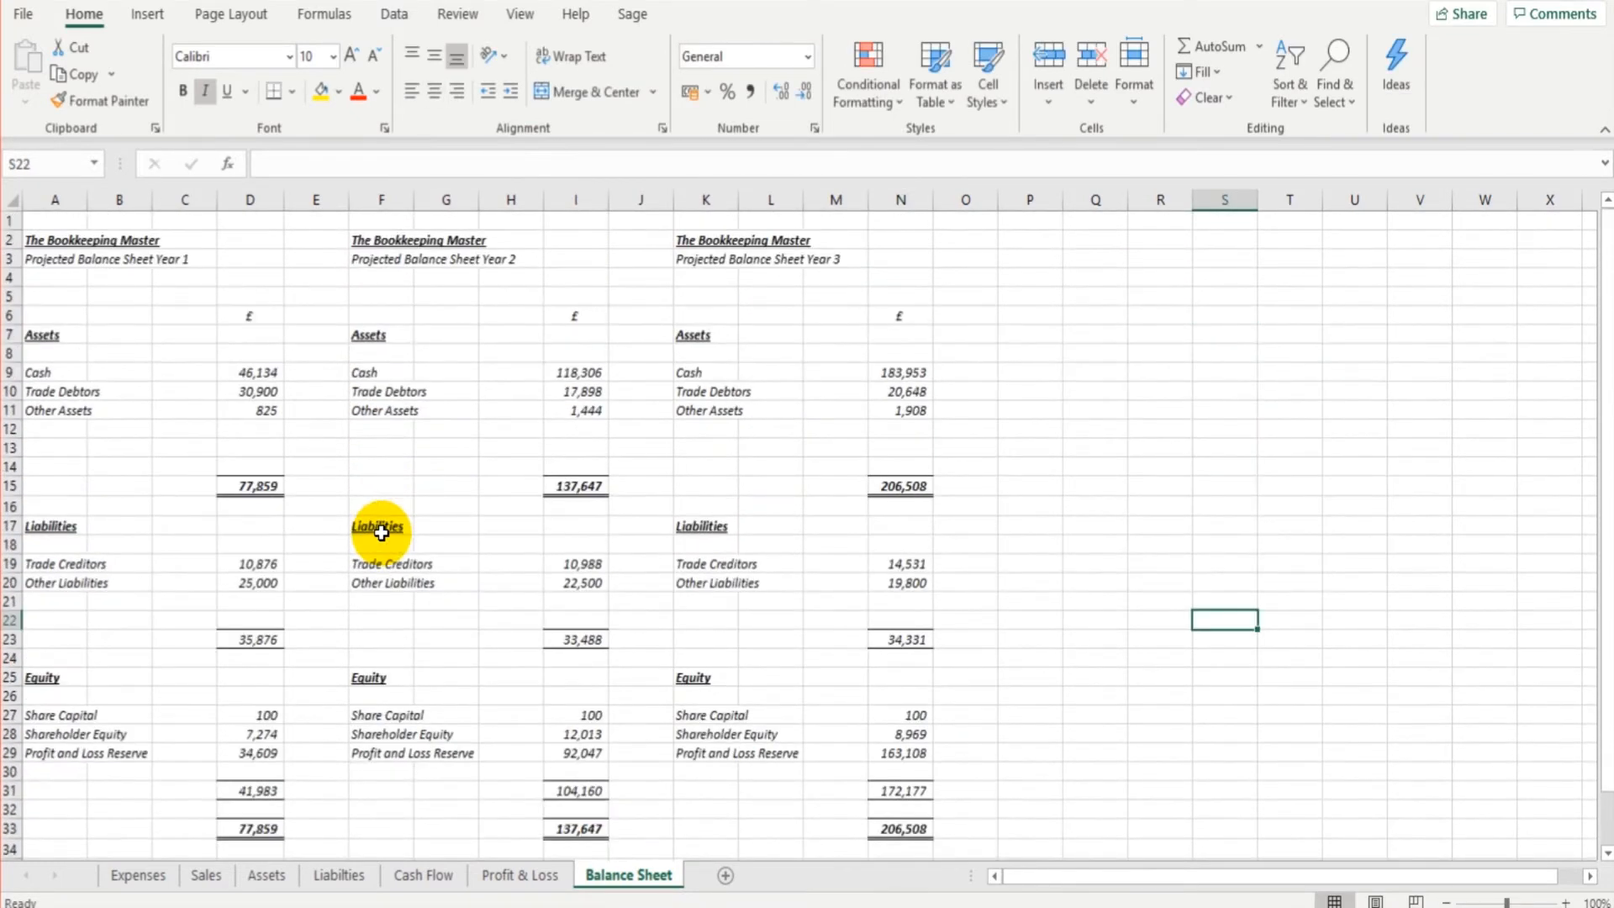